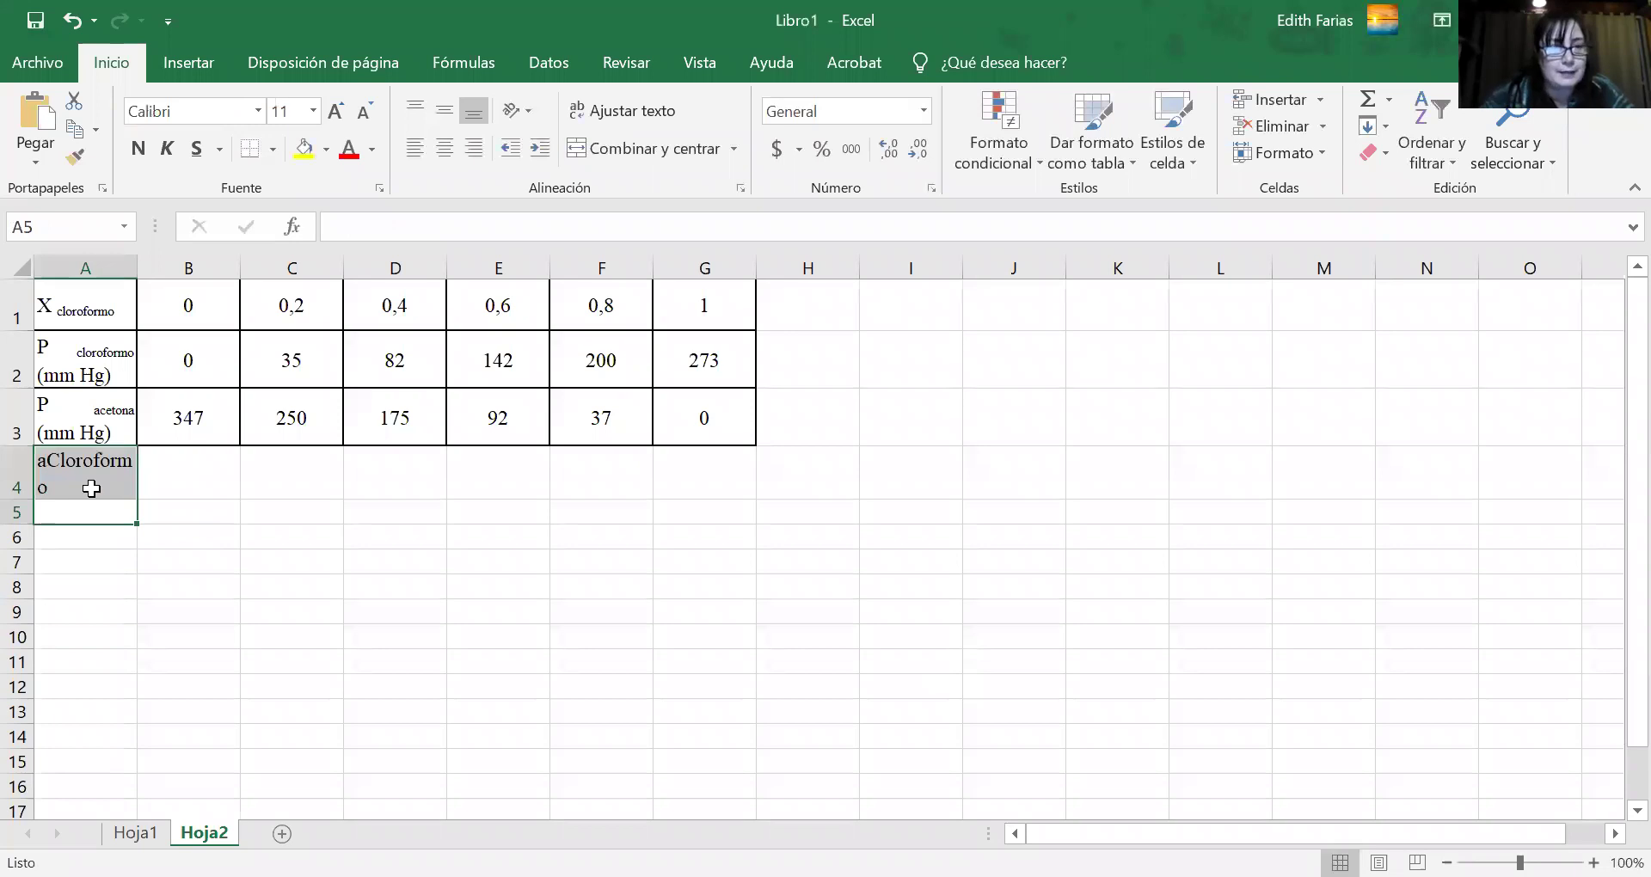
Widen column A to fit its labels and enter the row label "aacetona" in cell A5.
click(89, 514)
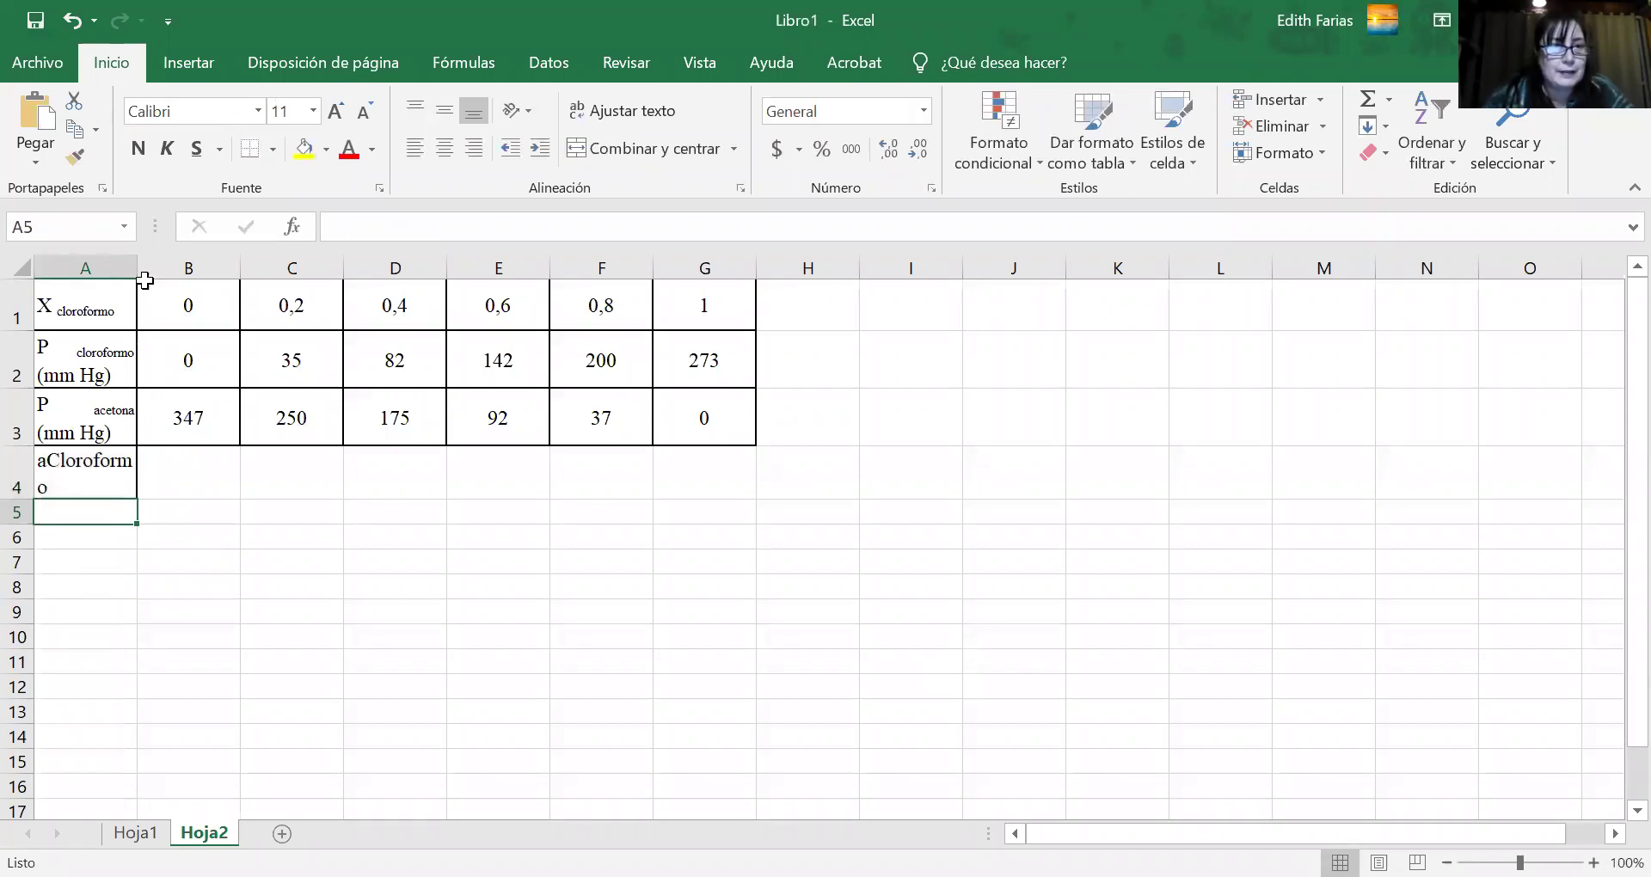
drag(135, 266, 185, 266)
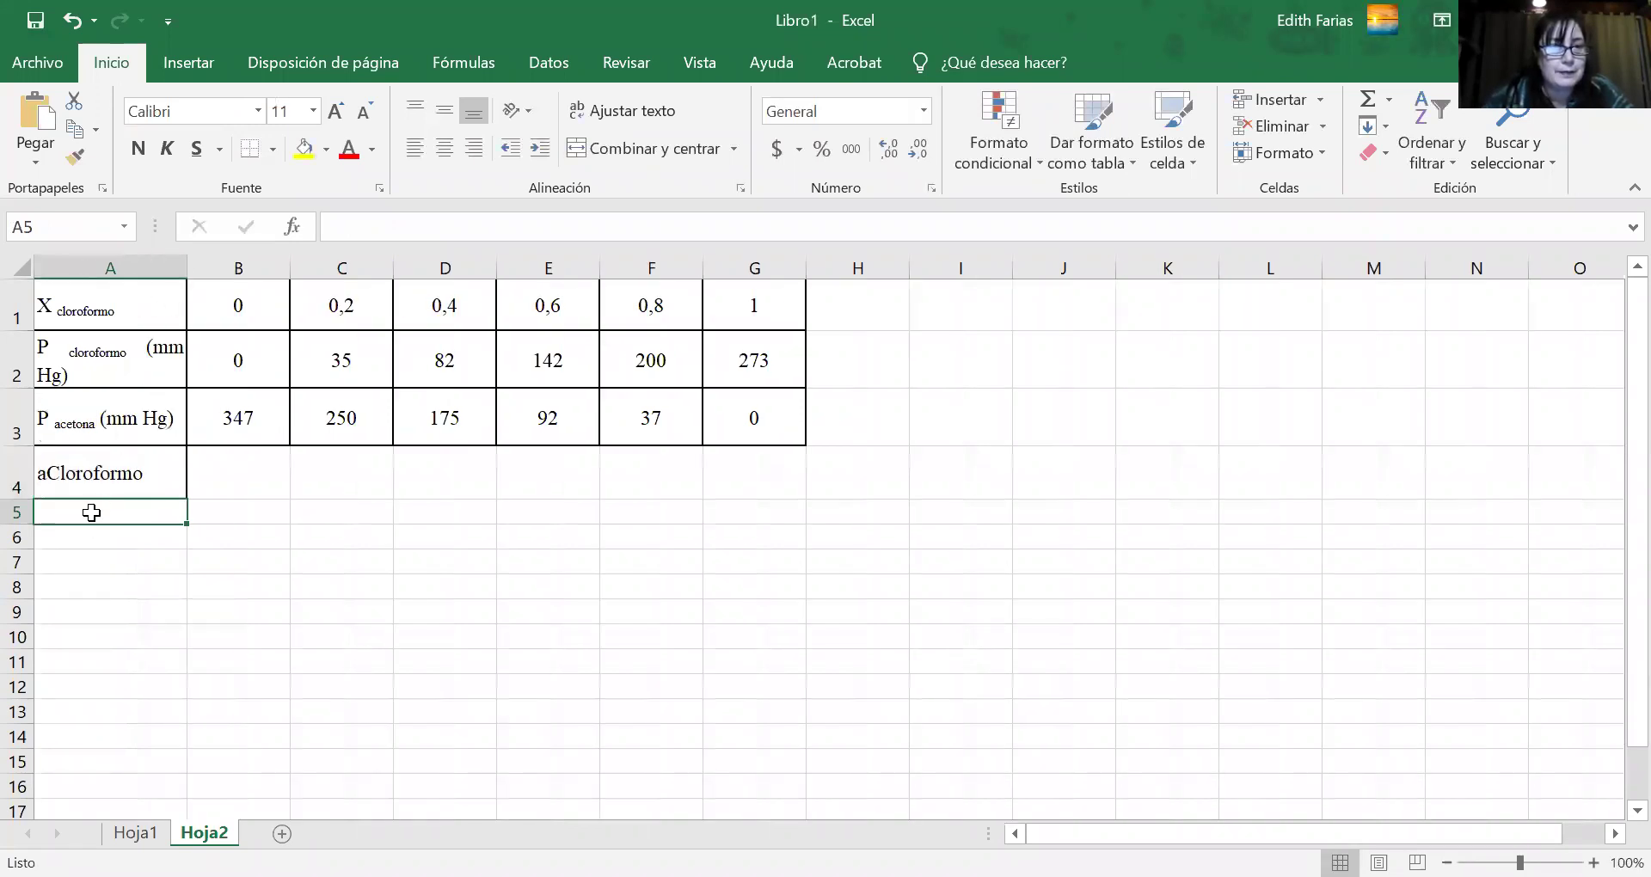
text(a)
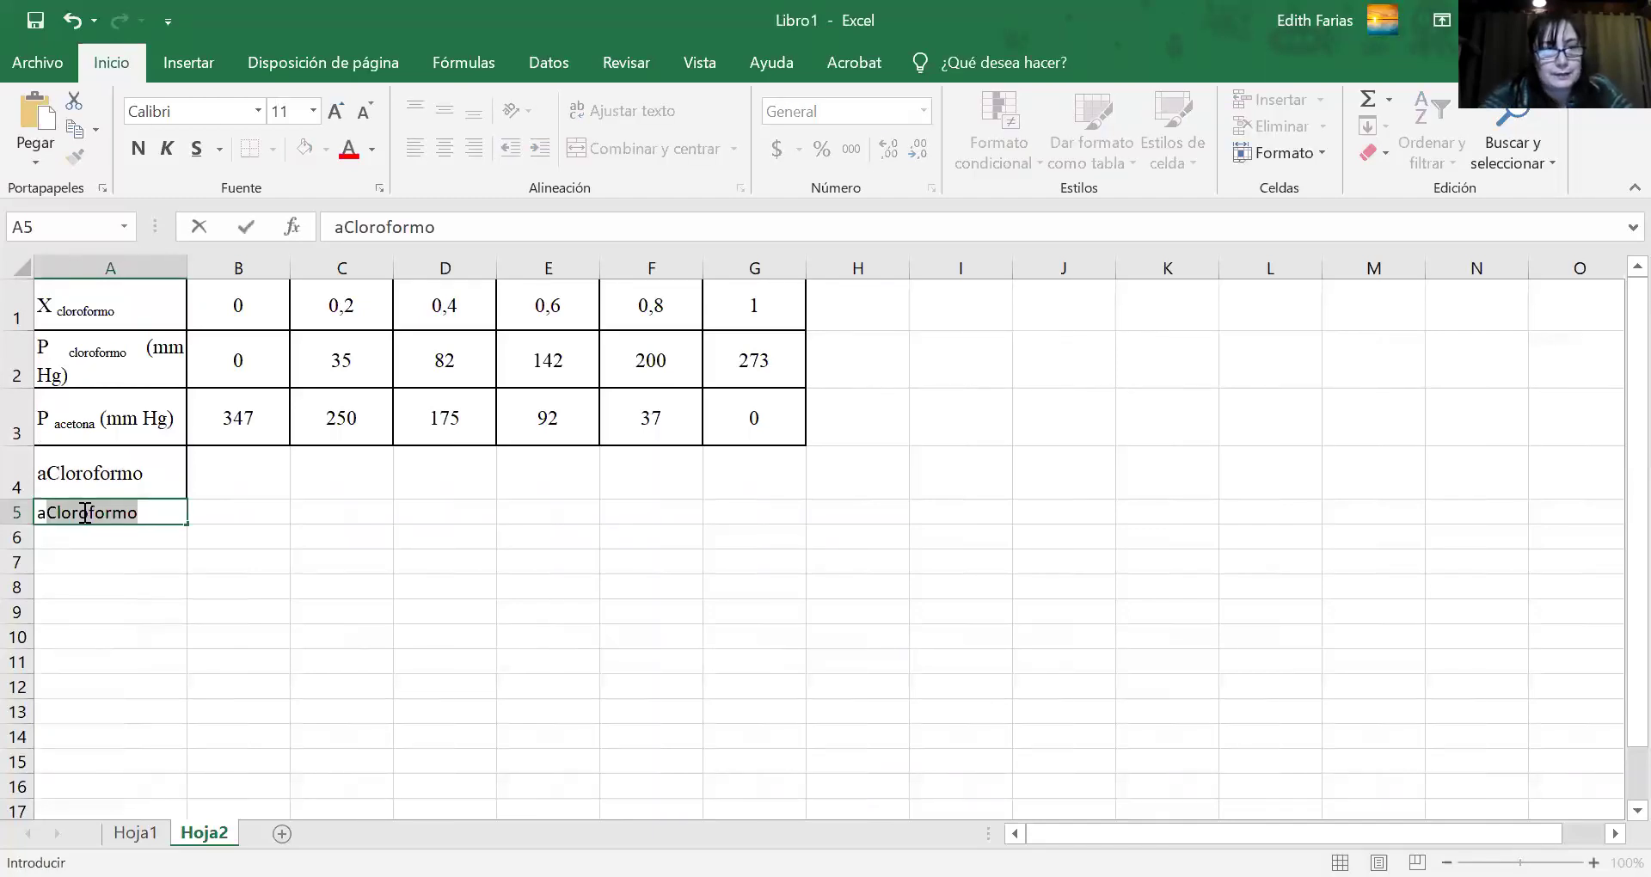
text(acetona)
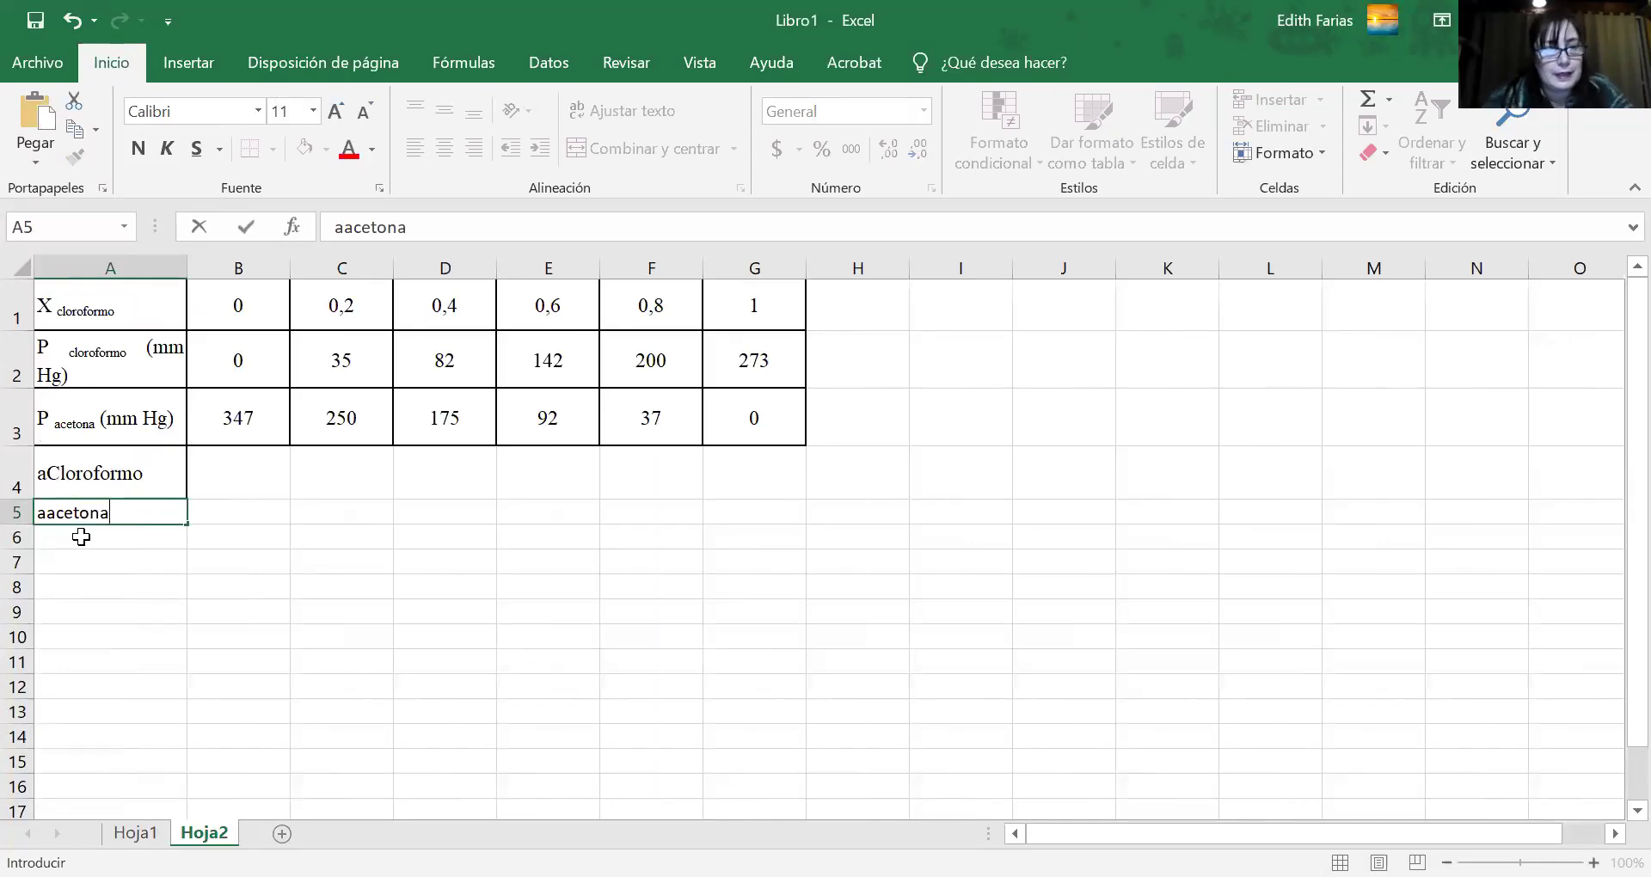
Enter the row labels "g cloroformo" in cell A6 and "gacetona" in cell A7.
click(81, 537)
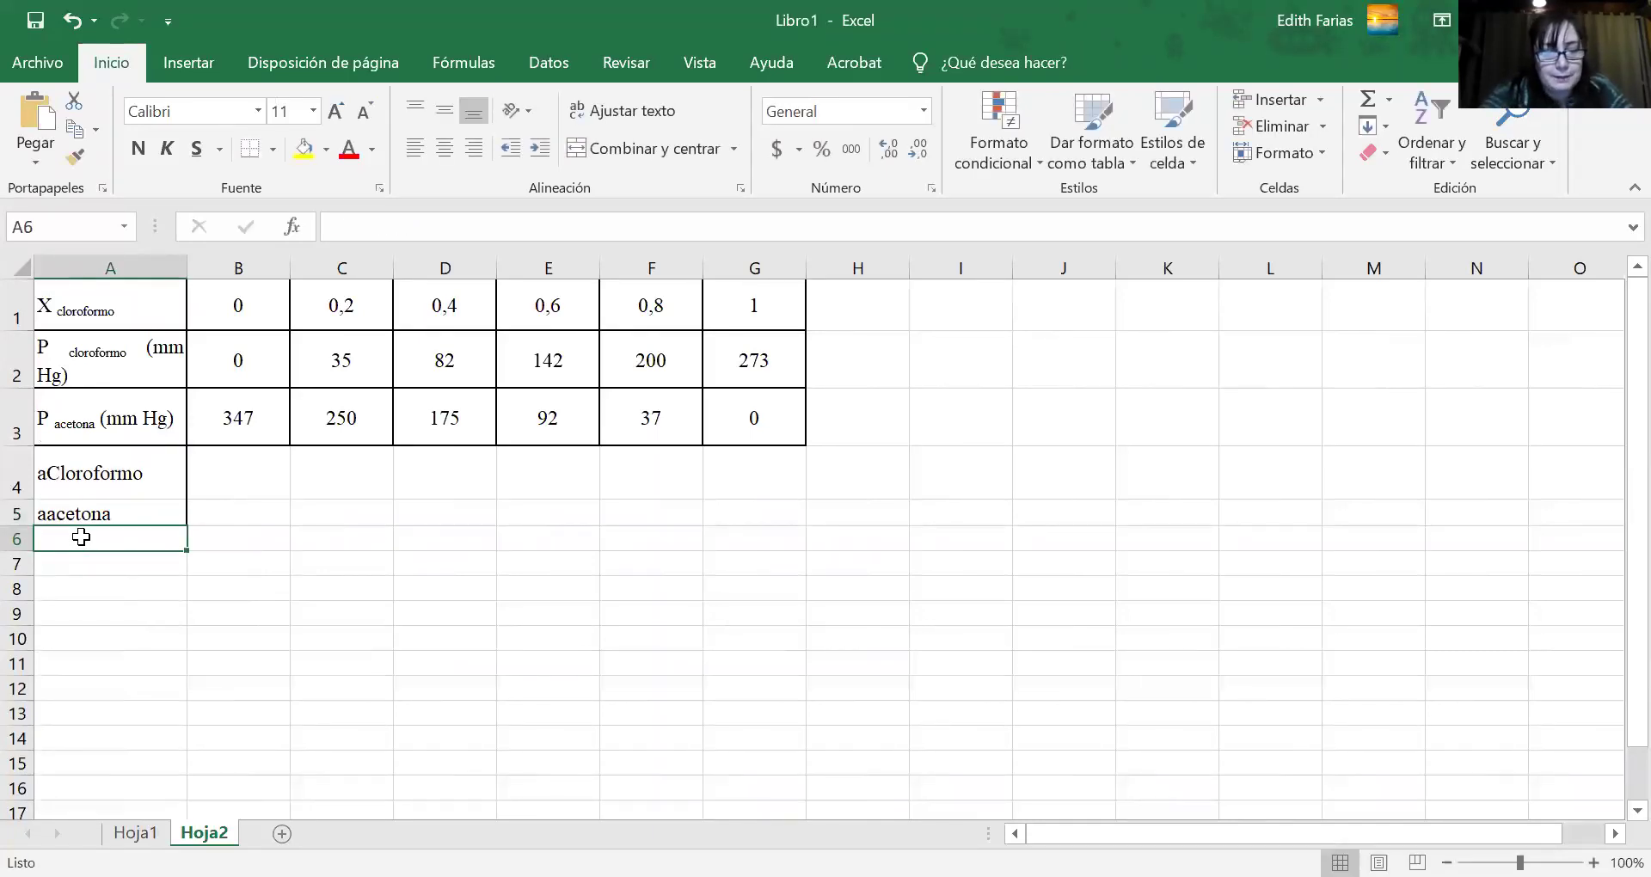
text(g)
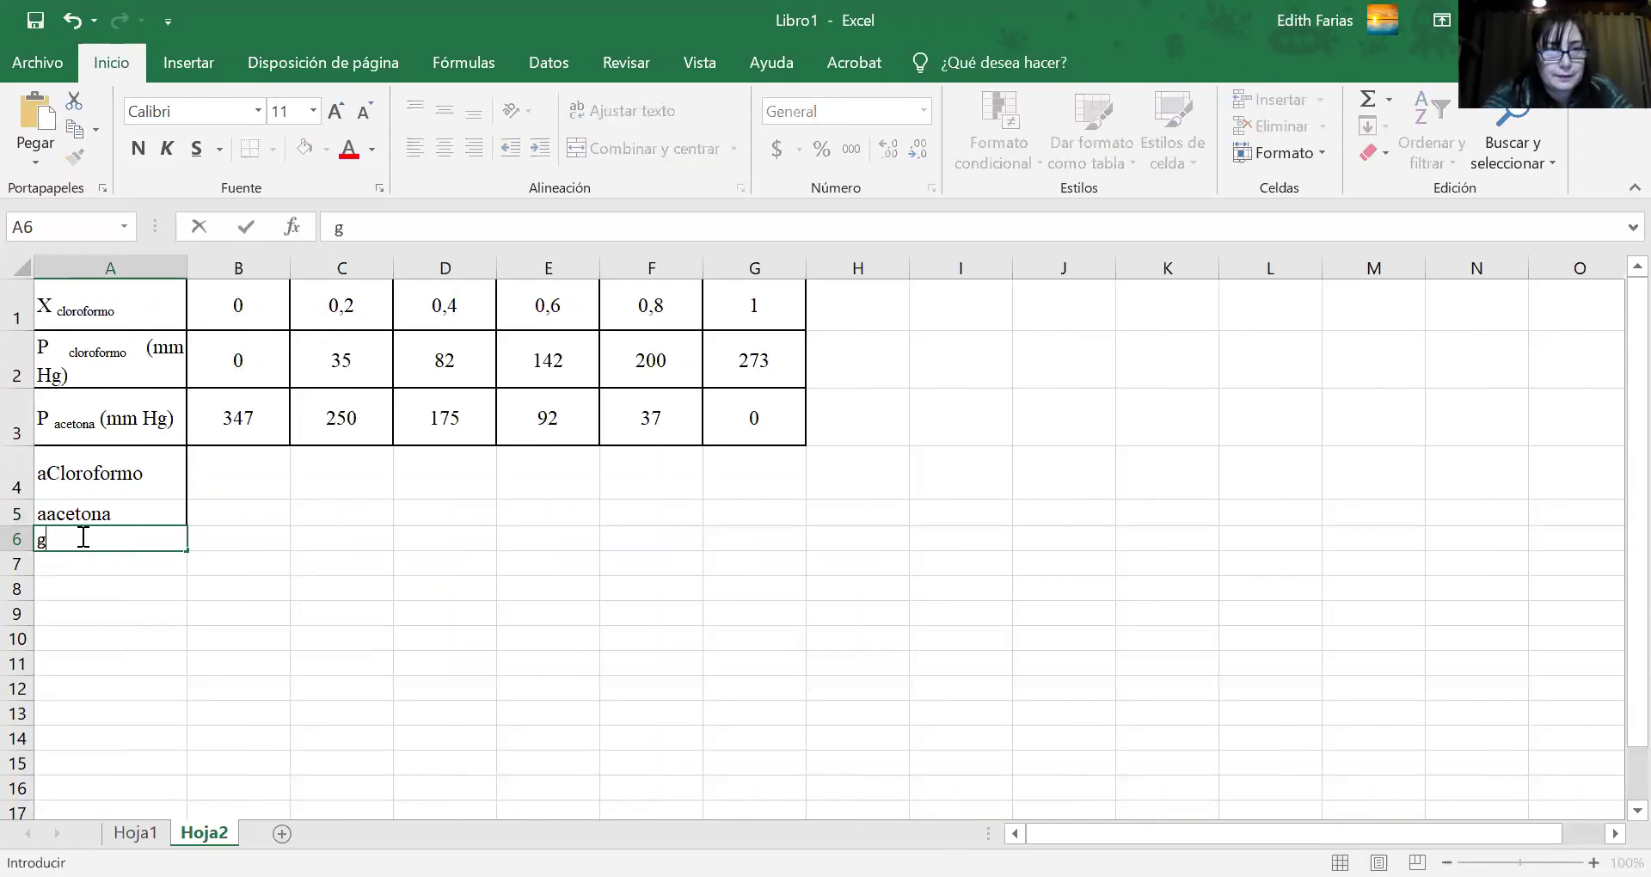
text( cloroformo)
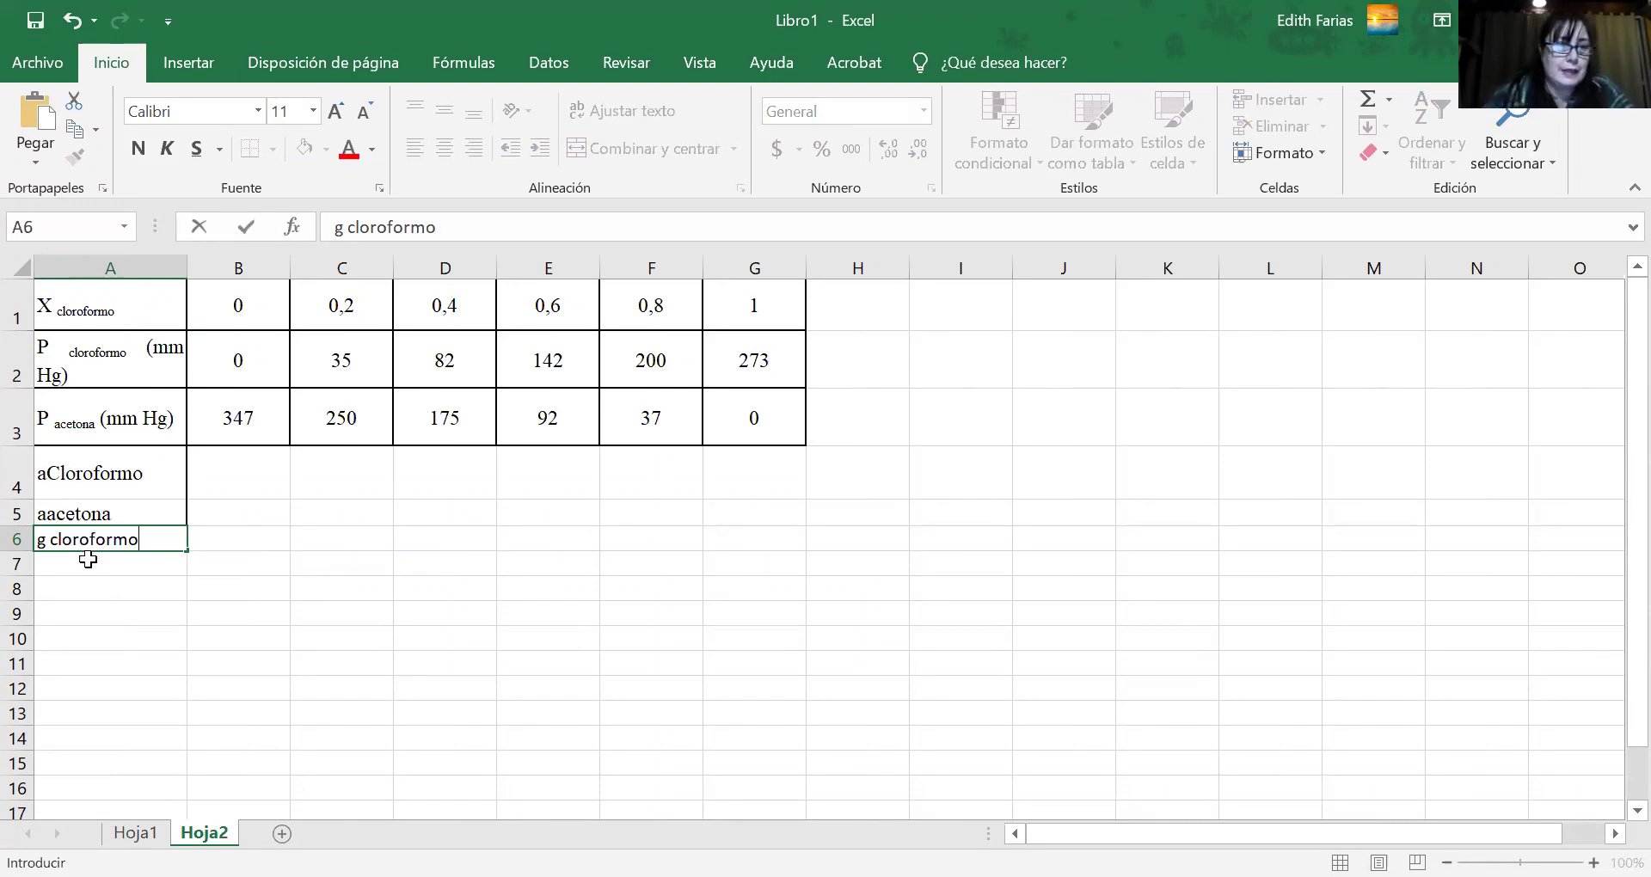
click(86, 561)
text(g)
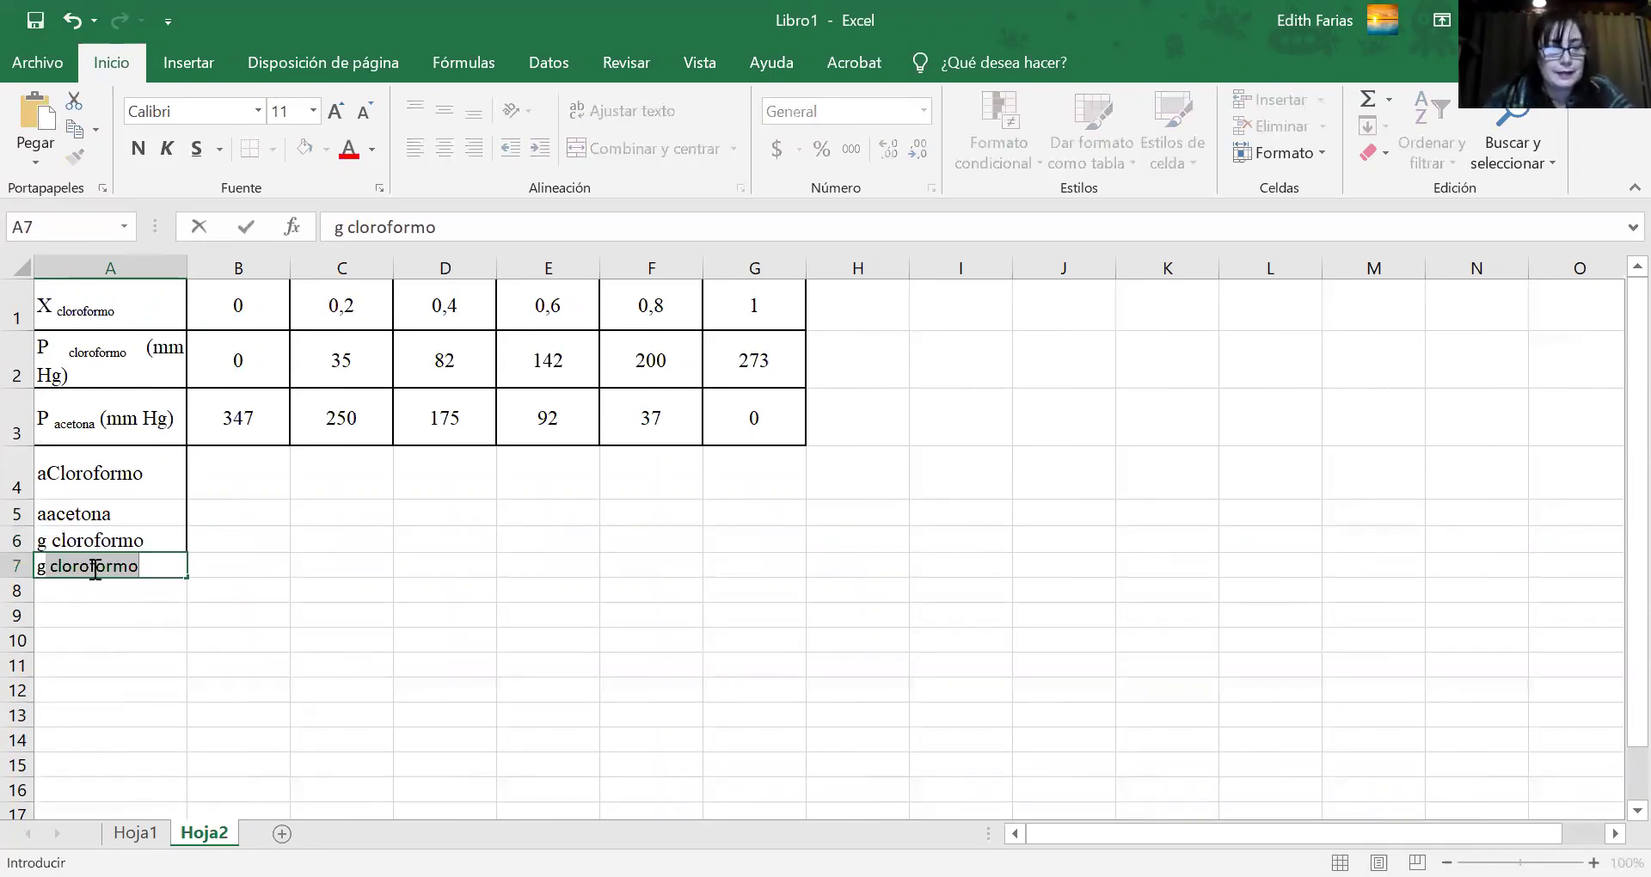
text(acetona)
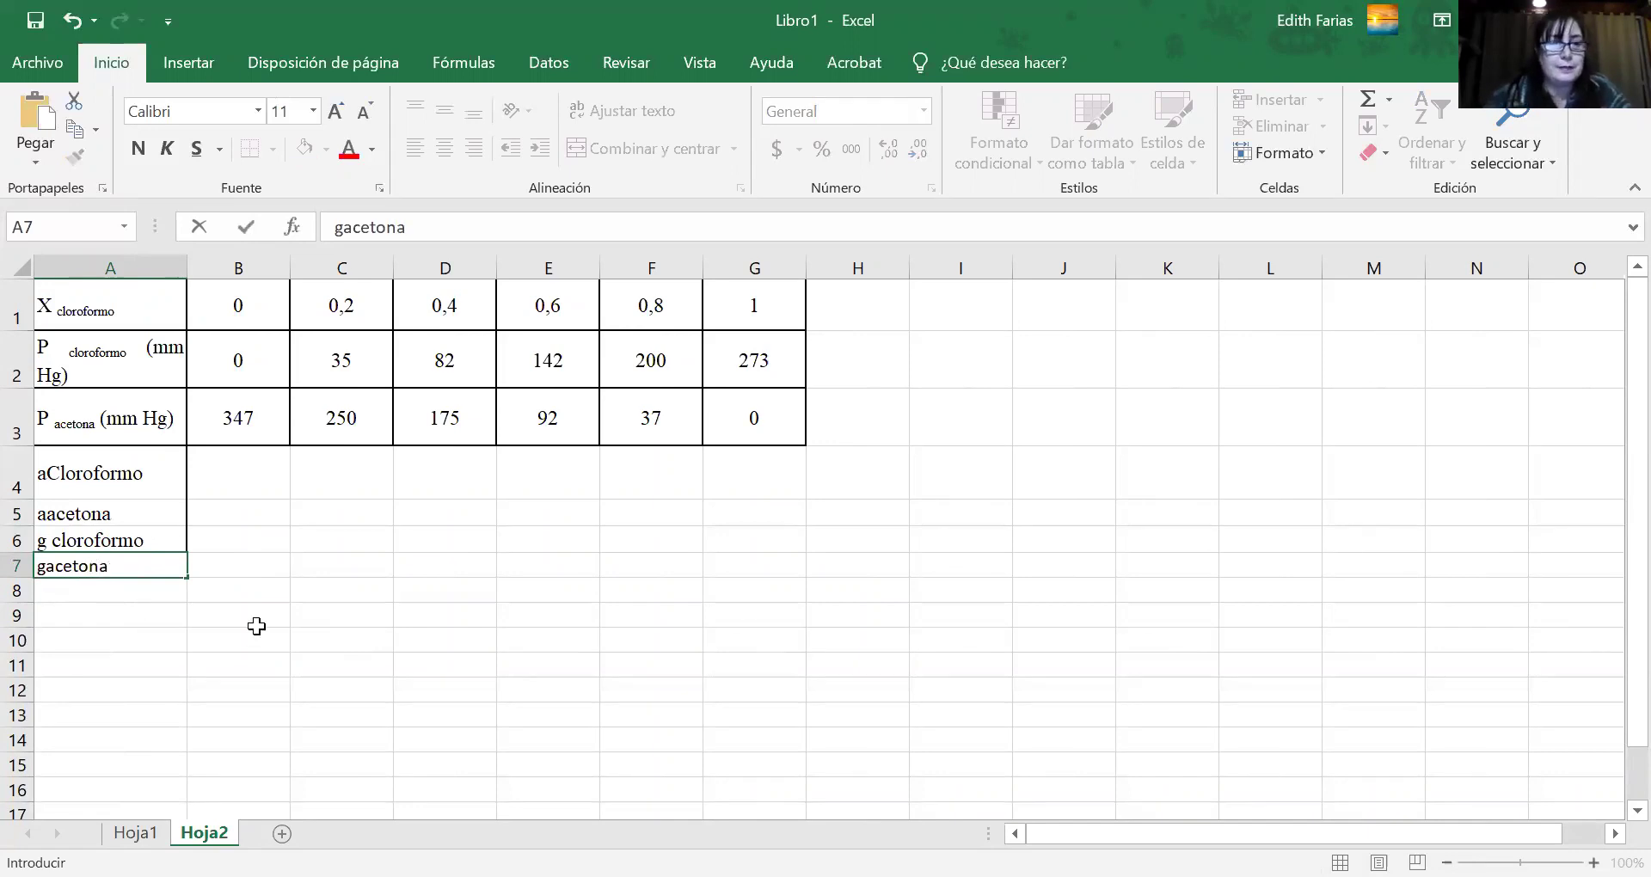
key(Tab)
Apply all borders to the new table rows in A4:G7.
drag(112, 479, 756, 557)
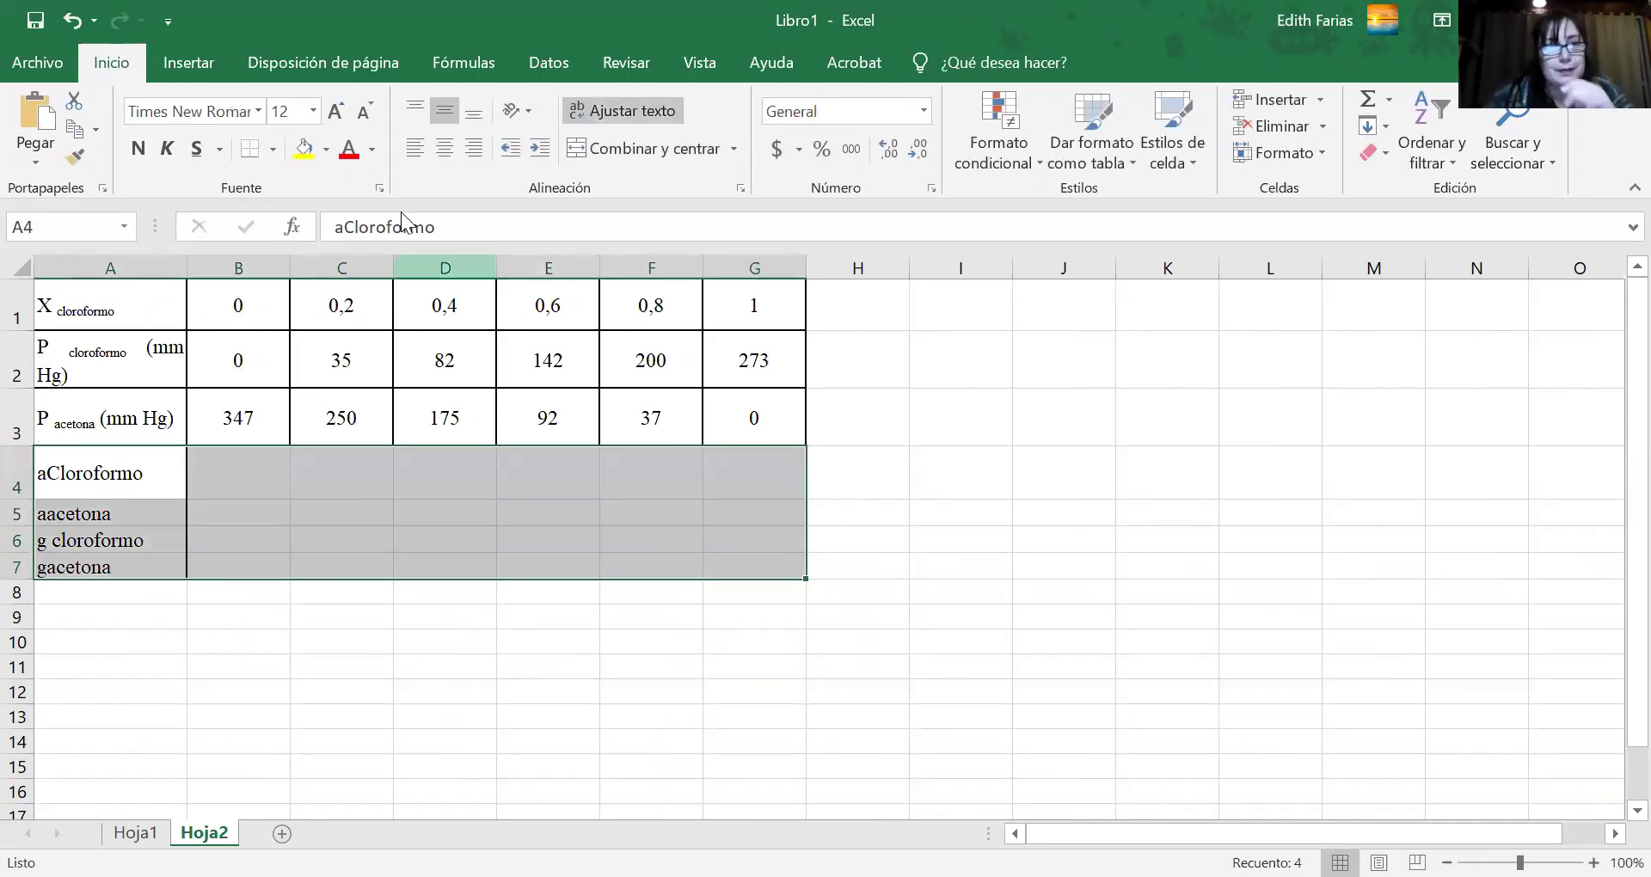
click(275, 157)
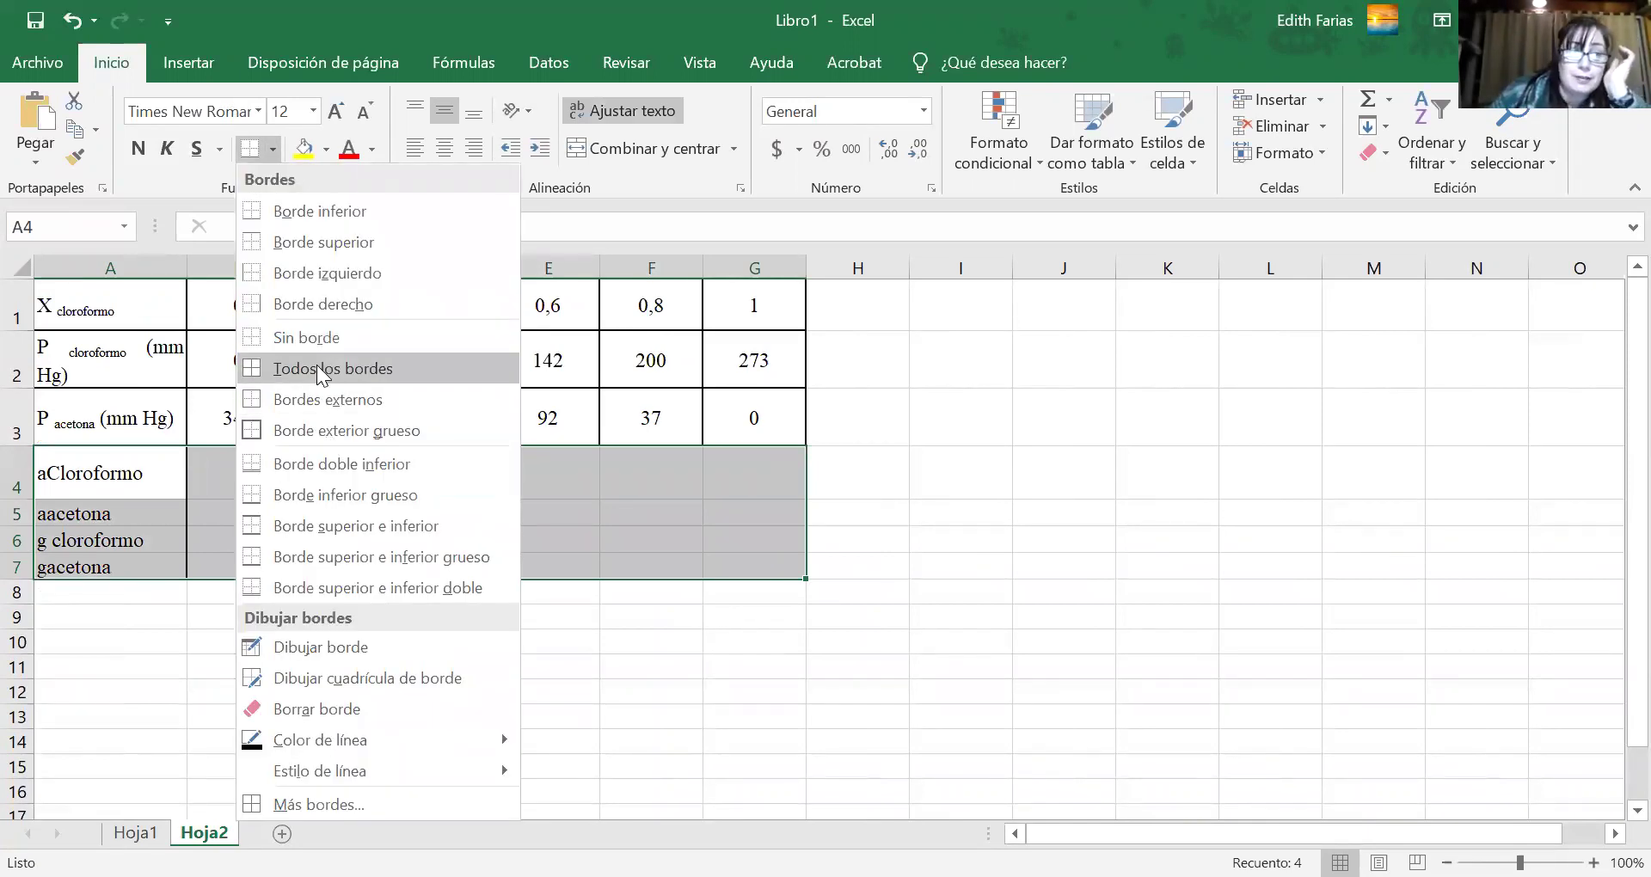
click(317, 368)
click(277, 583)
Set only the letter "g" of the cloroformo label in A6 to the Symbol font.
click(48, 490)
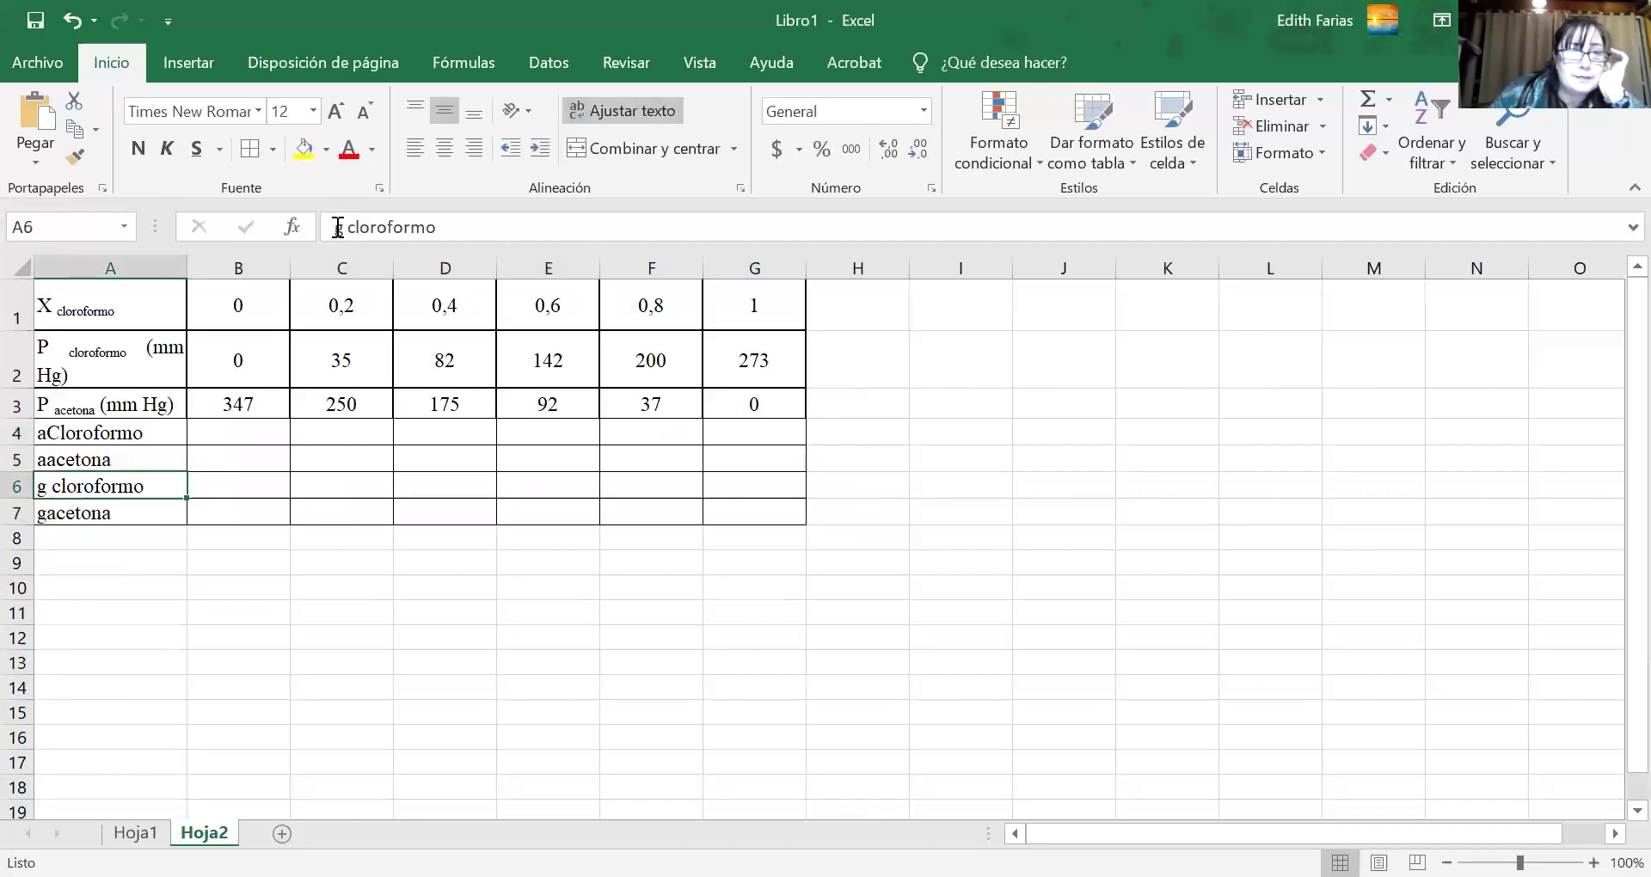
drag(346, 226, 335, 226)
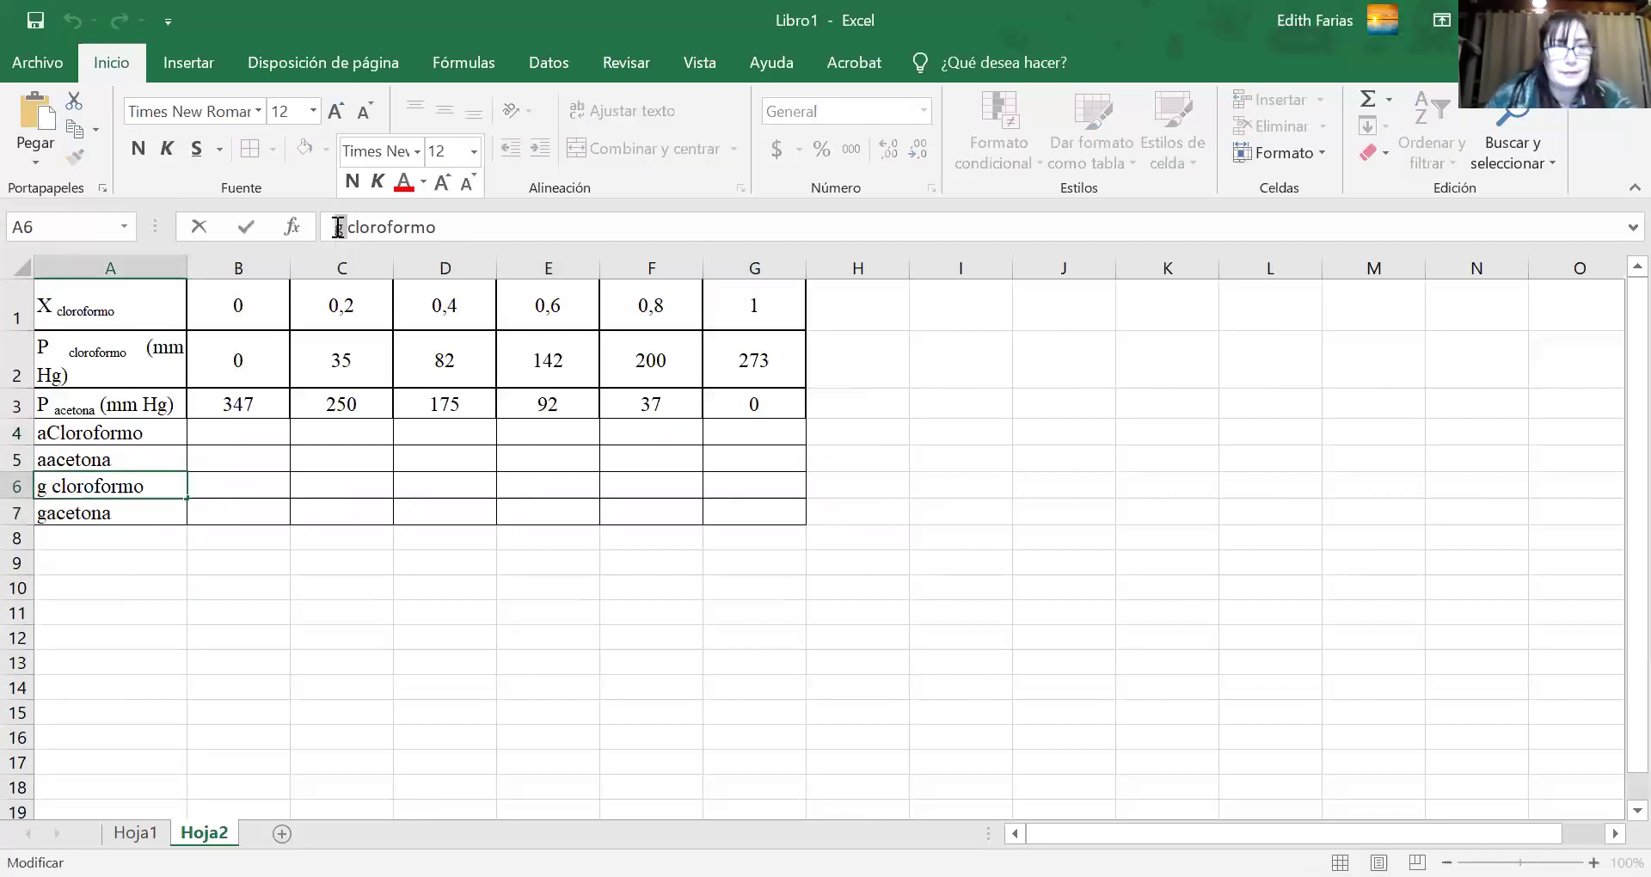
click(257, 111)
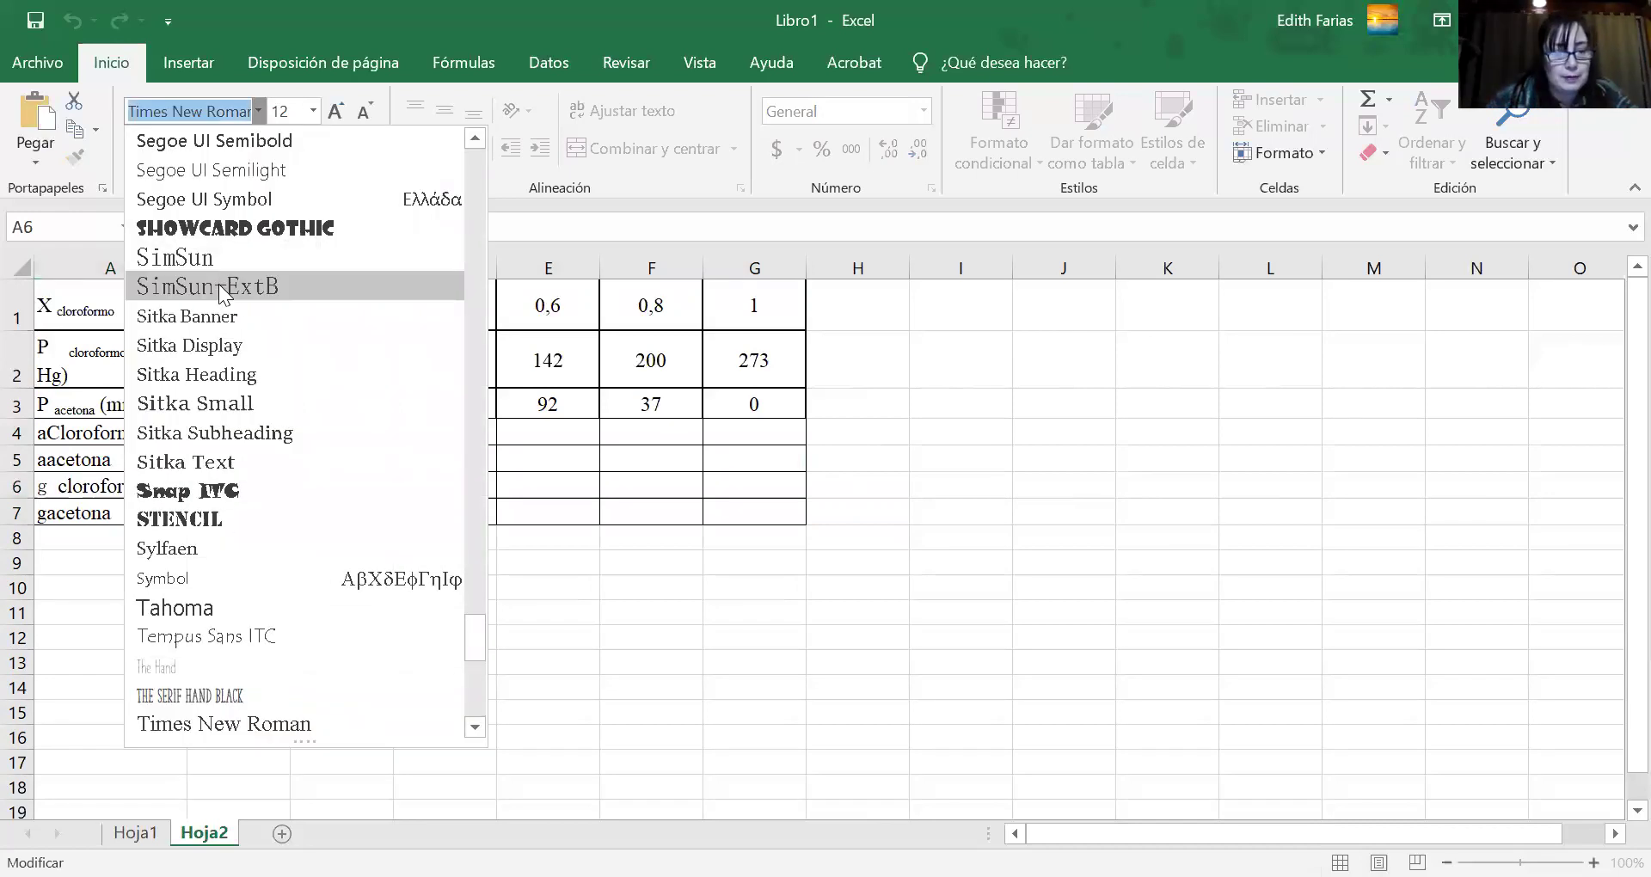
scroll(207, 314, up, 1)
scroll(195, 328, down, 4)
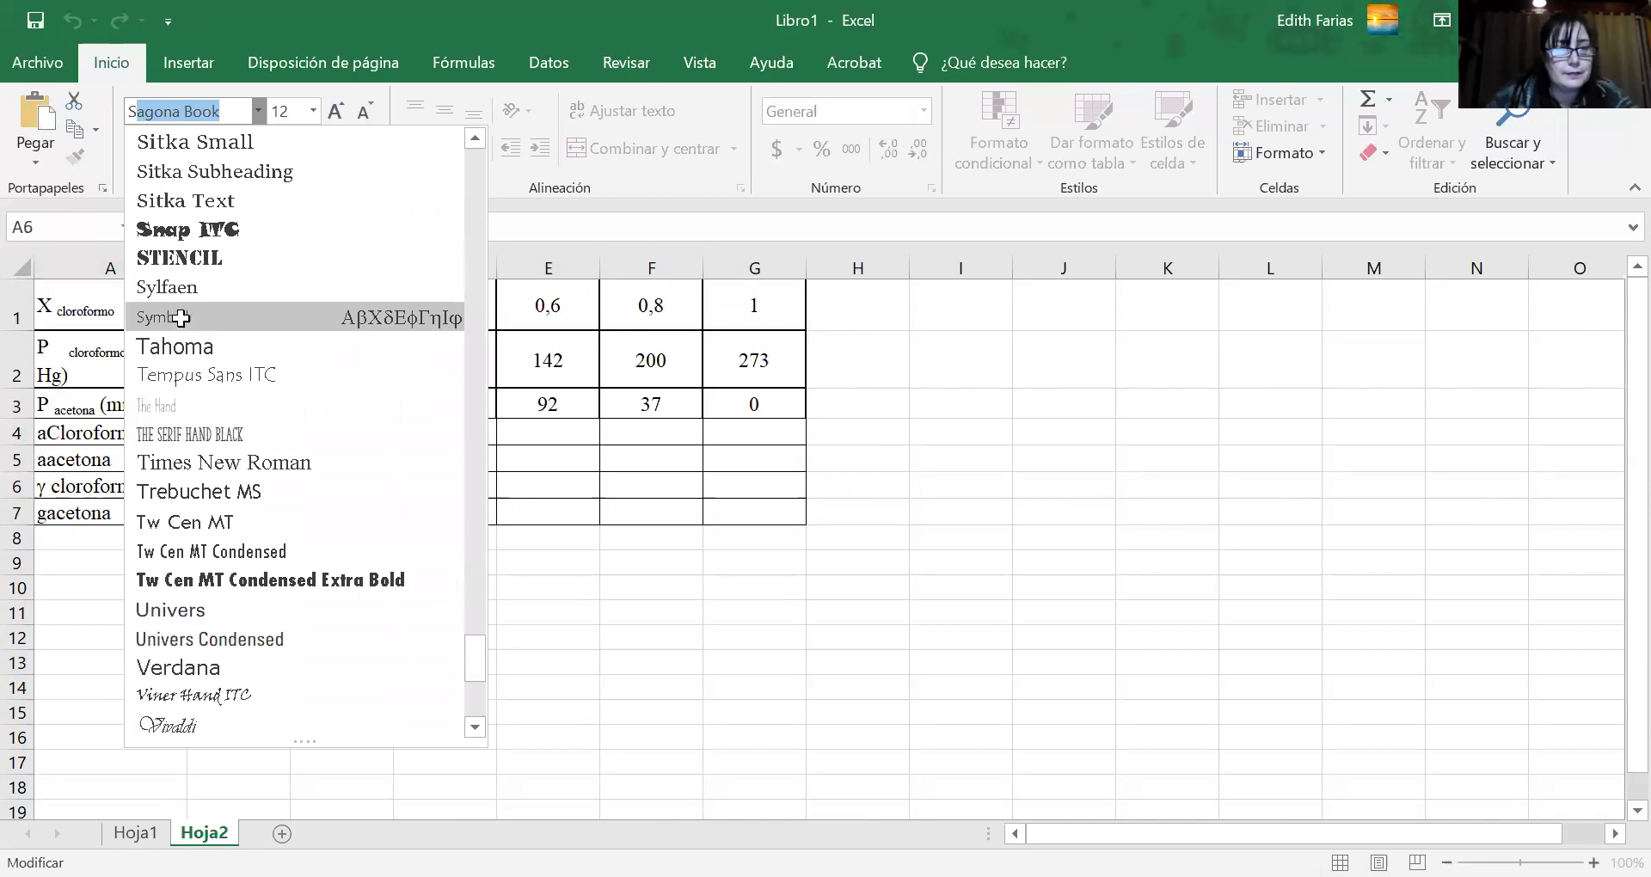
click(182, 315)
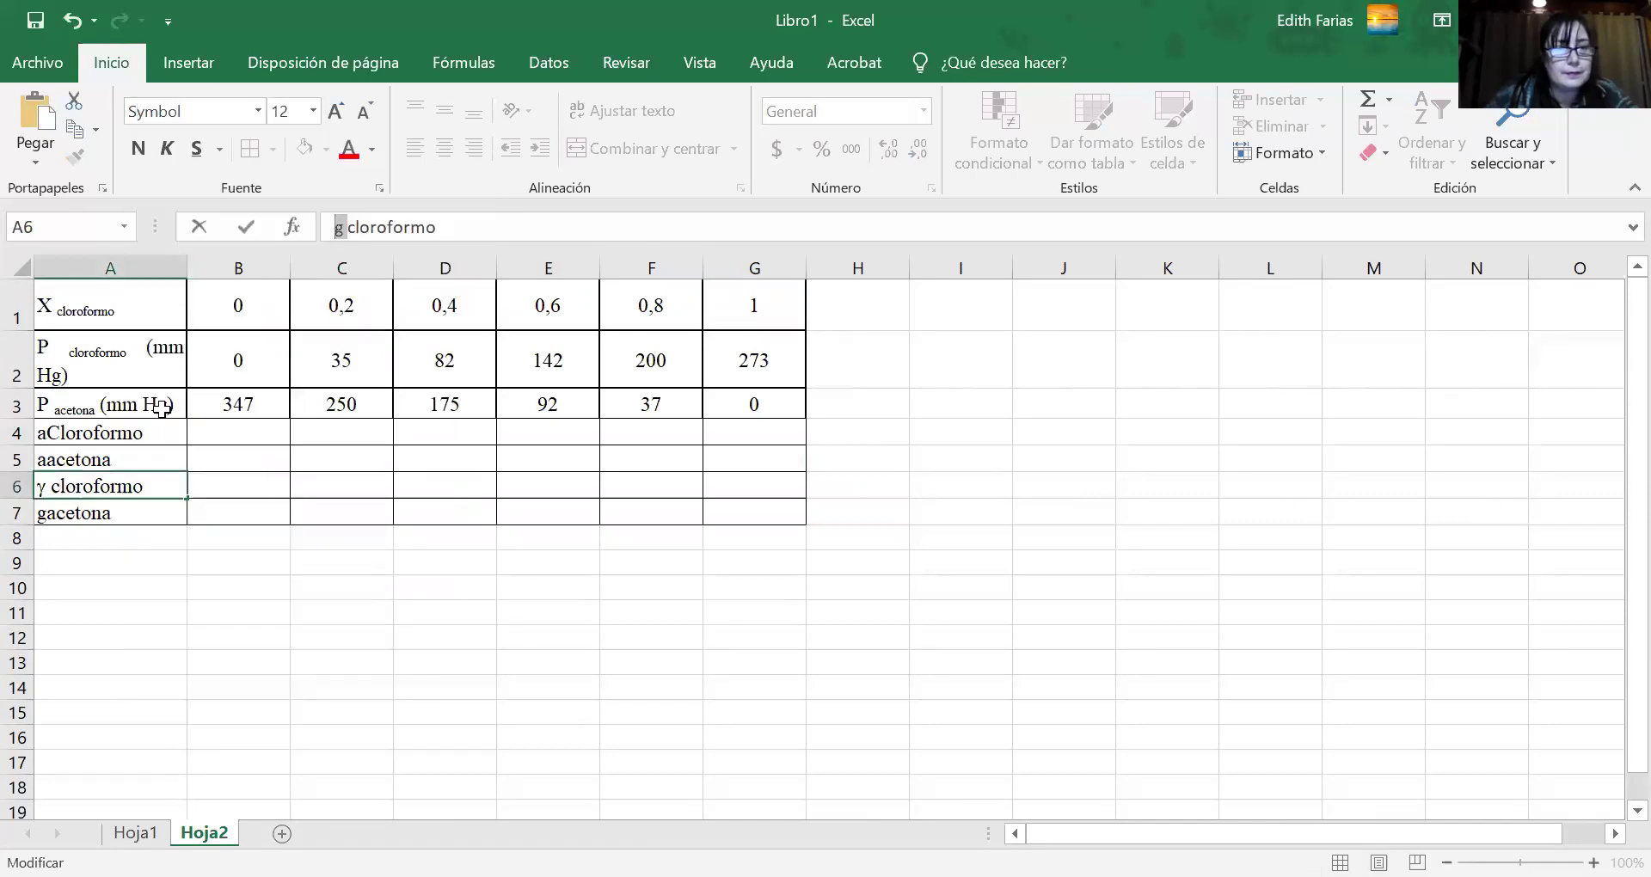
Insert a space after the "g" in the A7 acetona label and set that letter to the Symbol font.
click(71, 509)
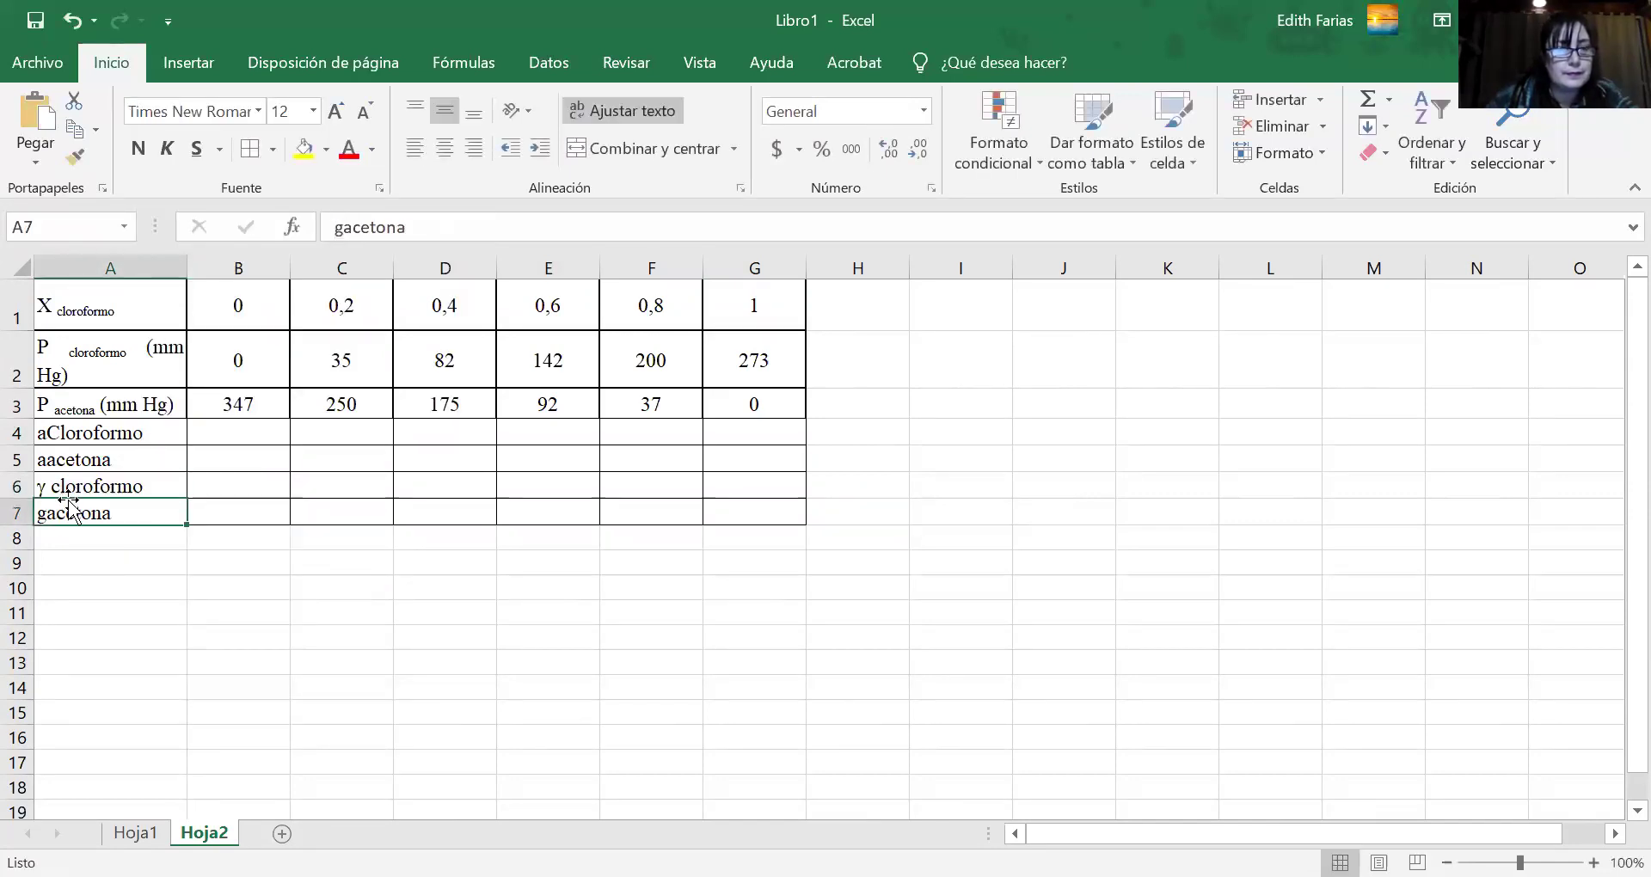
click(348, 228)
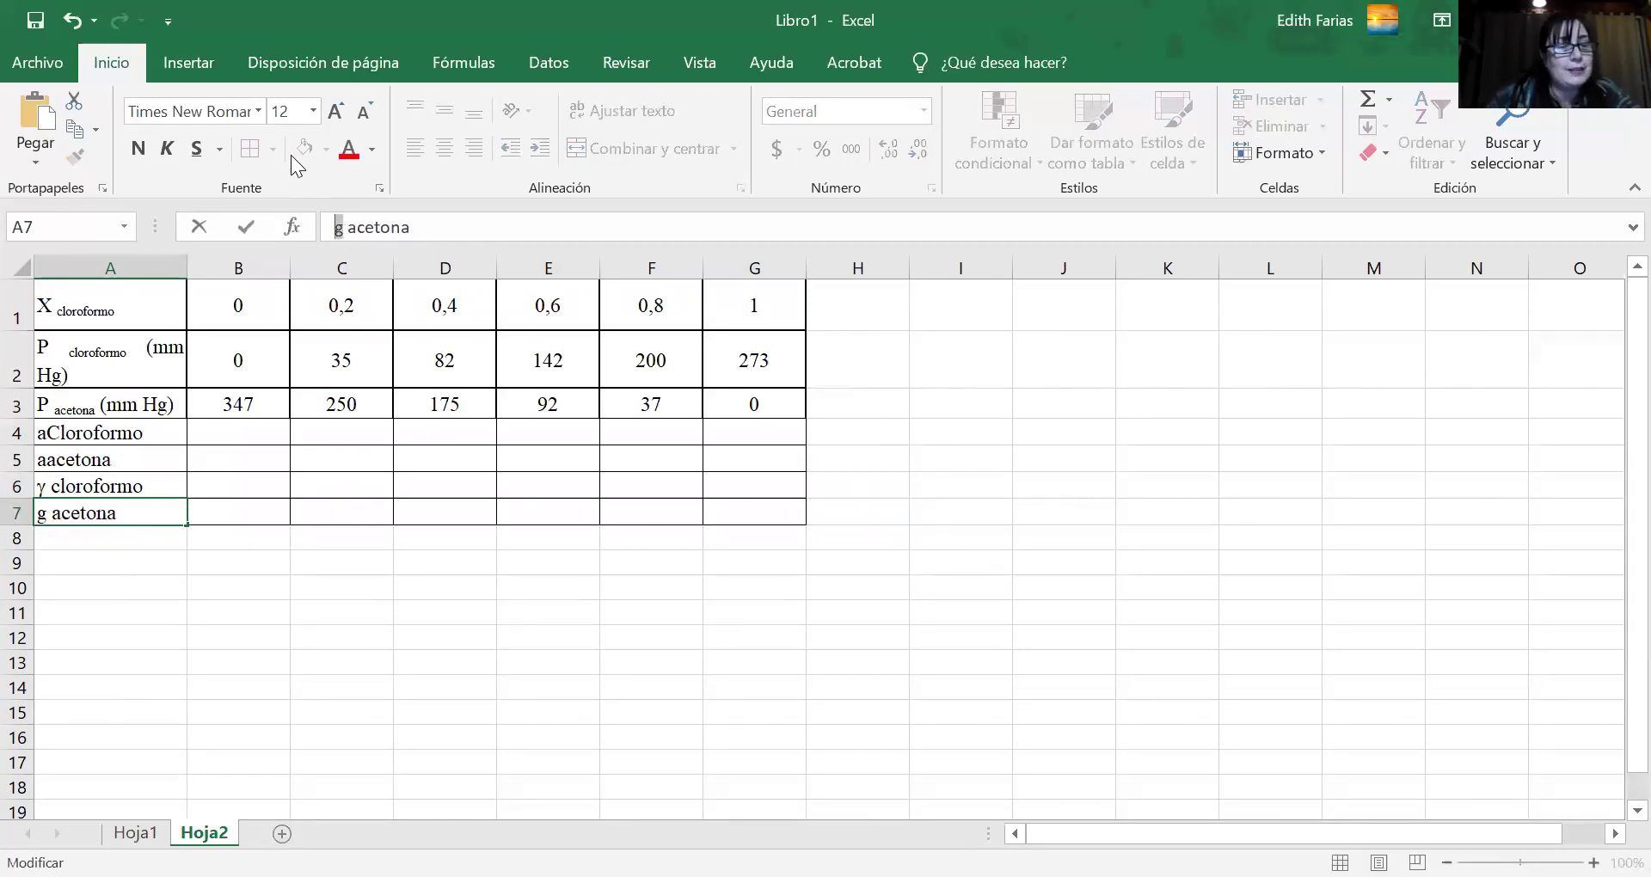
click(260, 113)
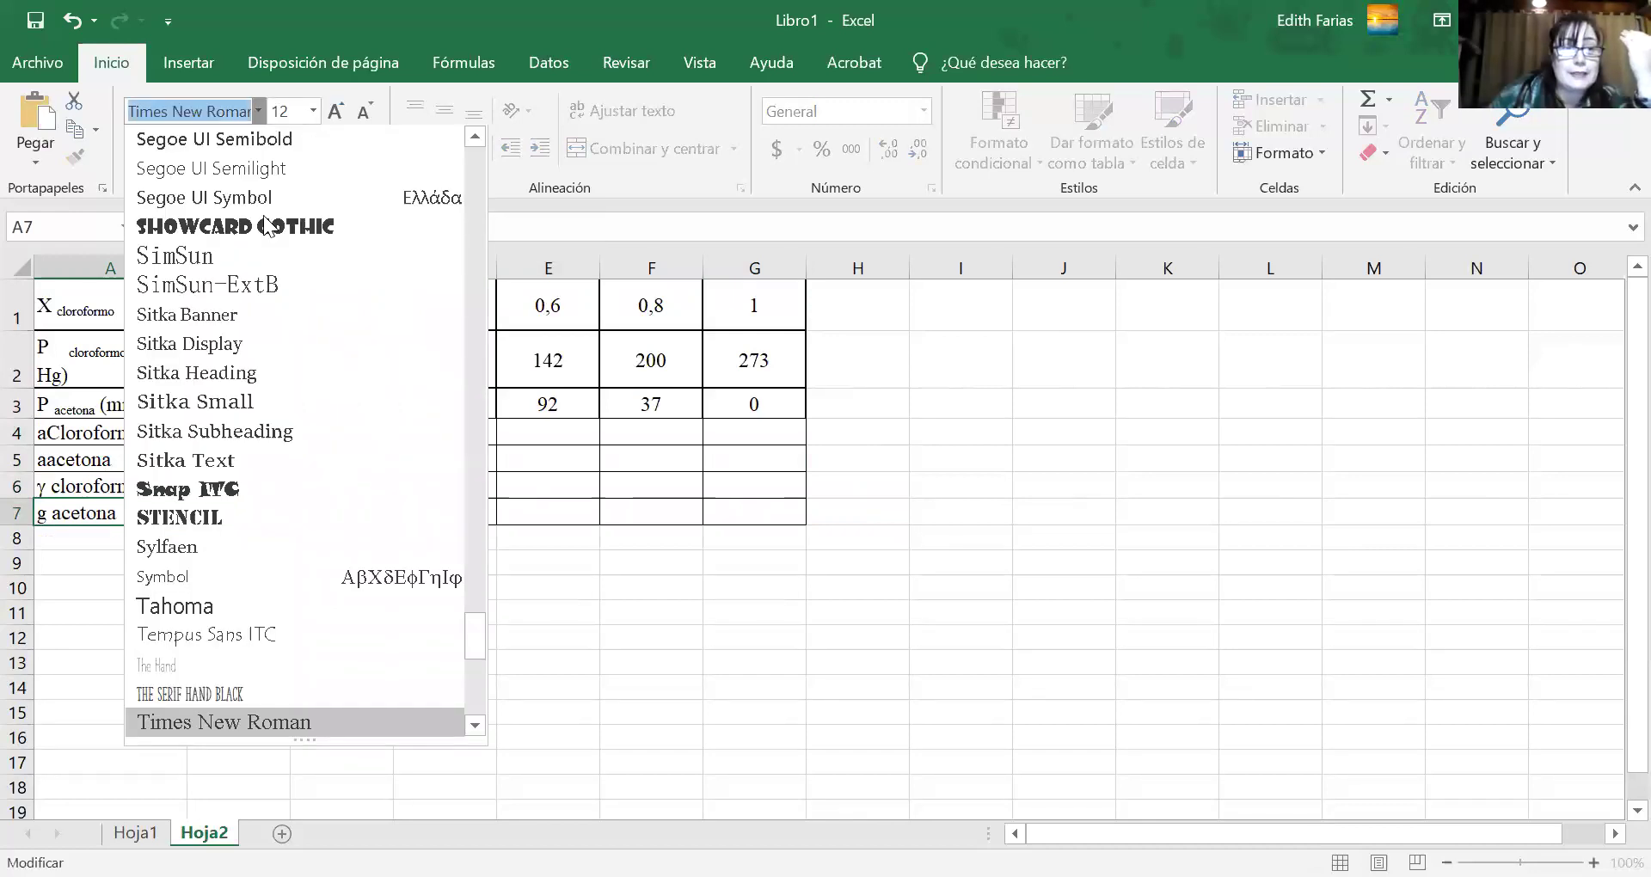
click(198, 580)
click(405, 638)
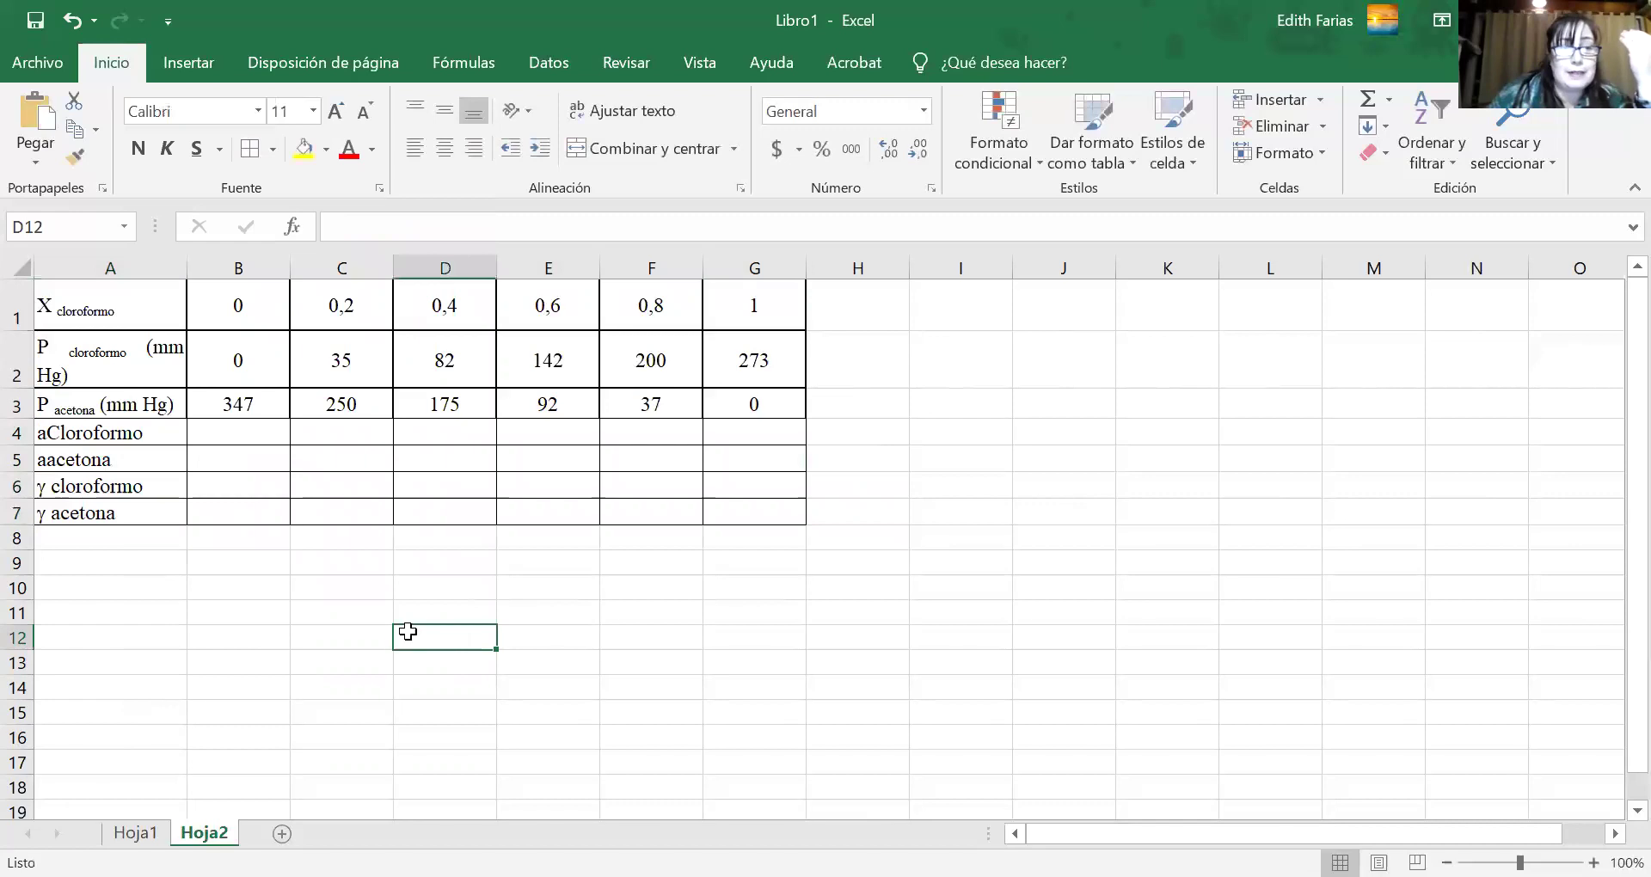
Insert a space after the leading "a" in A4 and A5 so the labels read "a Cloroformo" and "a acetona".
click(221, 433)
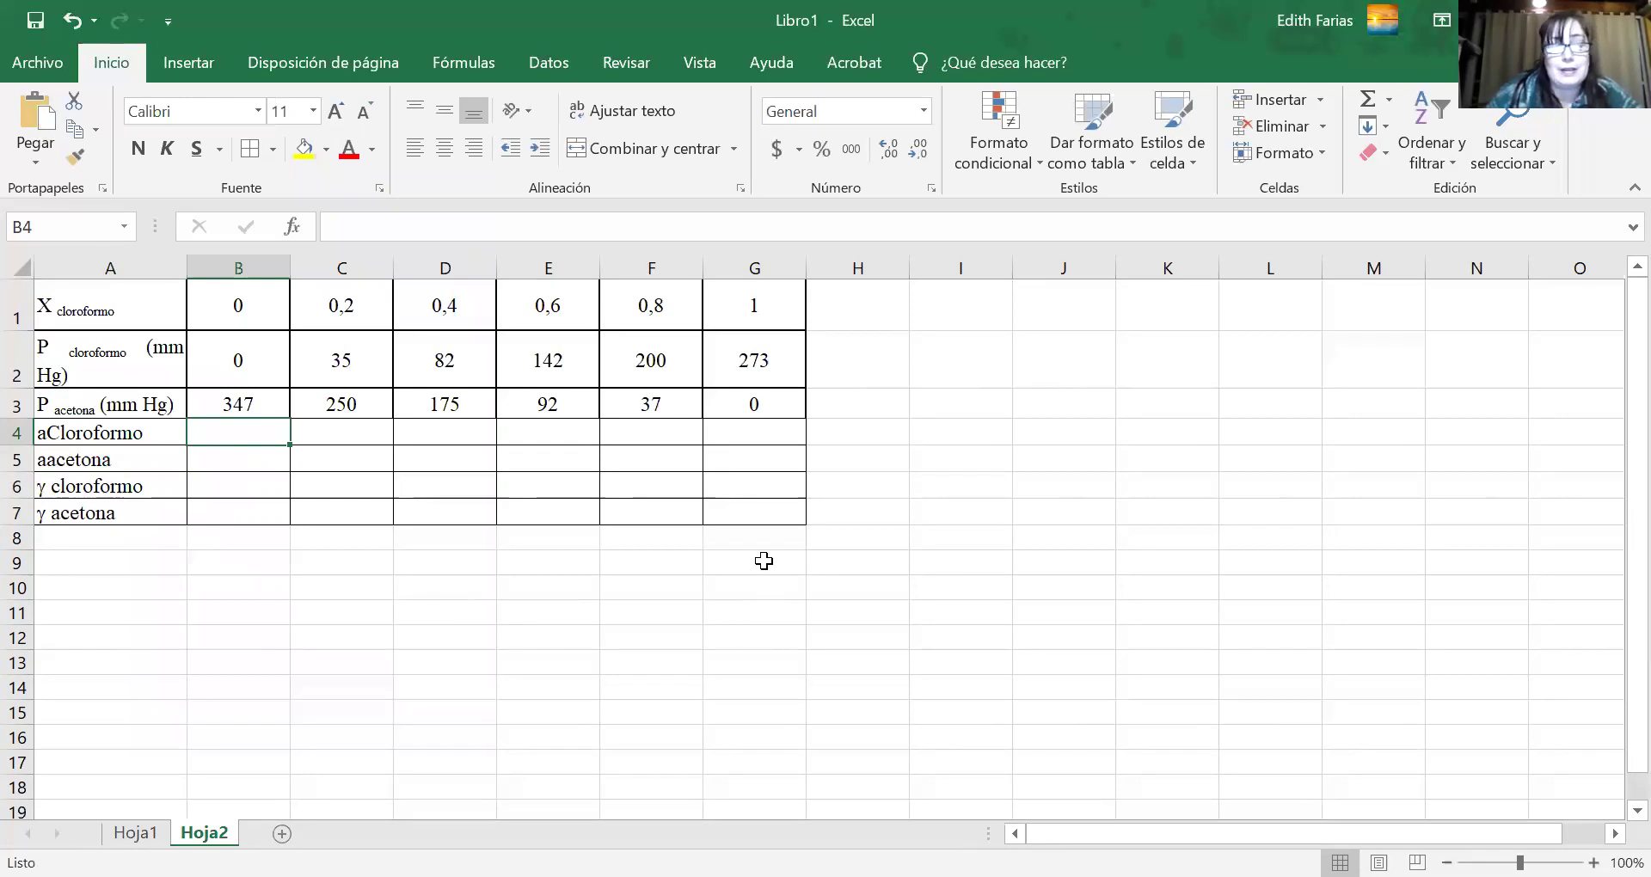
click(137, 434)
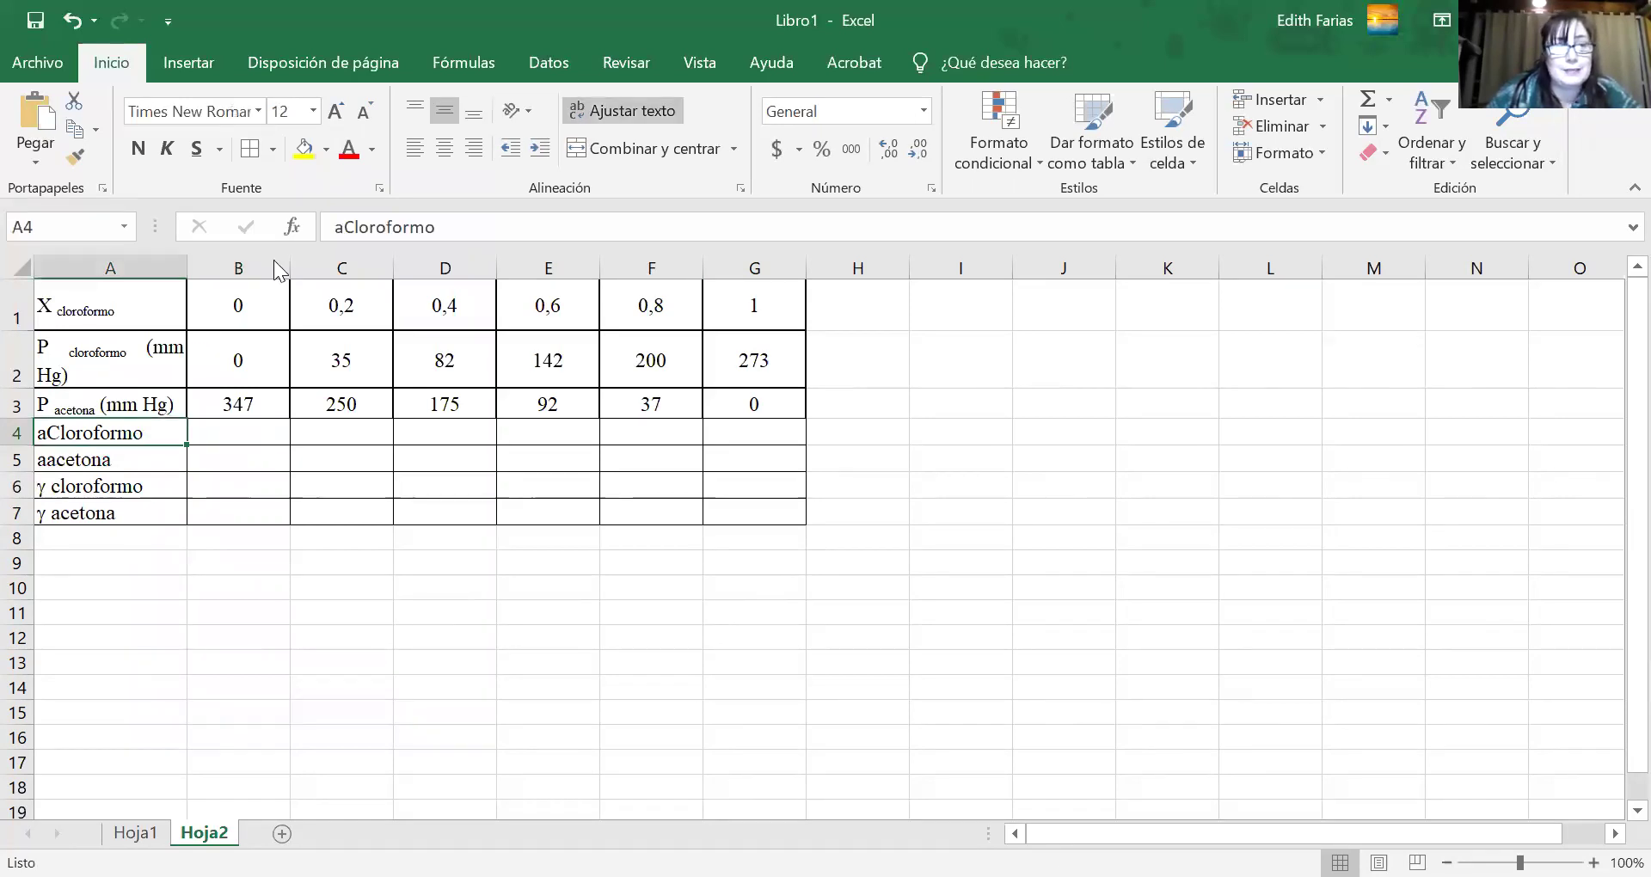
click(348, 227)
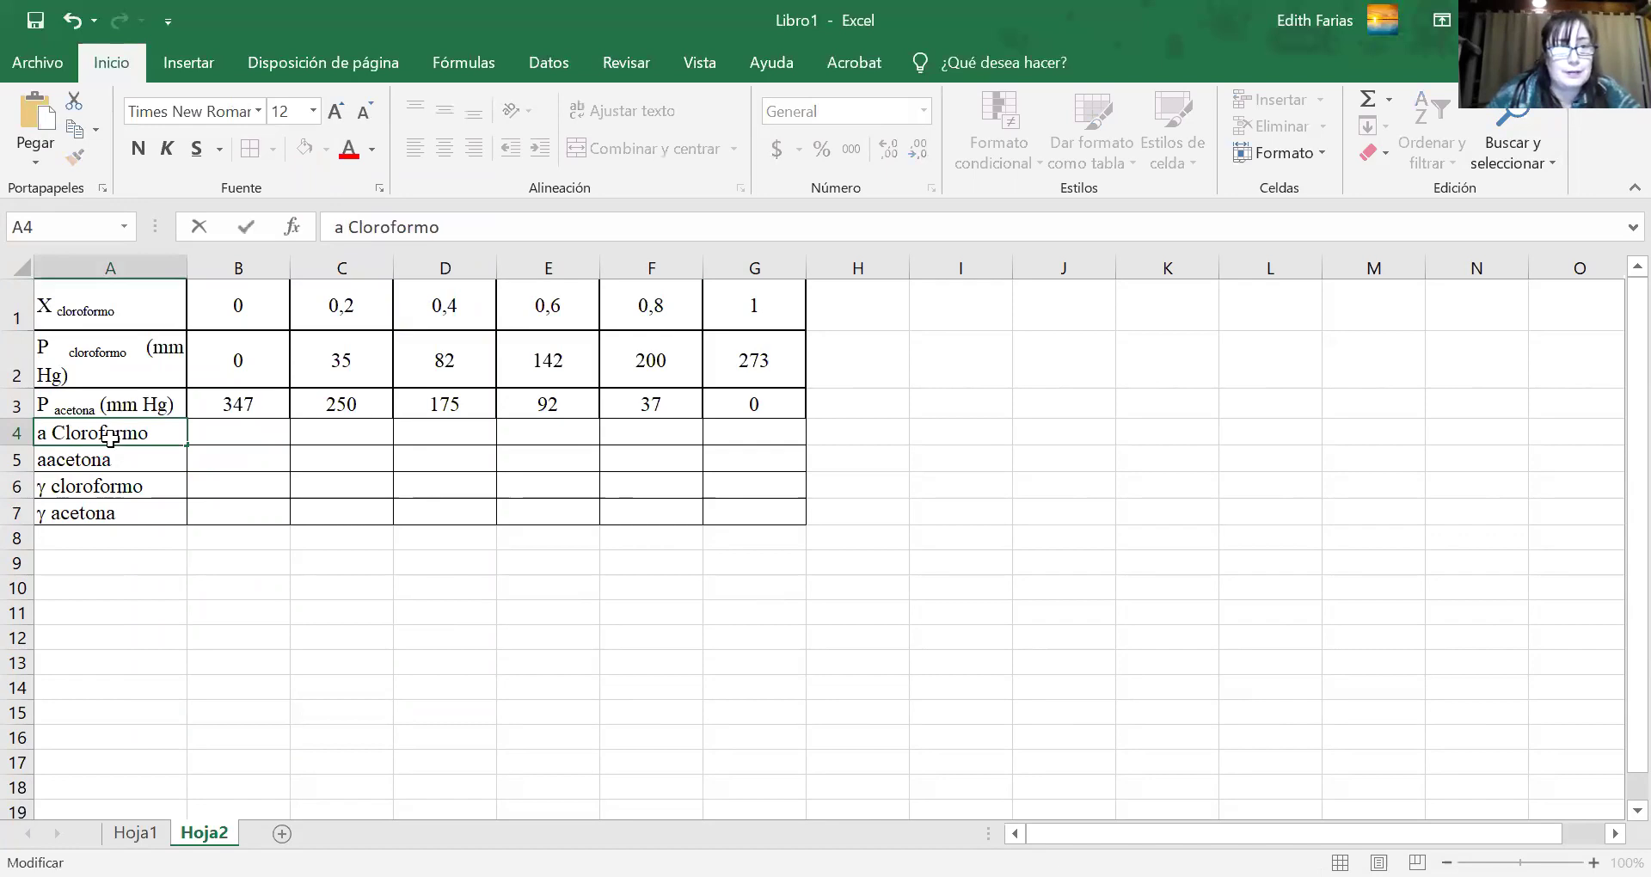
key(Return)
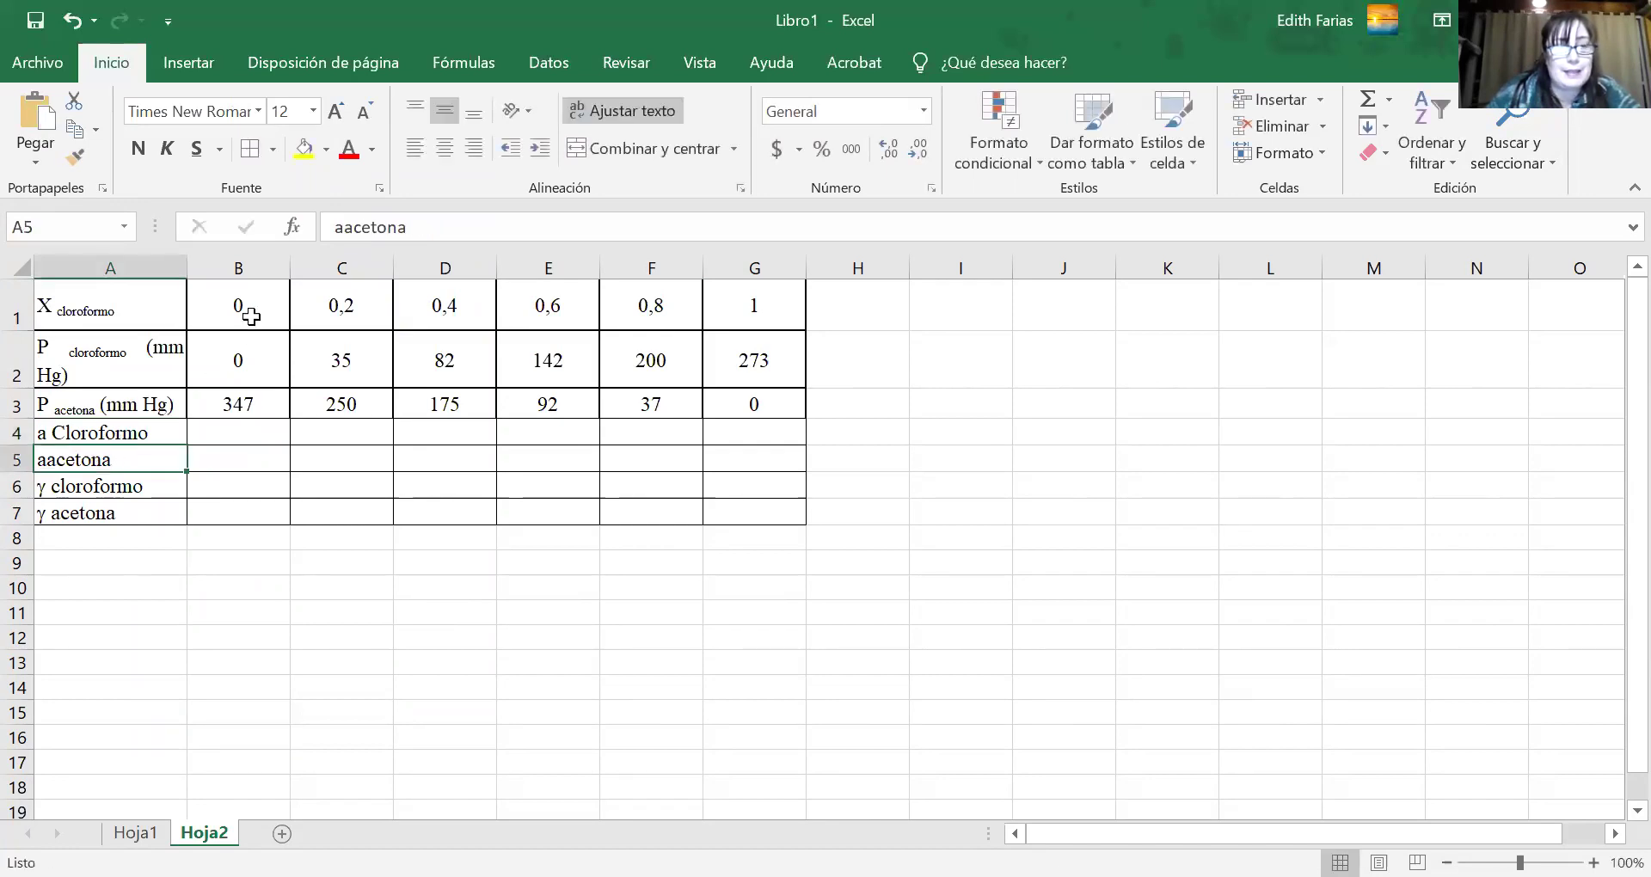
click(352, 227)
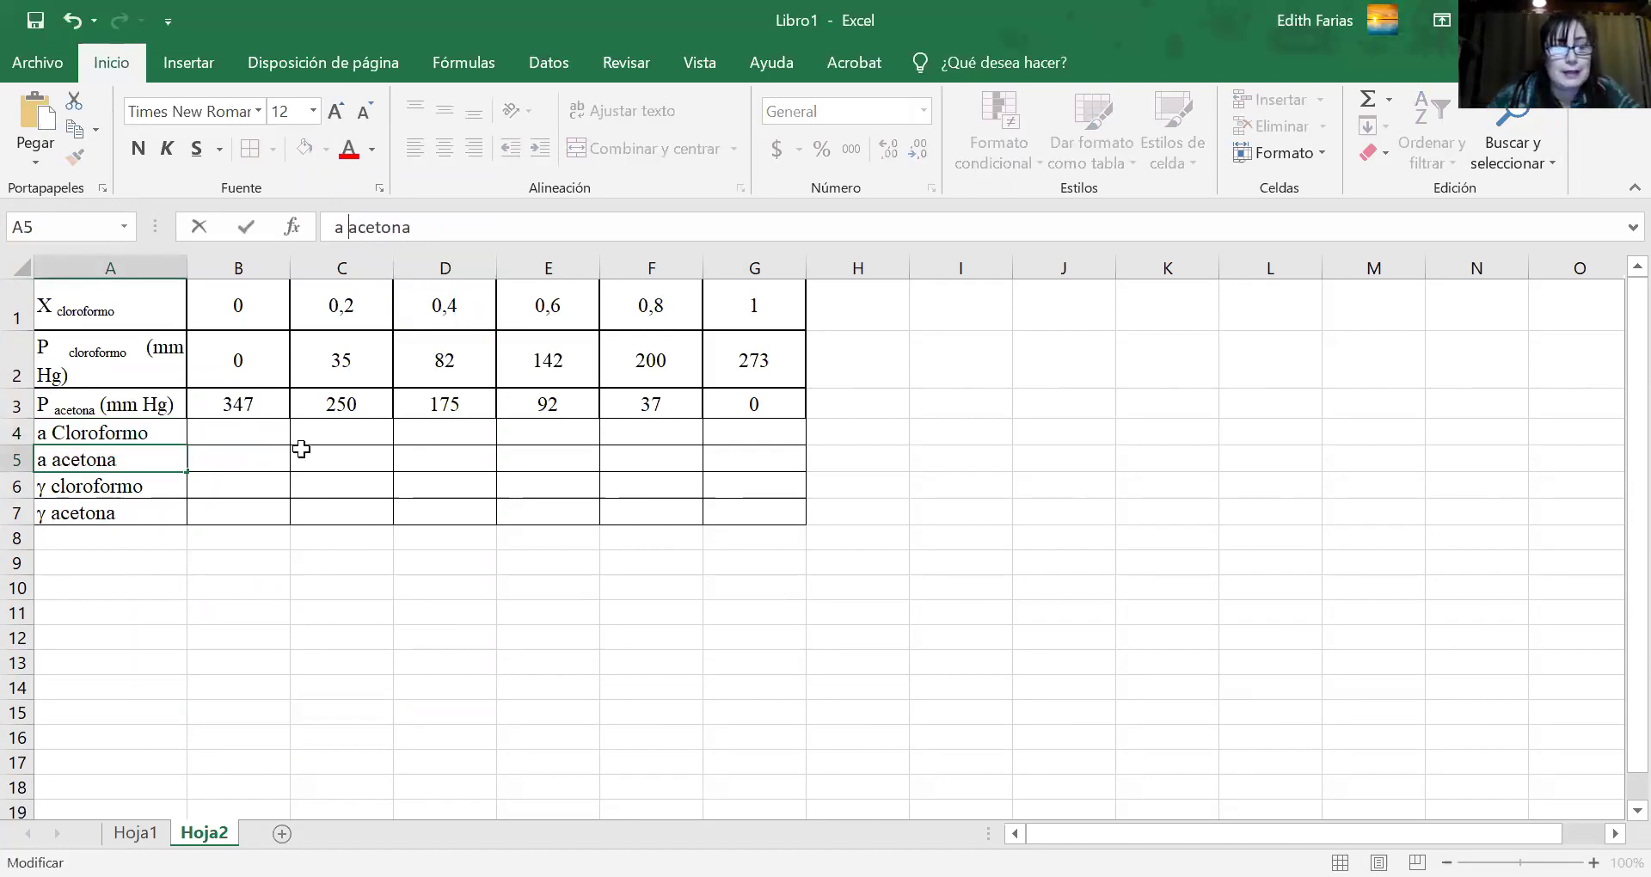
Fill the pure-component cells B4:B7 and G4:G7 with yellow.
drag(229, 430, 228, 516)
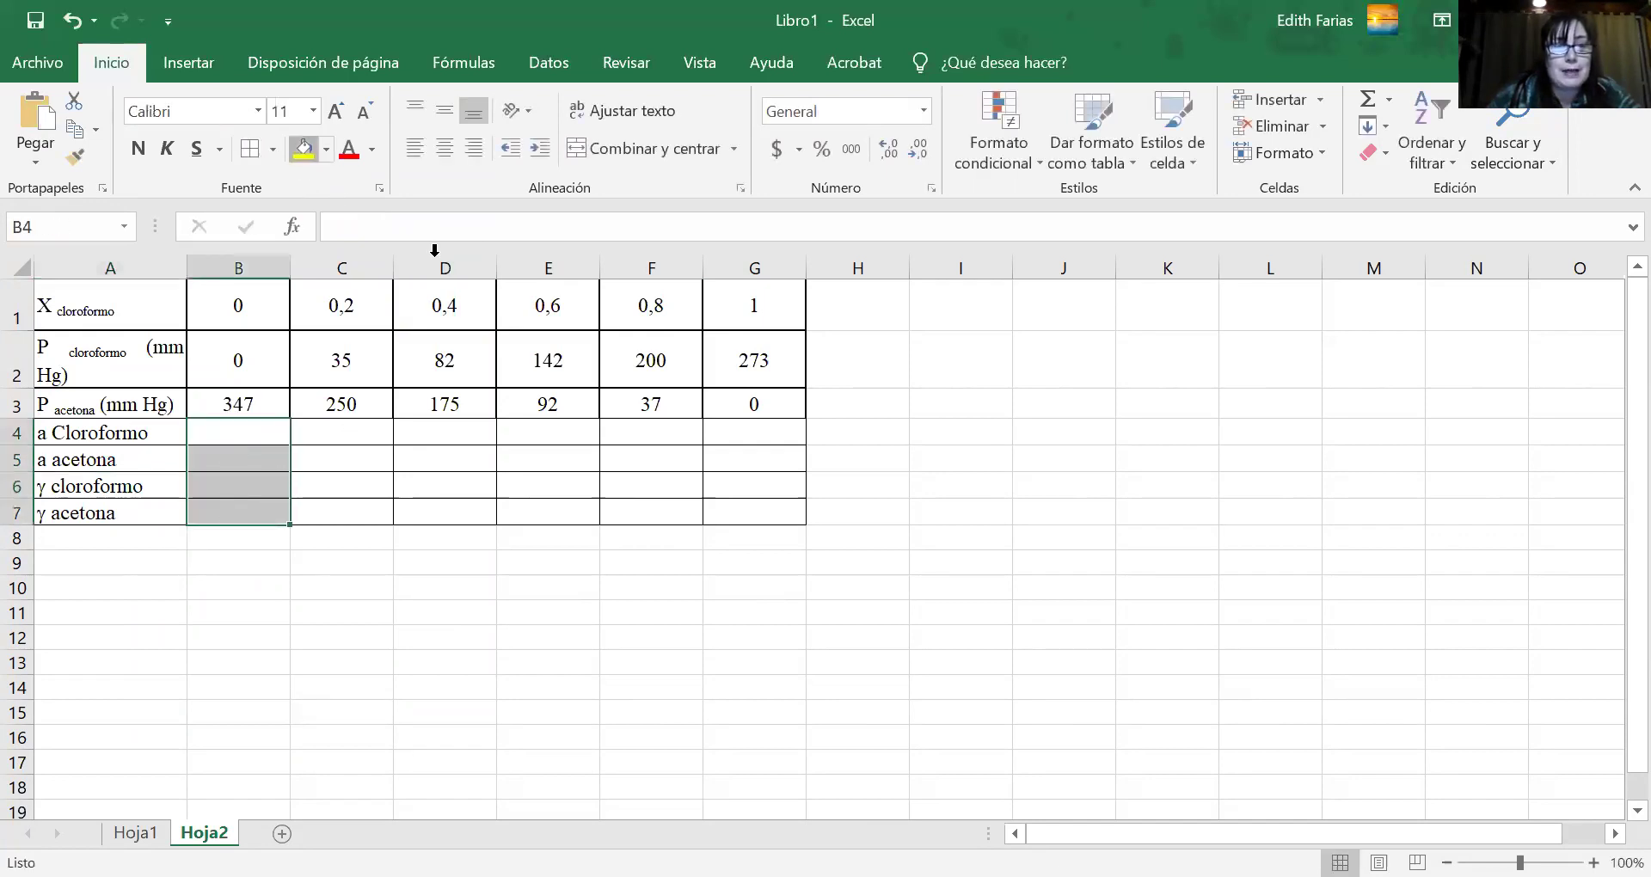
click(303, 149)
drag(755, 436, 756, 511)
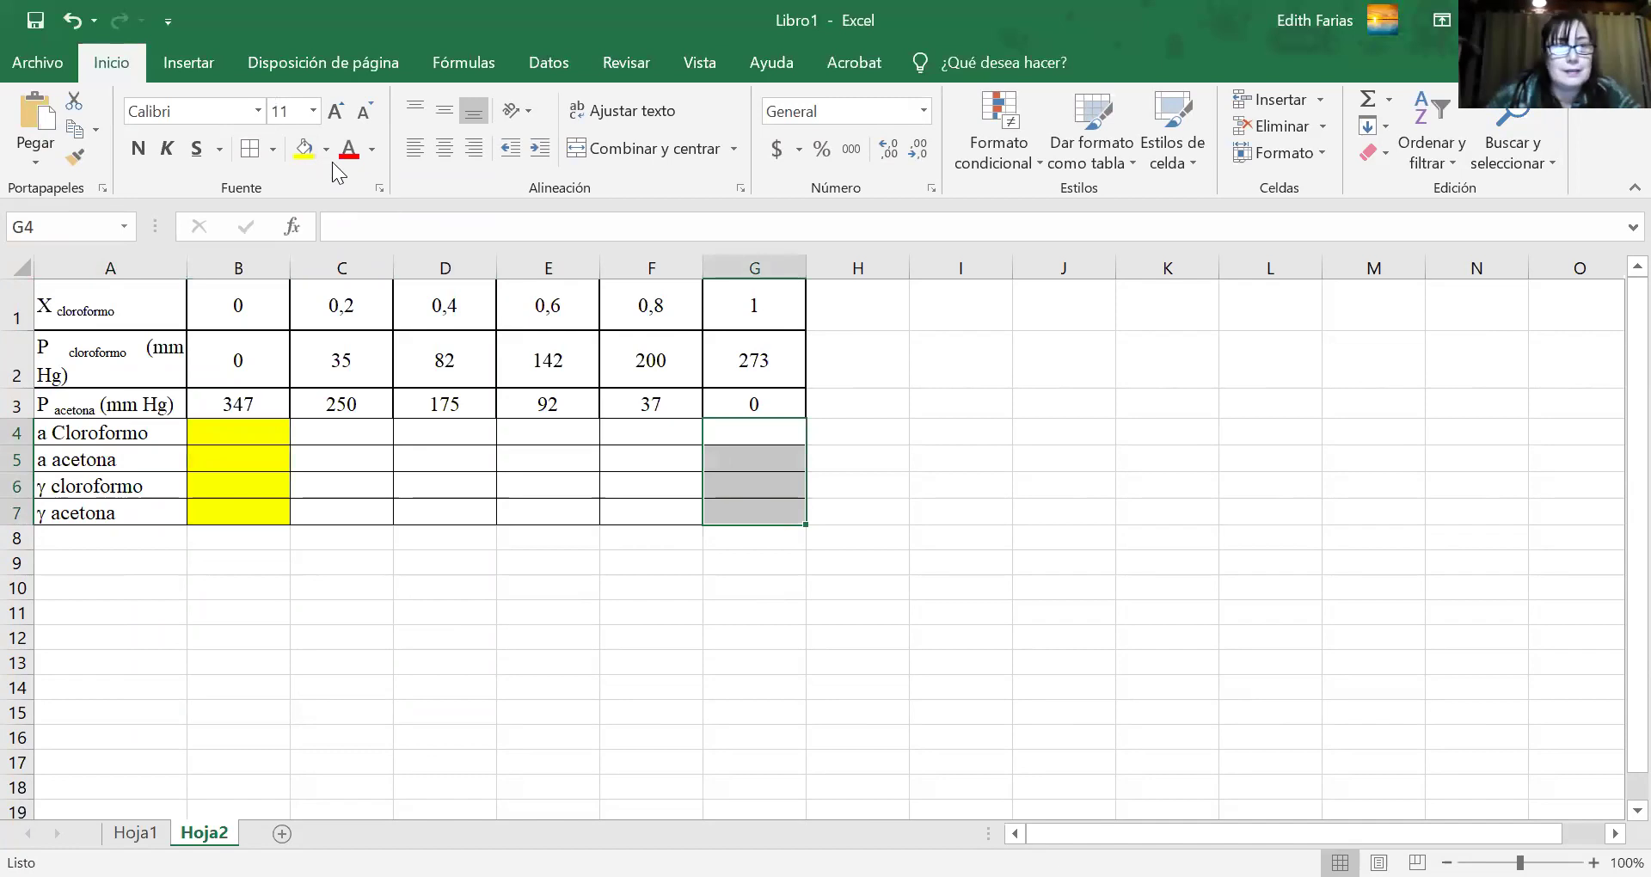
click(304, 149)
click(1102, 590)
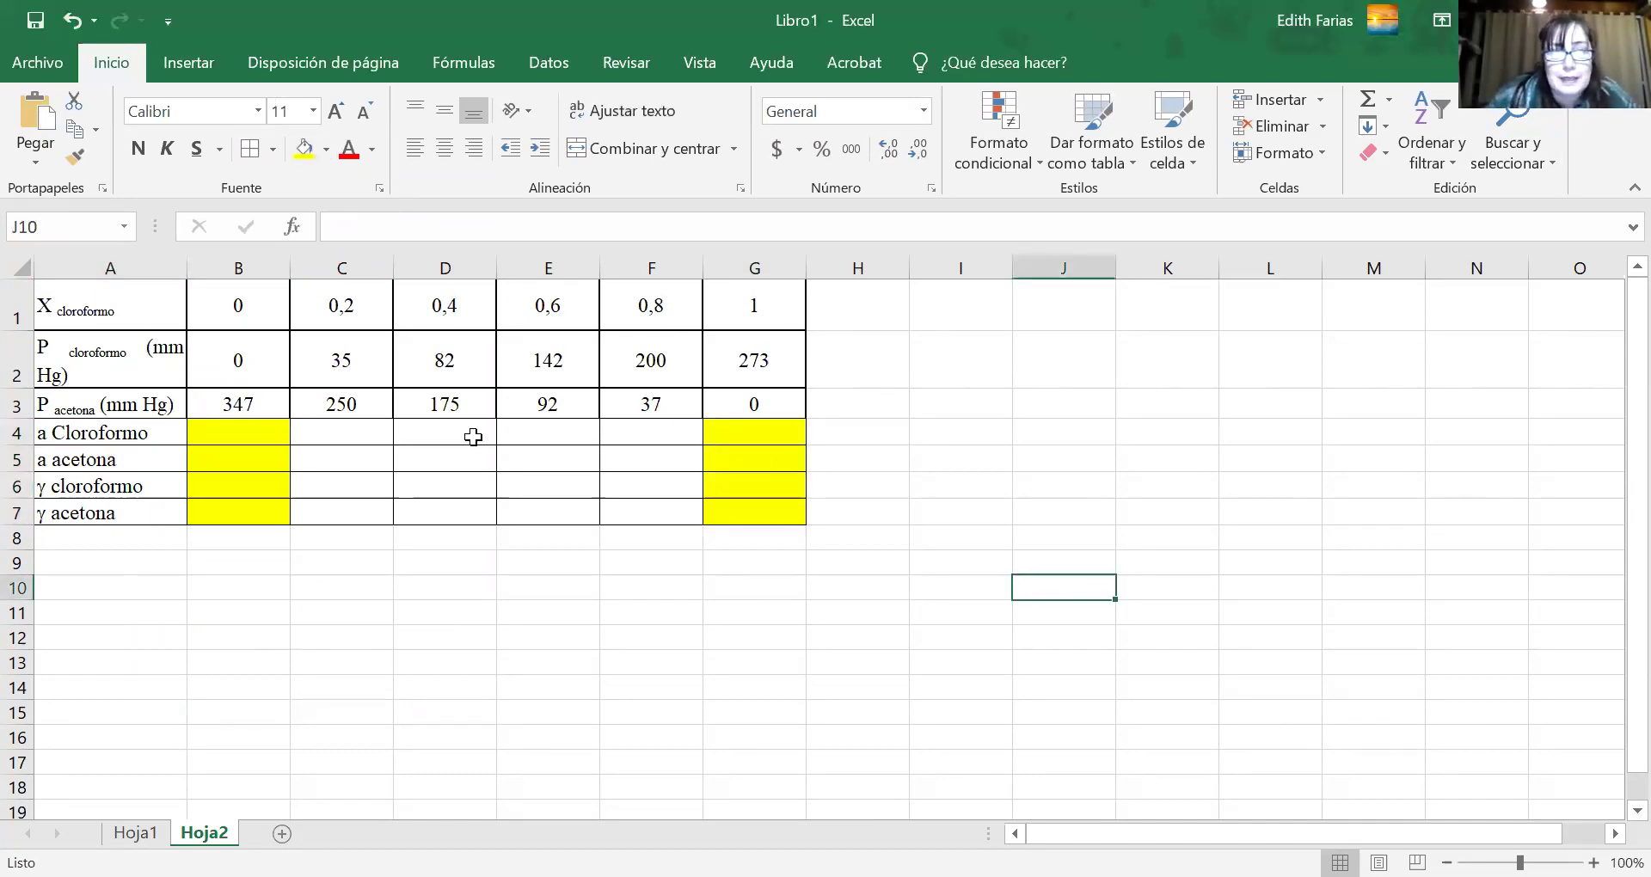
Calculate the chloroform activity in C4 with =C2/273 and fill the formula across to F4.
click(332, 429)
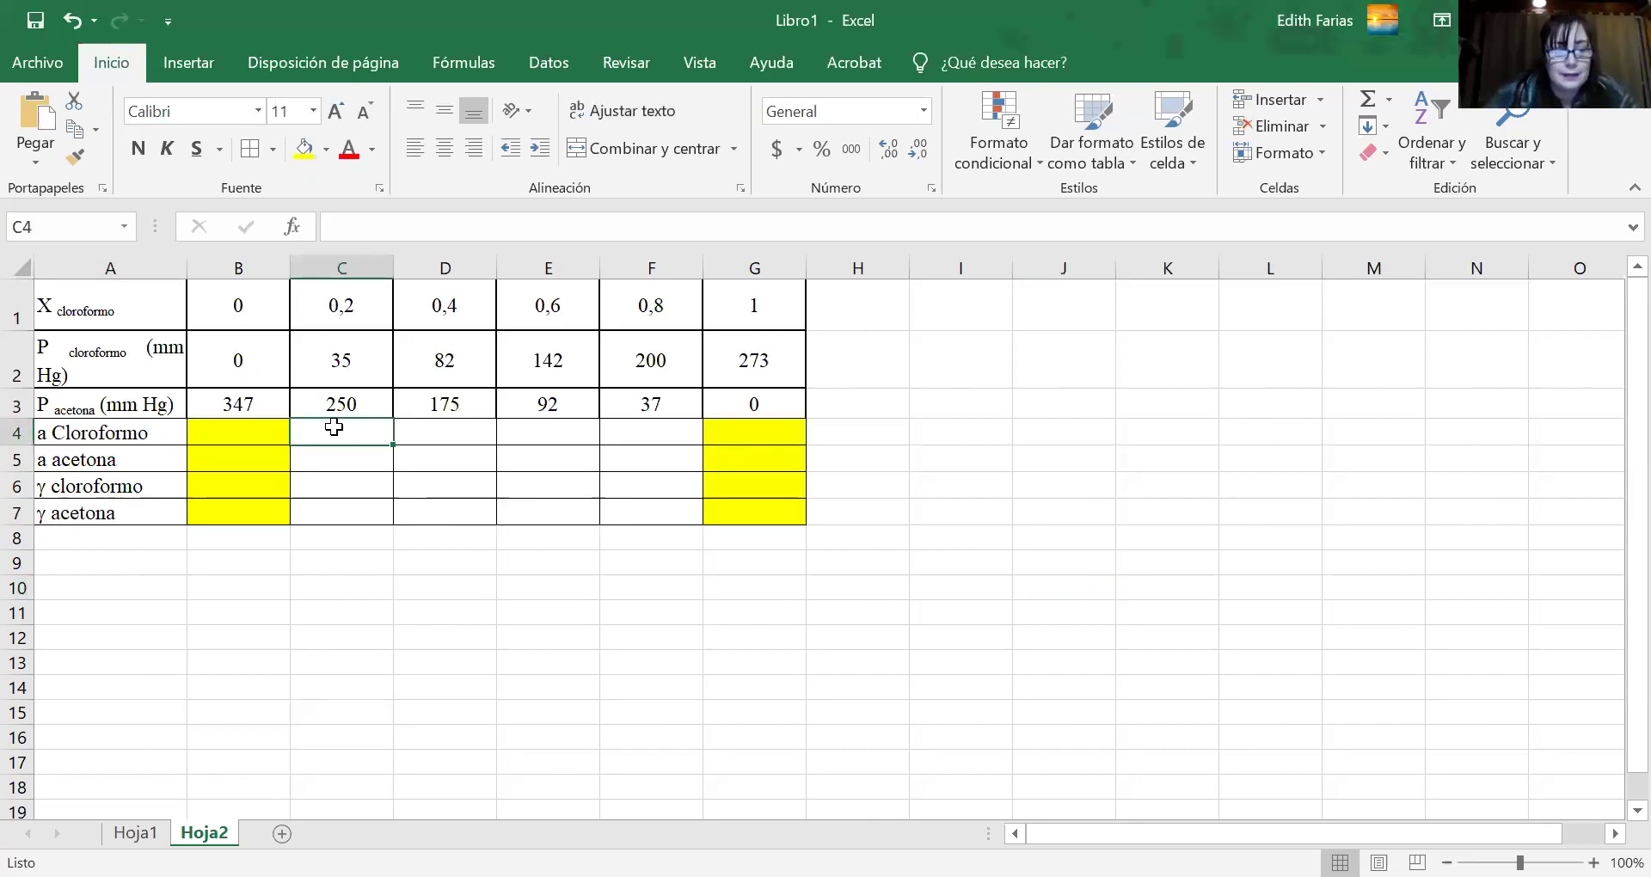
text(=)
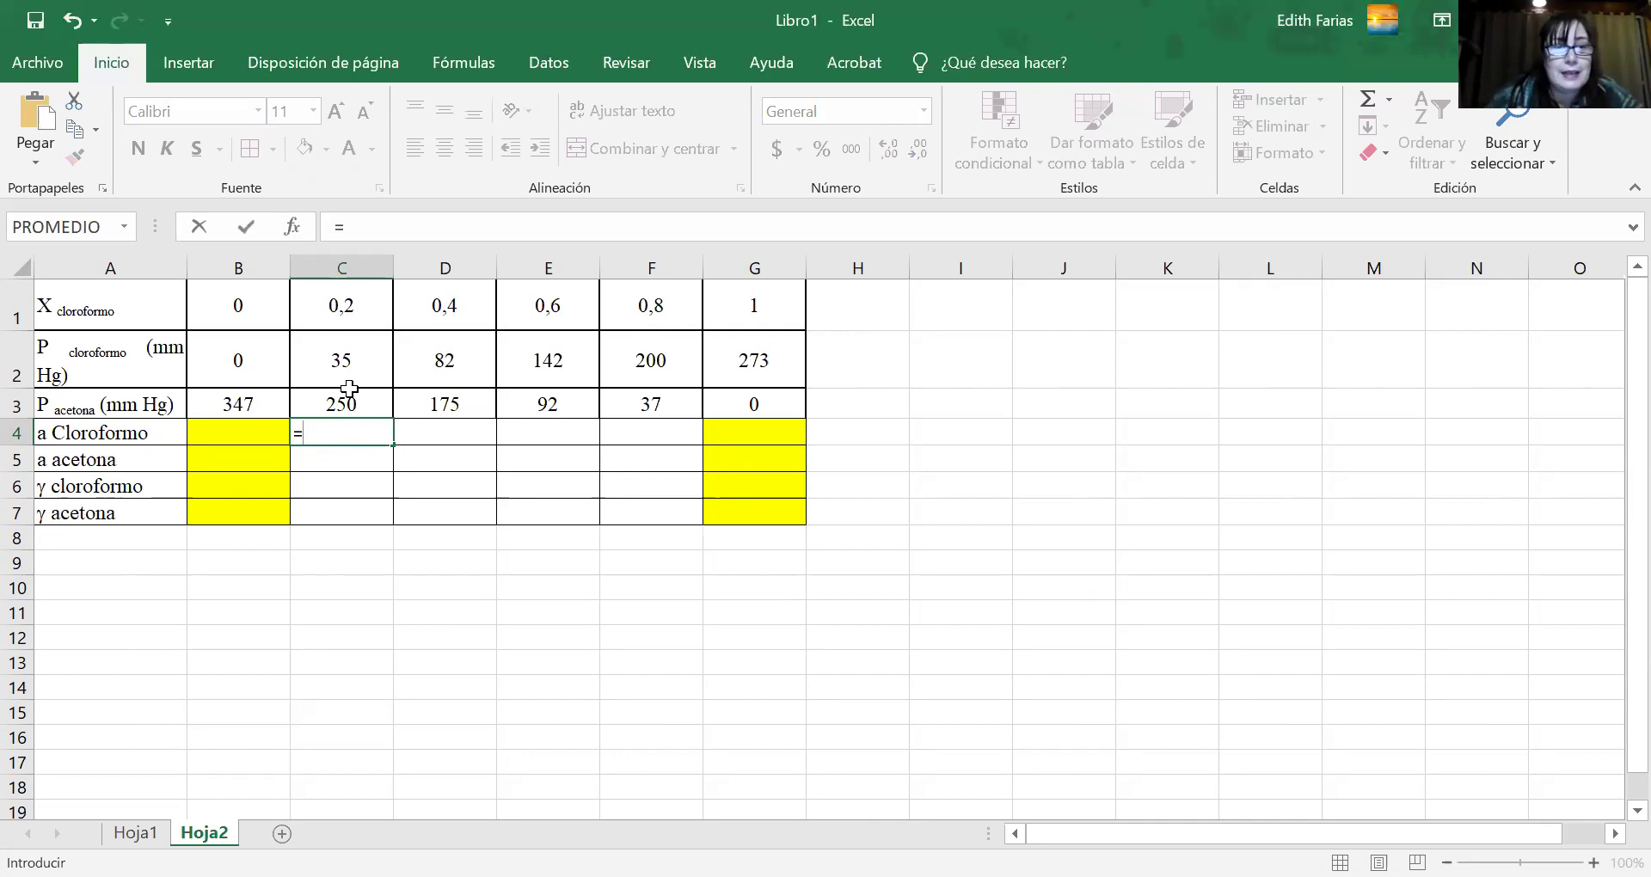
click(344, 357)
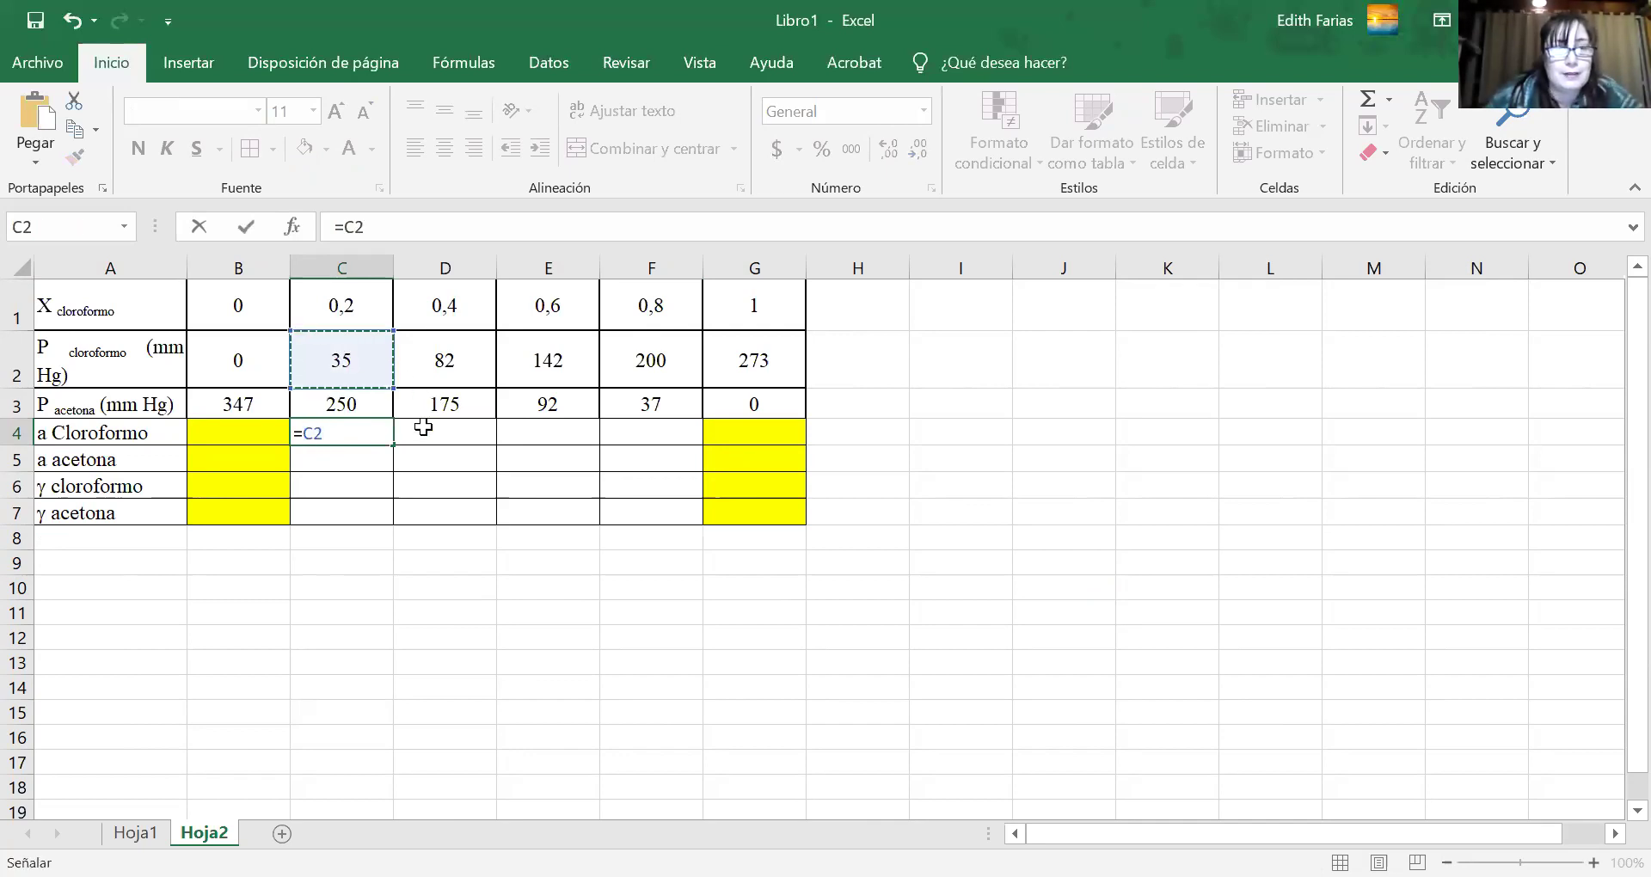
text(/)
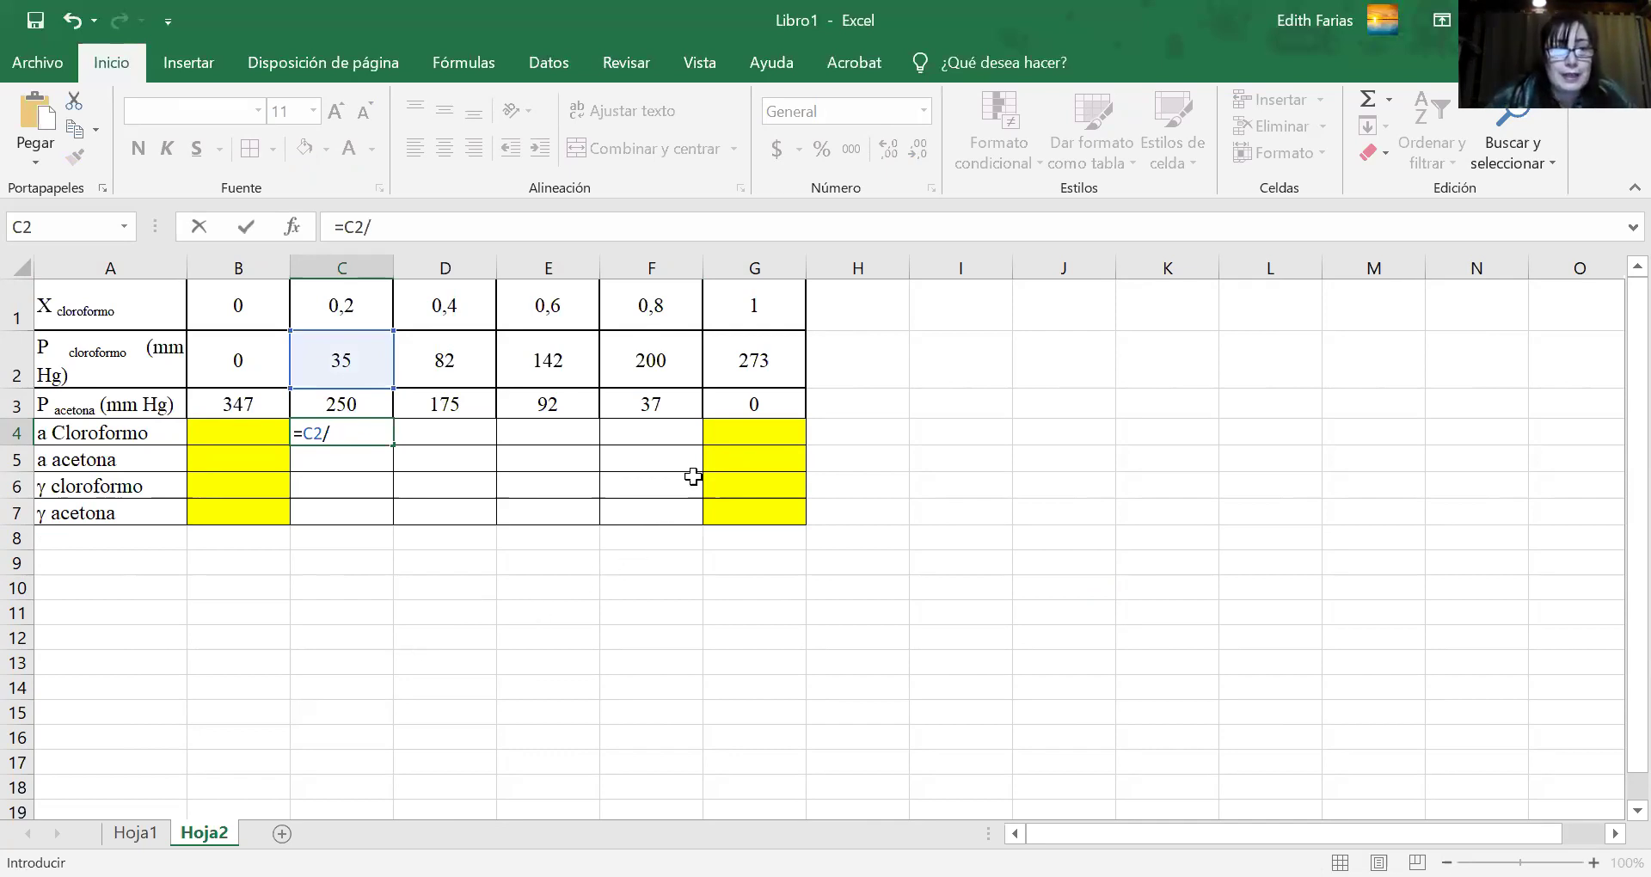
click(765, 375)
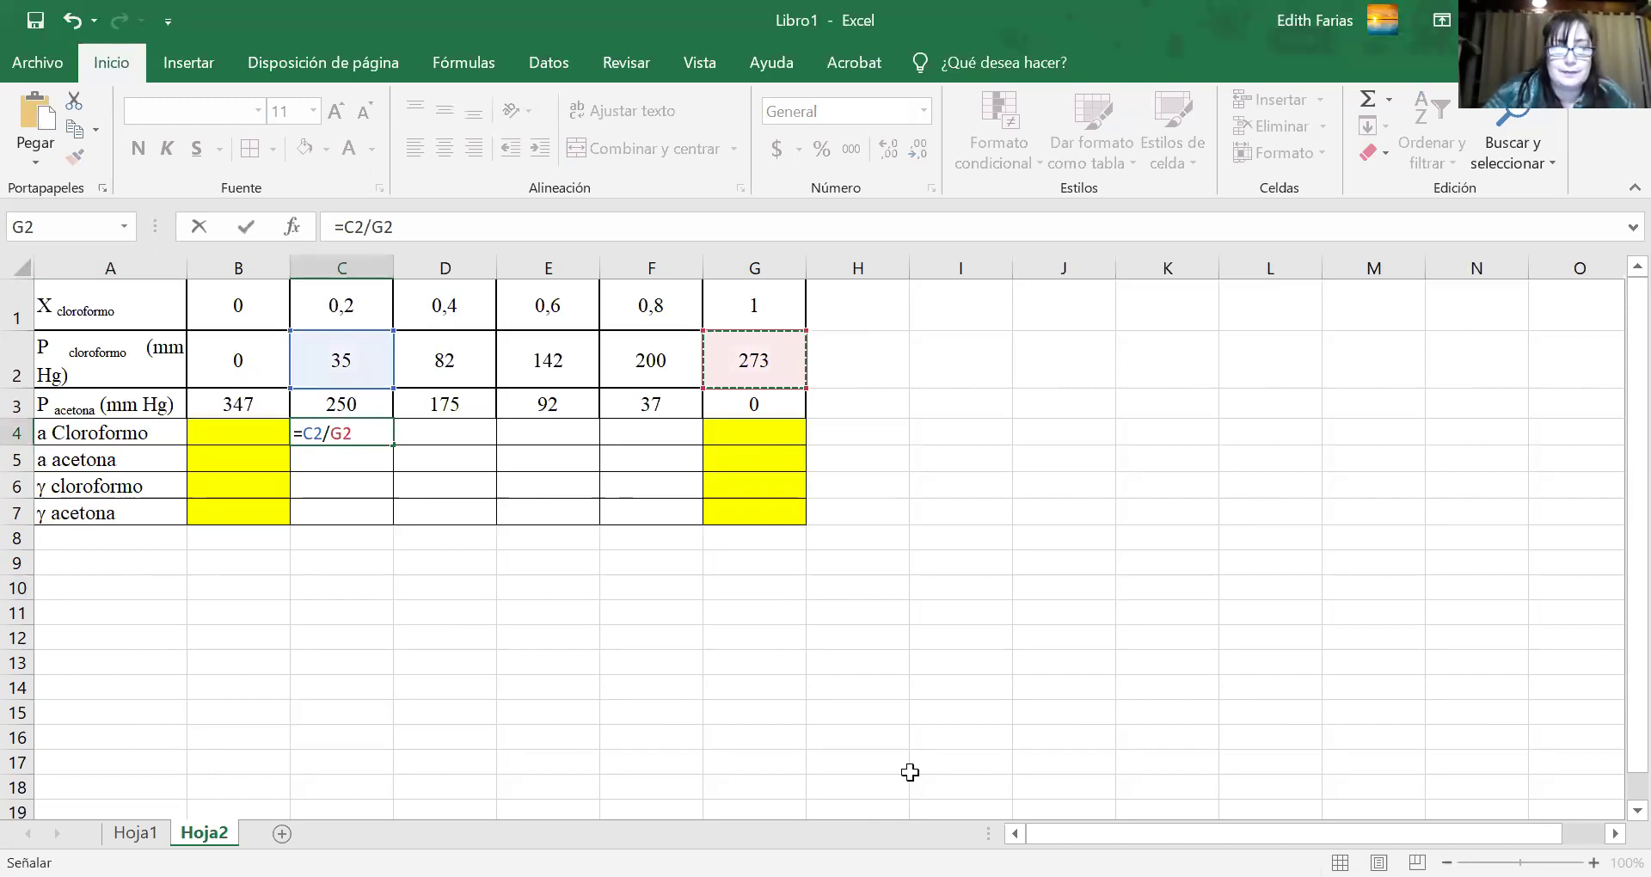
key(BackSpace)
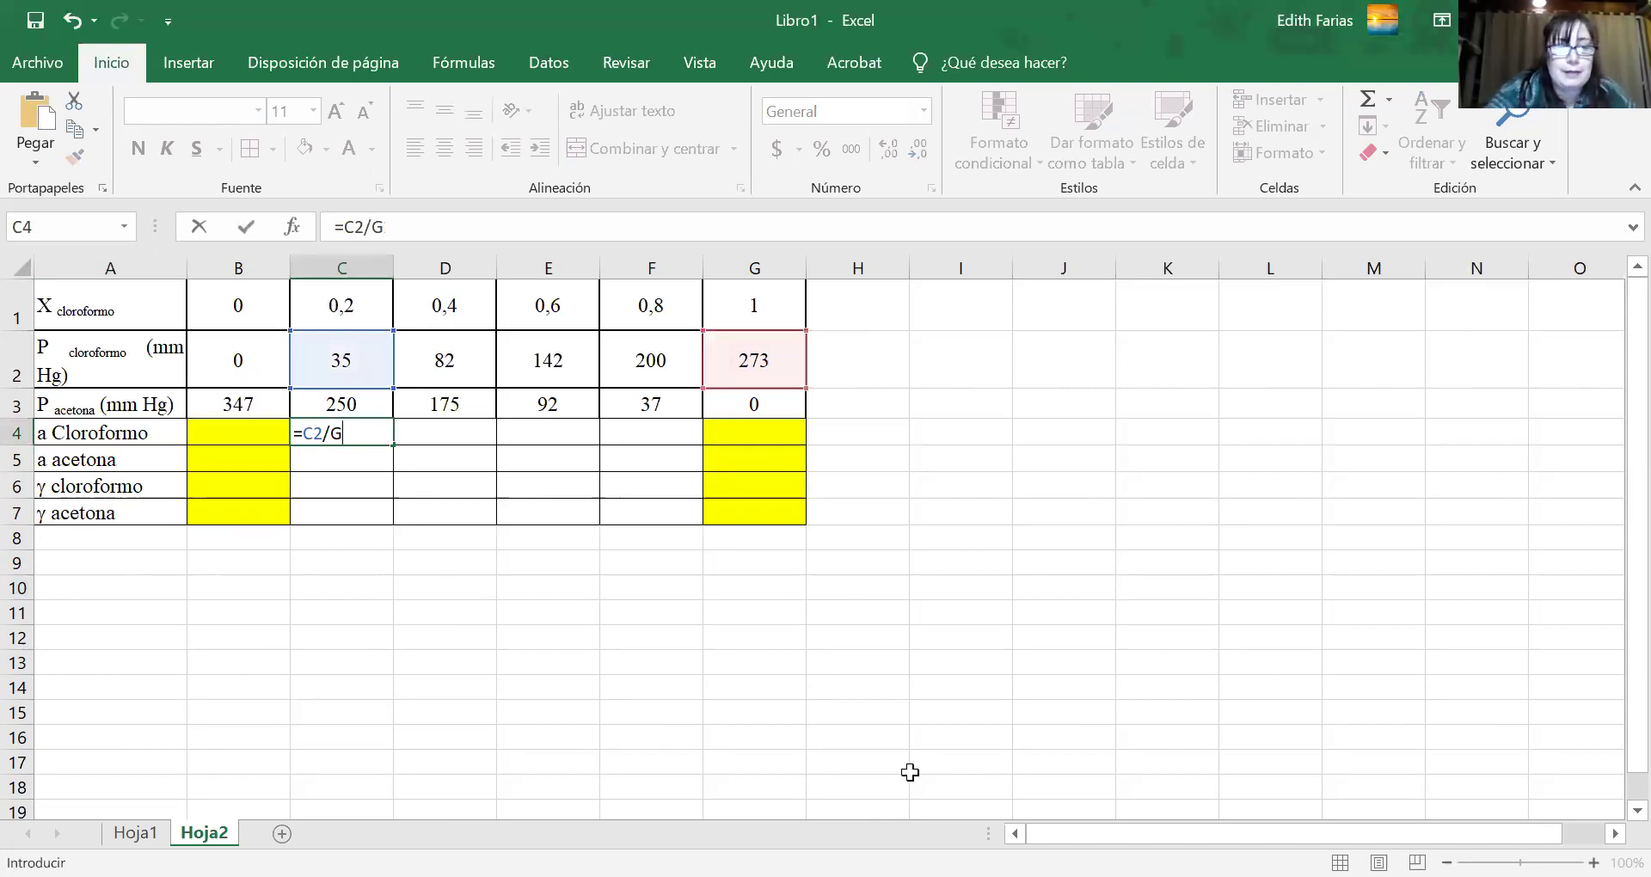
key(BackSpace)
text(273)
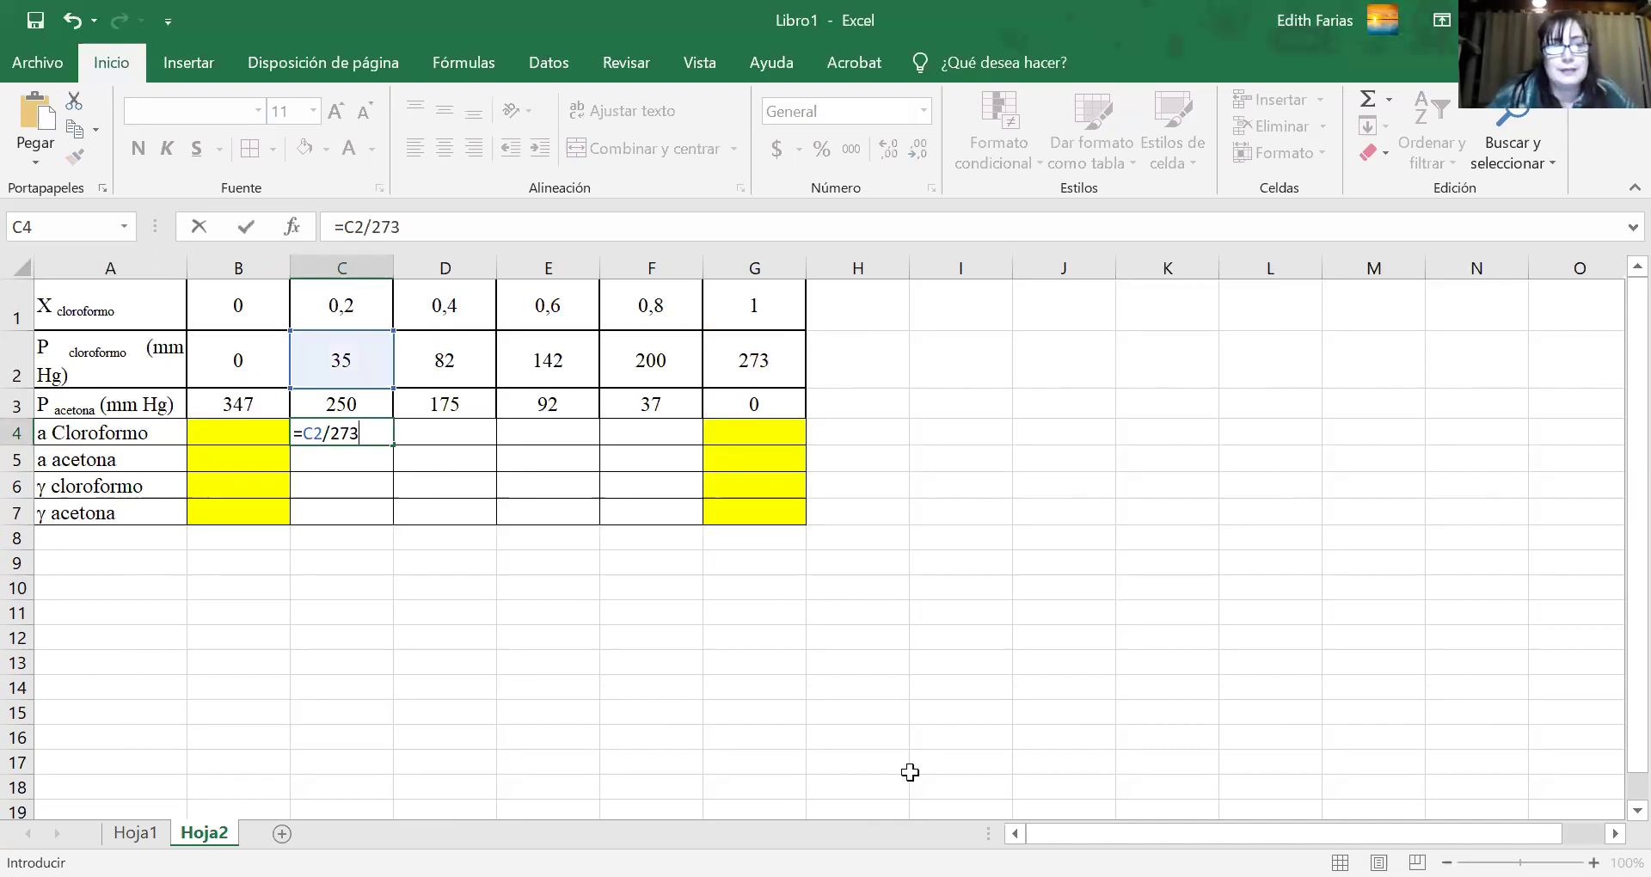
click(615, 681)
click(357, 434)
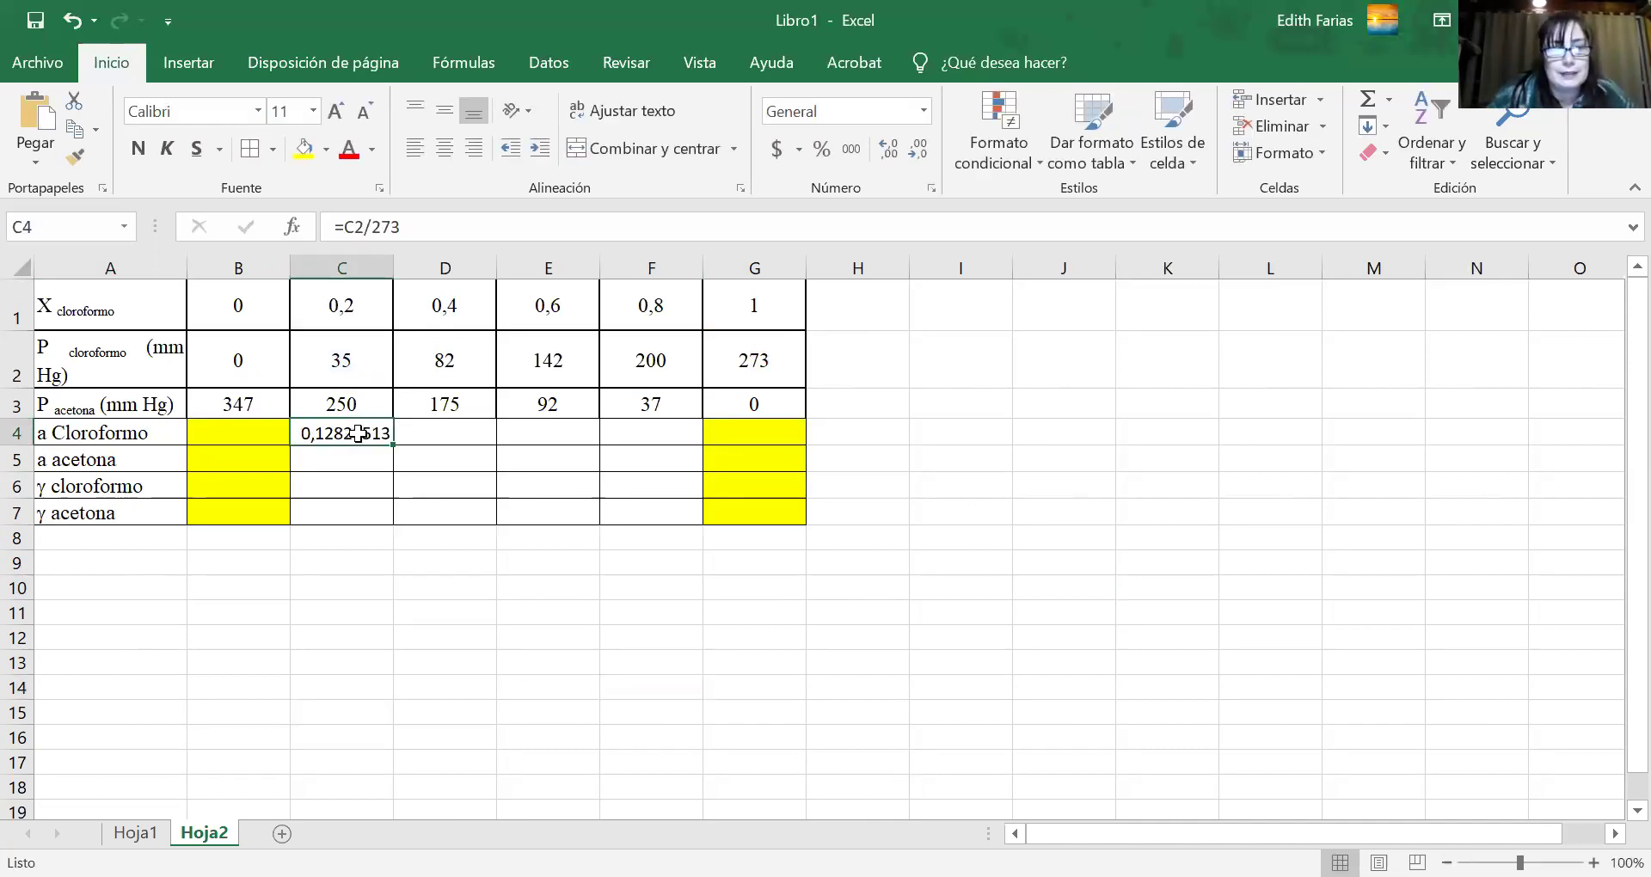
drag(393, 445, 667, 442)
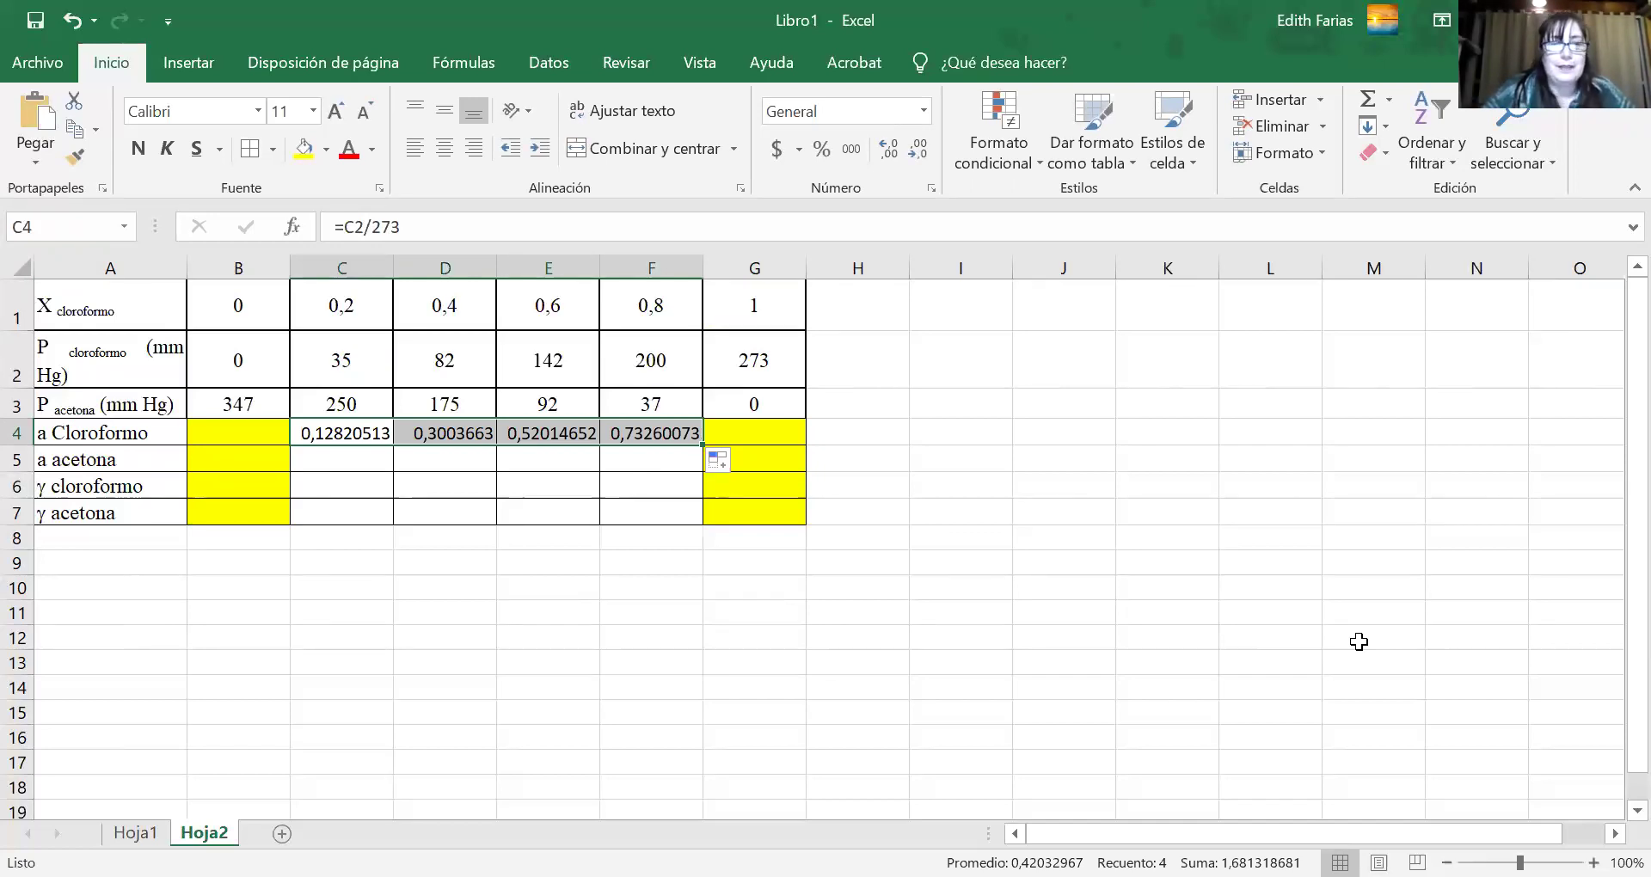
Calculate the chloroform activity coefficient in C6 with the formula =C4/C1.
click(327, 463)
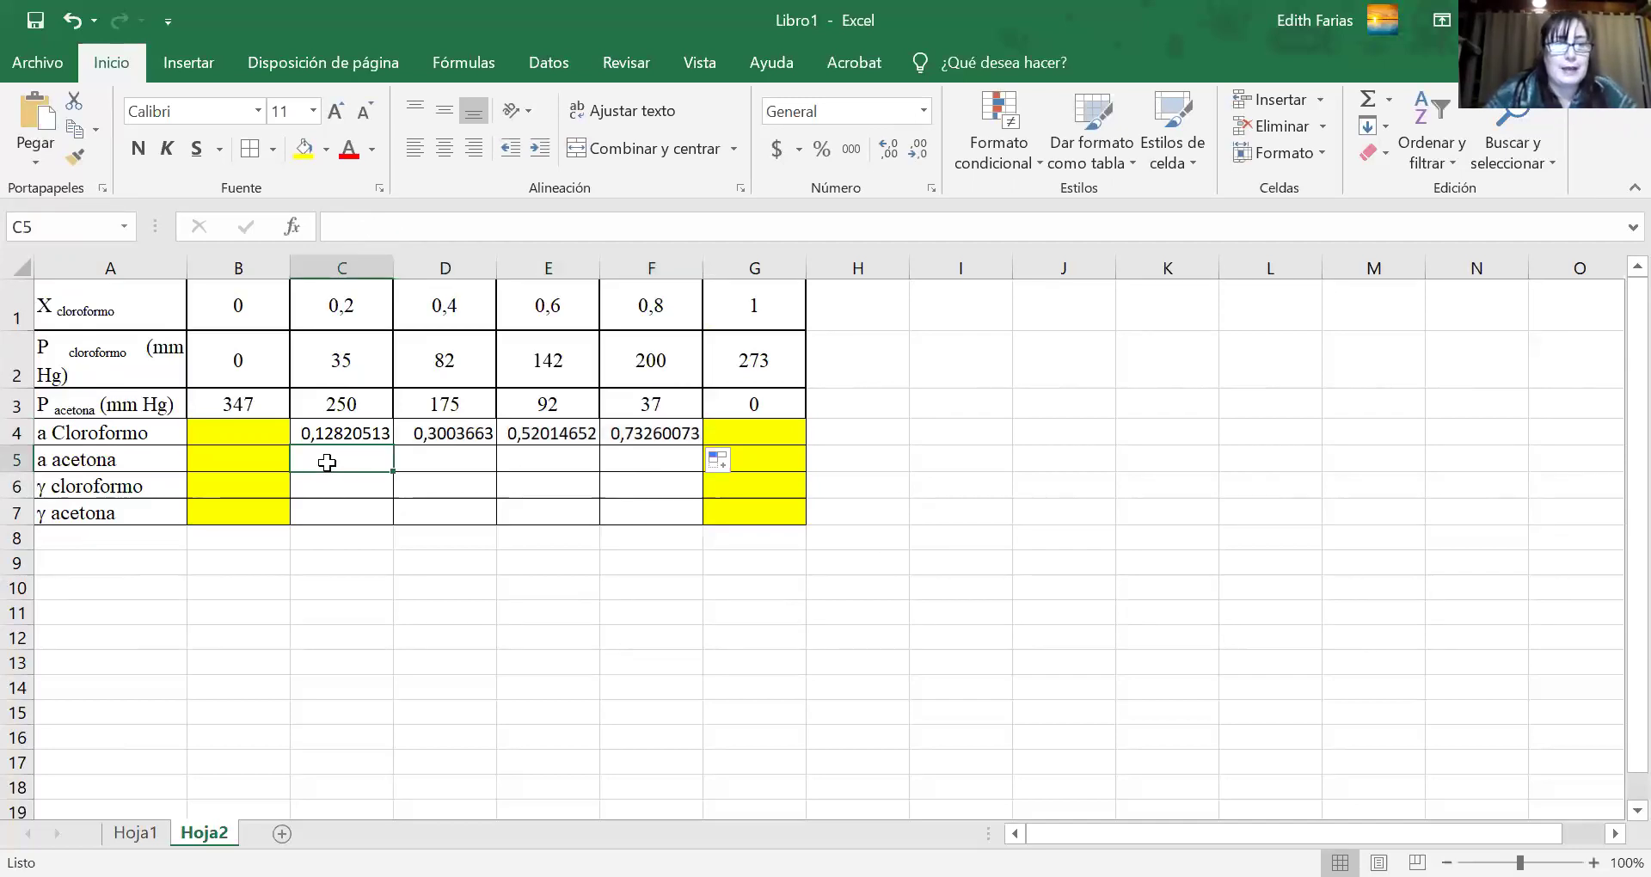
click(317, 487)
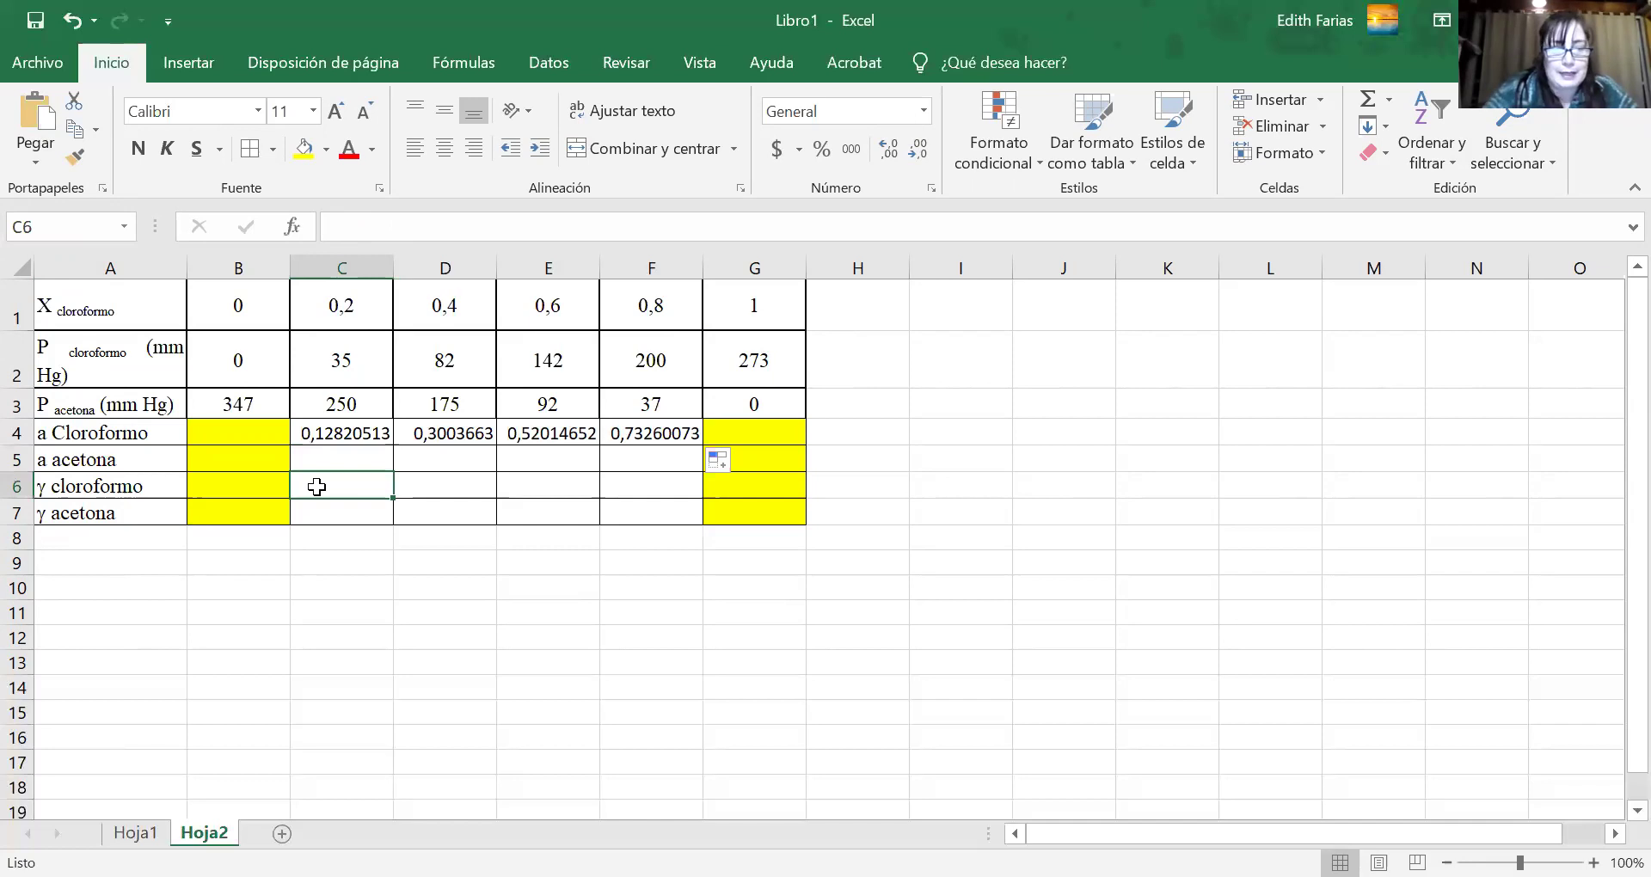
text(=)
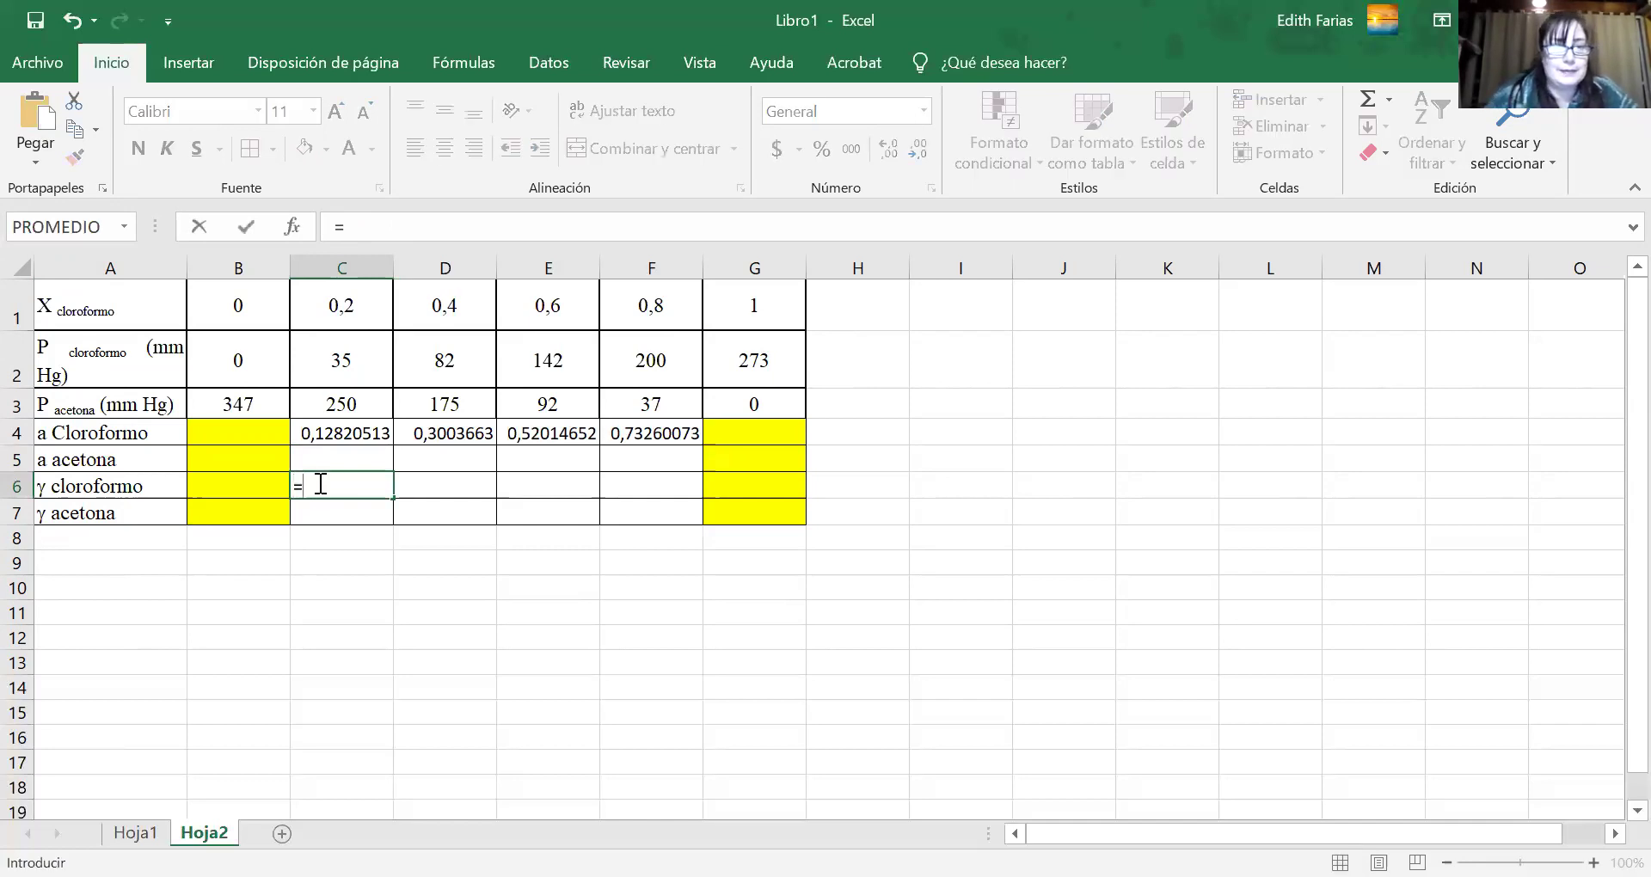
click(336, 433)
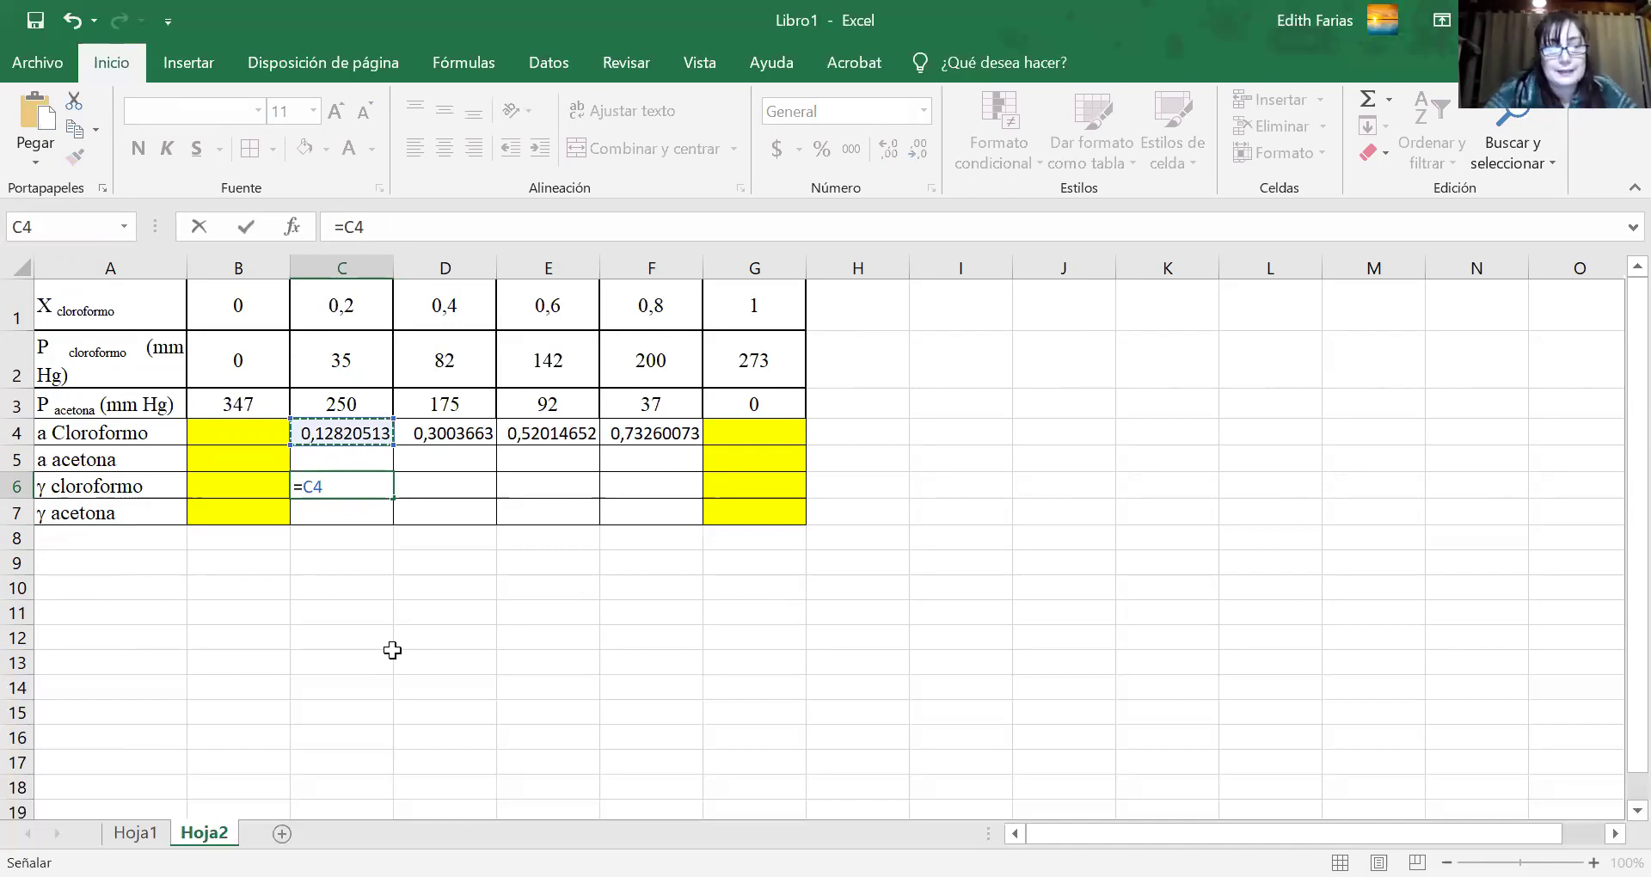
text(/)
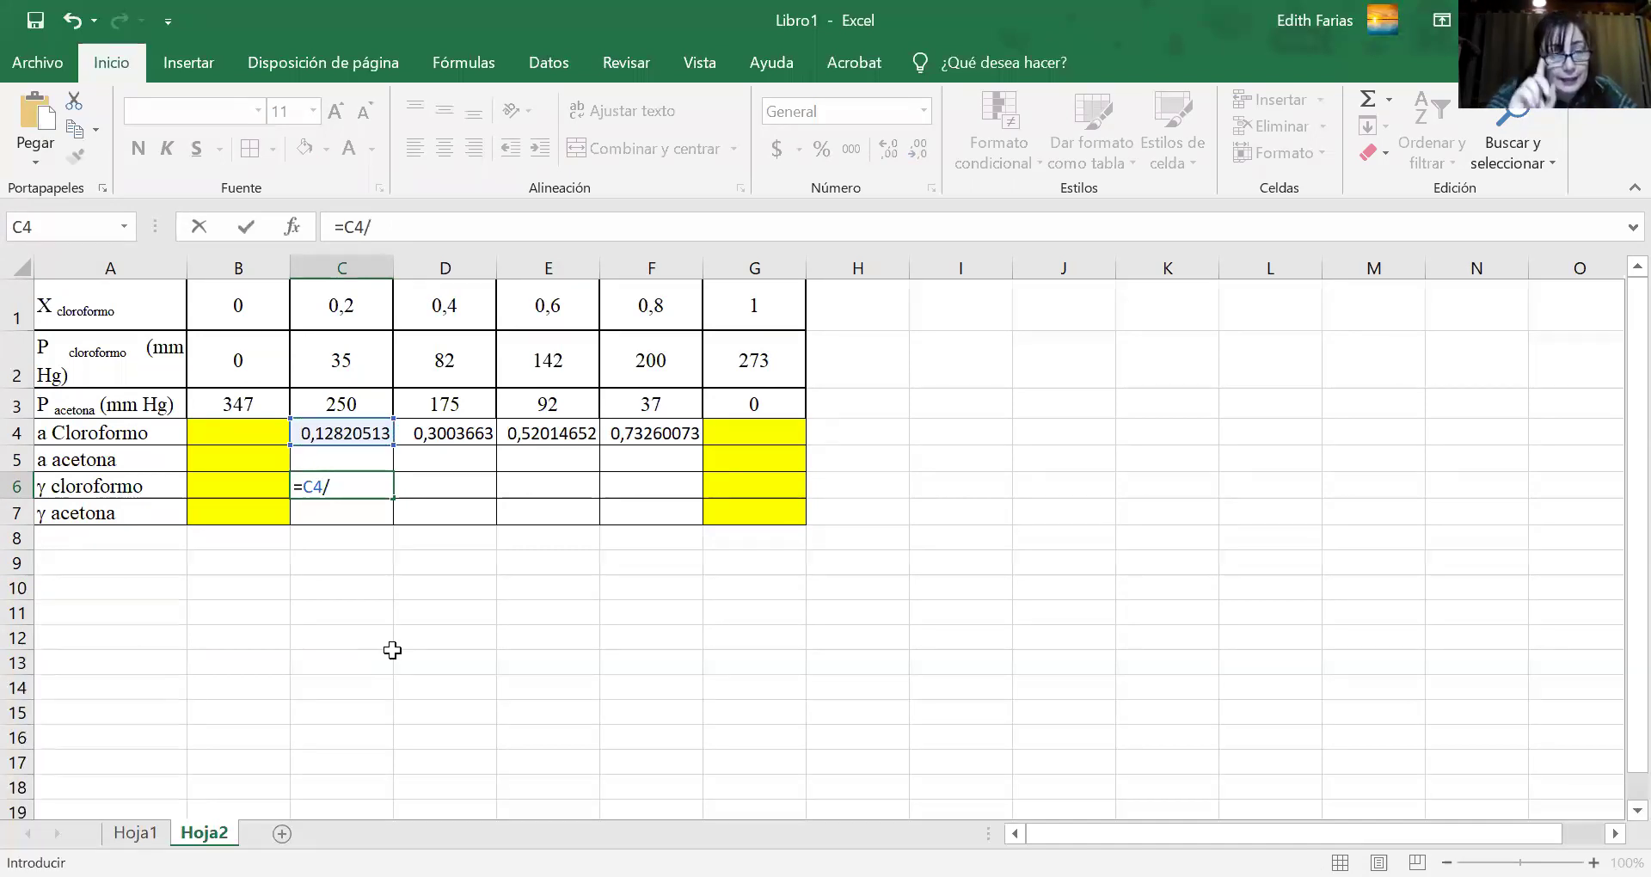
click(333, 310)
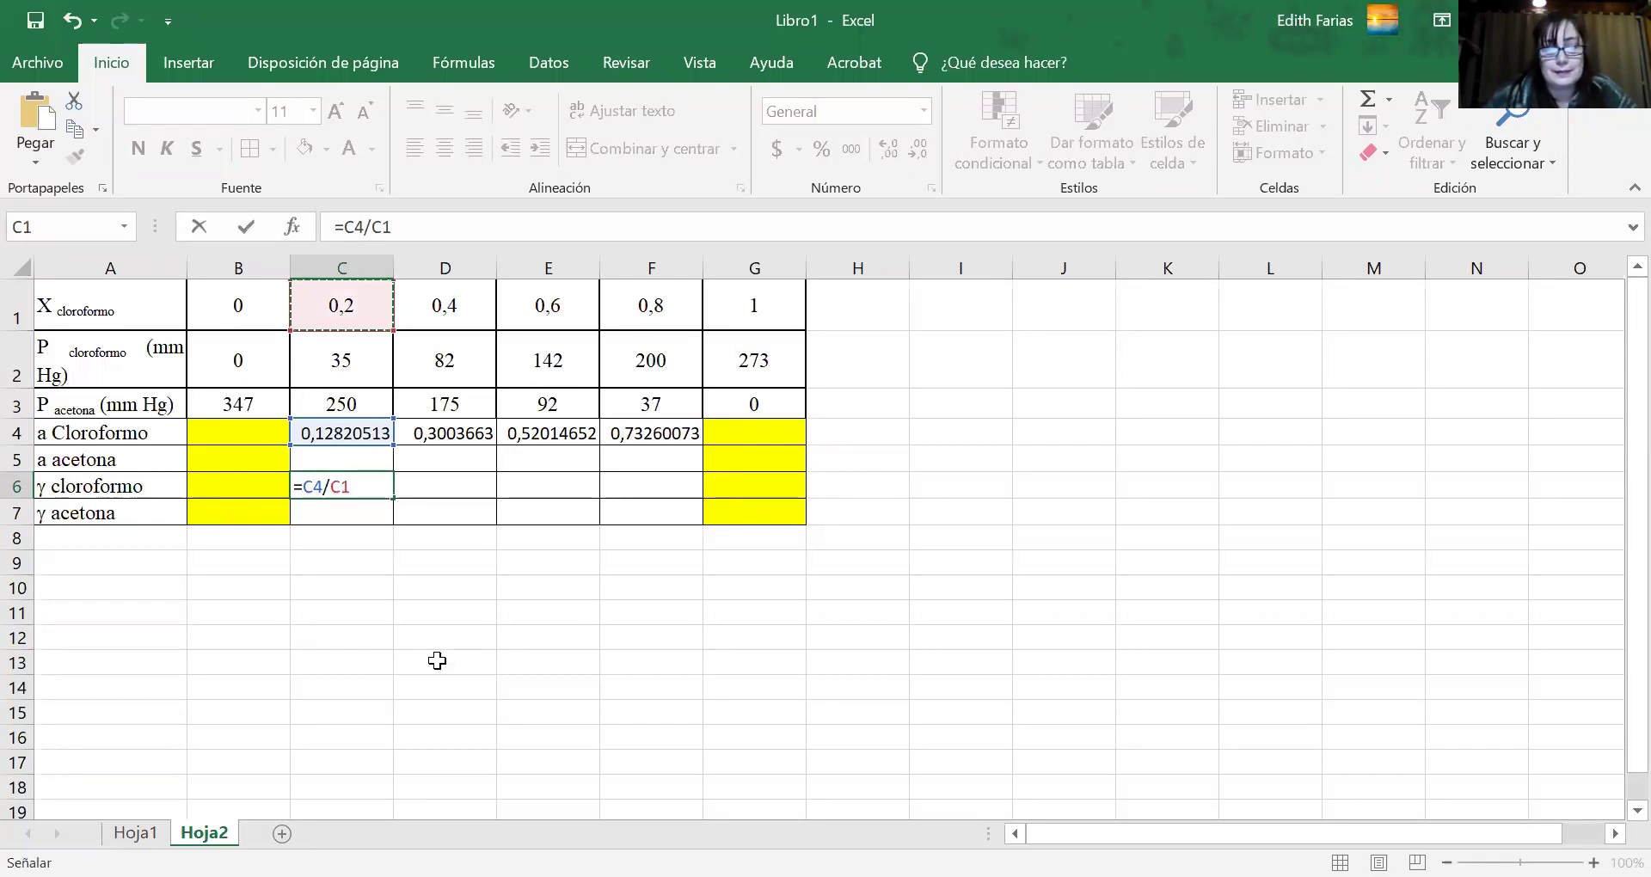
key(Return)
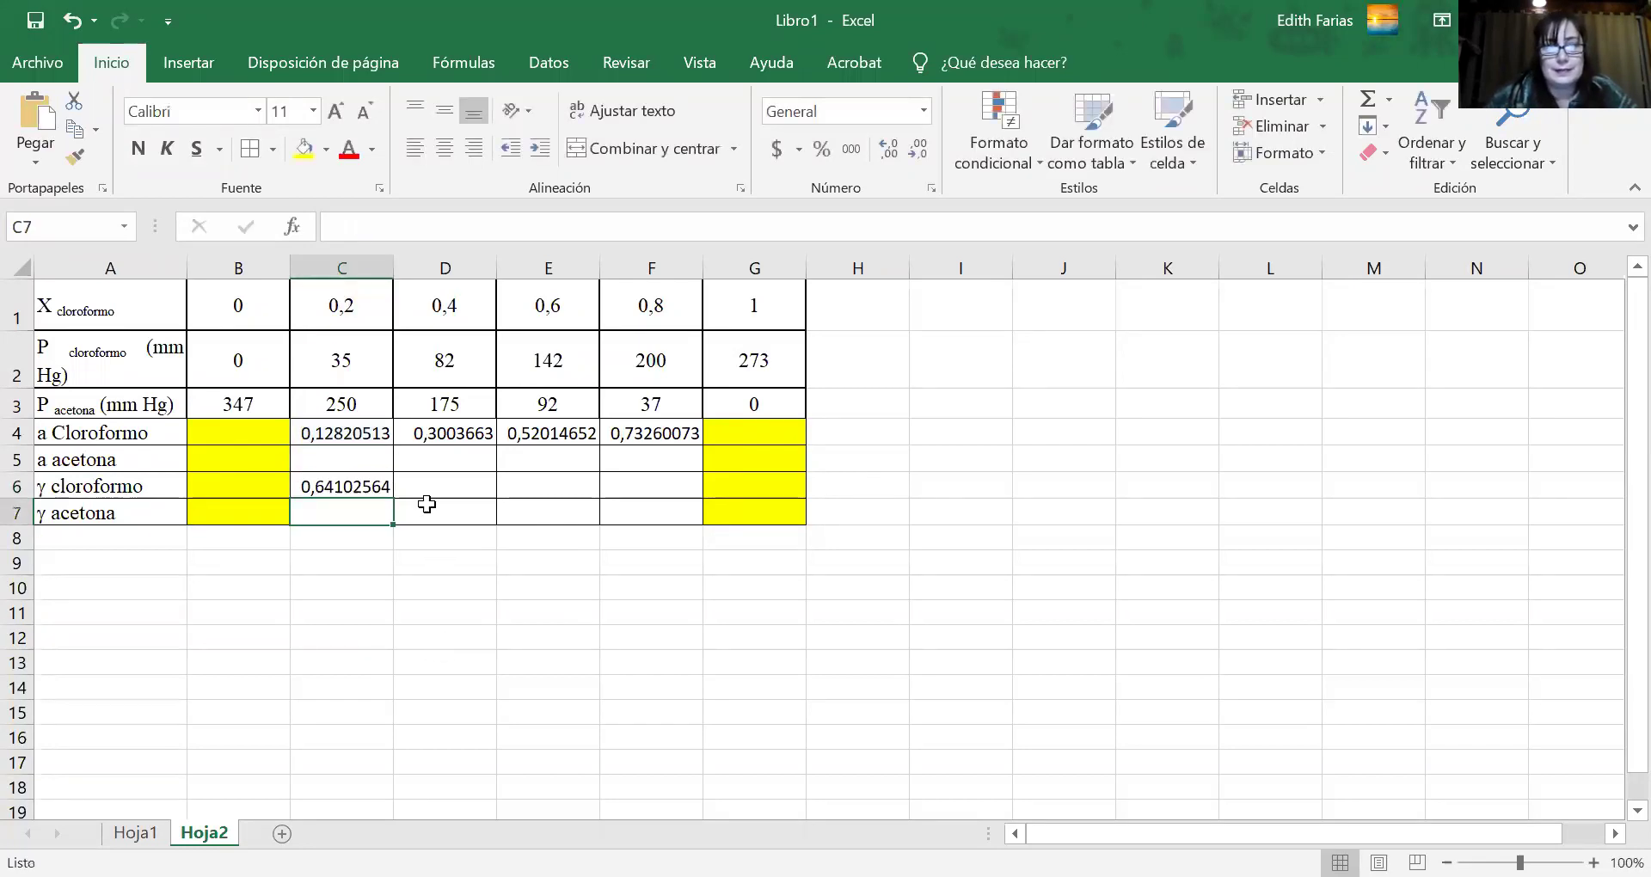
Calculate the chloroform activity coefficient in D6 with the formula =D4/D1.
click(436, 492)
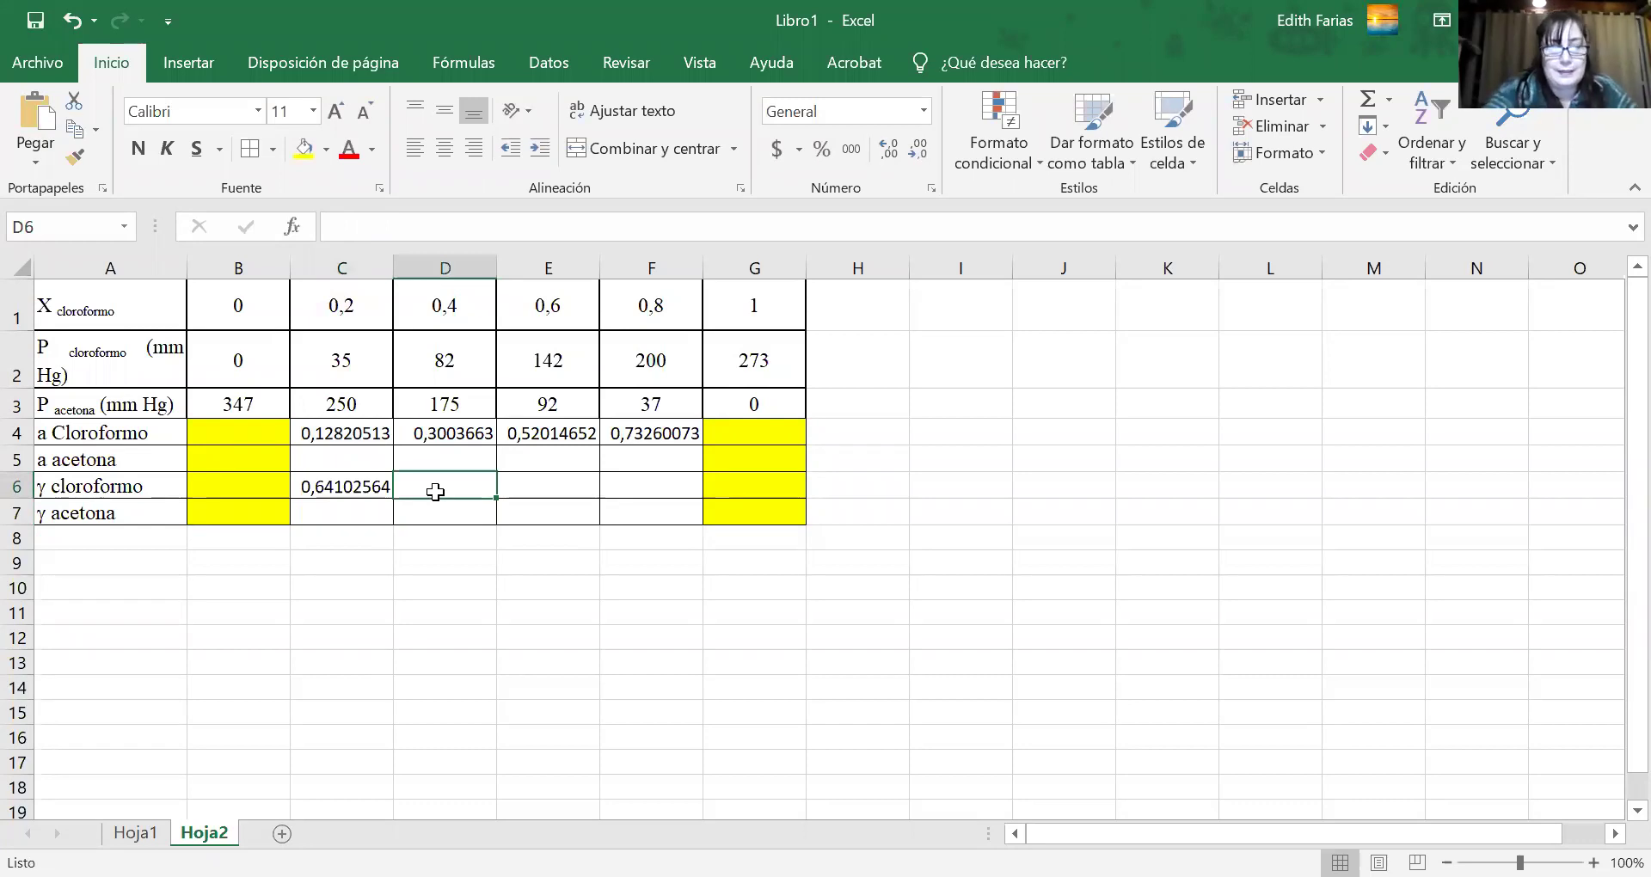
text(=)
click(472, 435)
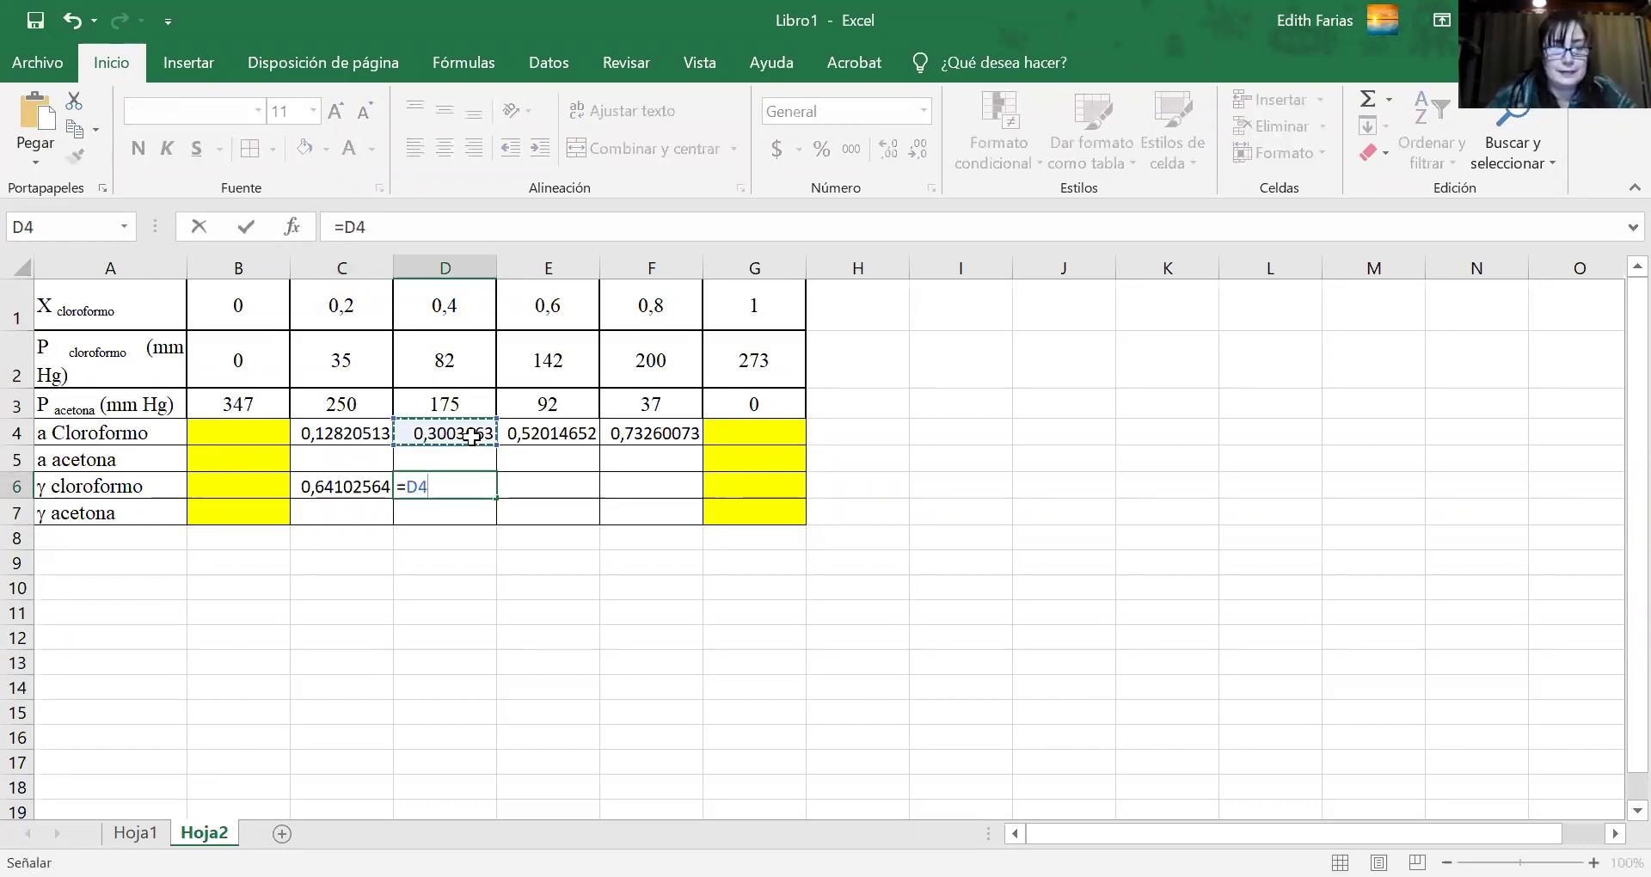
text(/)
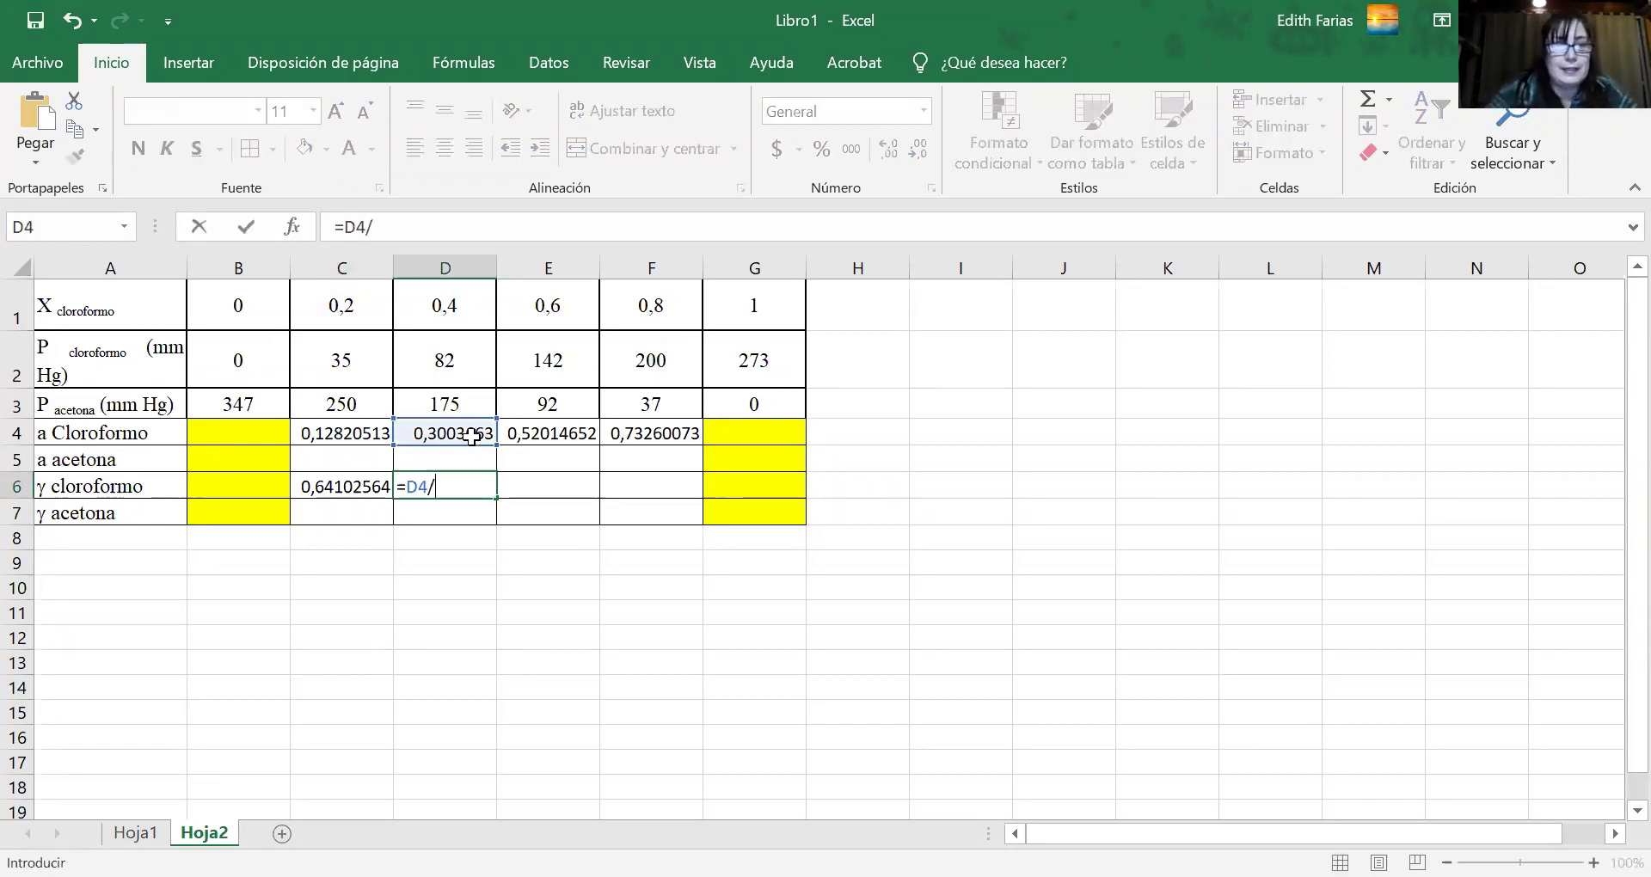
click(464, 306)
key(Return)
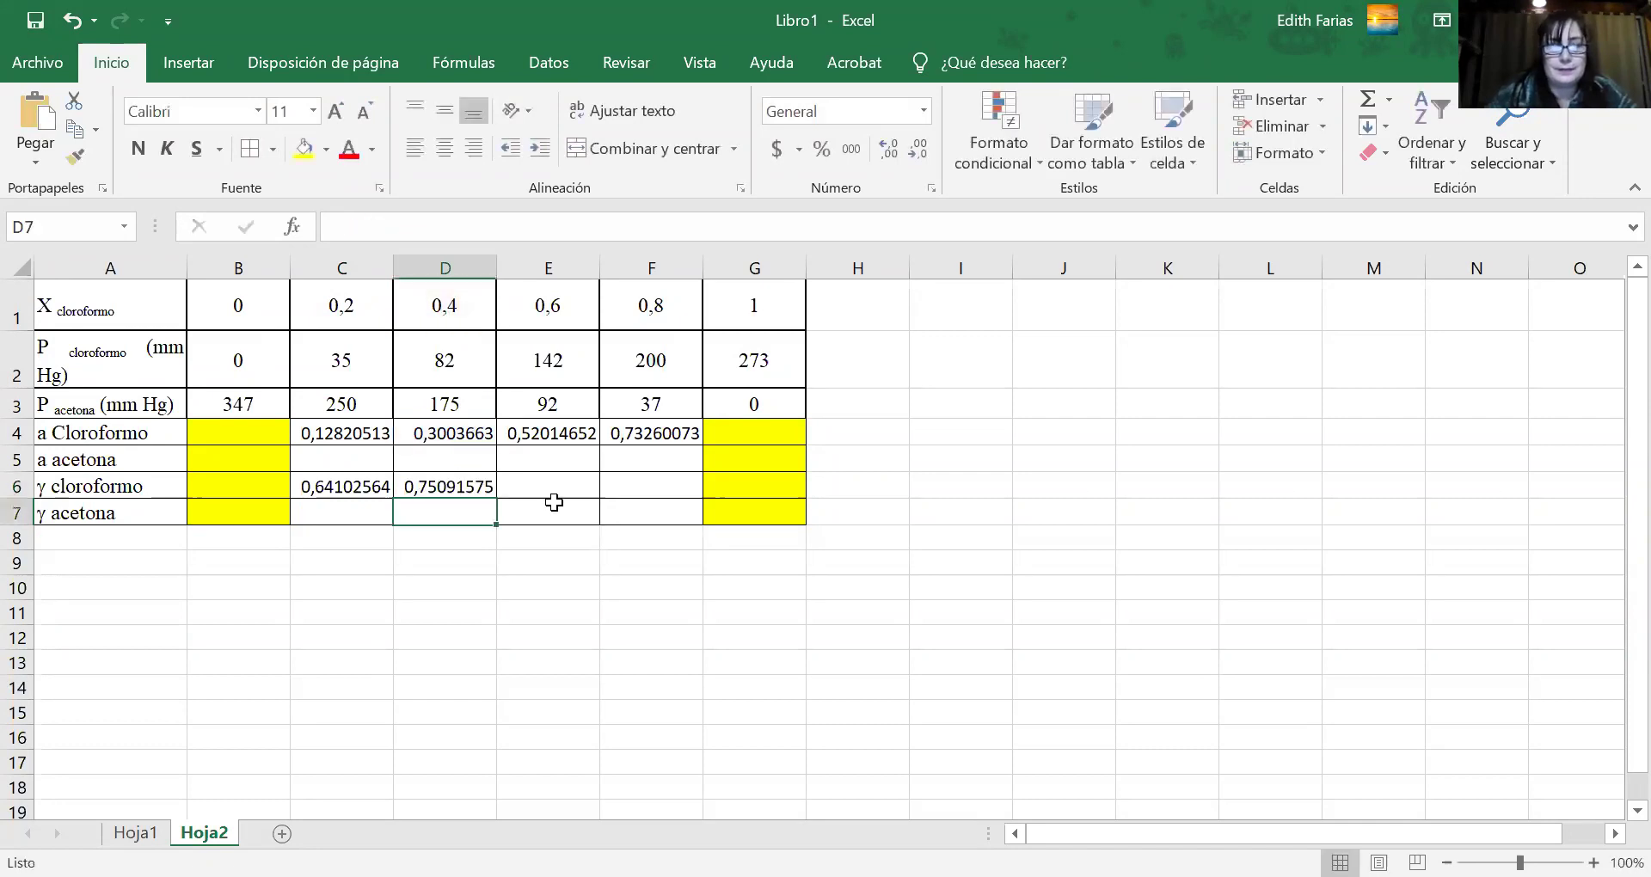
Calculate the chloroform activity coefficient in E6 with the formula =E4/E1.
click(546, 487)
text(=)
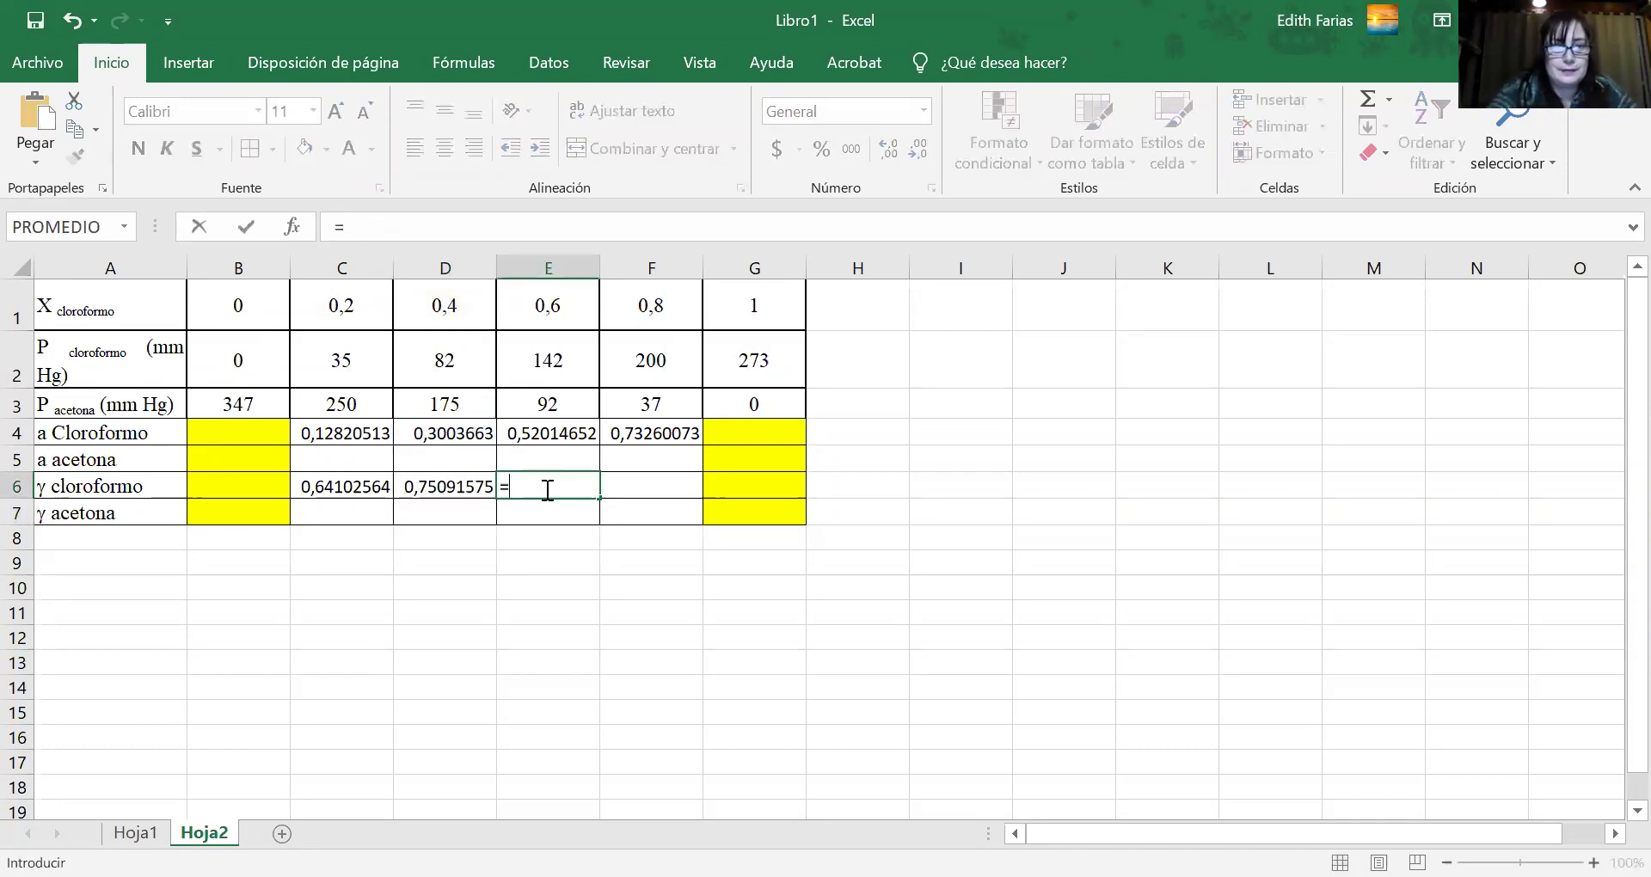
click(547, 435)
text(()
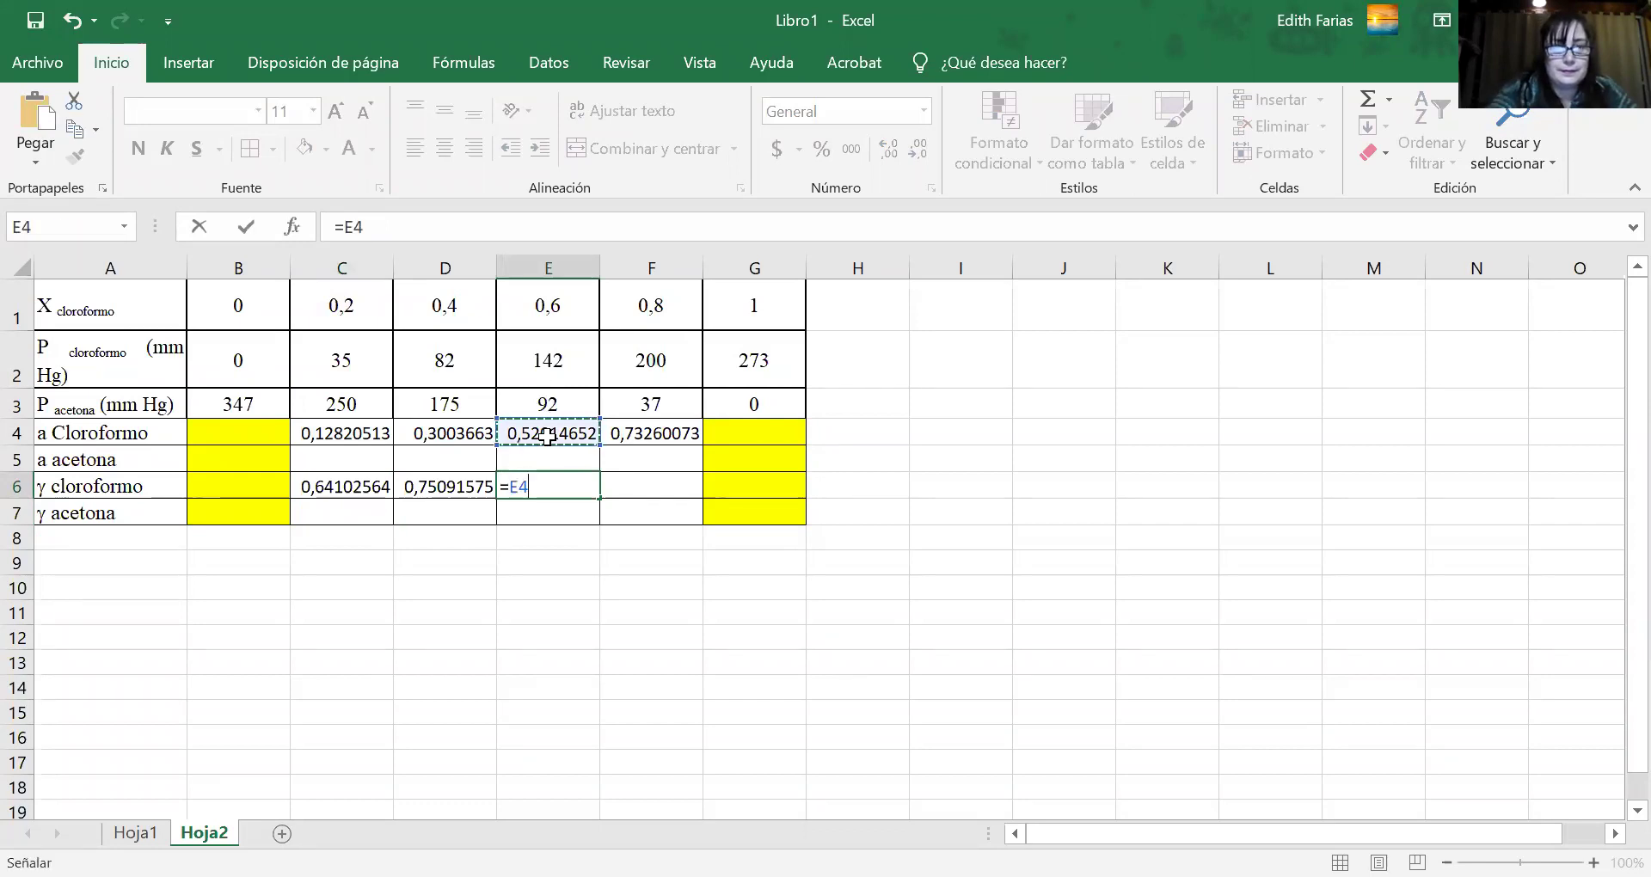
click(558, 316)
key(Return)
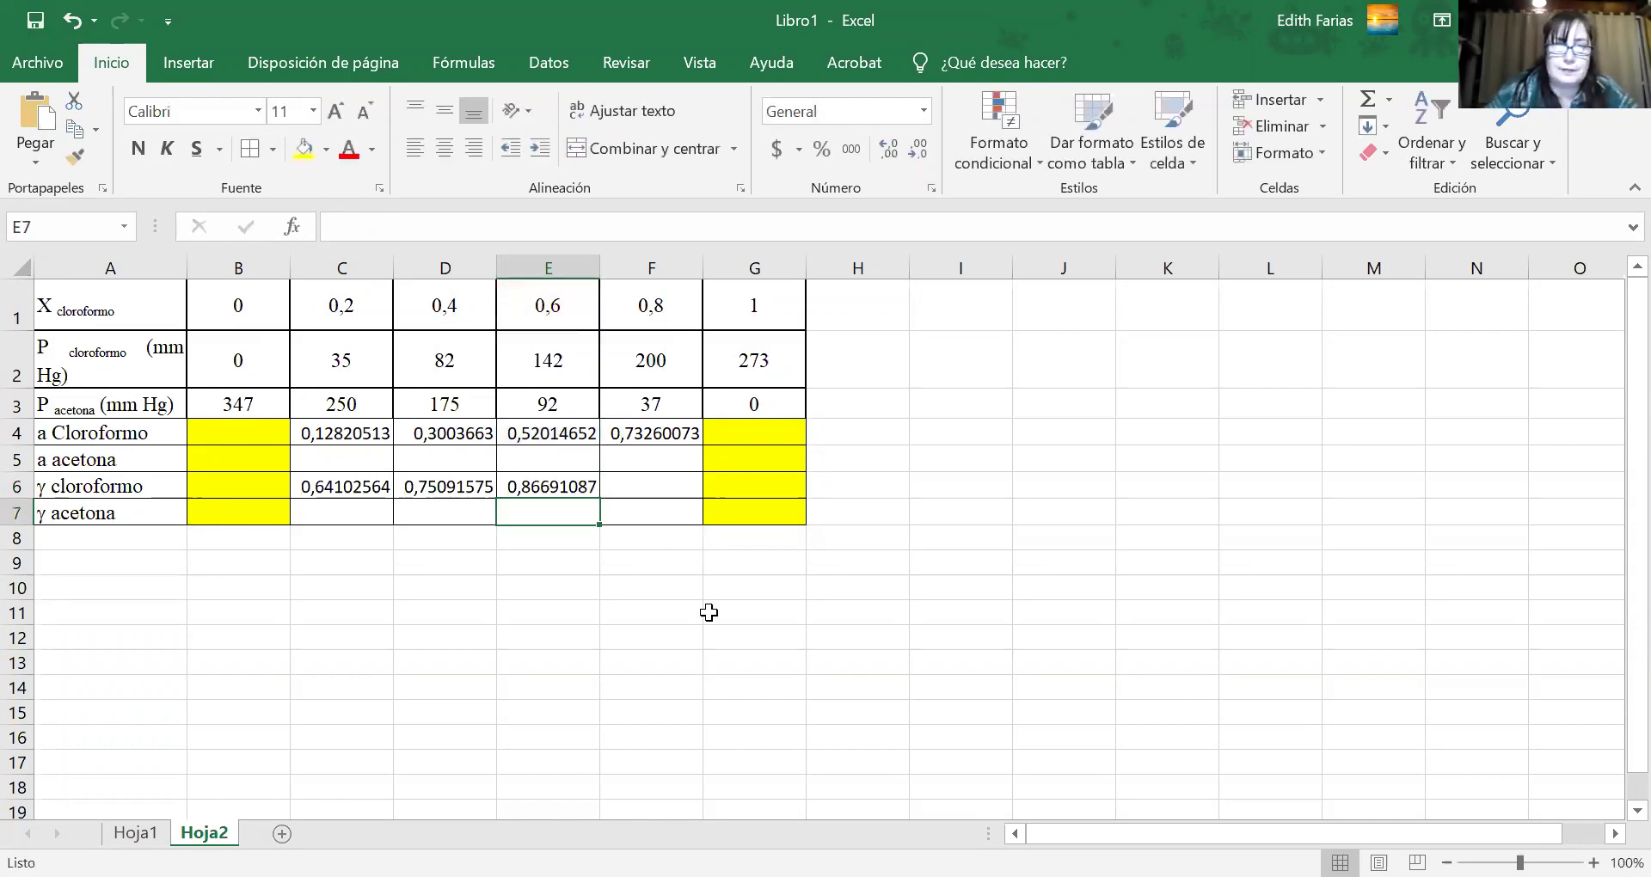
Calculate the chloroform activity coefficient in F6 with the formula =F4/F1.
click(650, 489)
text(=)
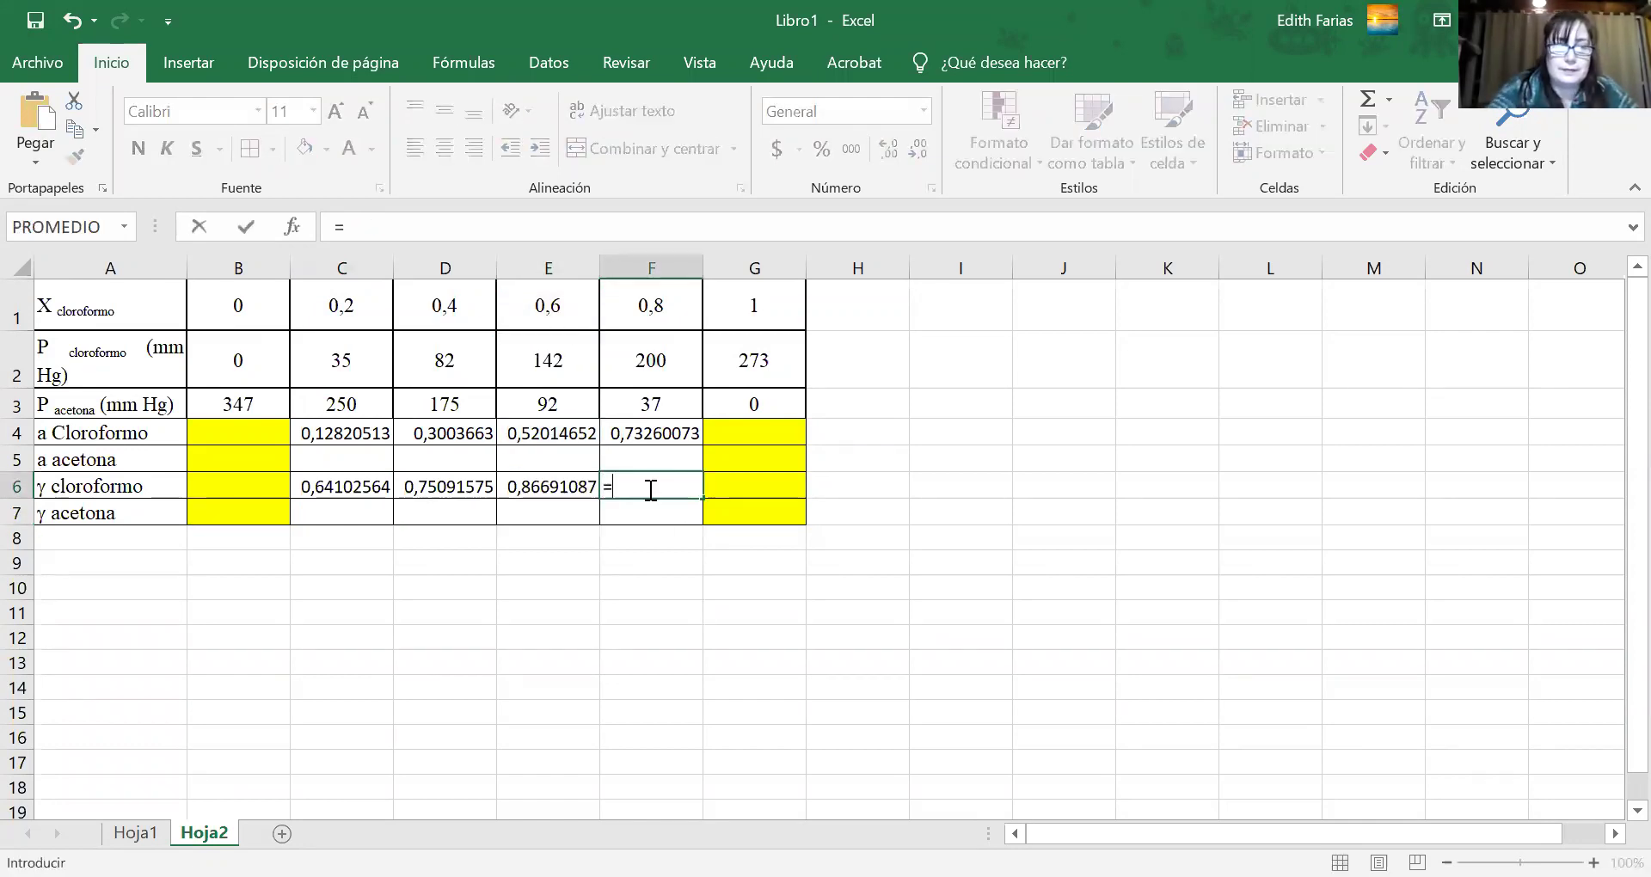
click(623, 432)
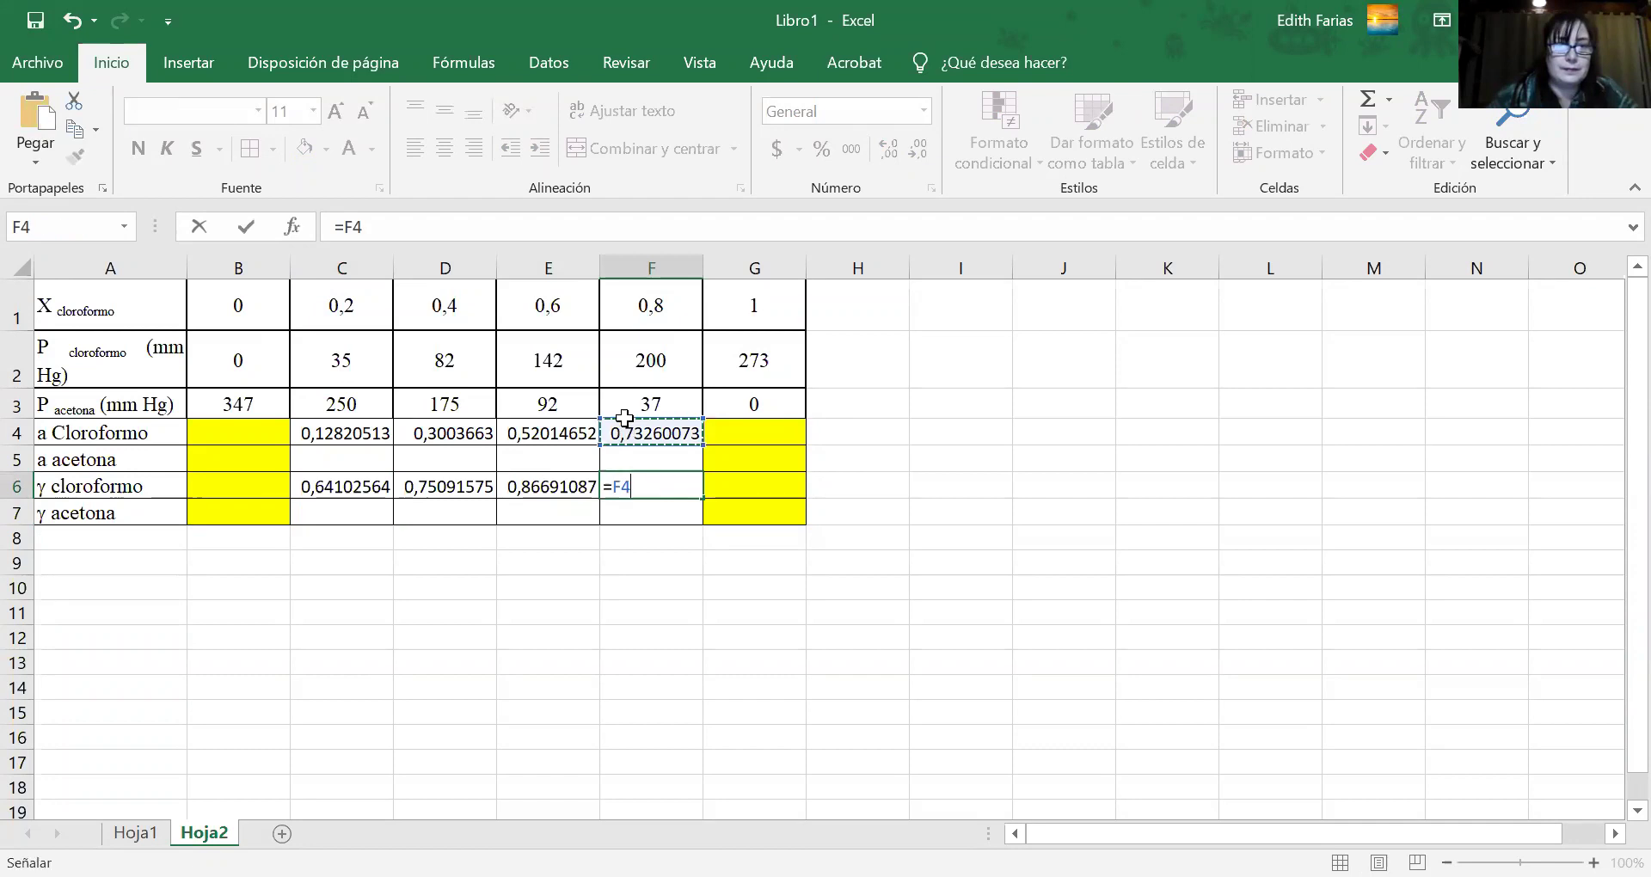
text(/)
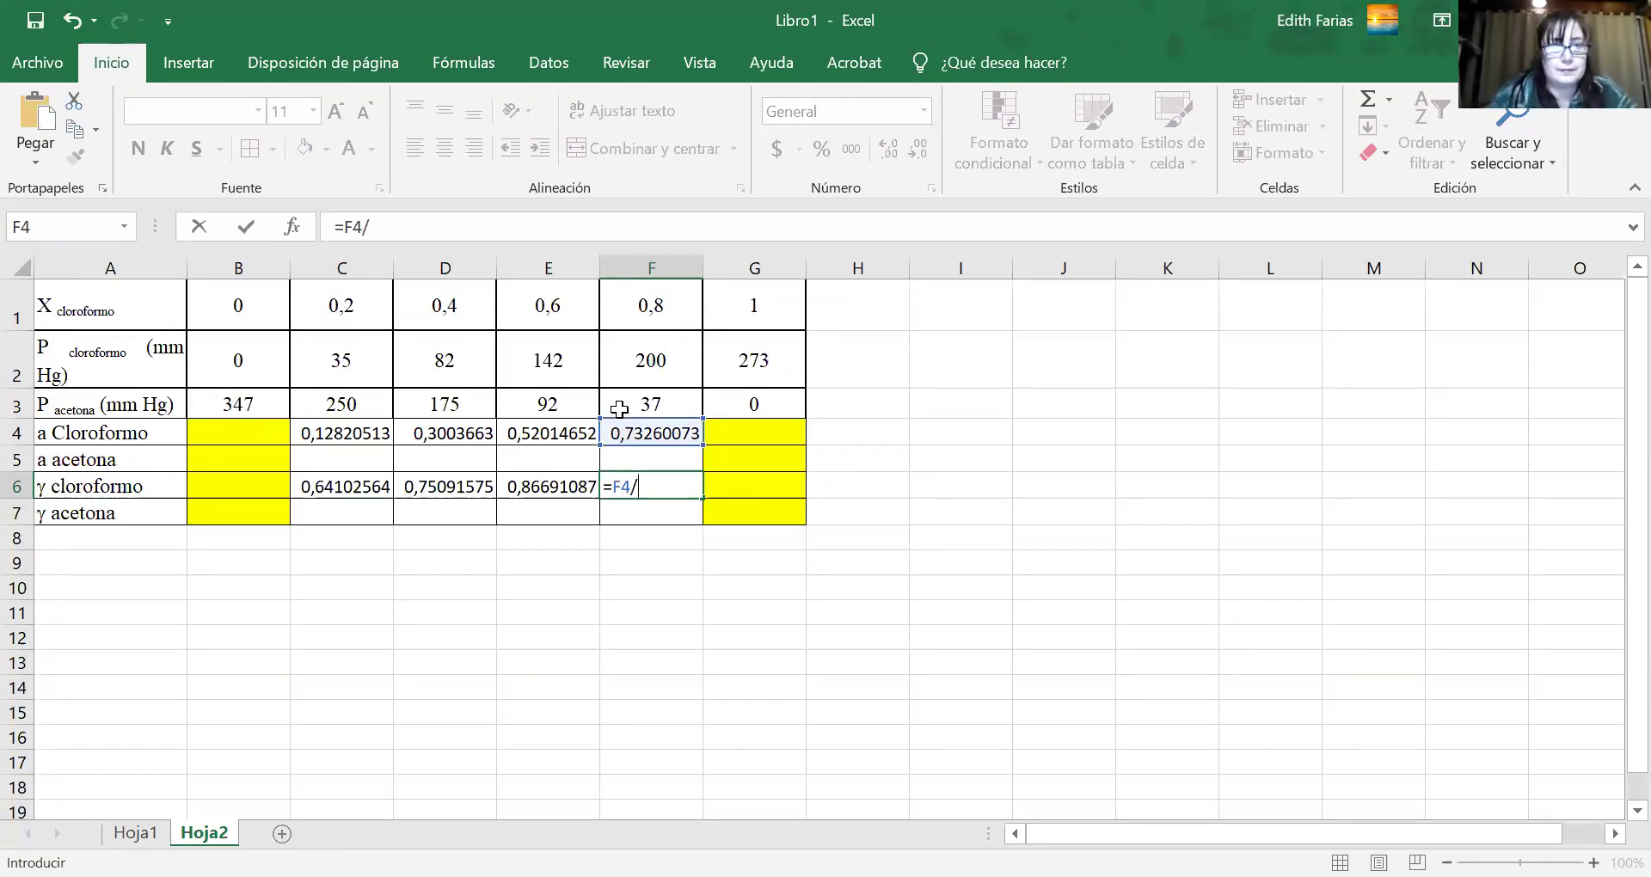
click(647, 303)
key(Return)
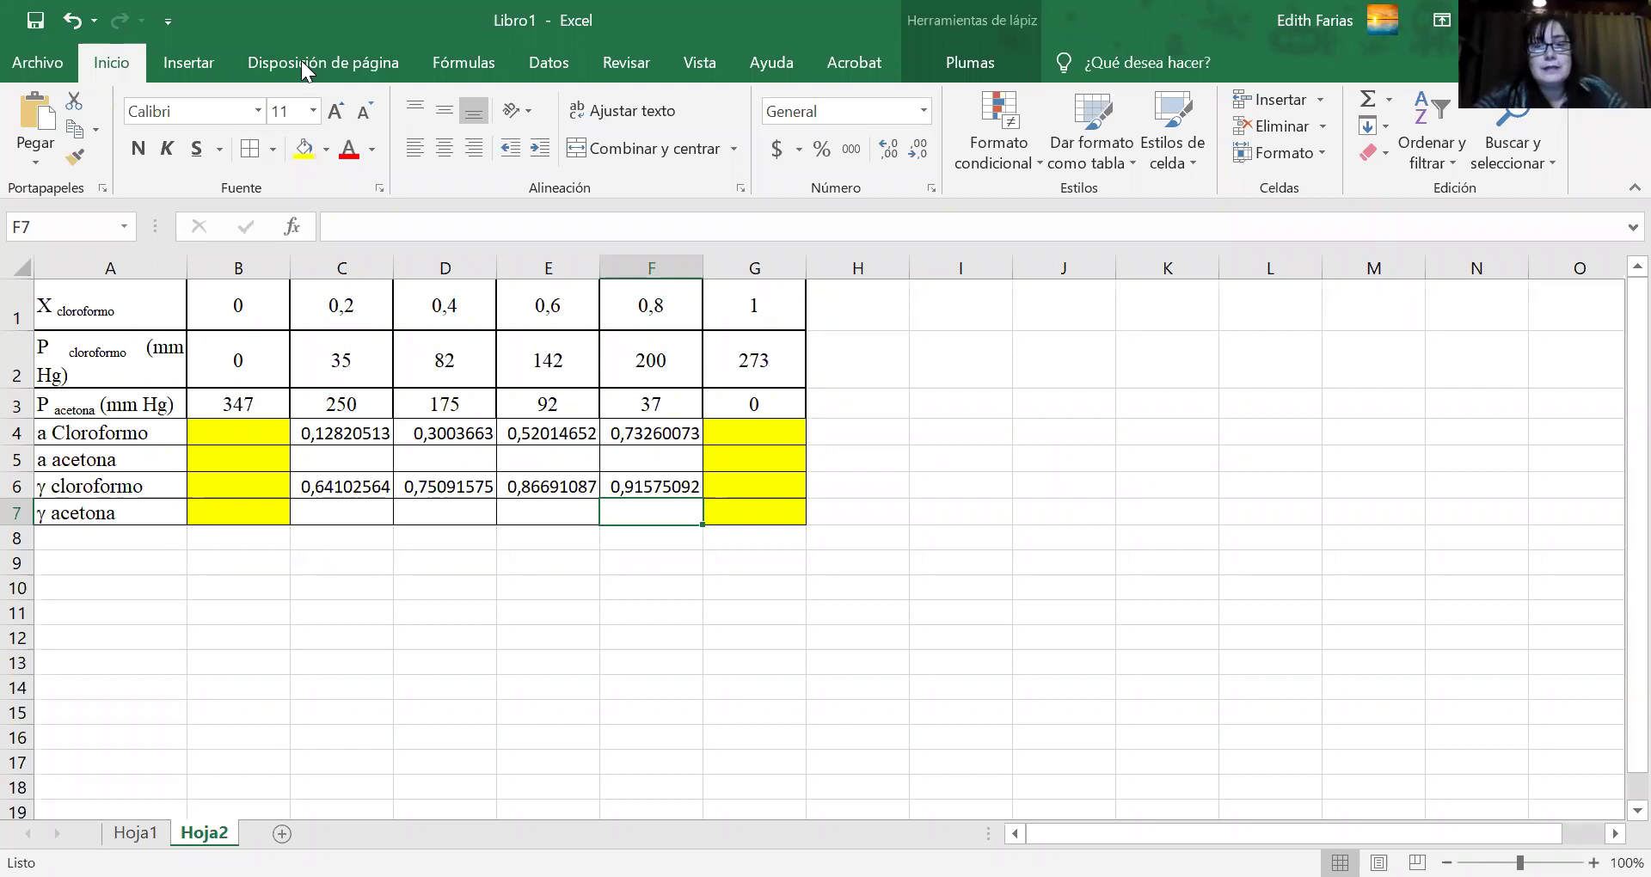
Handwrite the black ink note "x cl → 1, γ cl → 1" beside the table across columns I to K, then stop inking.
click(1110, 409)
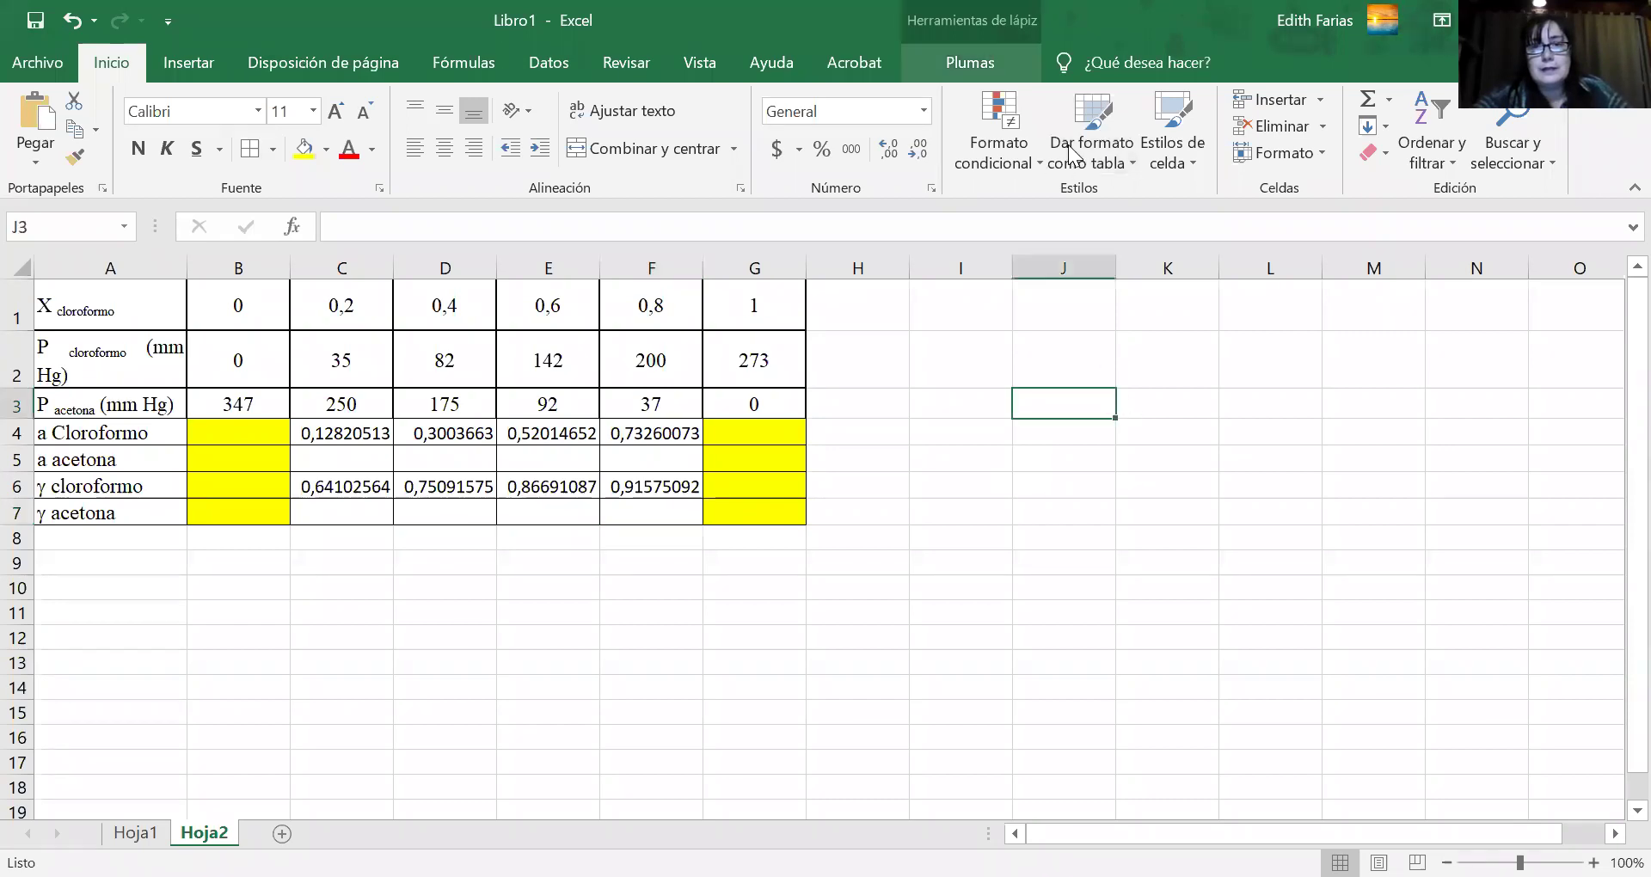
click(970, 62)
mouse_move(939, 421)
mouse_down()
mouse_move(925, 440)
mouse_move(980, 452)
mouse_up()
mouse_move(979, 423)
mouse_down()
mouse_move(1144, 449)
mouse_move(1175, 423)
mouse_move(1208, 433)
mouse_up()
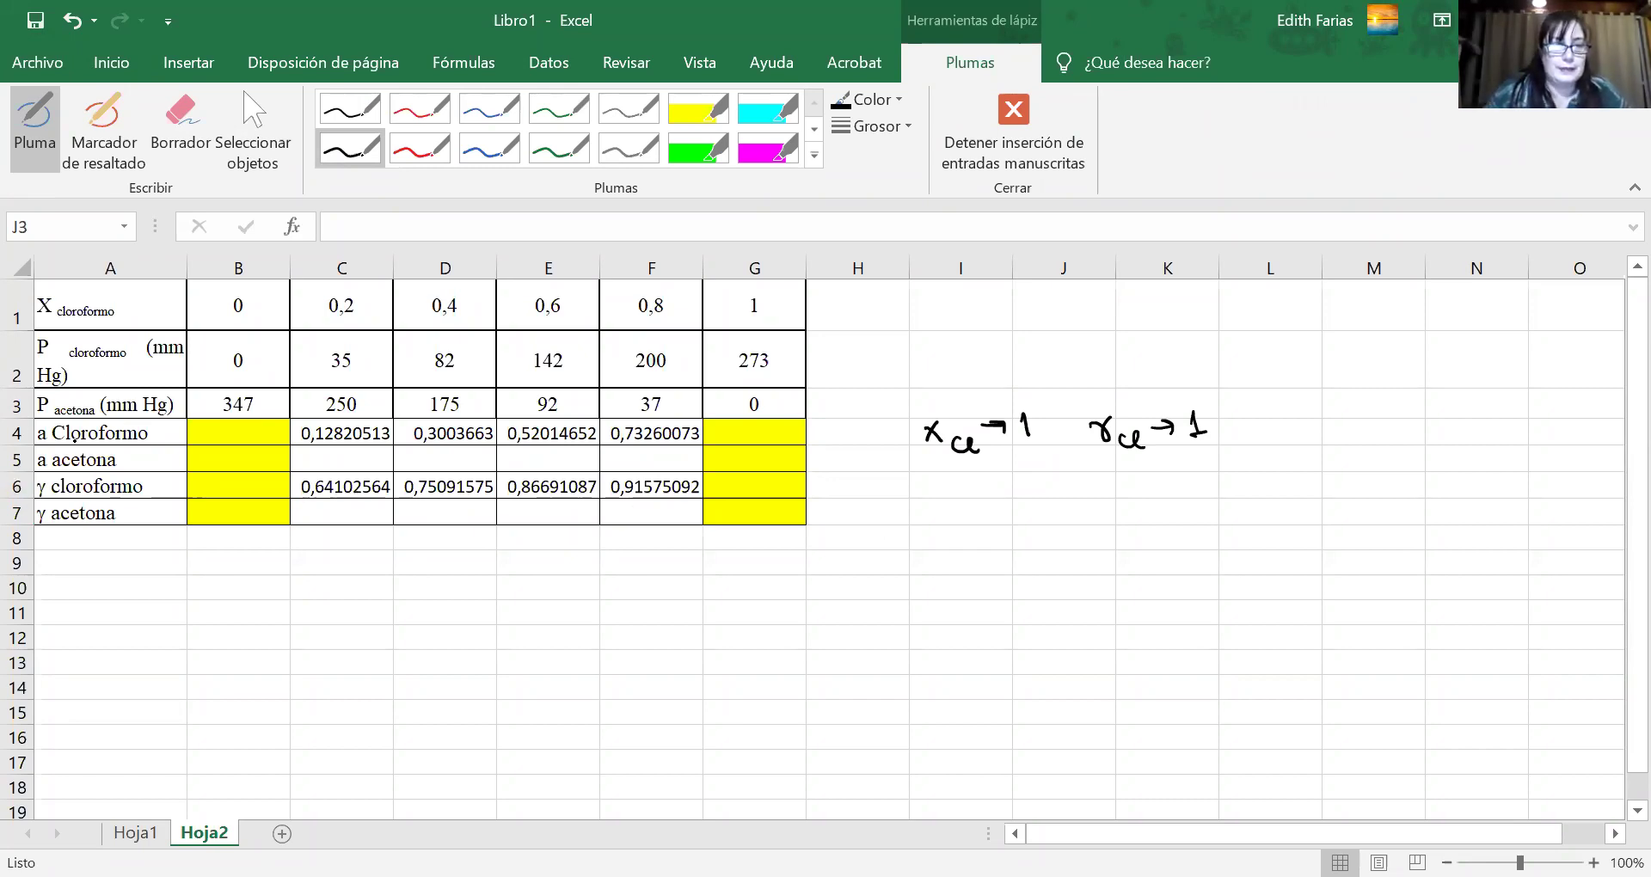
click(234, 148)
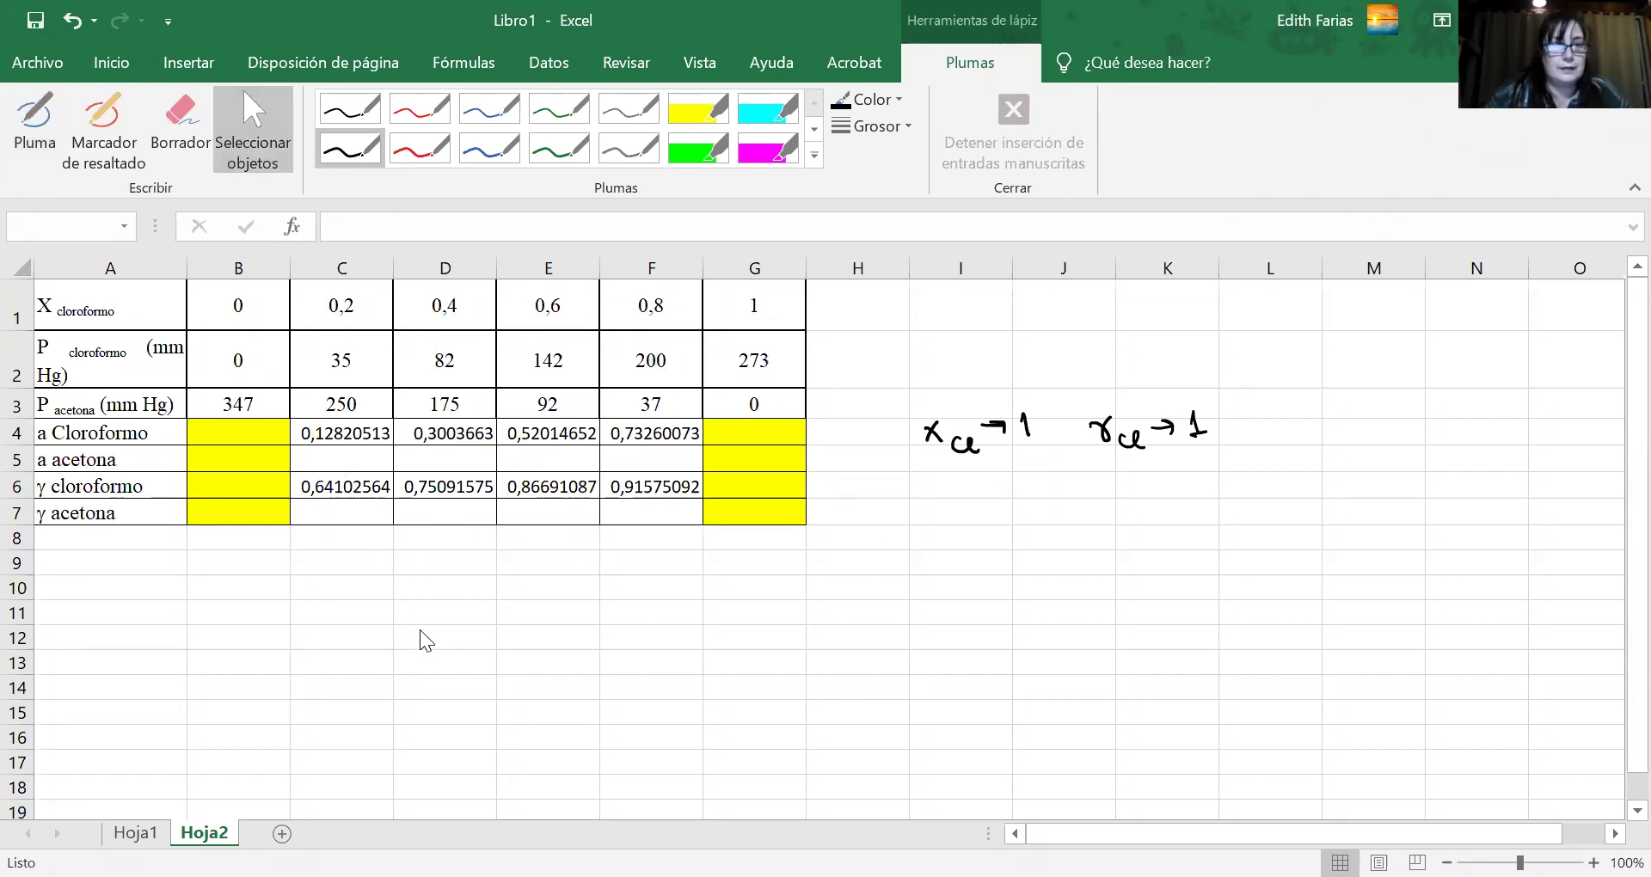
click(116, 64)
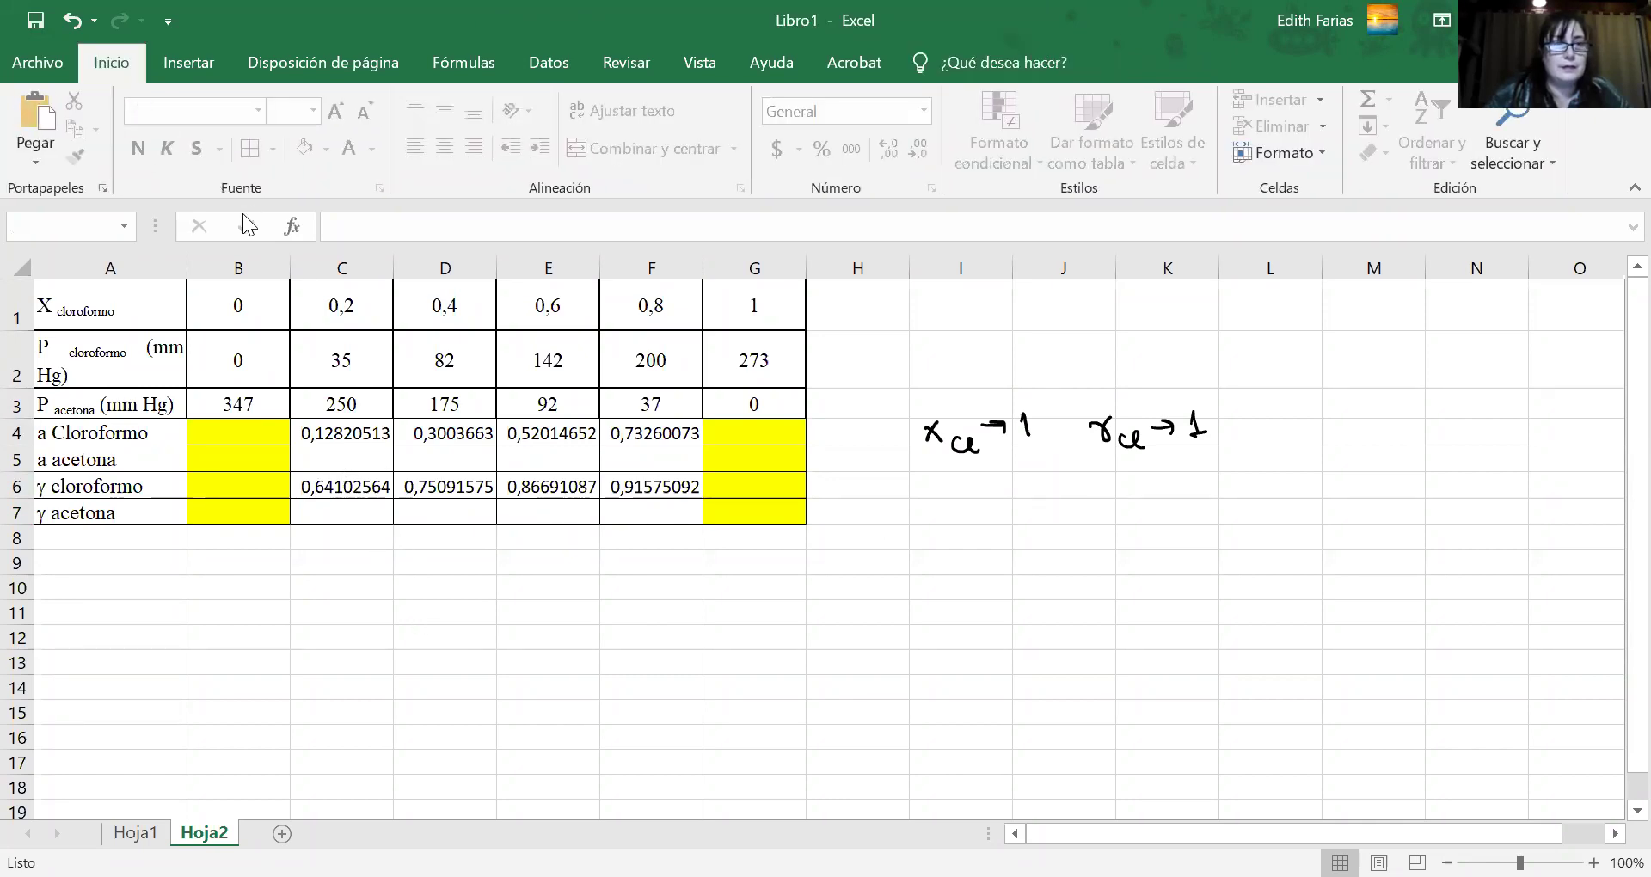
click(38, 63)
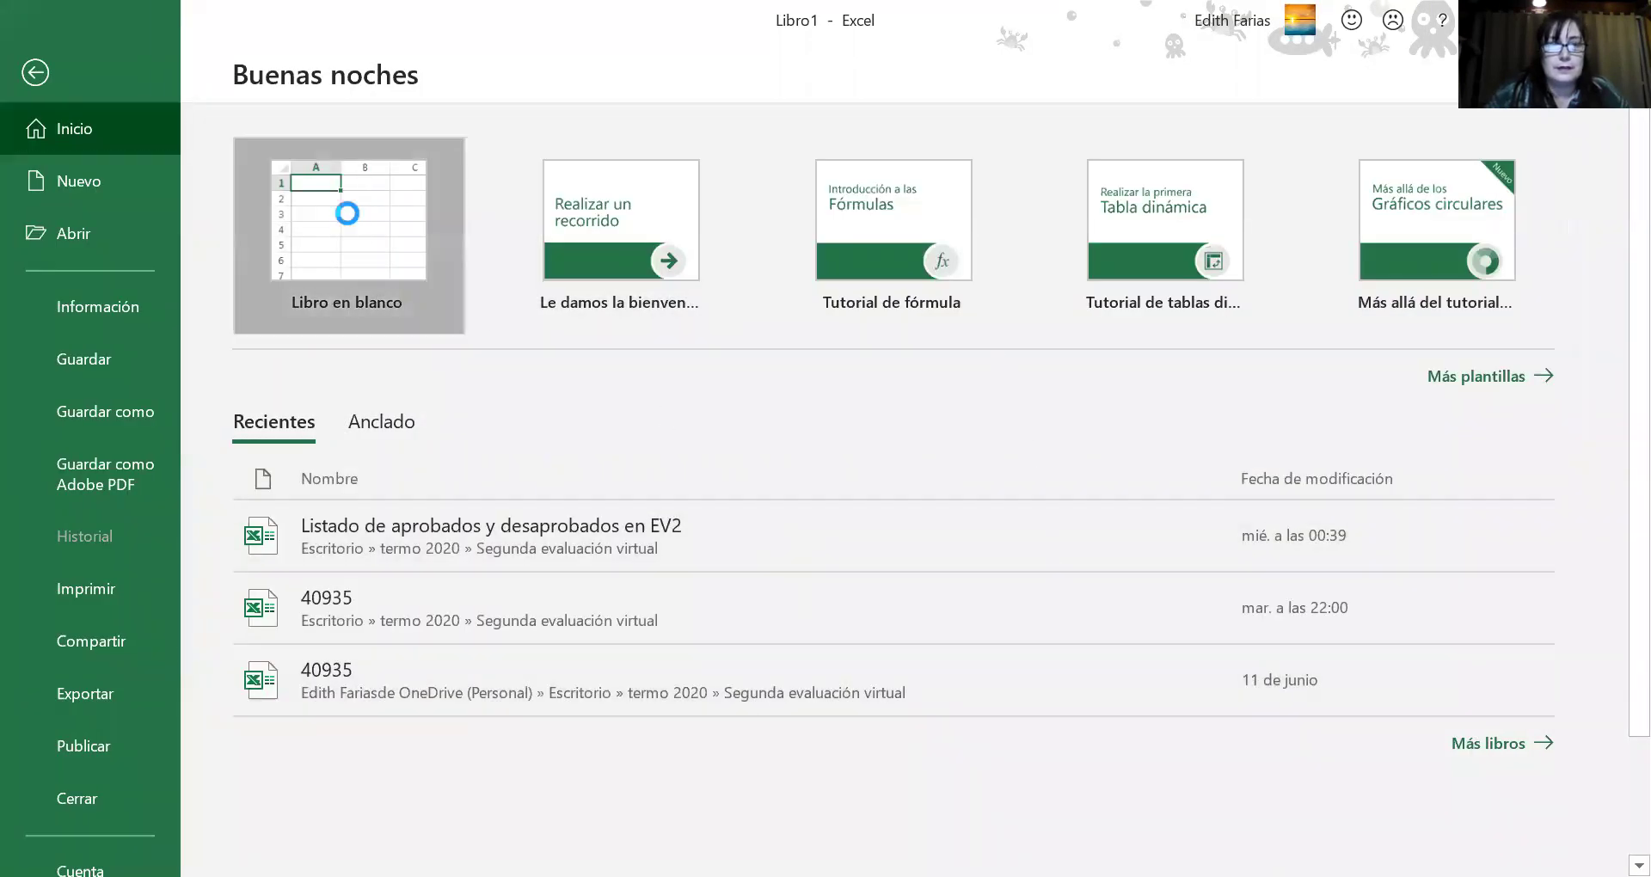
key(Escape)
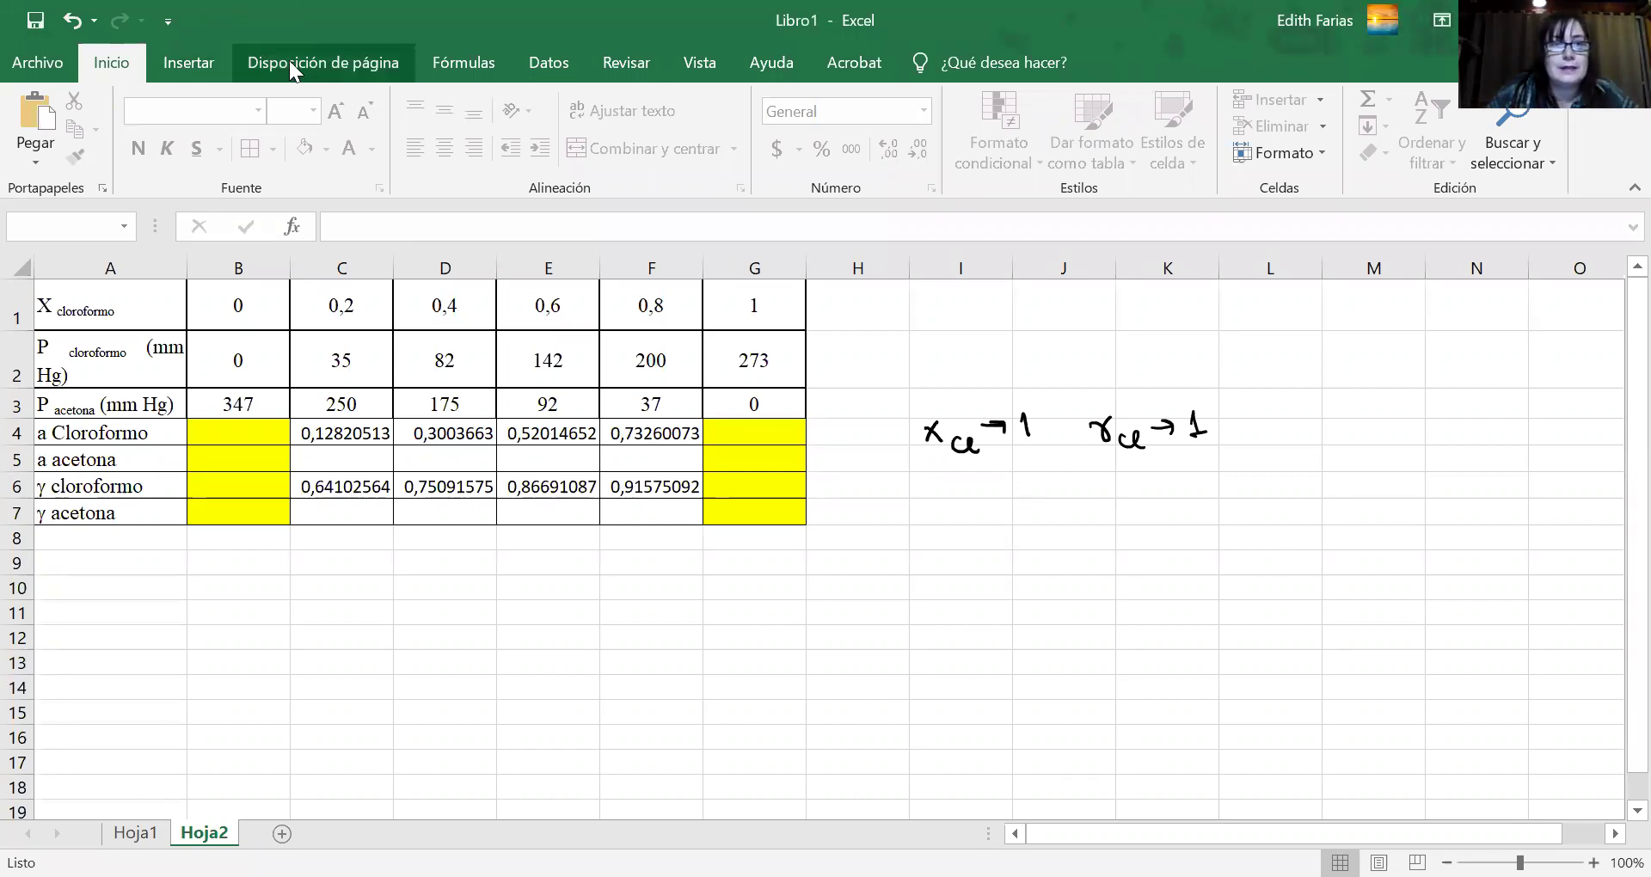
click(207, 69)
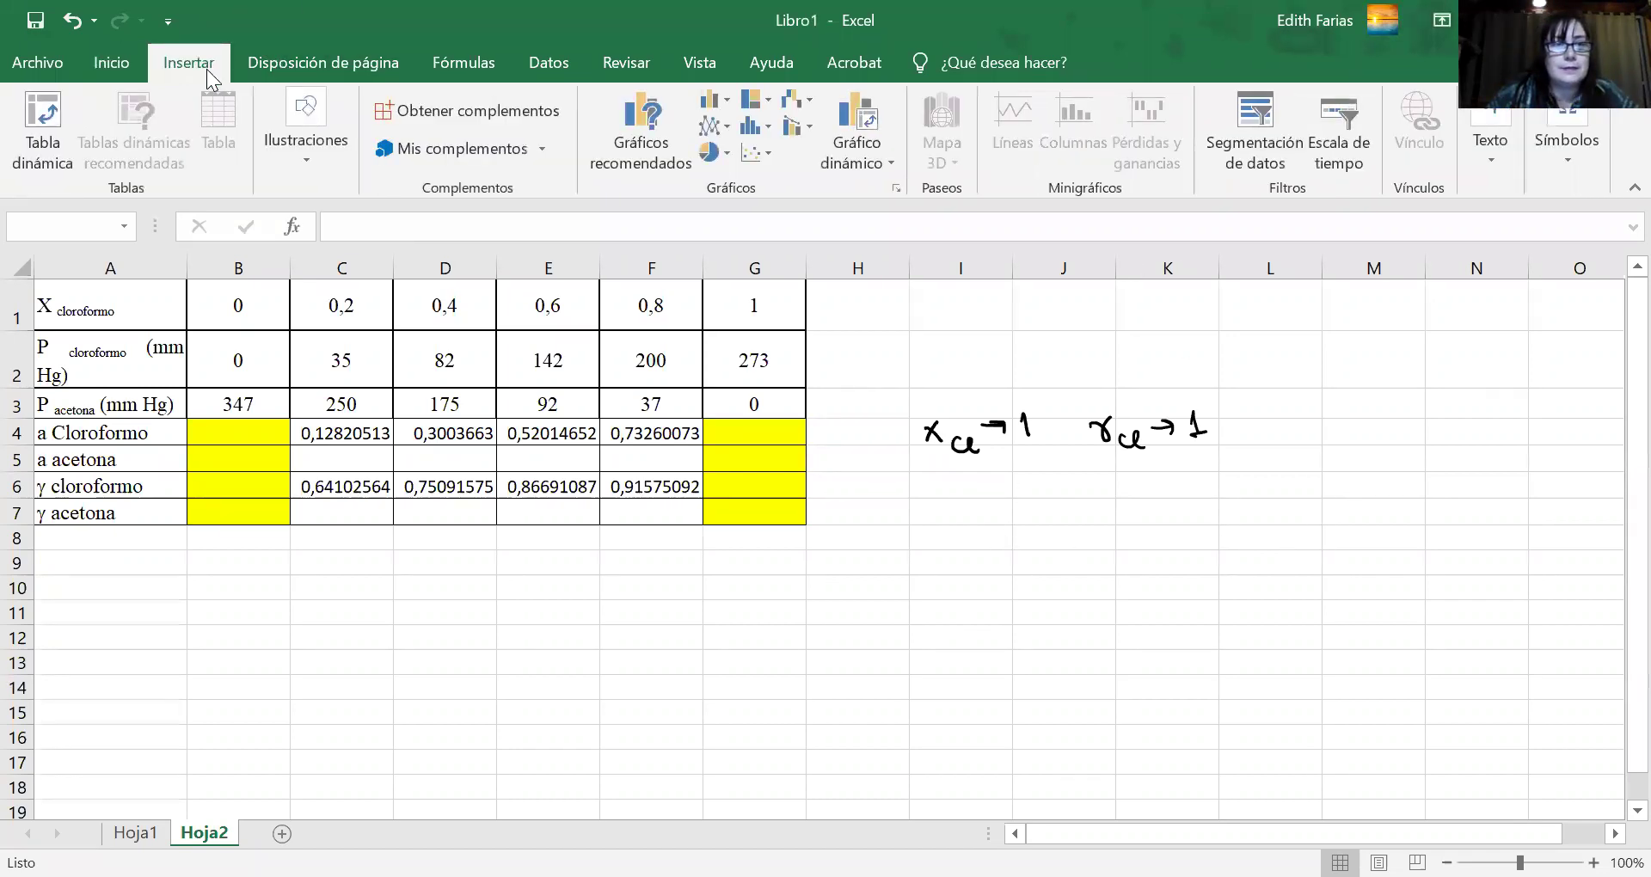
click(125, 69)
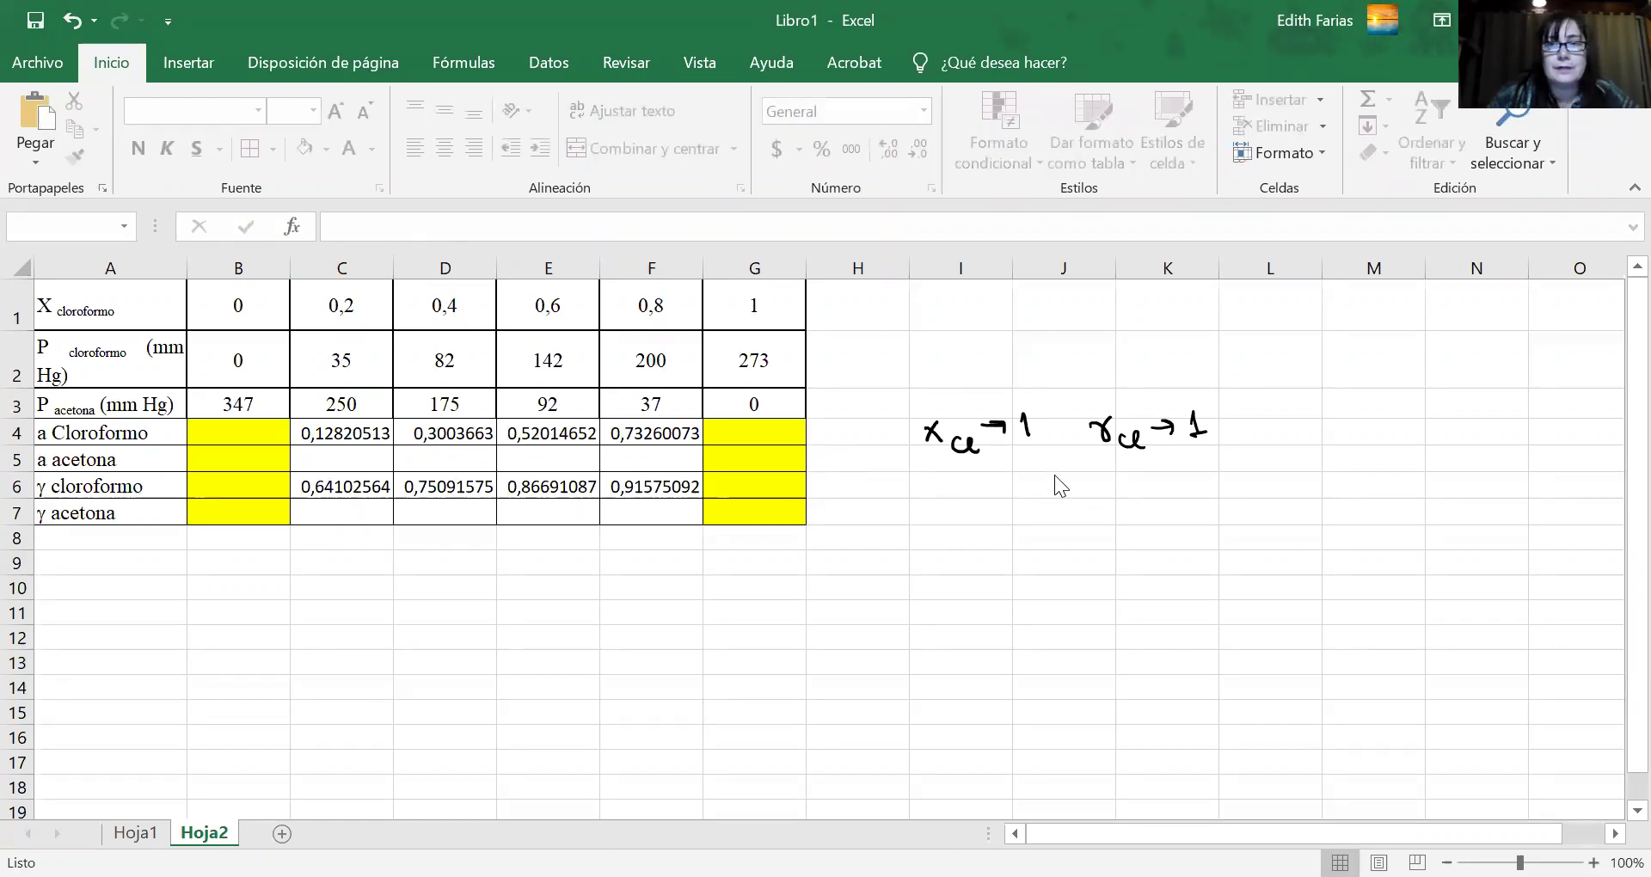
click(1003, 442)
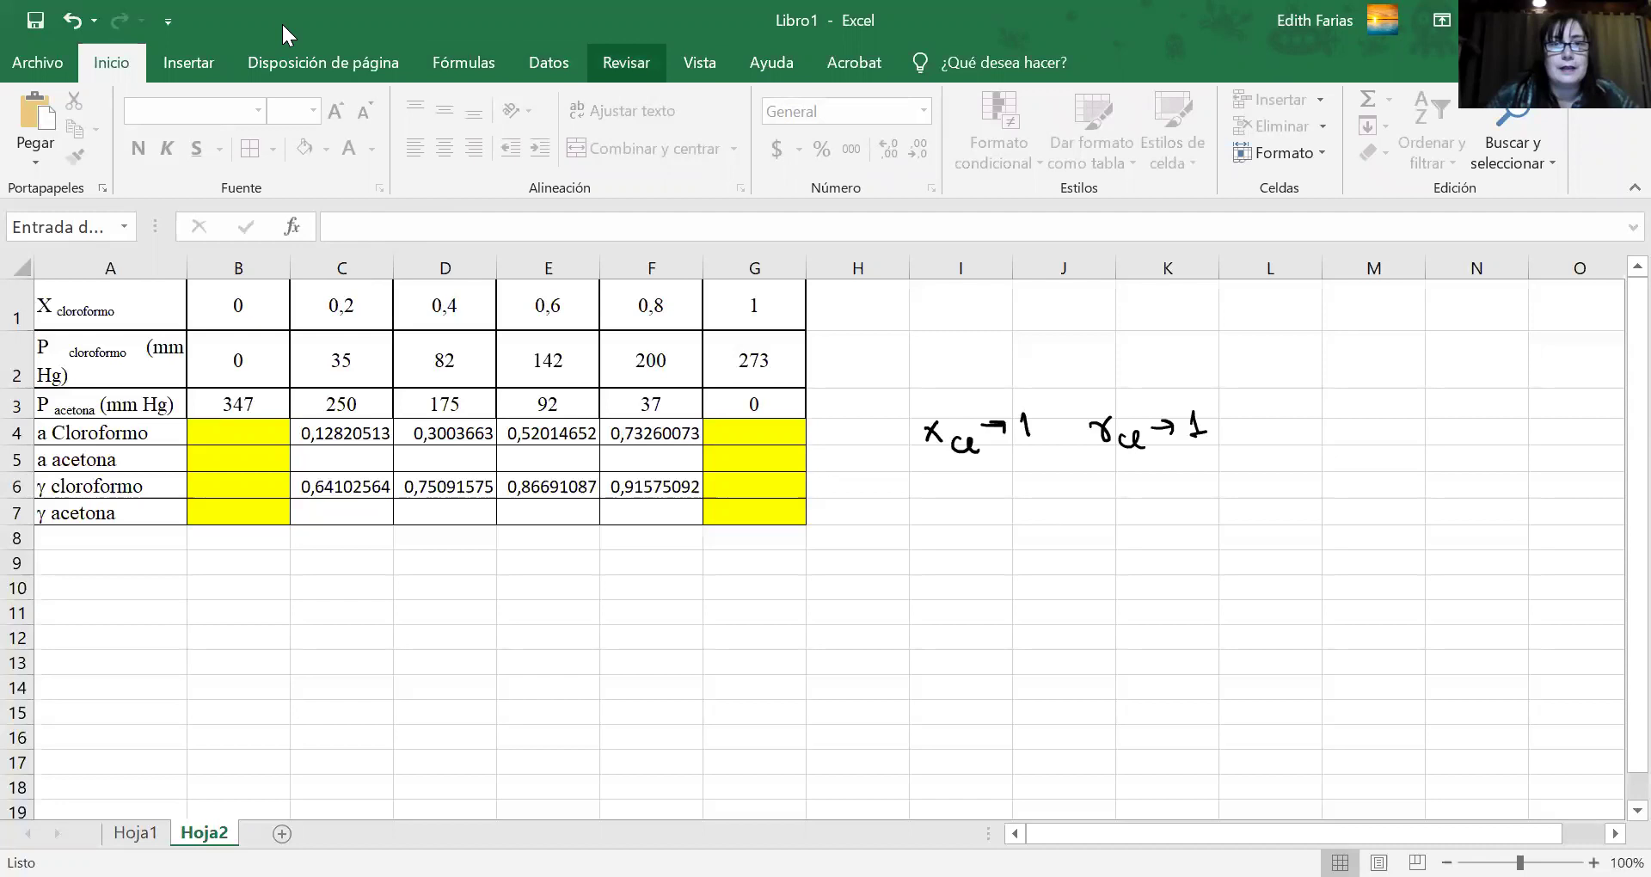
key(alt+r)
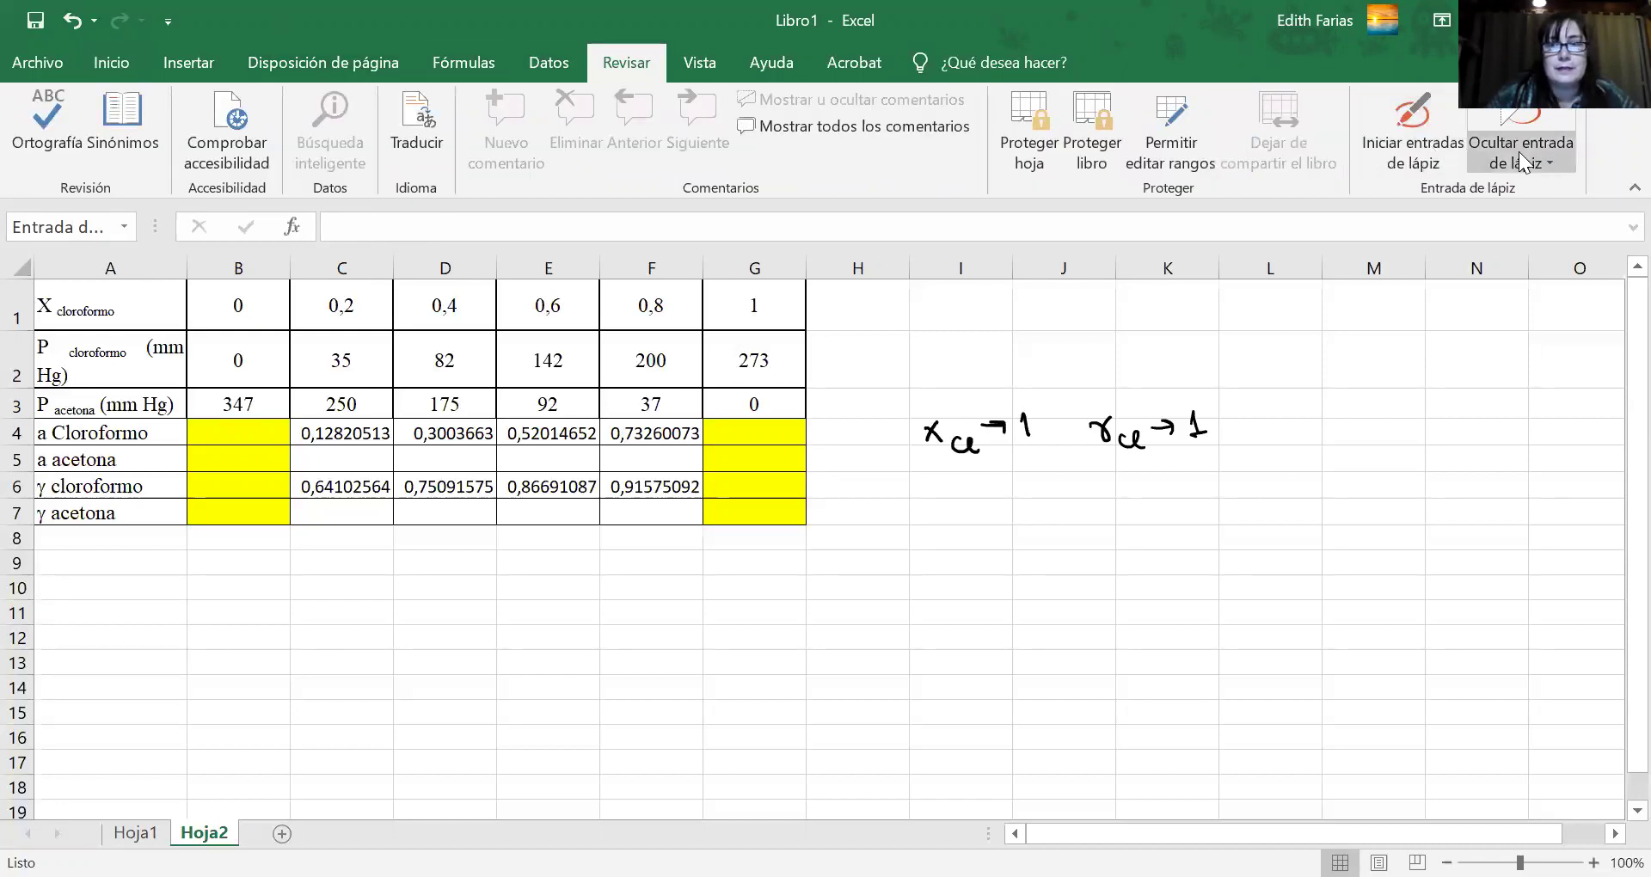
click(1424, 138)
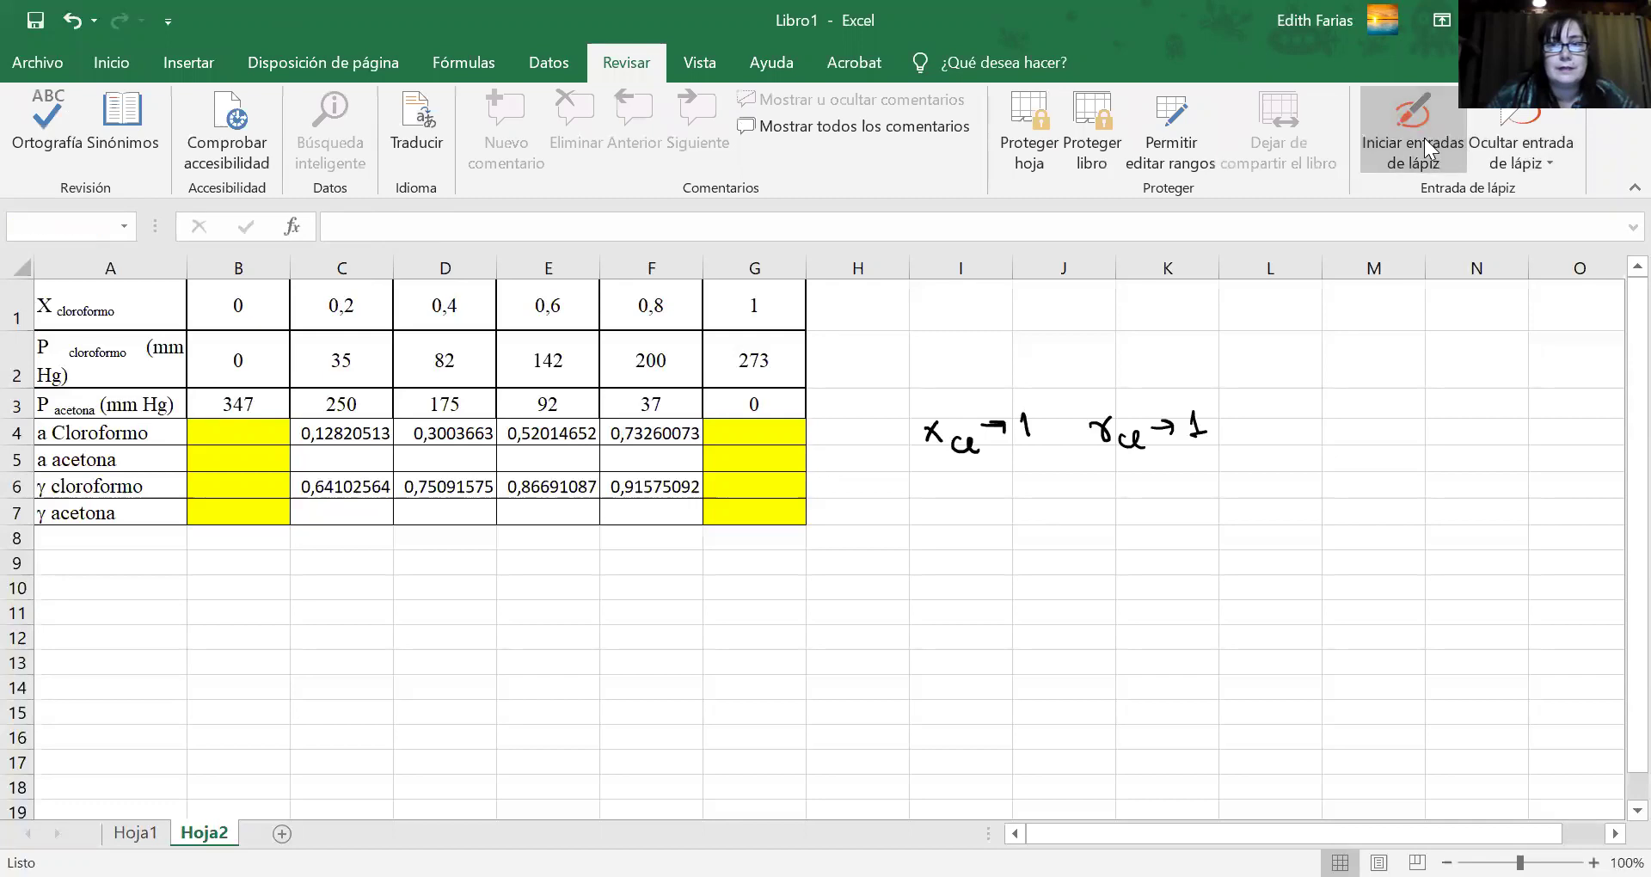
click(262, 120)
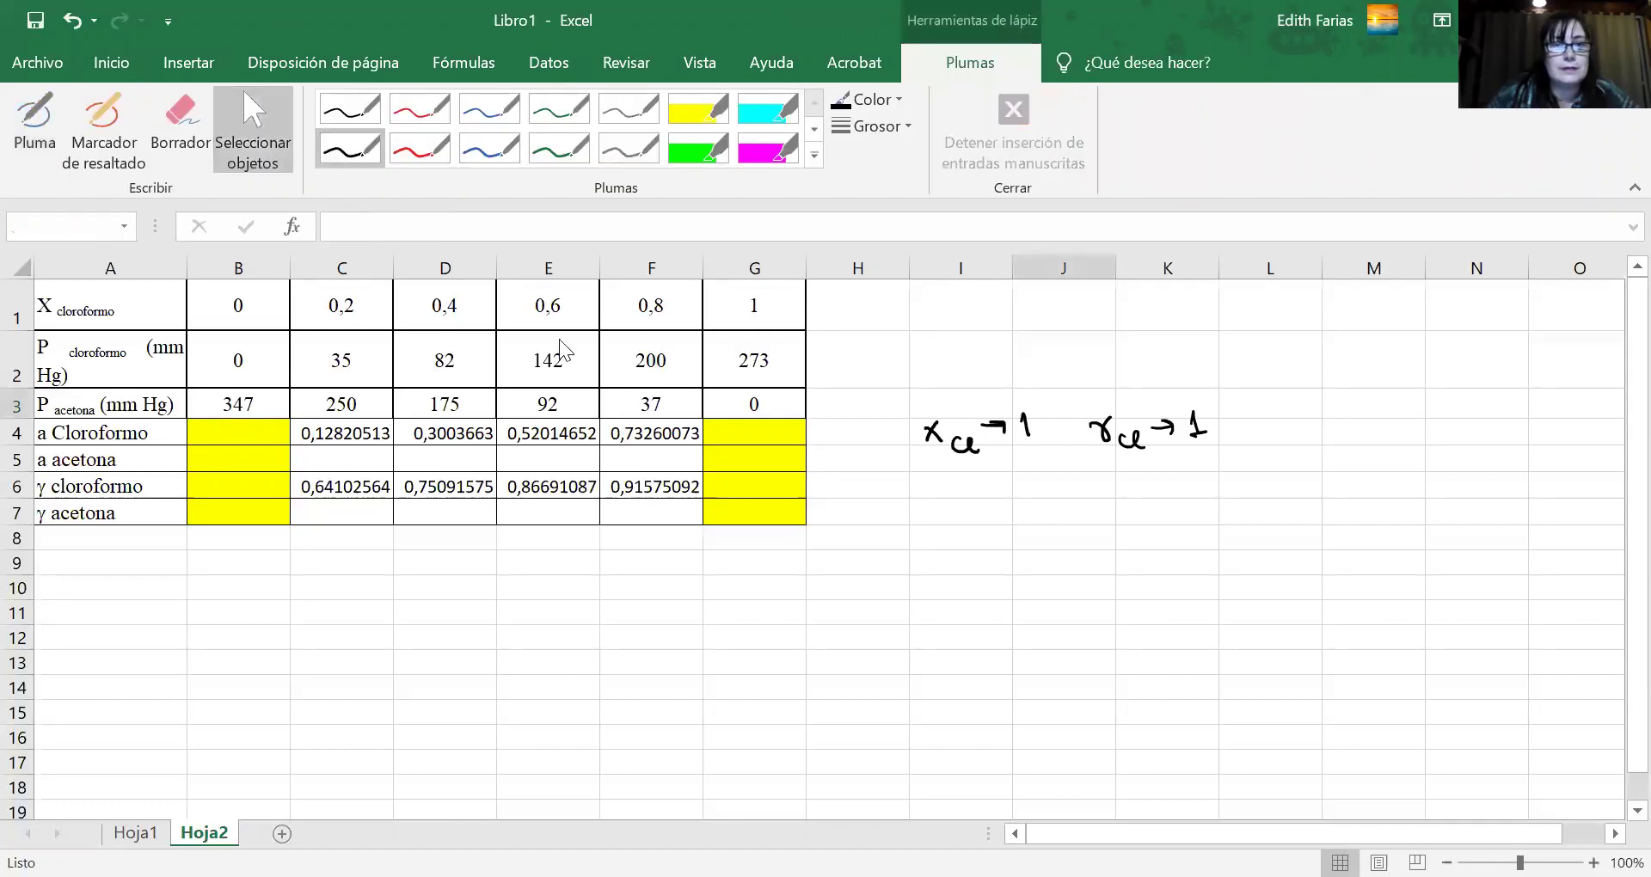
click(111, 62)
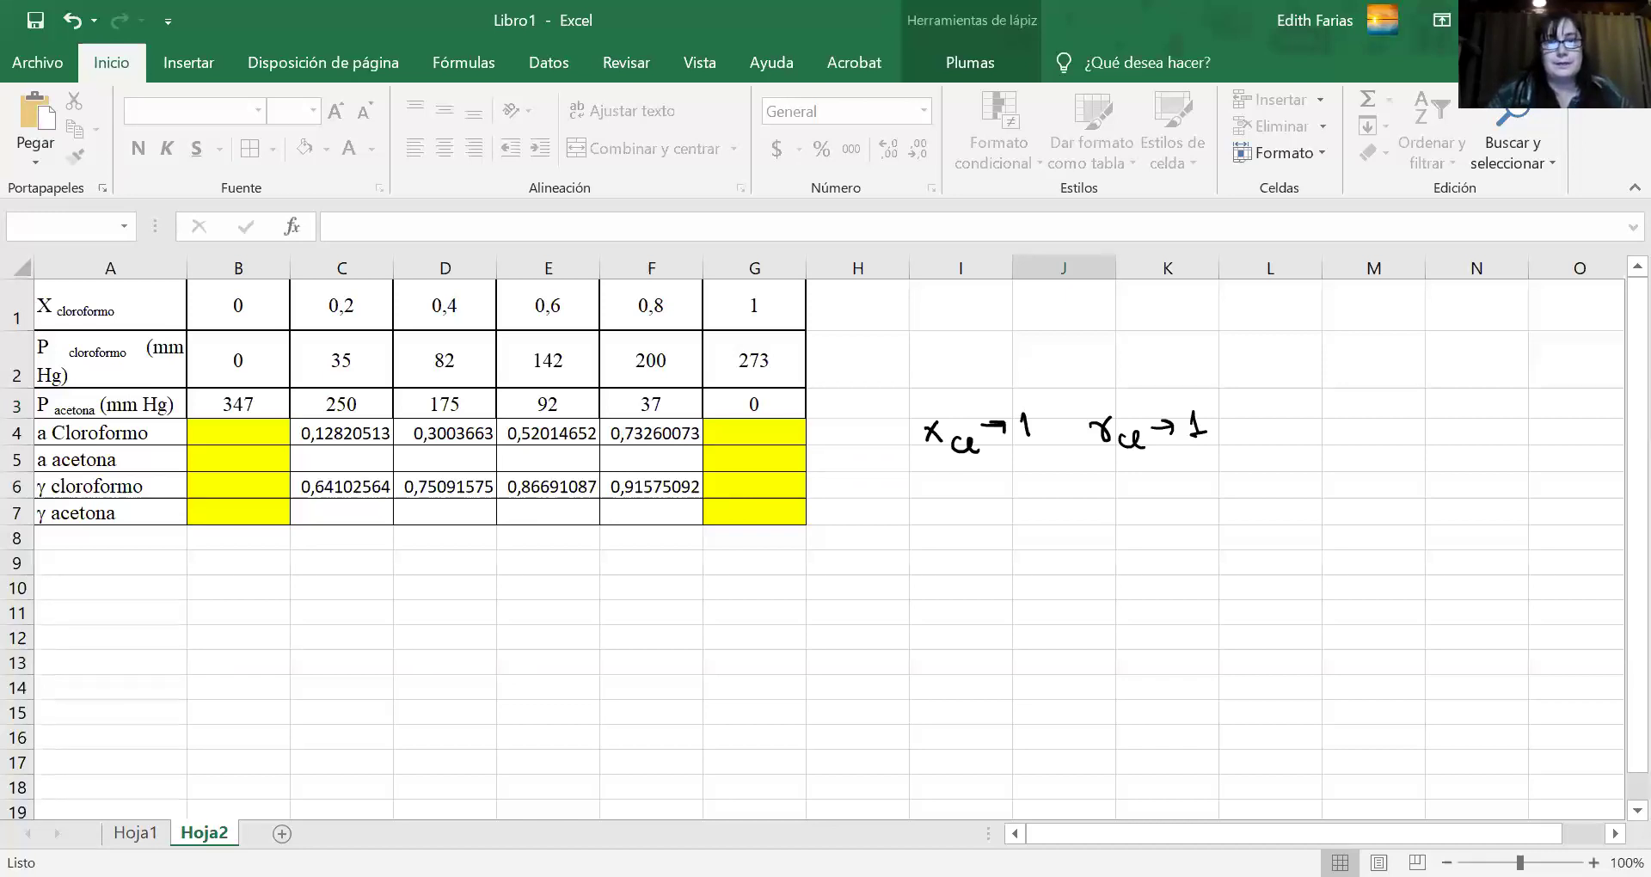
Save the workbook as Libro1 in the Escritorio folder as an Excel workbook.
click(35, 22)
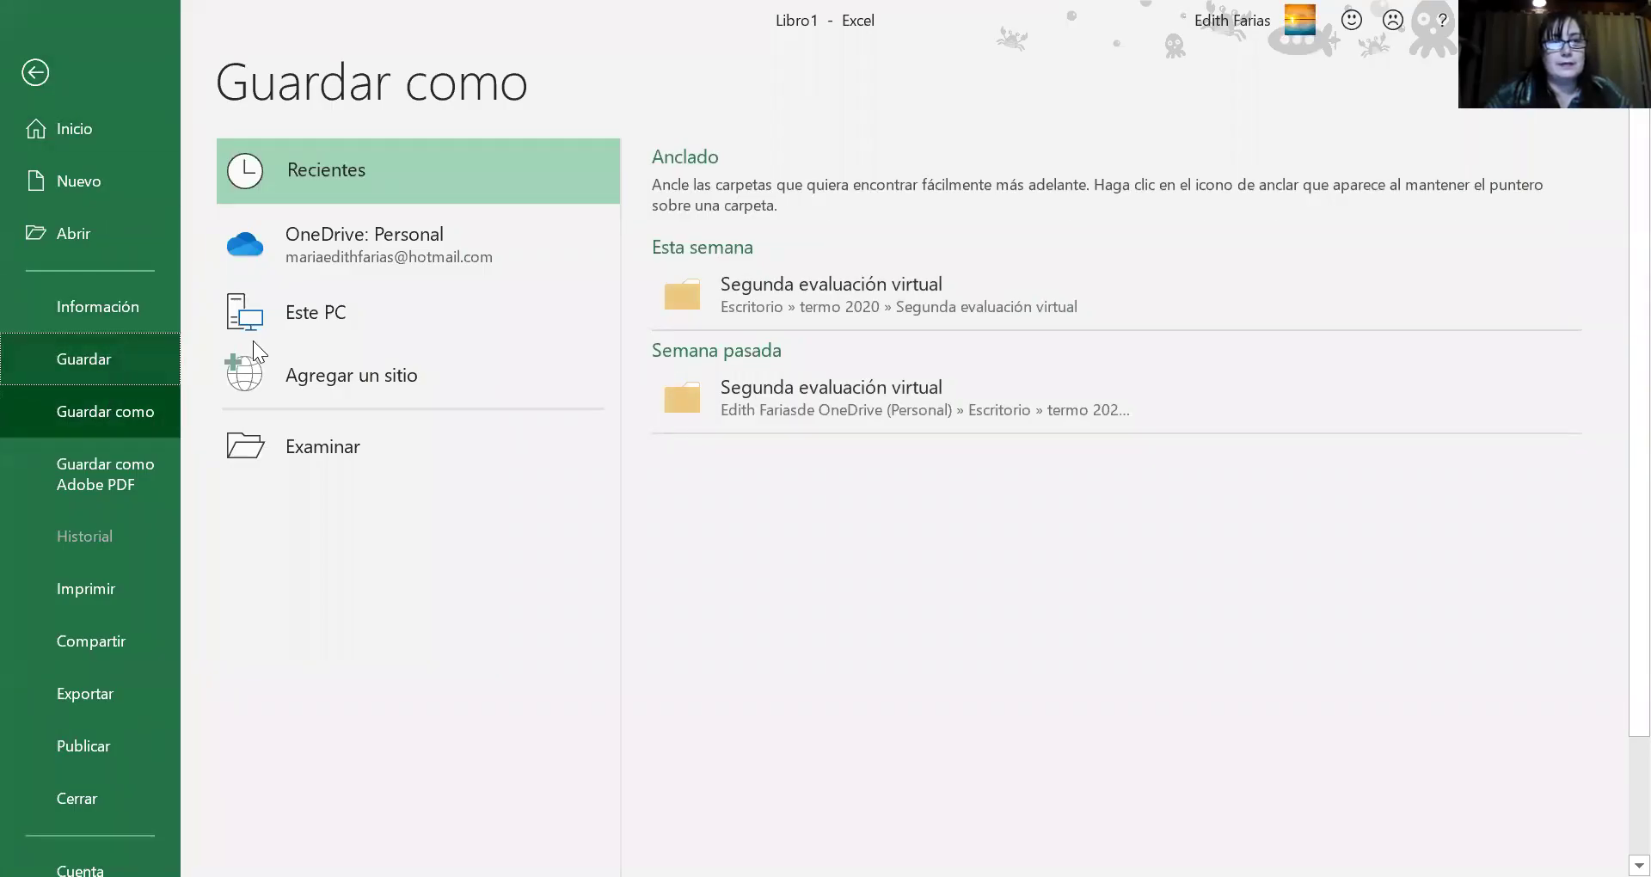
click(347, 450)
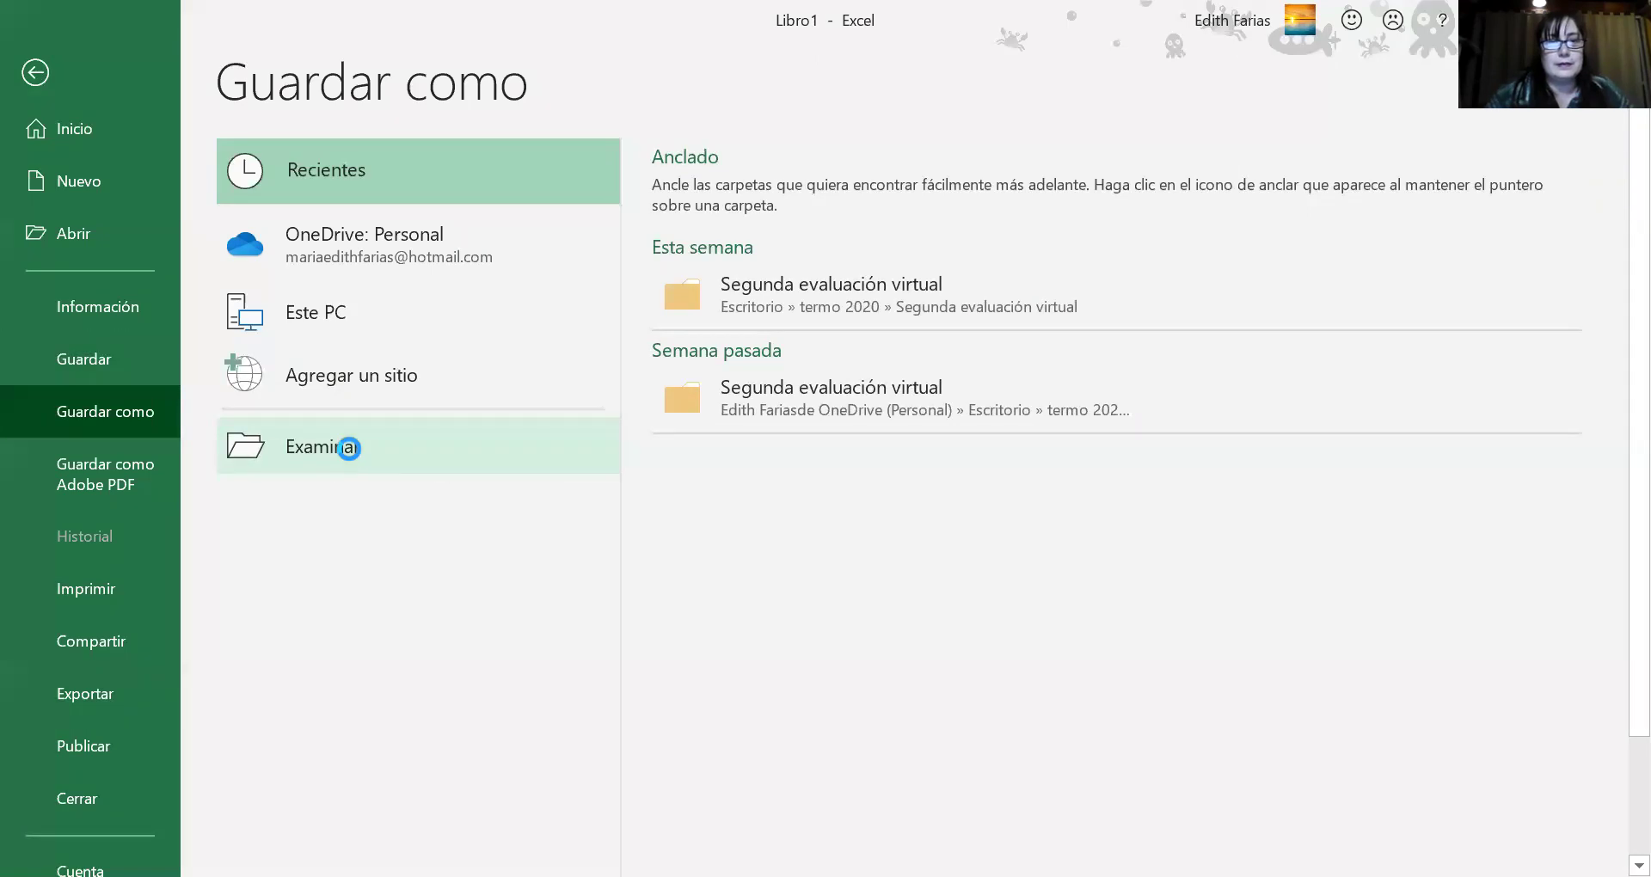
click(140, 256)
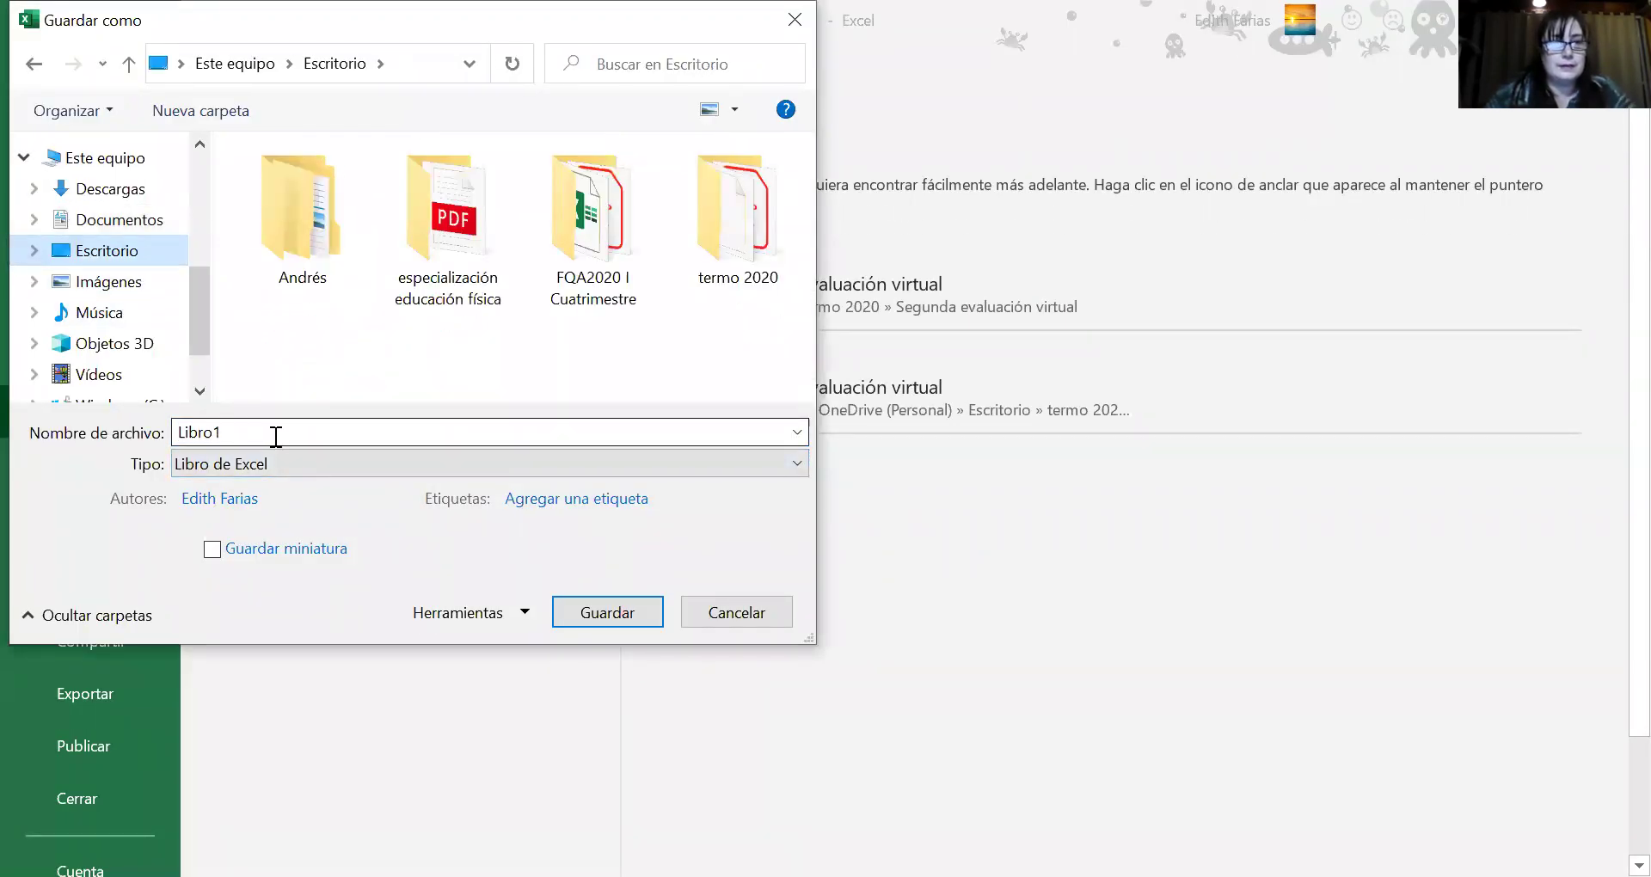
click(602, 612)
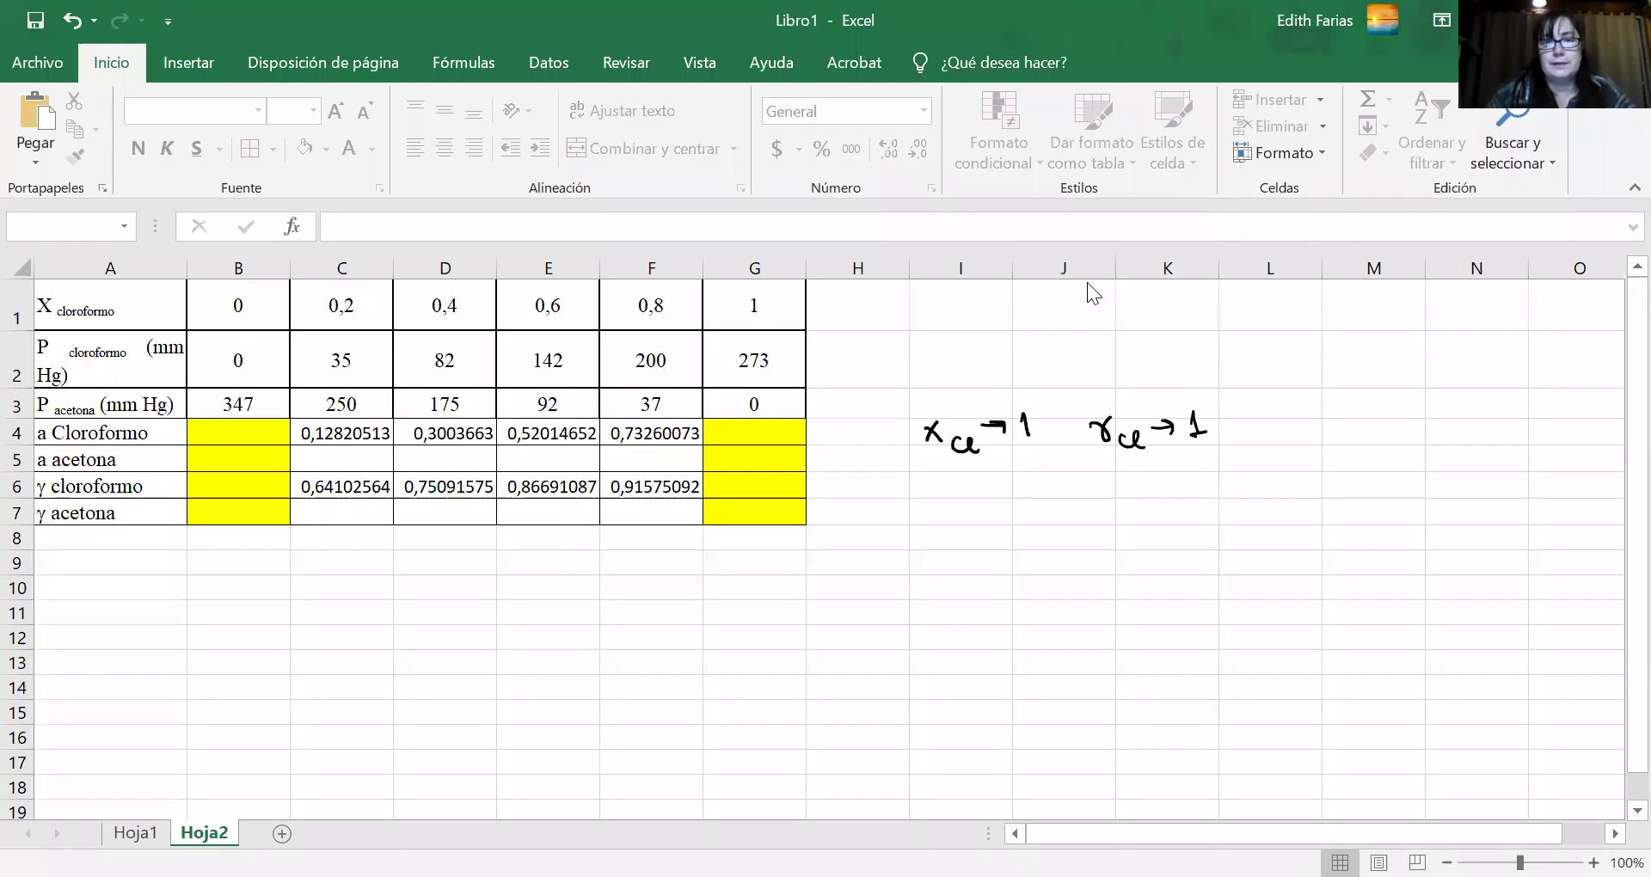
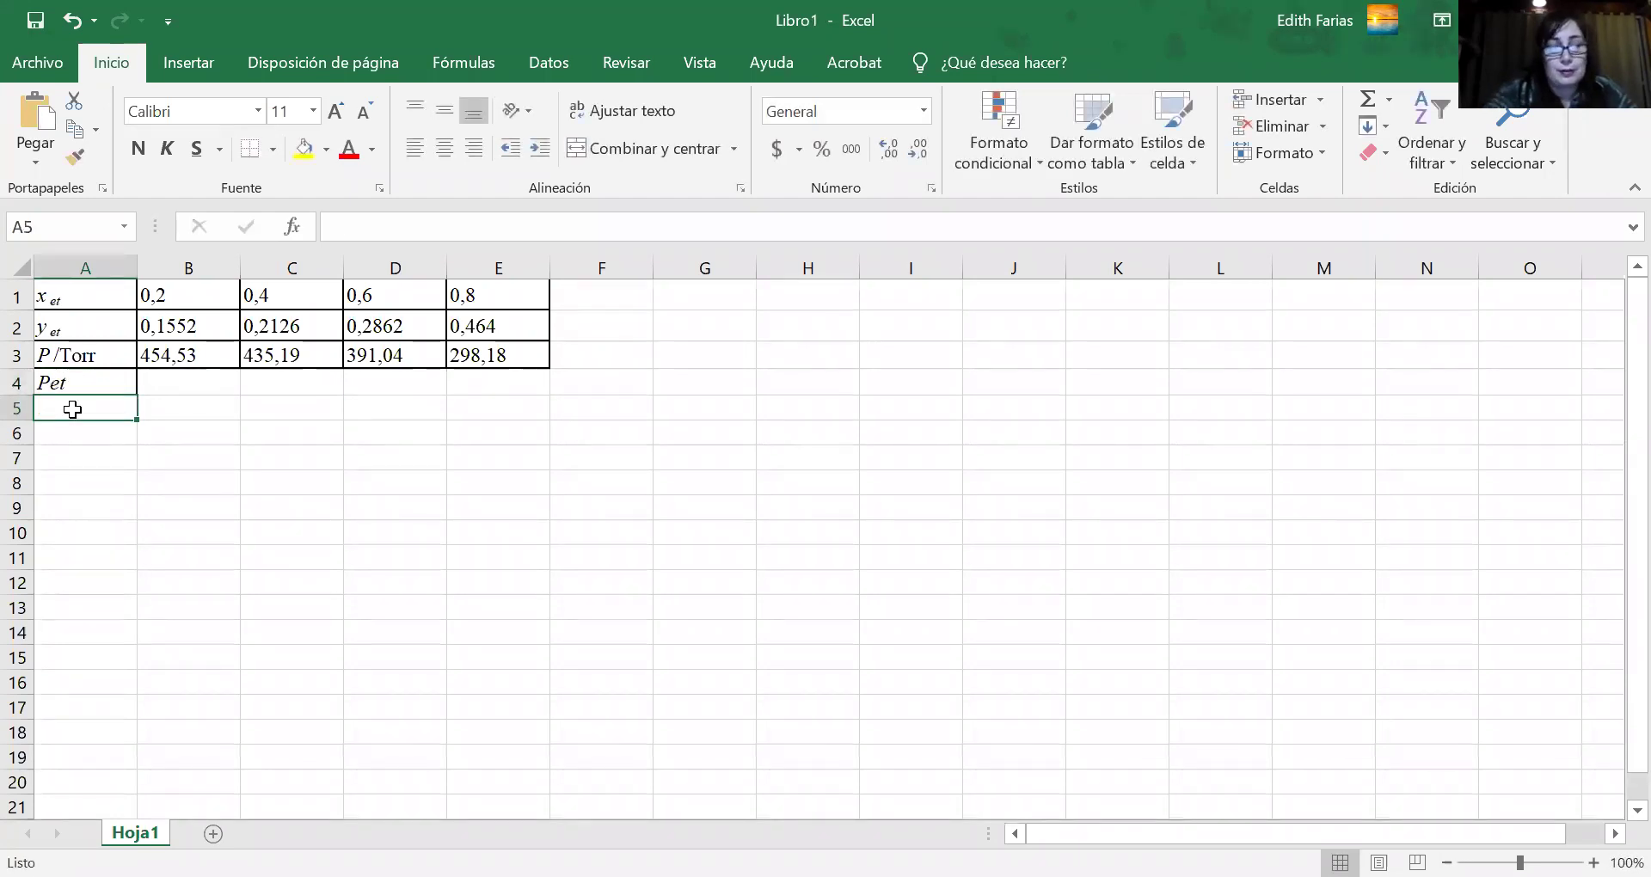
Label cell A5 as Pcl and apply all borders to the Pet and Pcl rows in A4:E5.
text(Pcl)
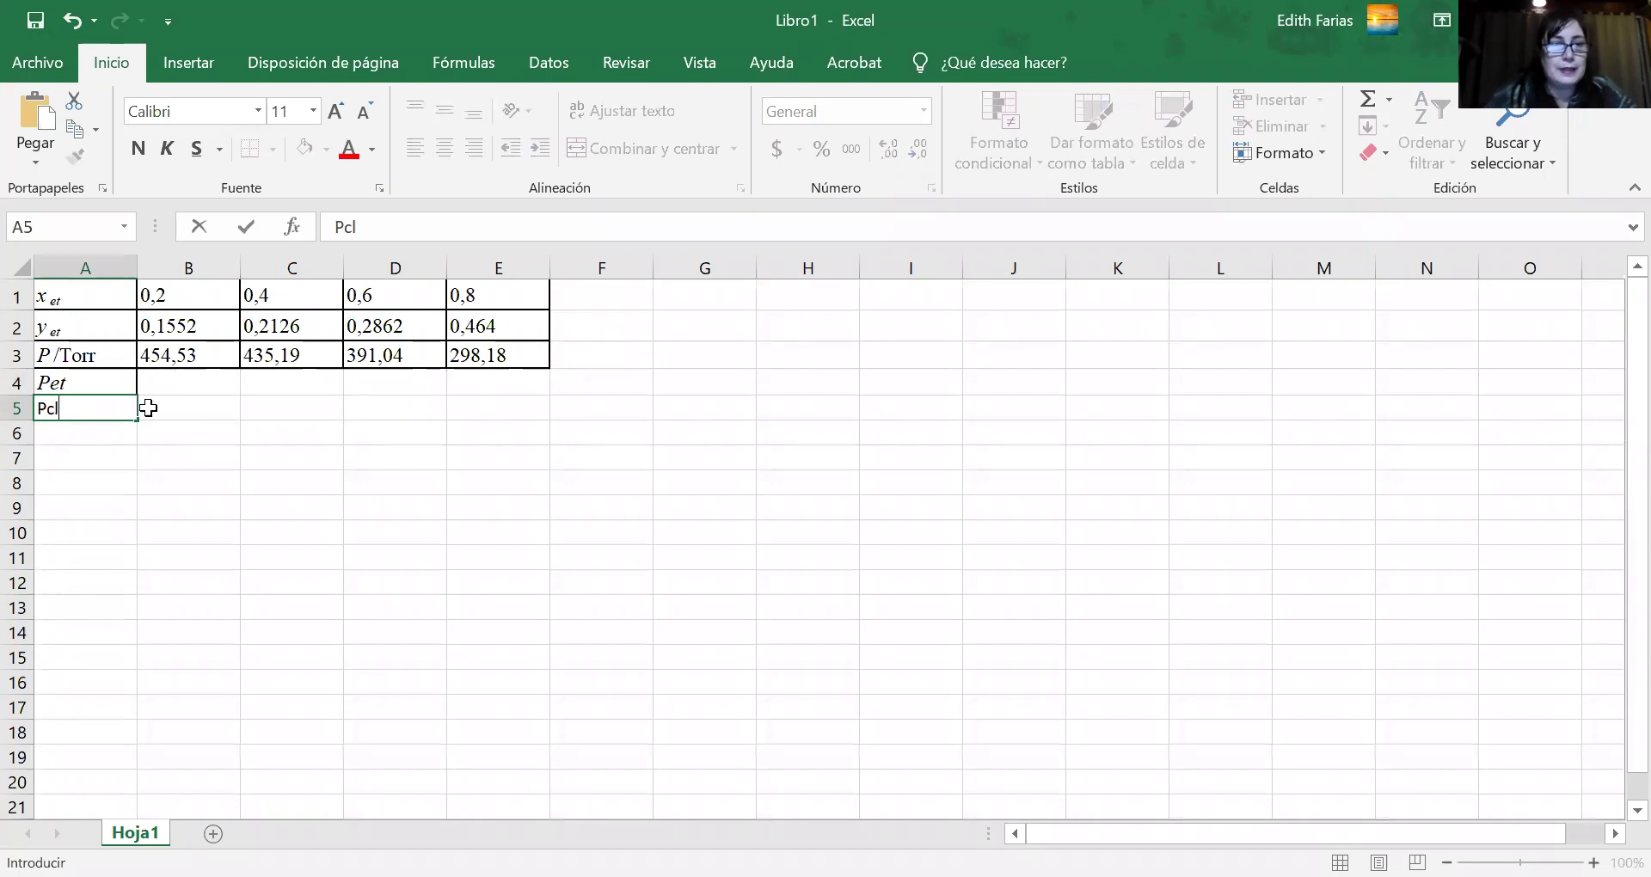
click(173, 431)
drag(86, 382, 488, 412)
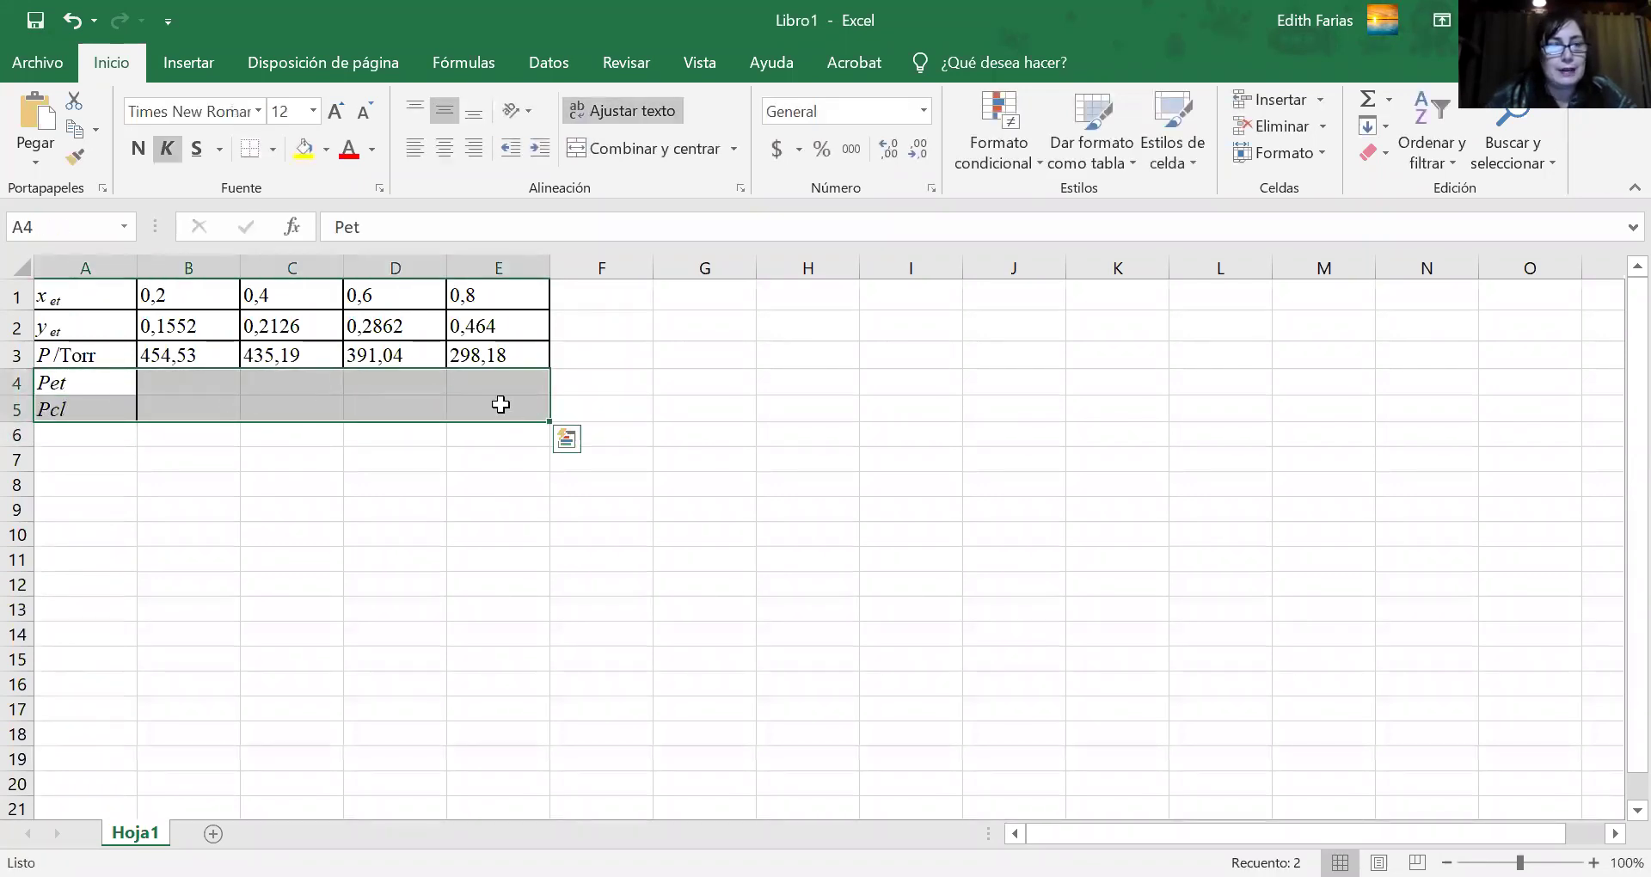
click(275, 153)
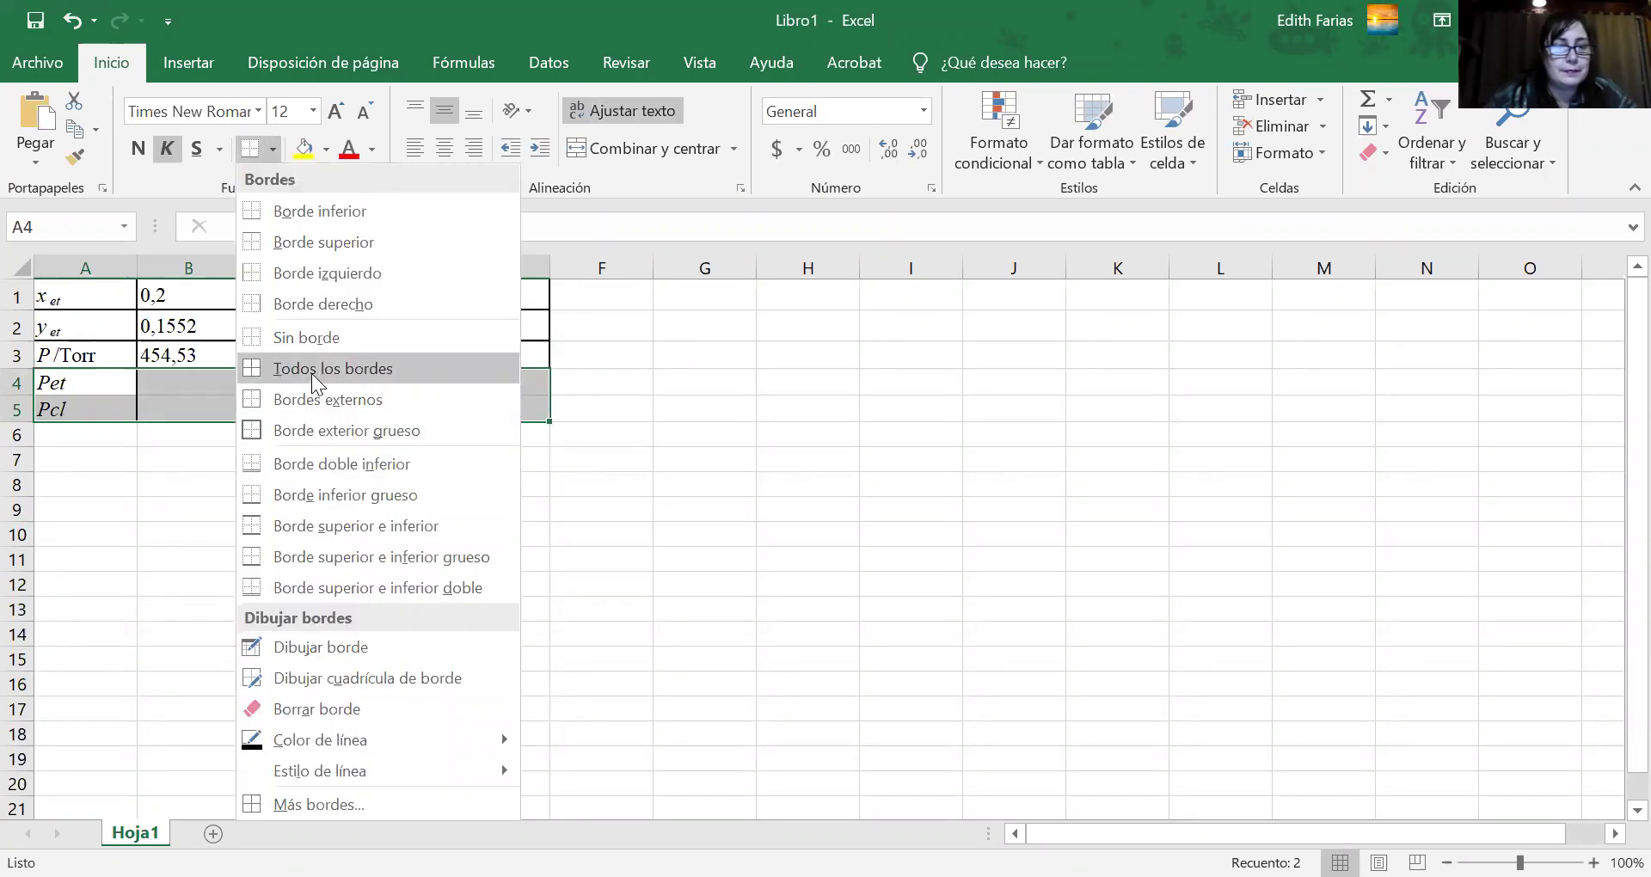
click(311, 373)
click(207, 383)
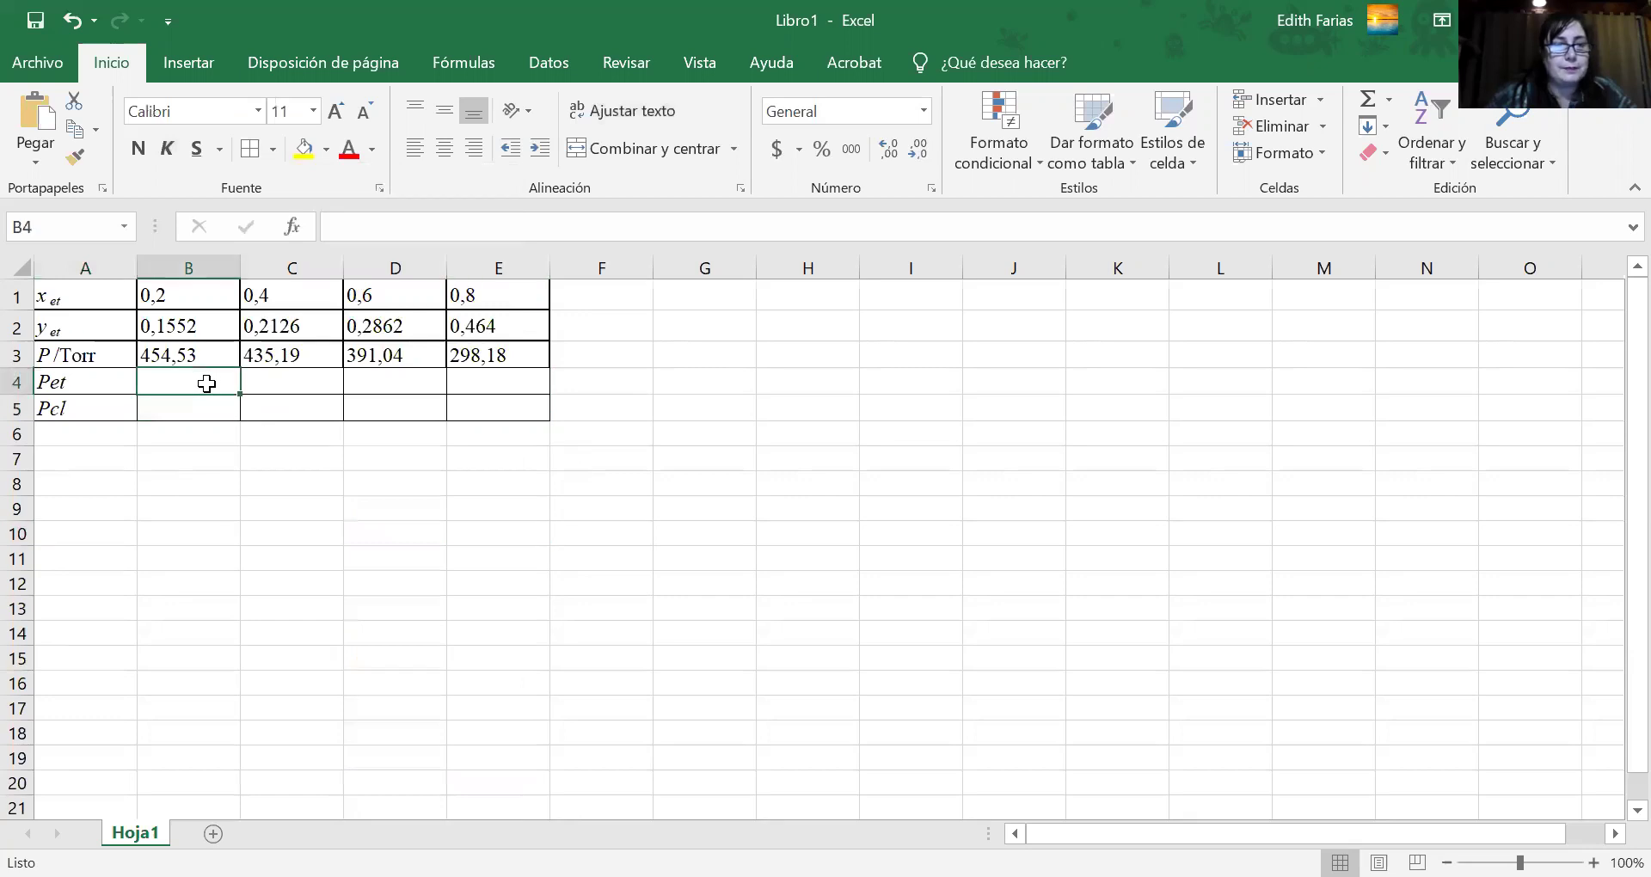
text(=)
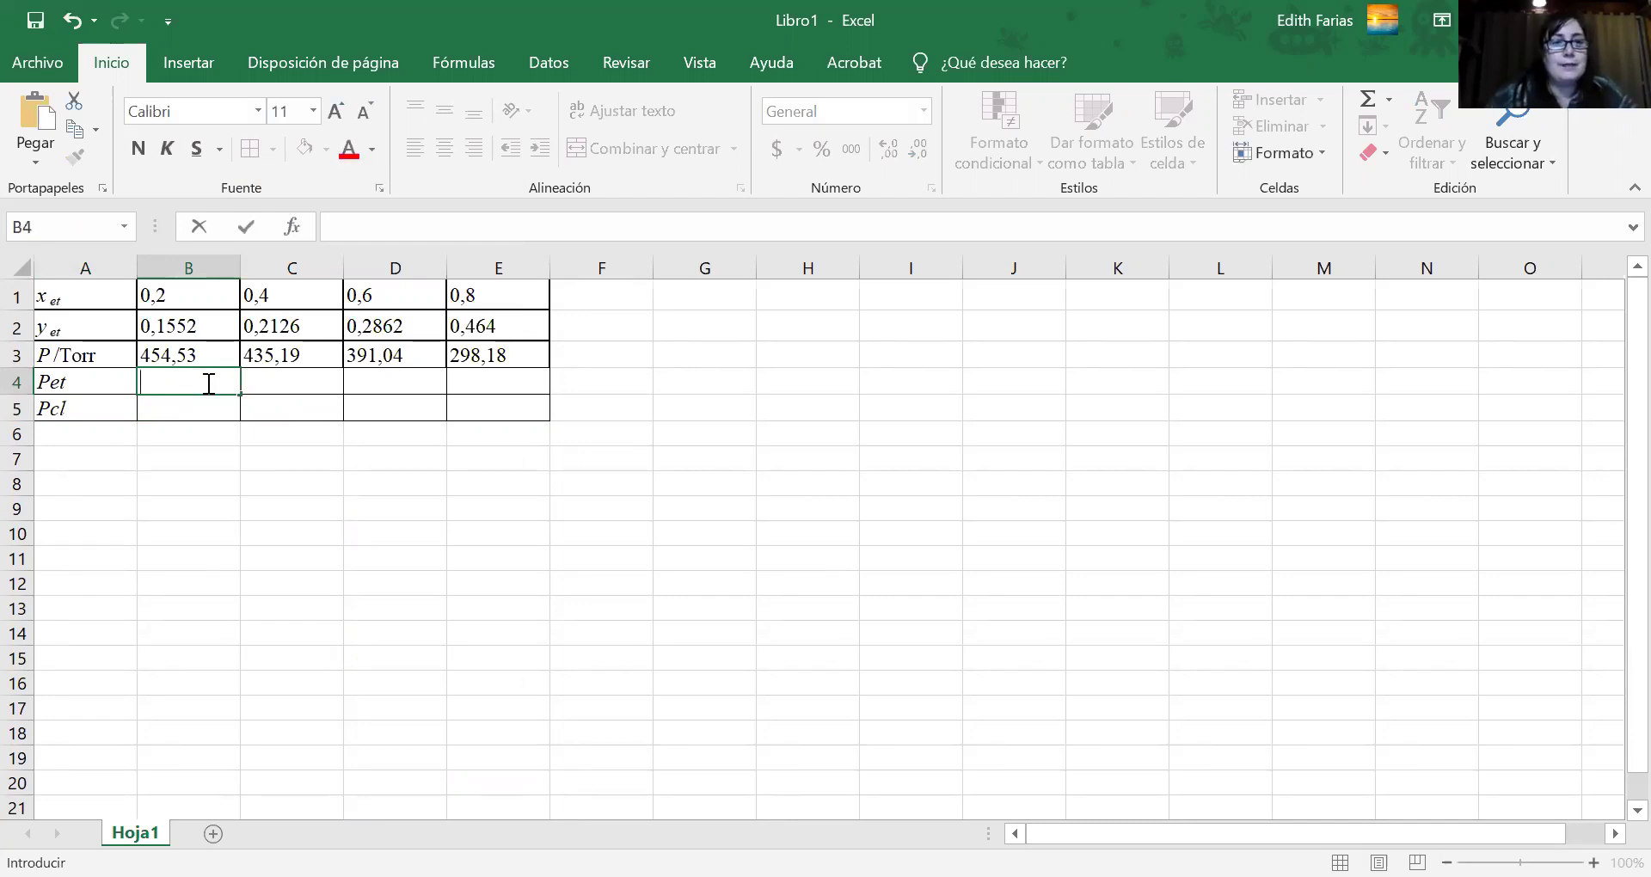
click(150, 266)
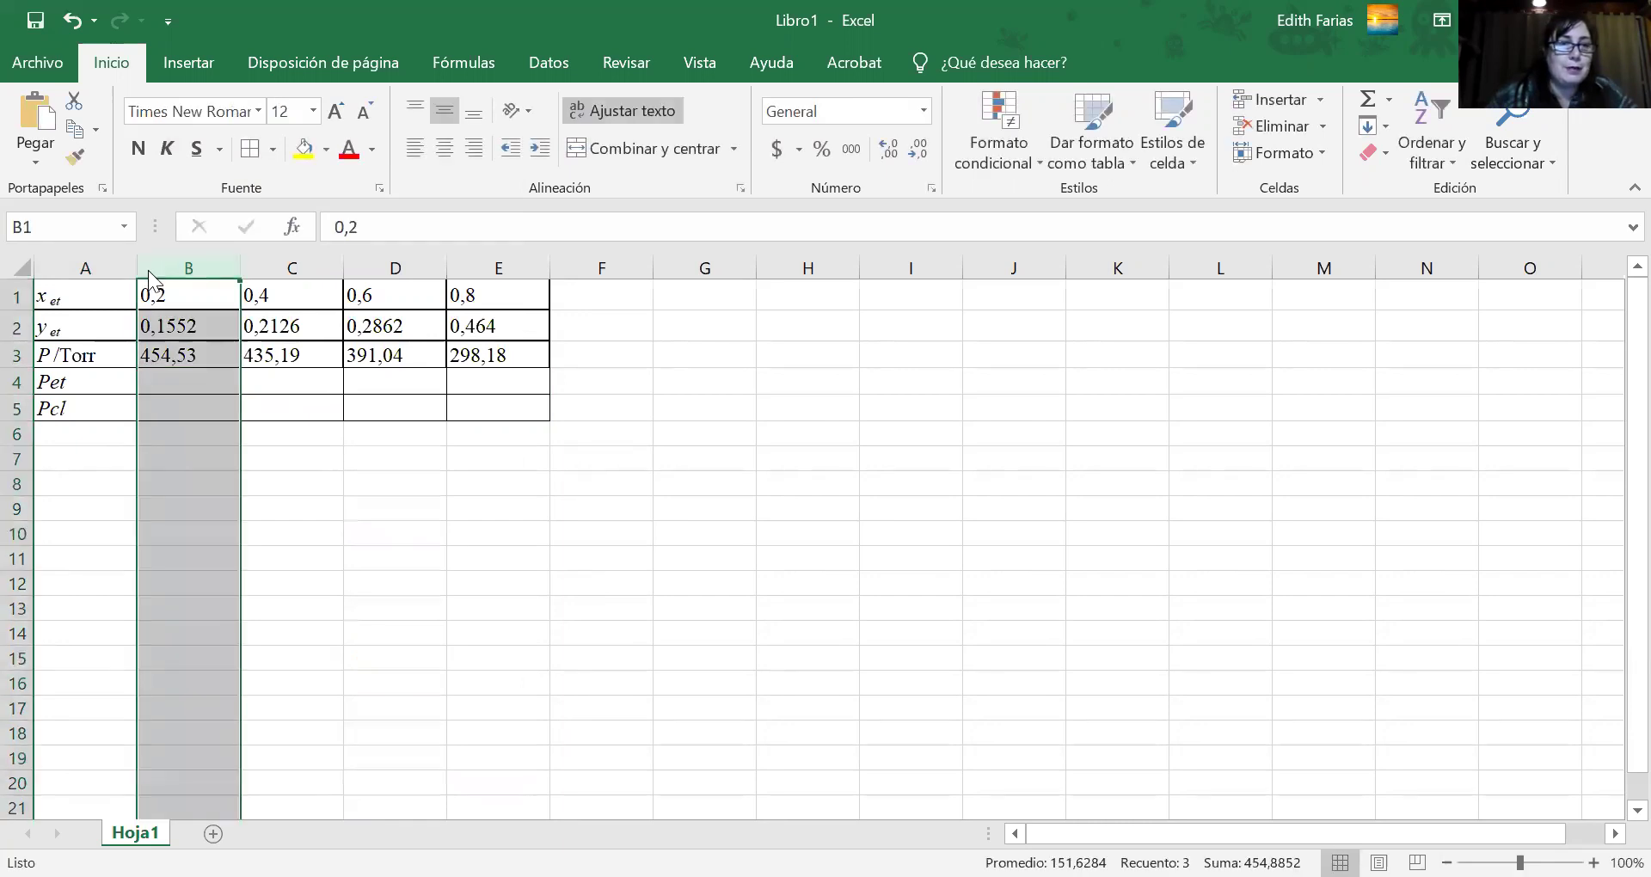
right_click(147, 270)
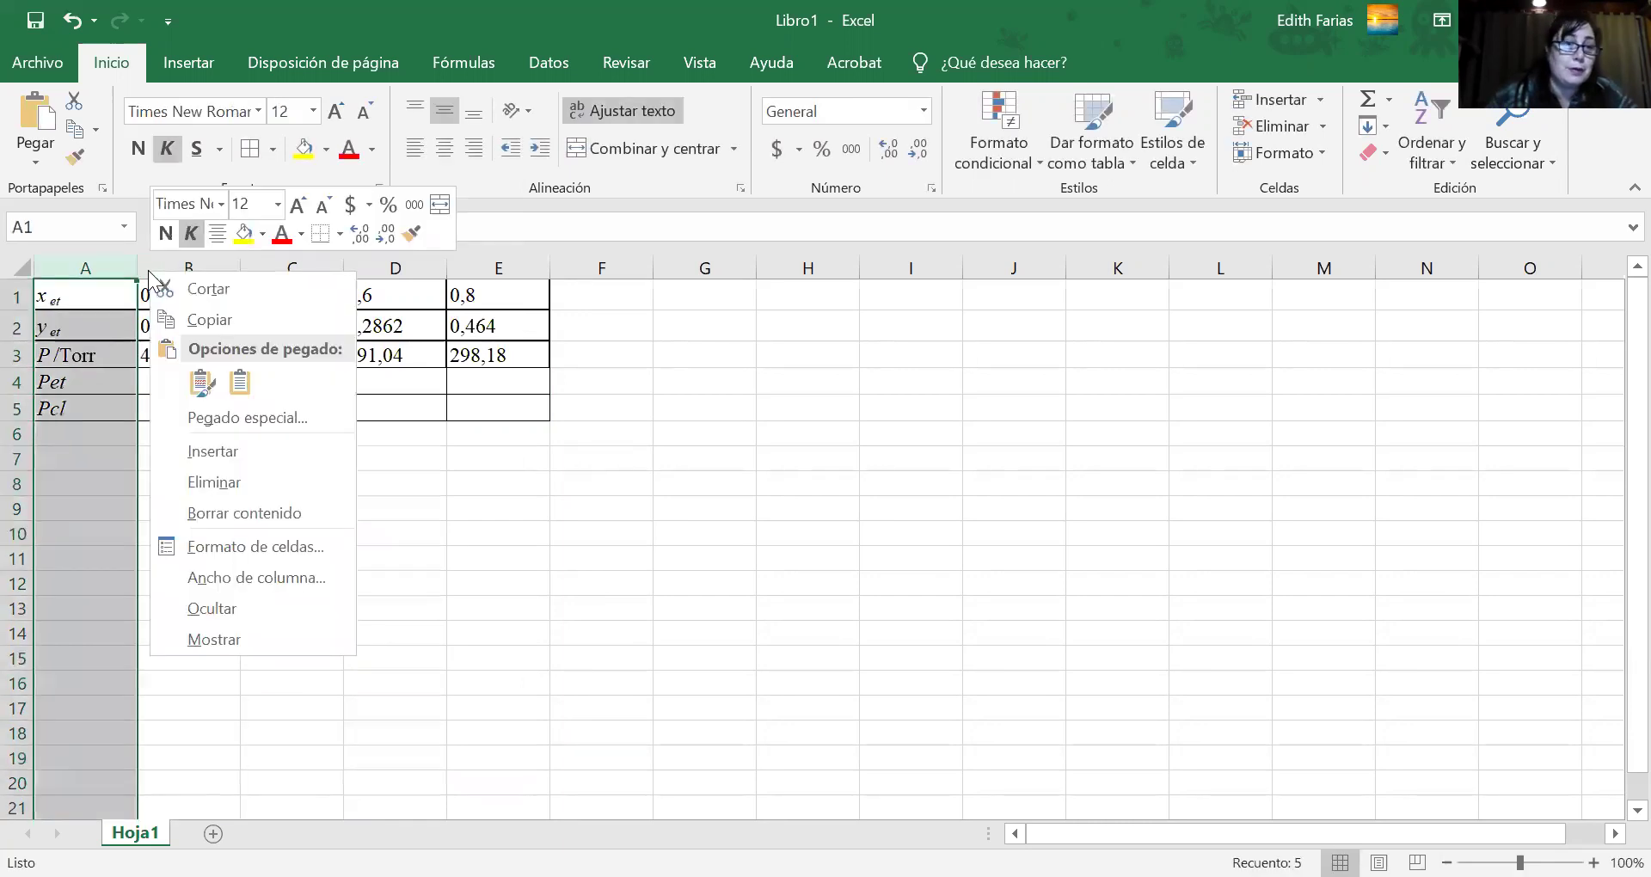
click(210, 450)
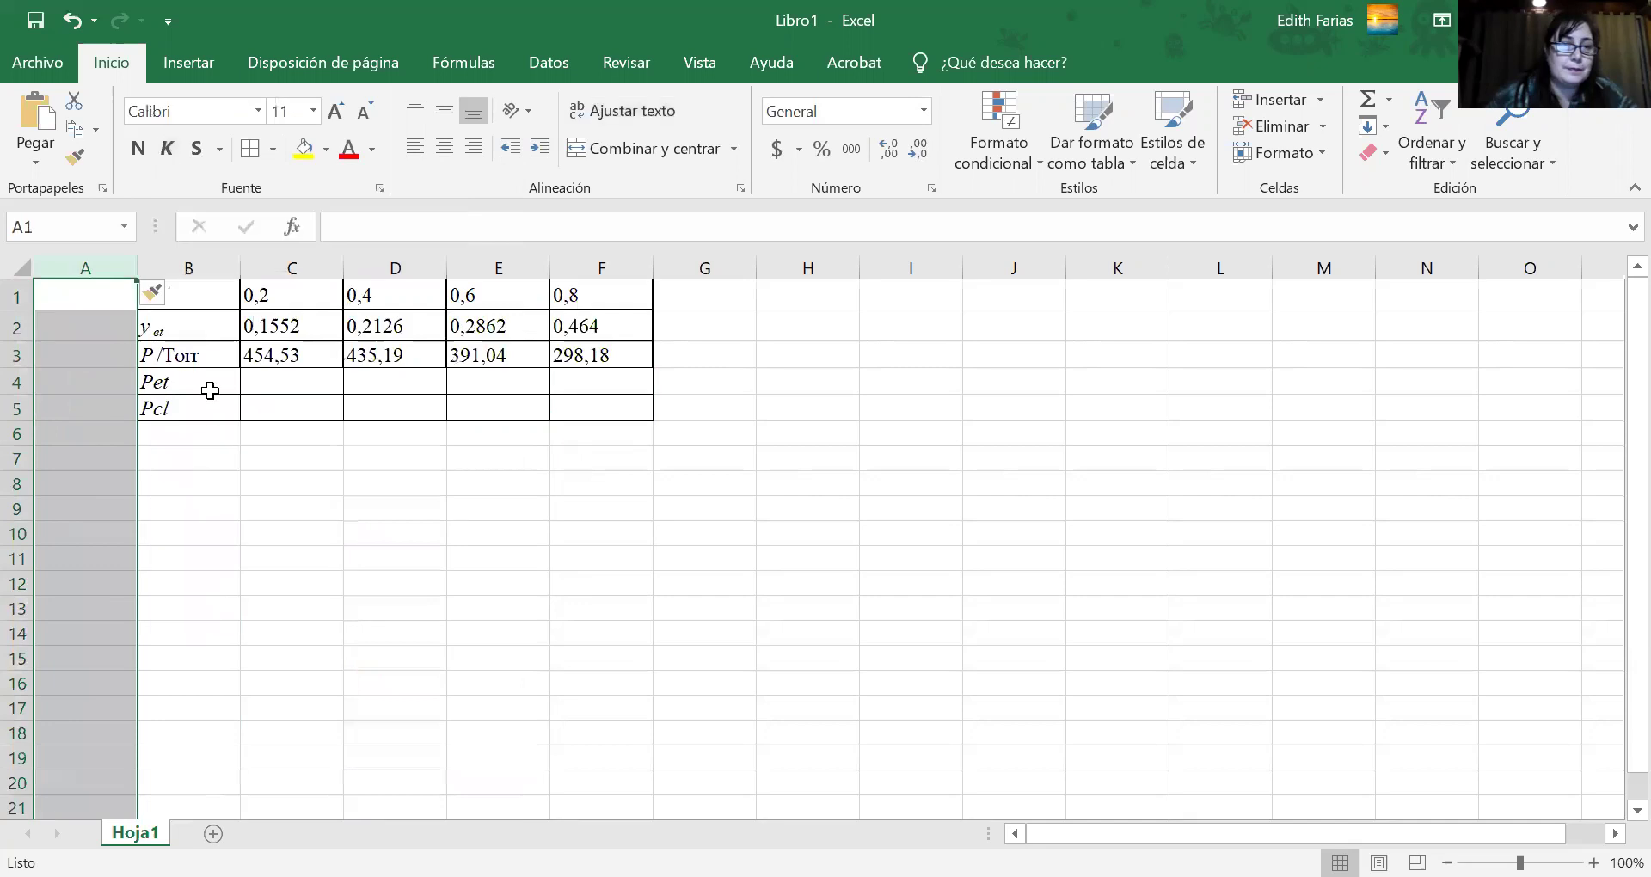
click(73, 21)
Insert blank cells at B1:B5, shifting the existing cells to the right.
click(198, 292)
drag(198, 291, 198, 408)
key(shift+F10)
click(298, 545)
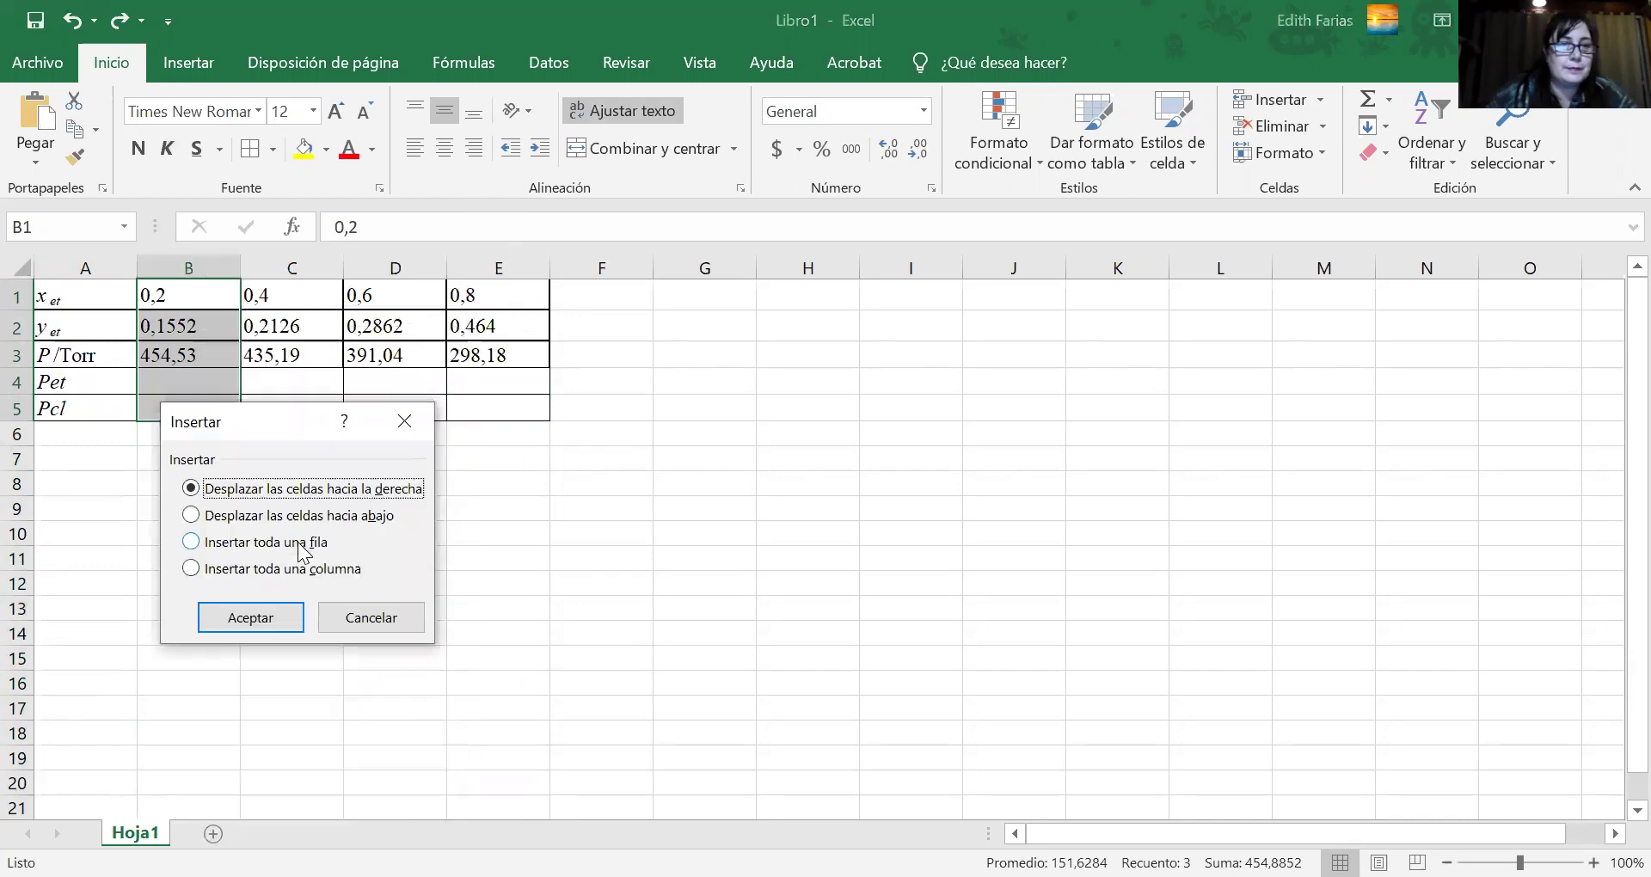
click(259, 626)
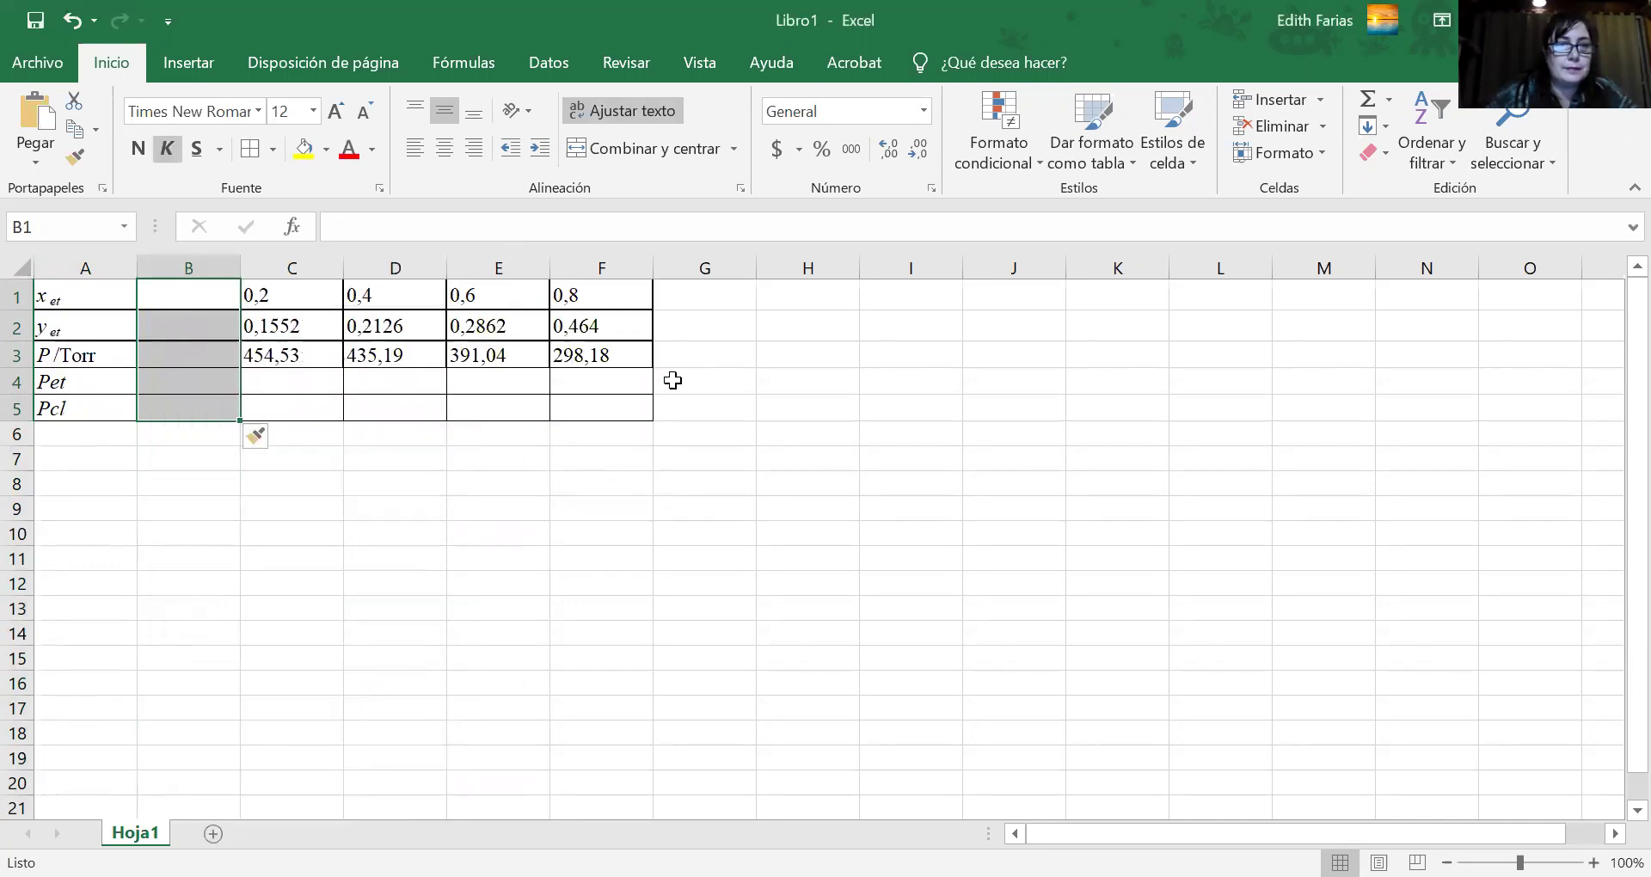
Enter the x et end values, 0 in B1 and 1 in G1.
click(683, 301)
click(183, 299)
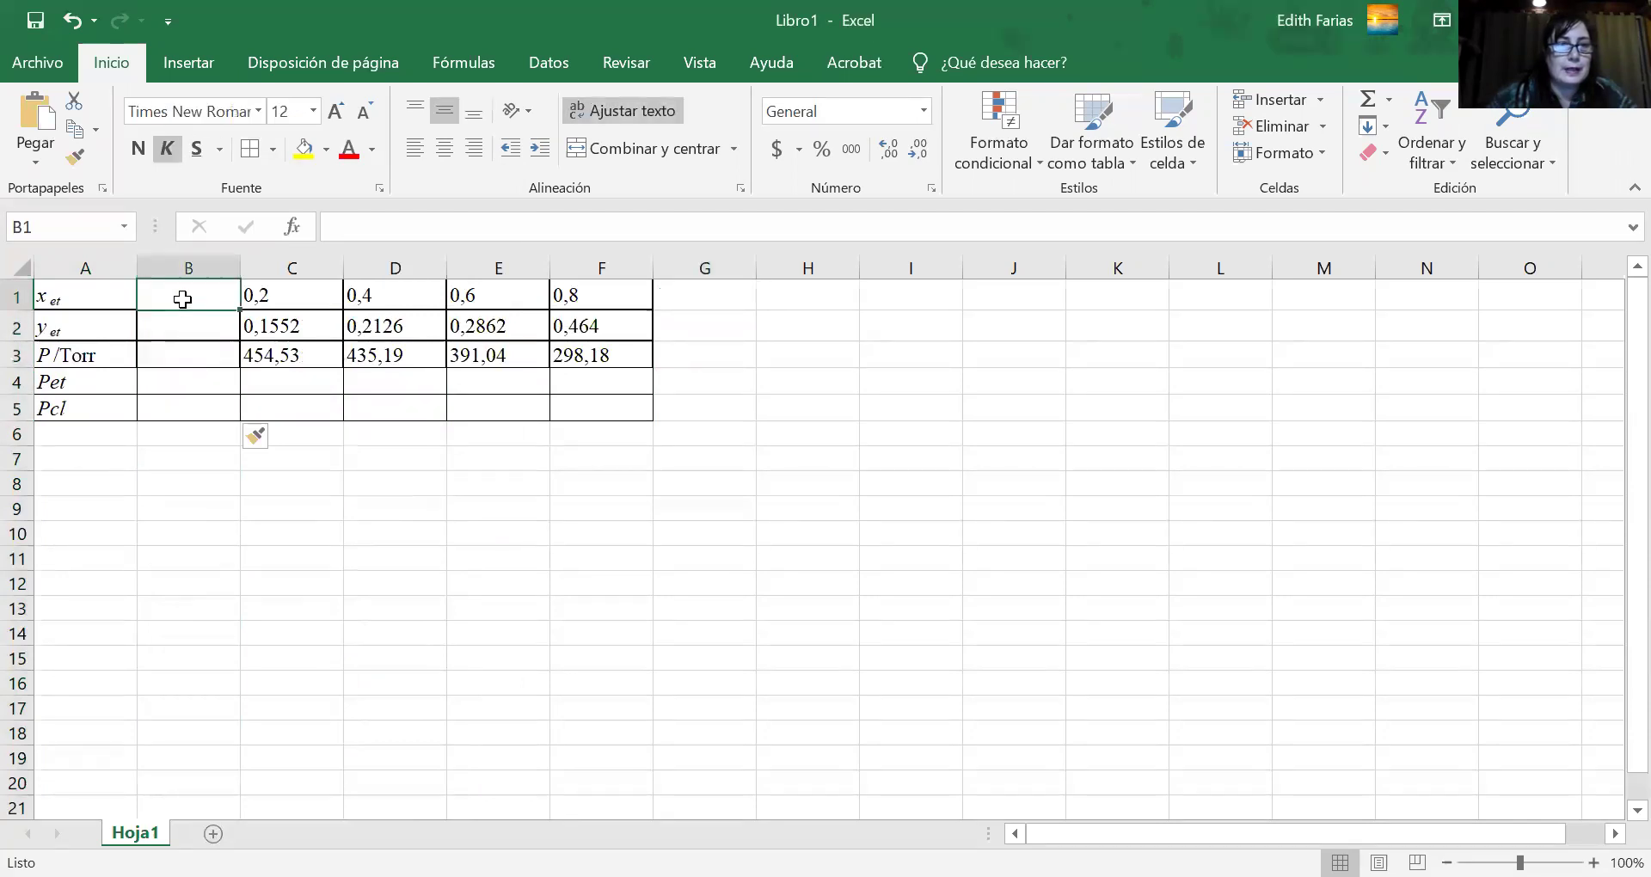
text(0)
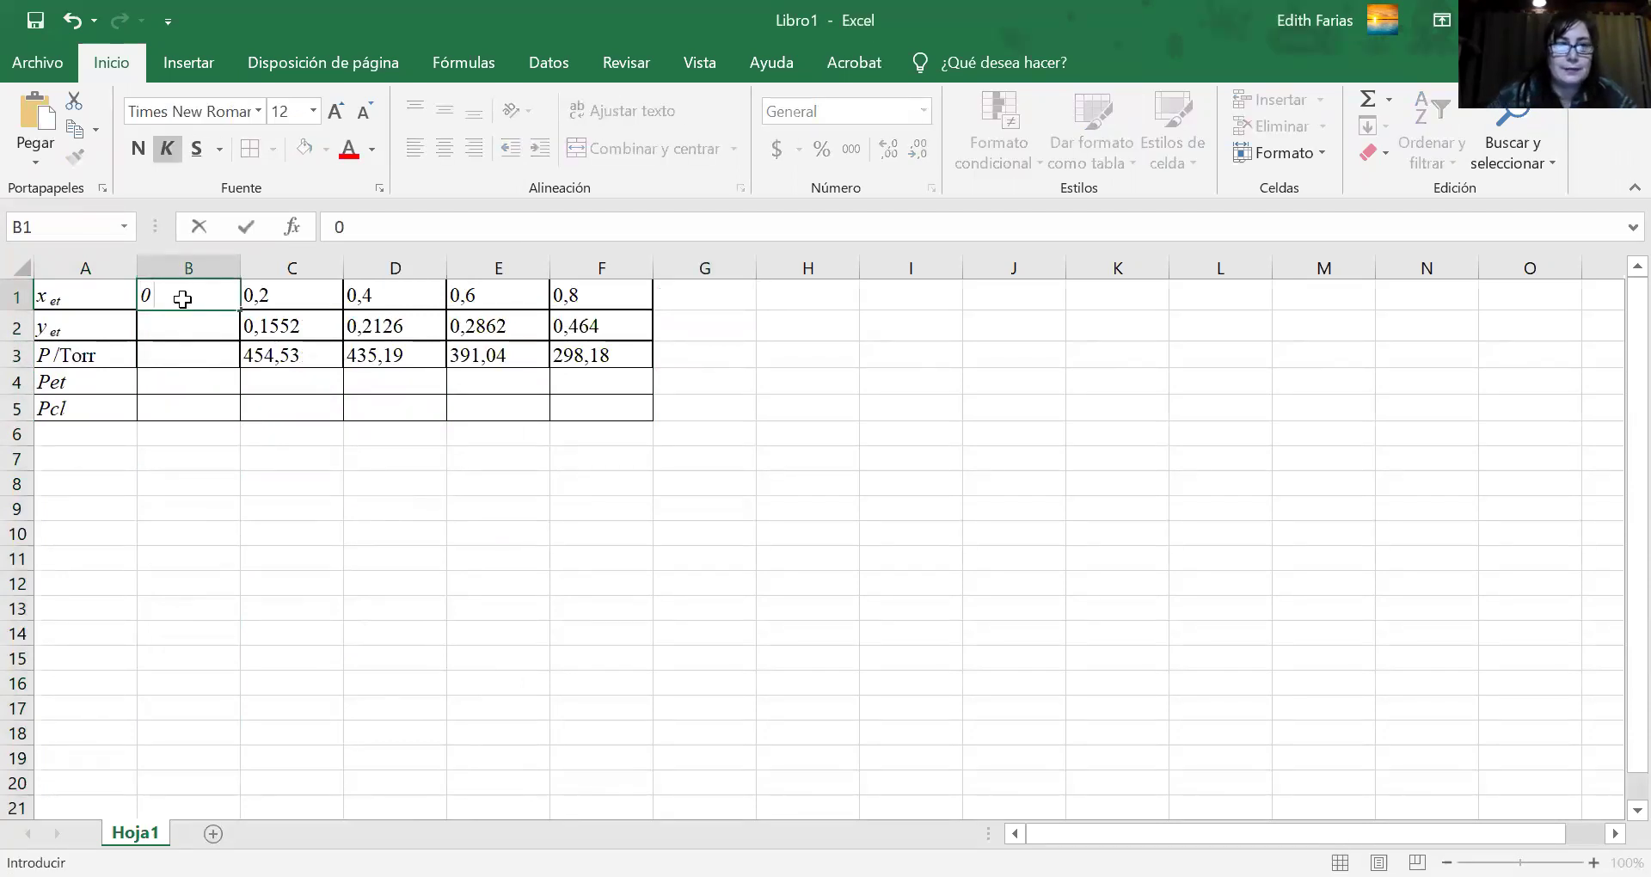
click(674, 298)
text(1)
click(774, 458)
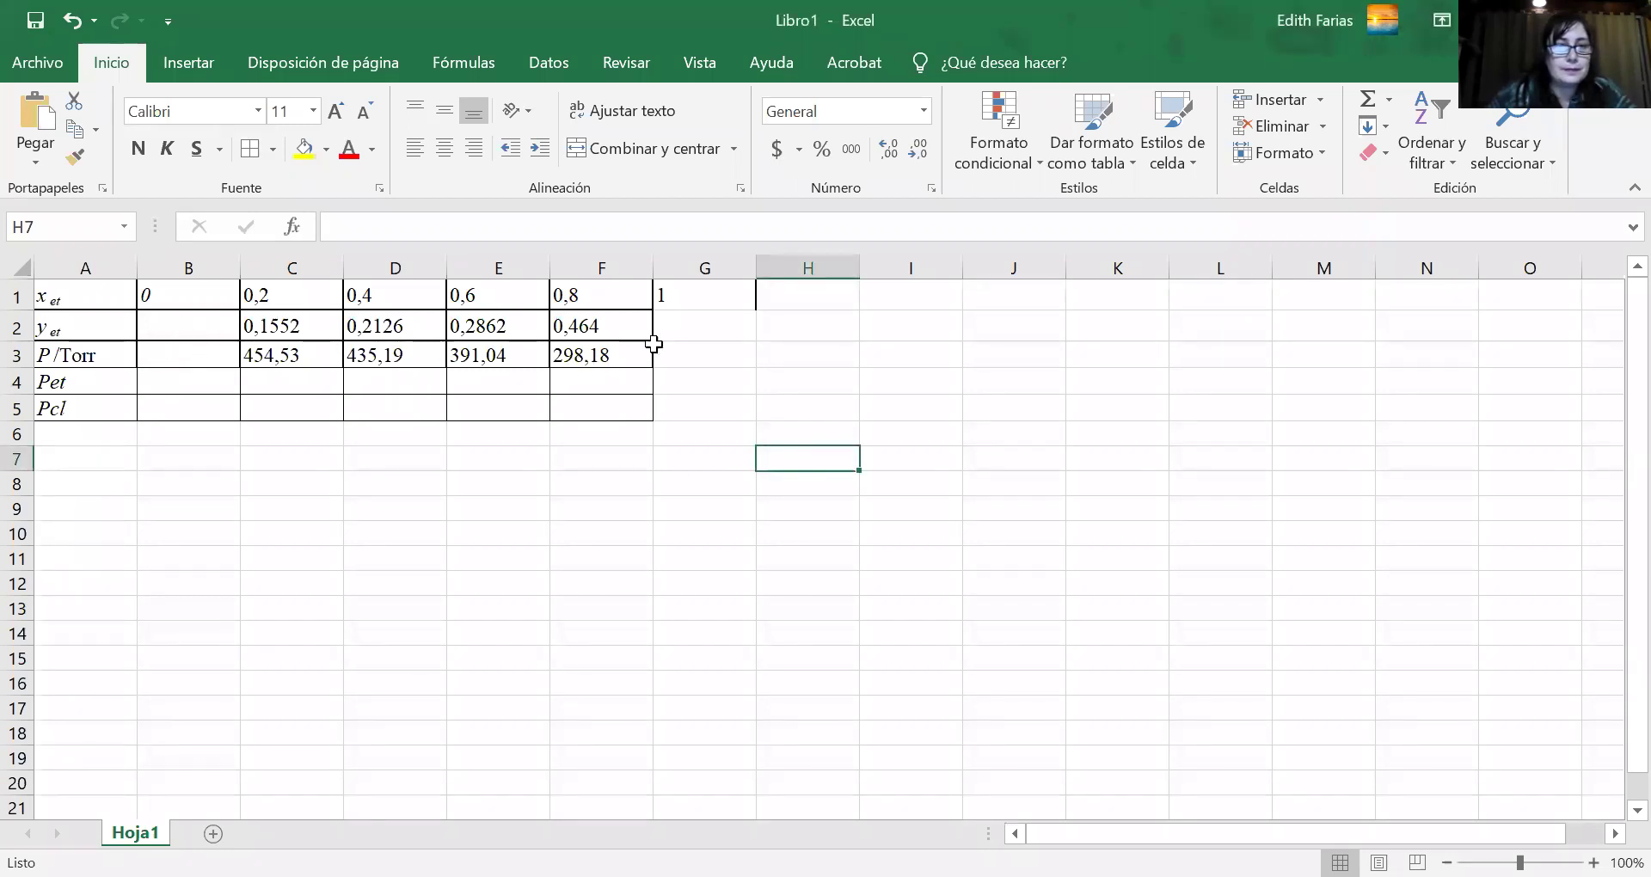
Enter the pure-component pressures, 172,76 for Pet in G4 and 433,54 for Pcl in B5.
click(701, 384)
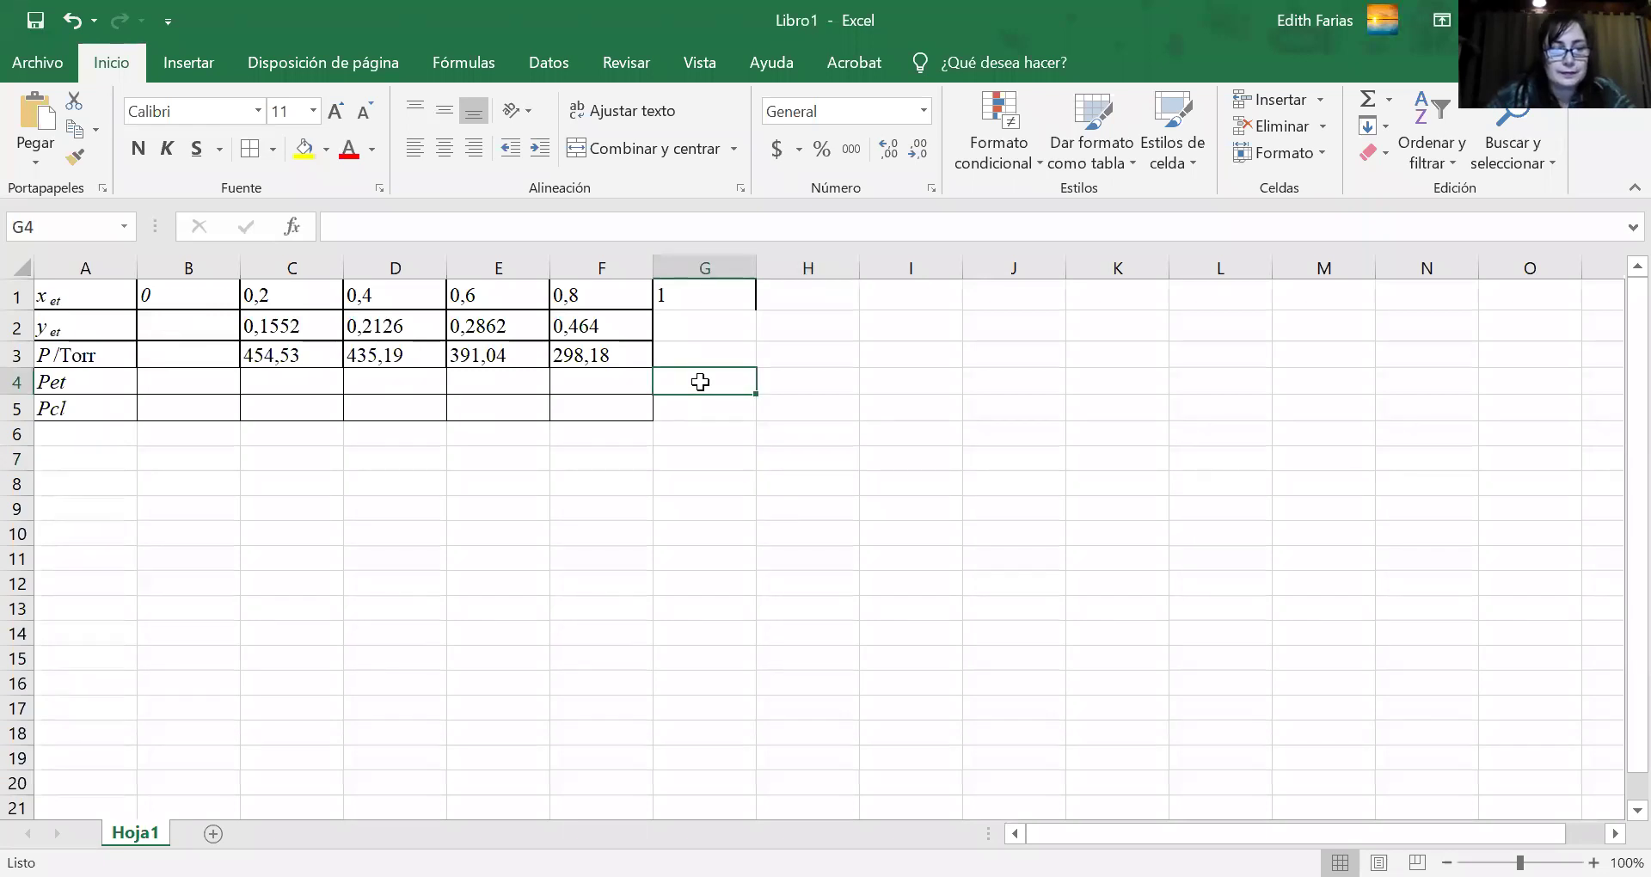
text(172)
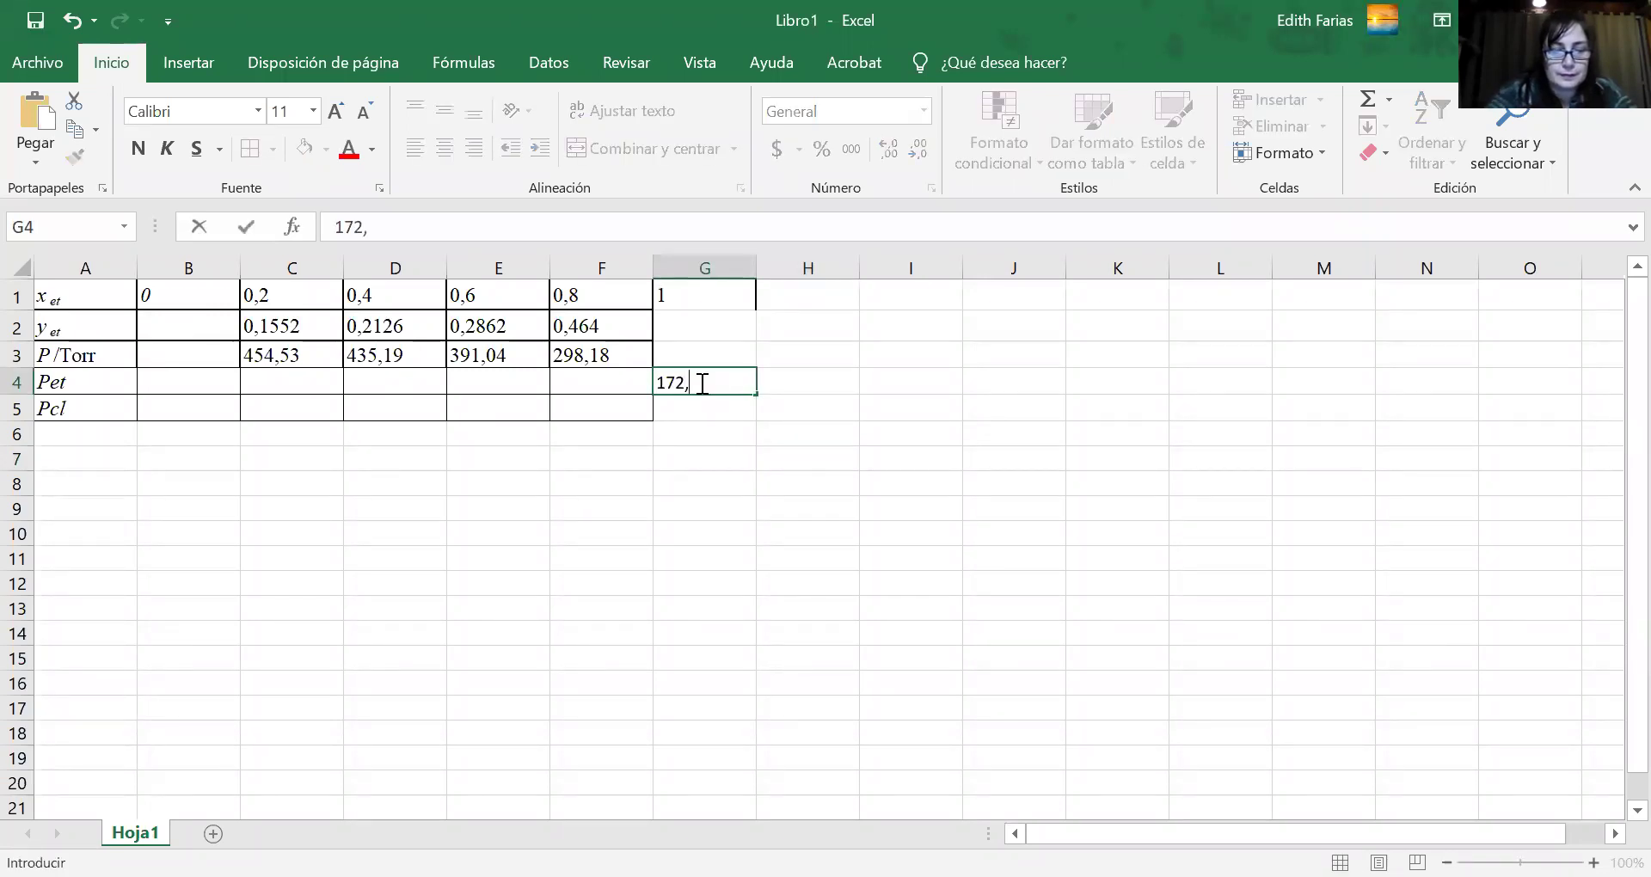
text(,76)
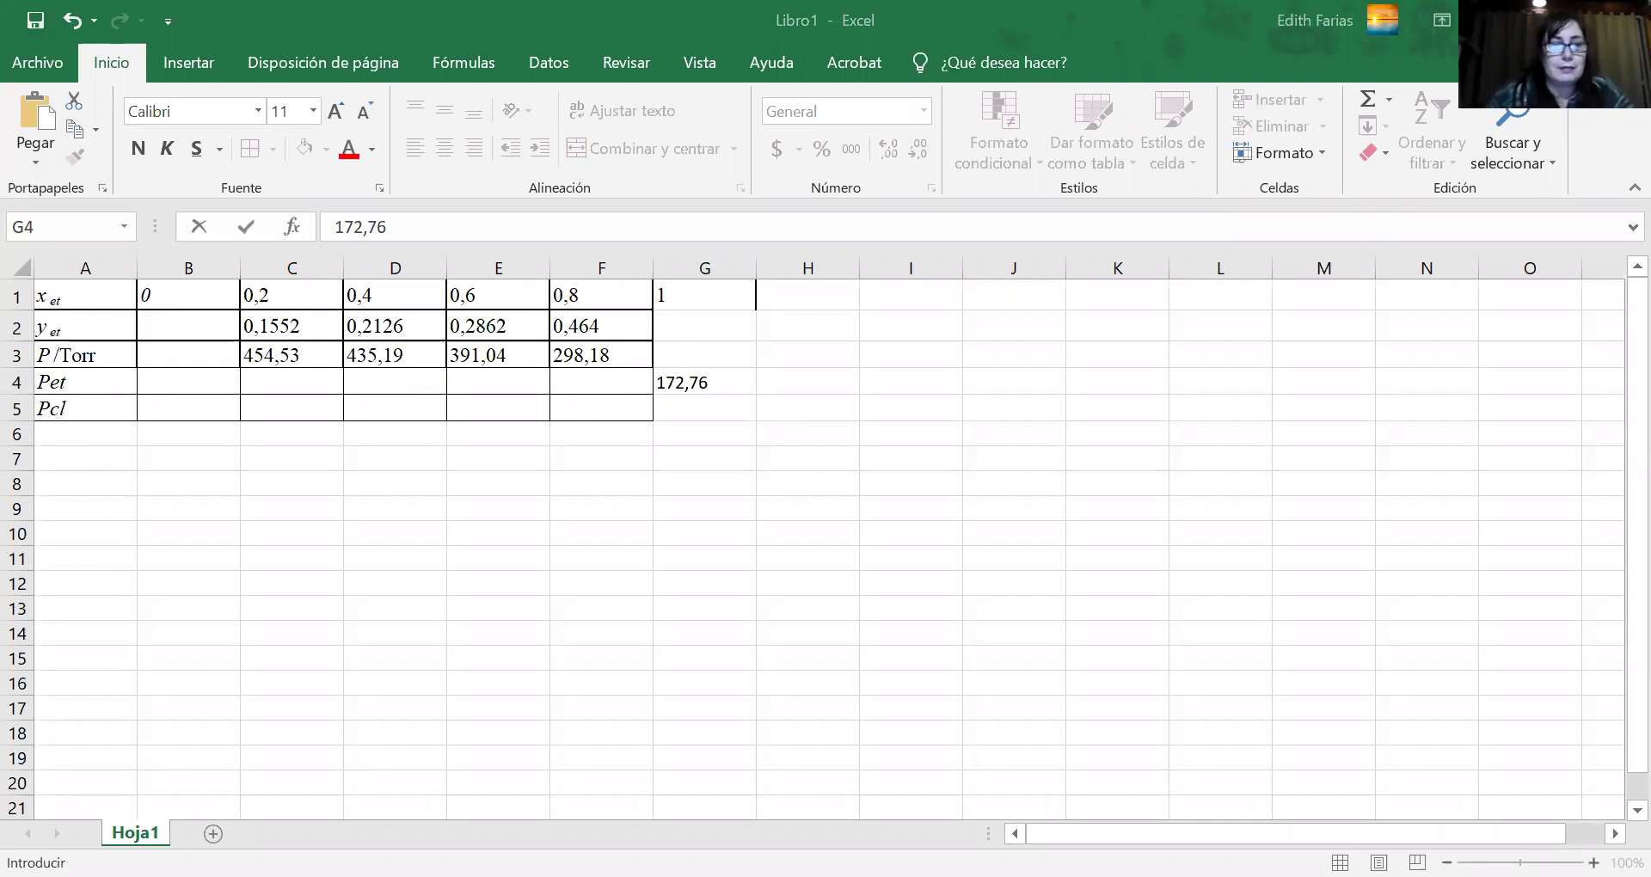
click(159, 406)
text(433,54)
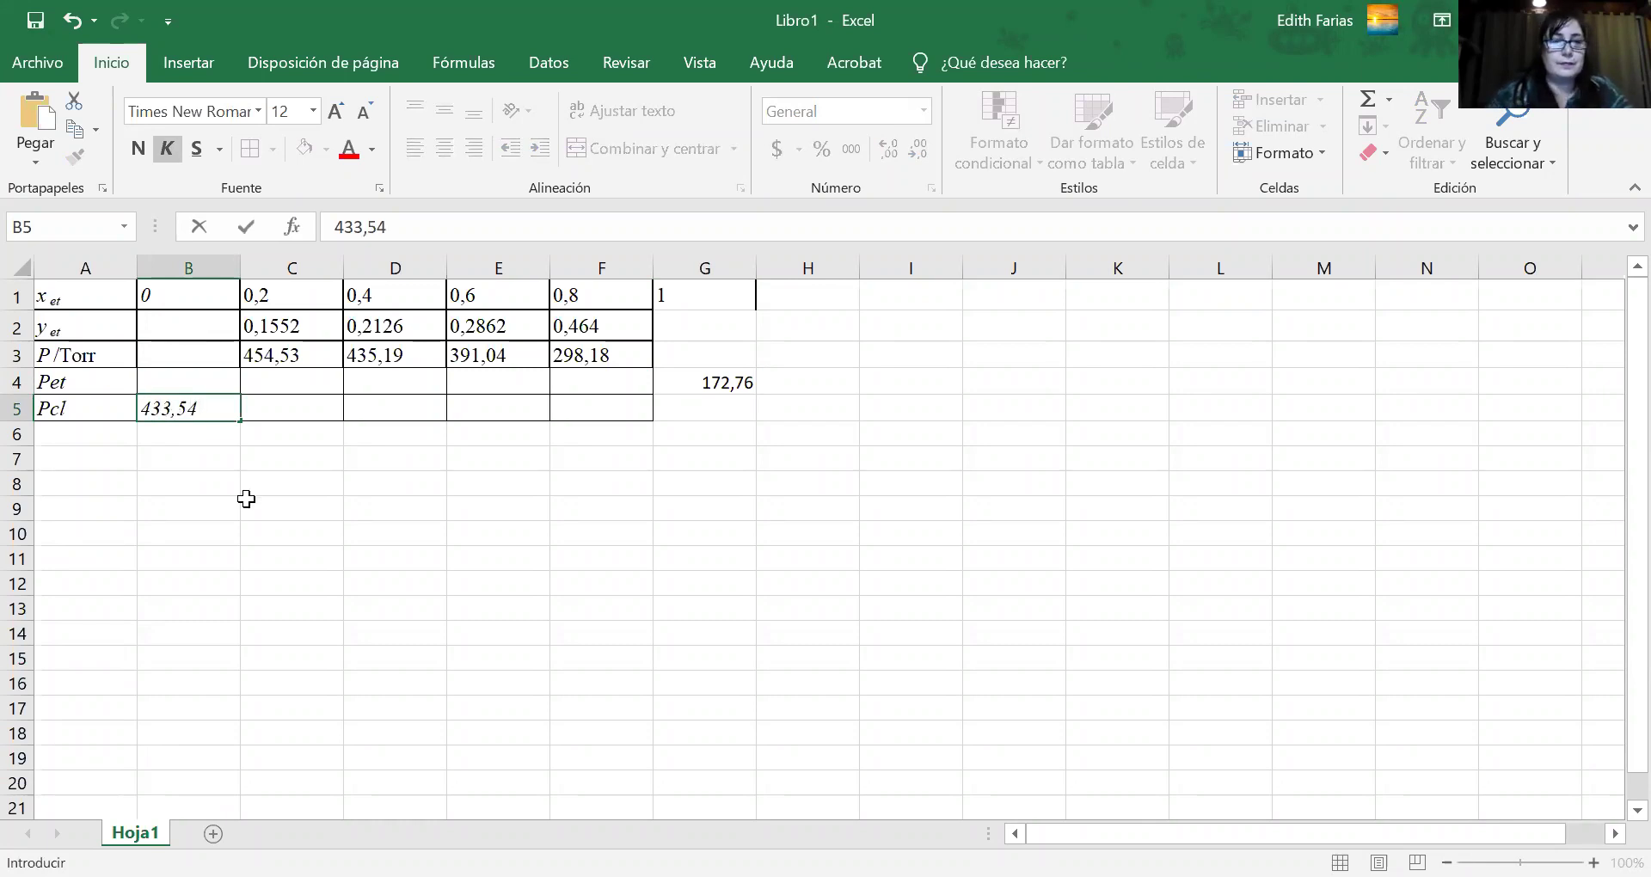
click(348, 533)
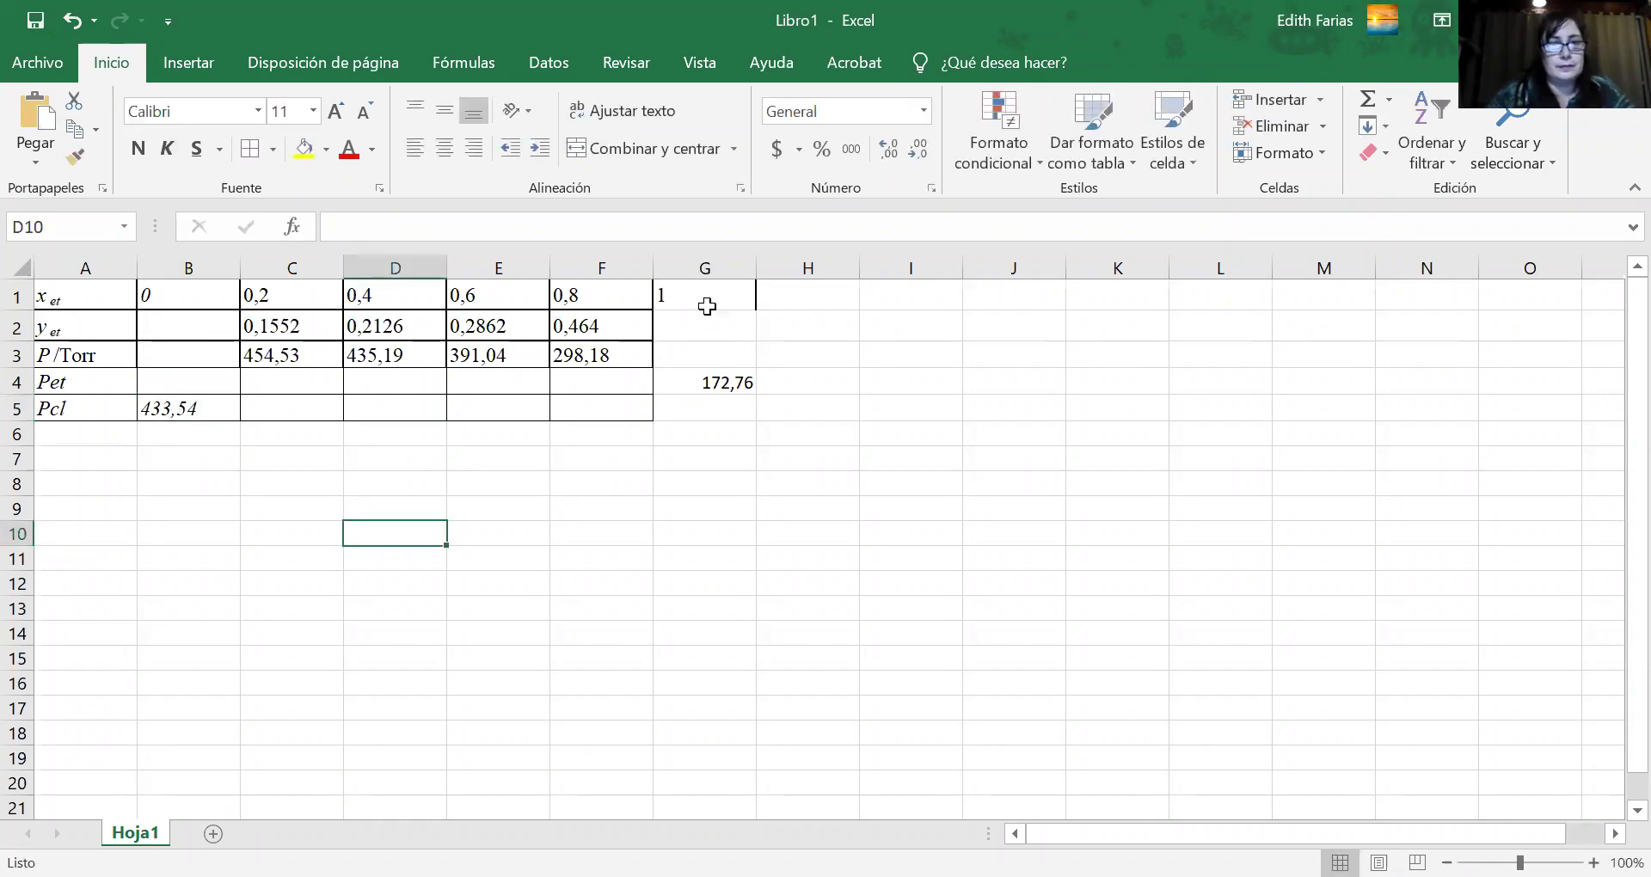
Apply all borders to the cells G1:G5.
drag(701, 301, 732, 418)
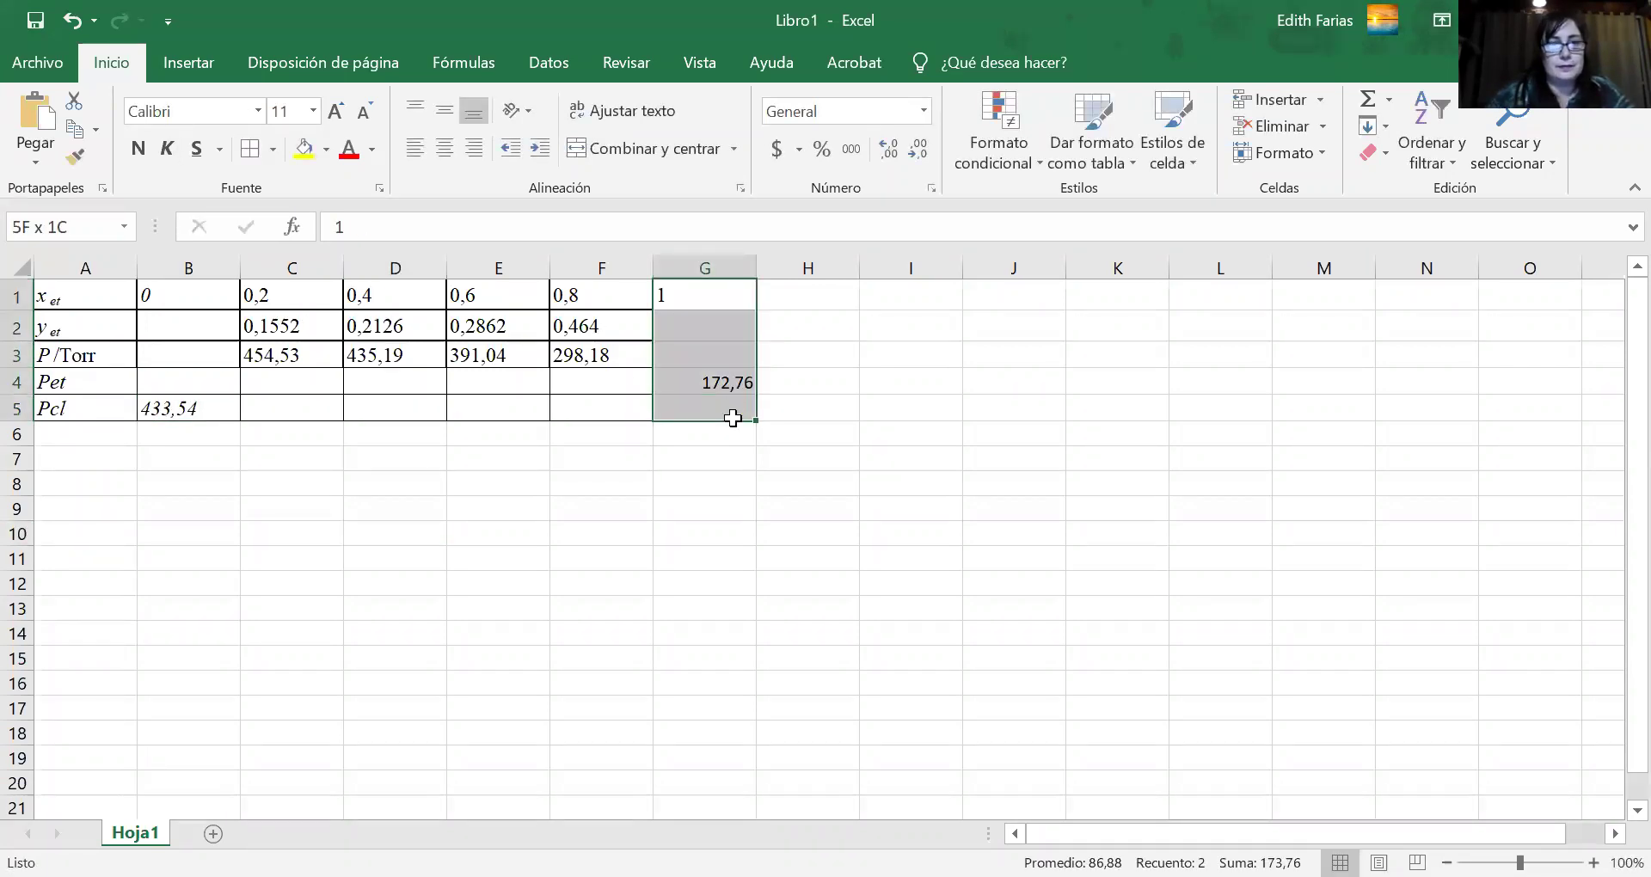
click(689, 501)
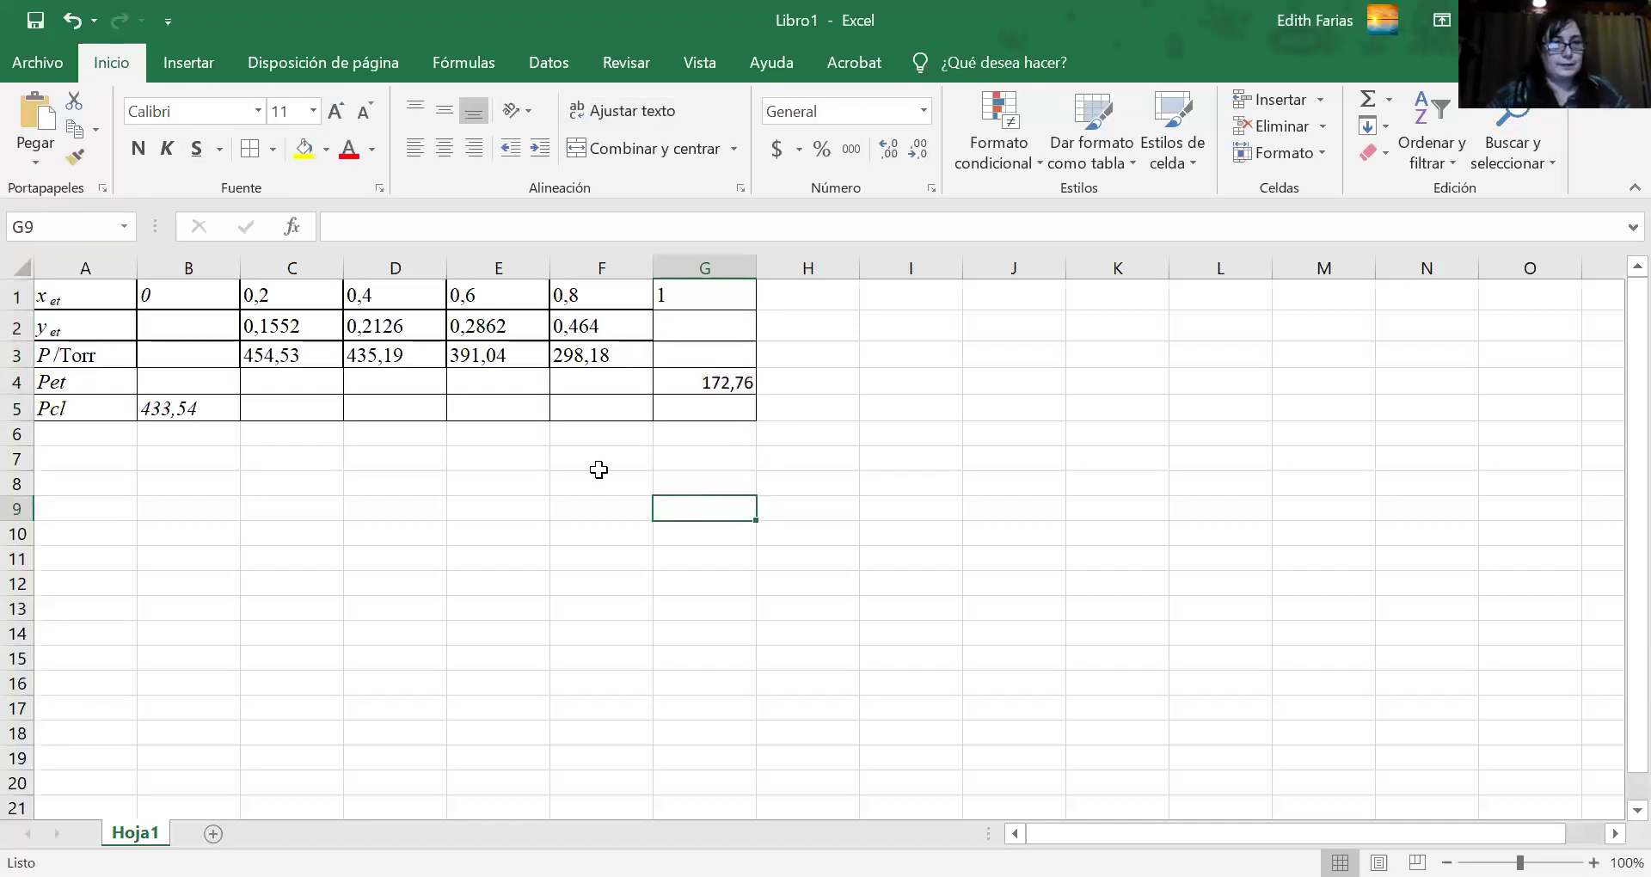
Fill the pure-component columns B1:B5 and G1:G5 with yellow.
click(180, 327)
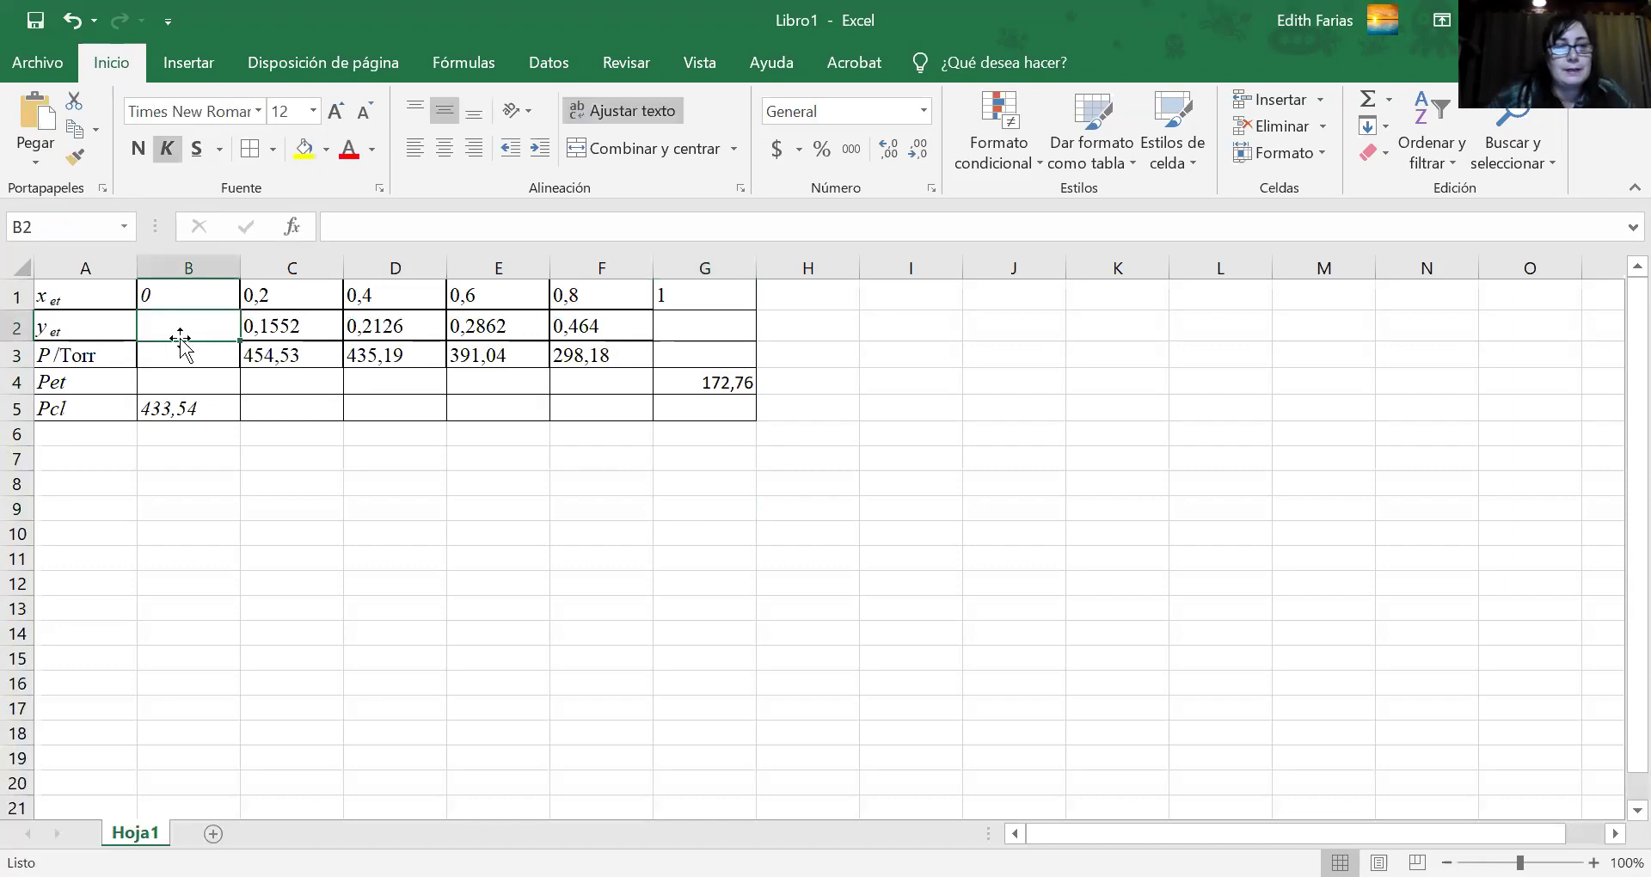
click(178, 295)
drag(179, 314, 176, 408)
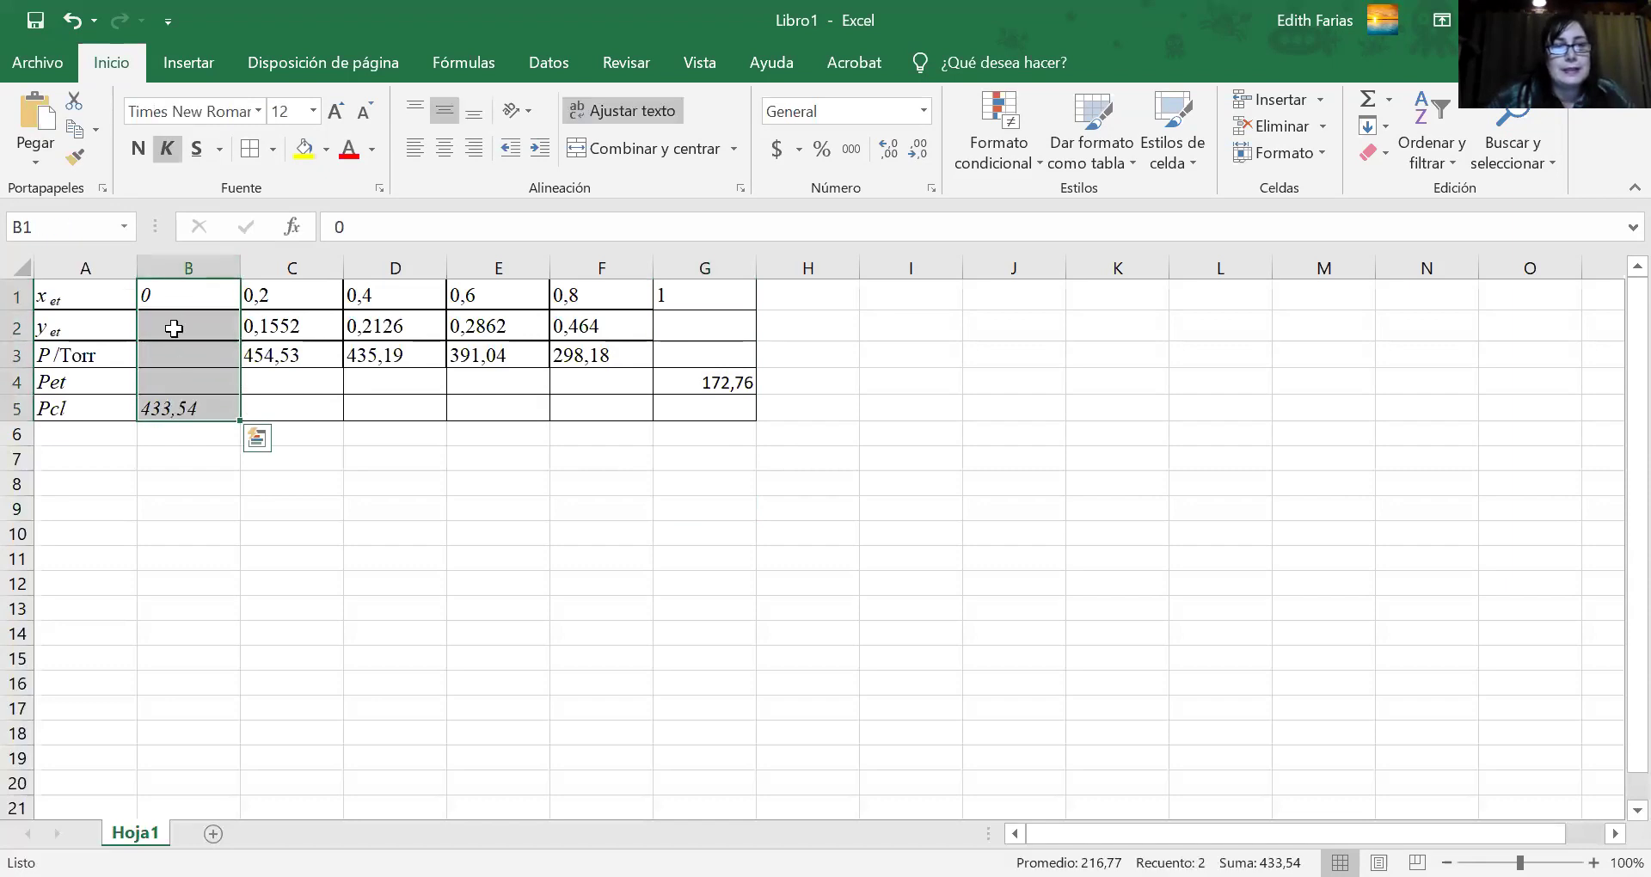
click(304, 148)
drag(666, 297, 688, 383)
click(303, 159)
click(874, 533)
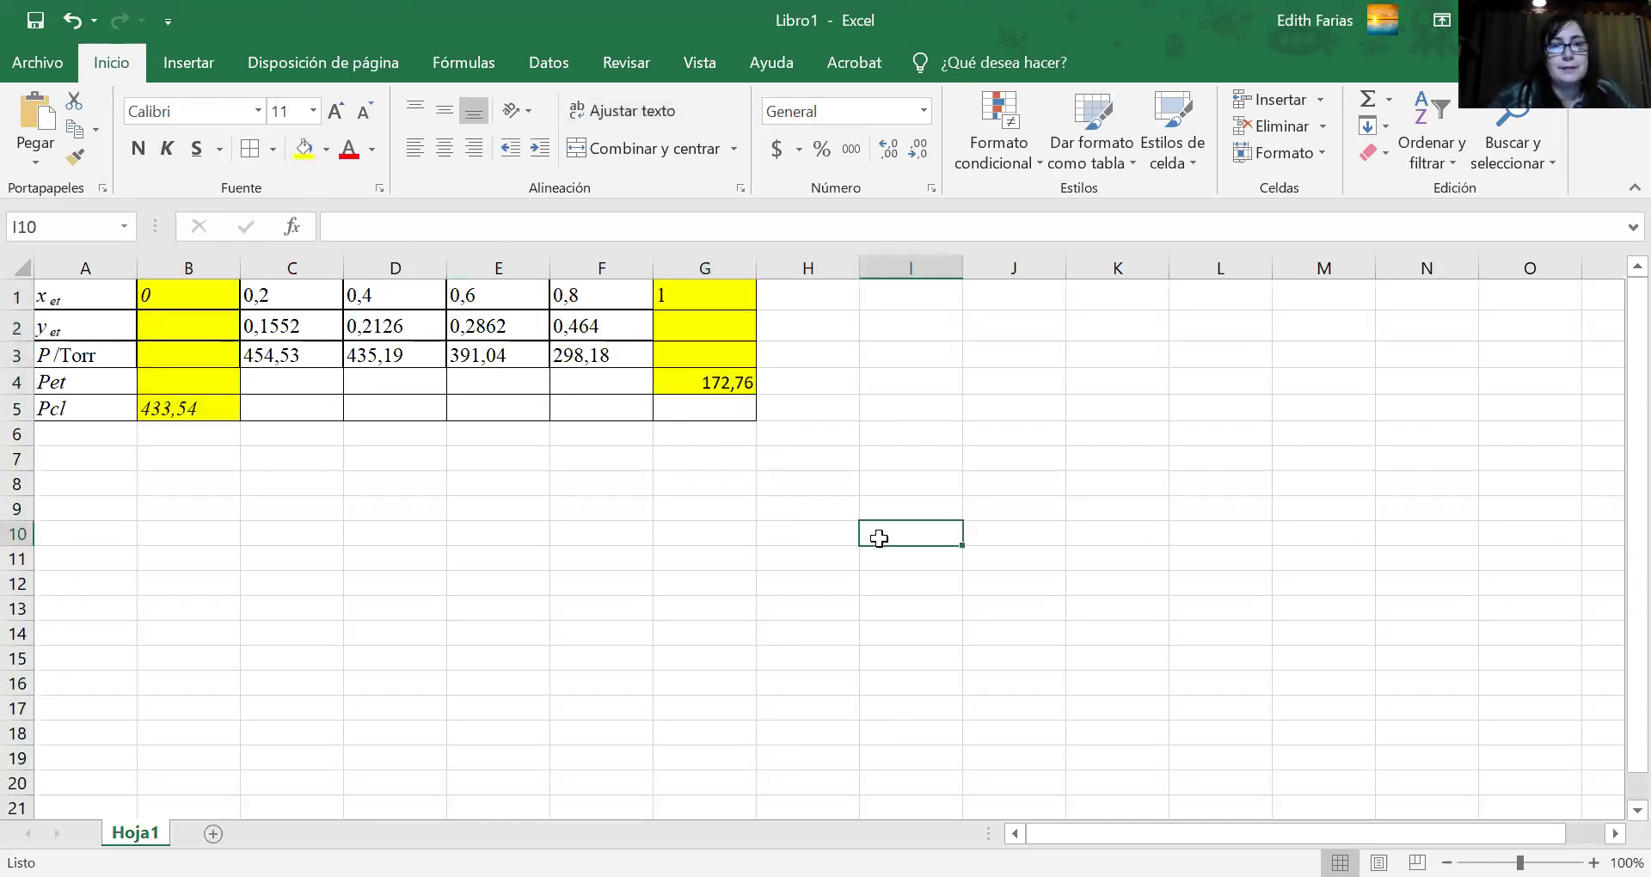
click(690, 412)
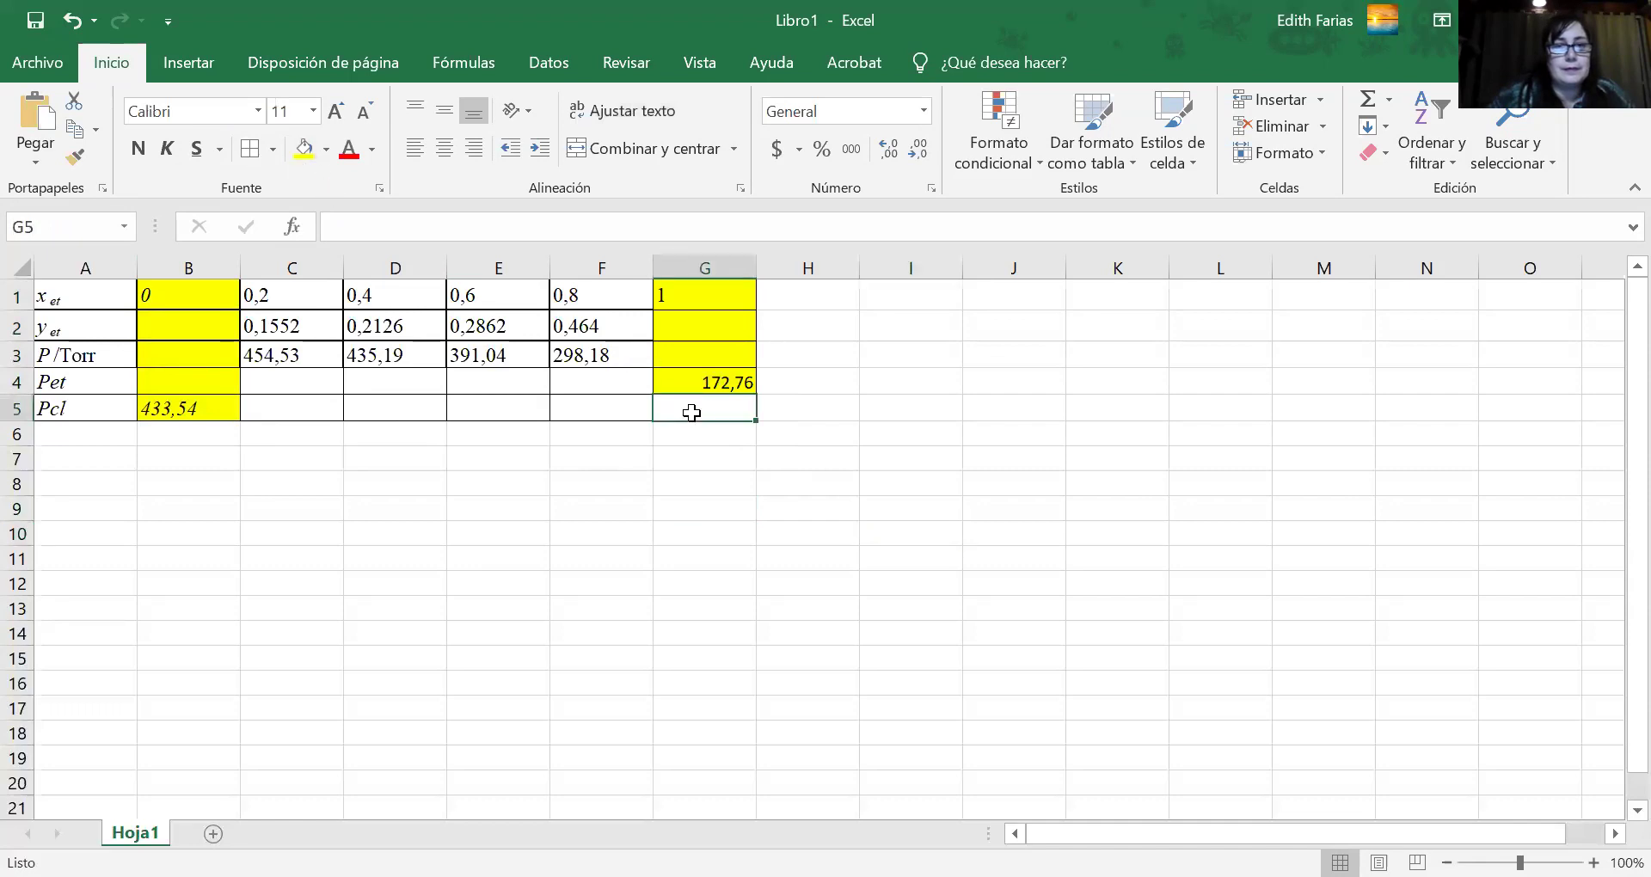
click(305, 159)
click(428, 475)
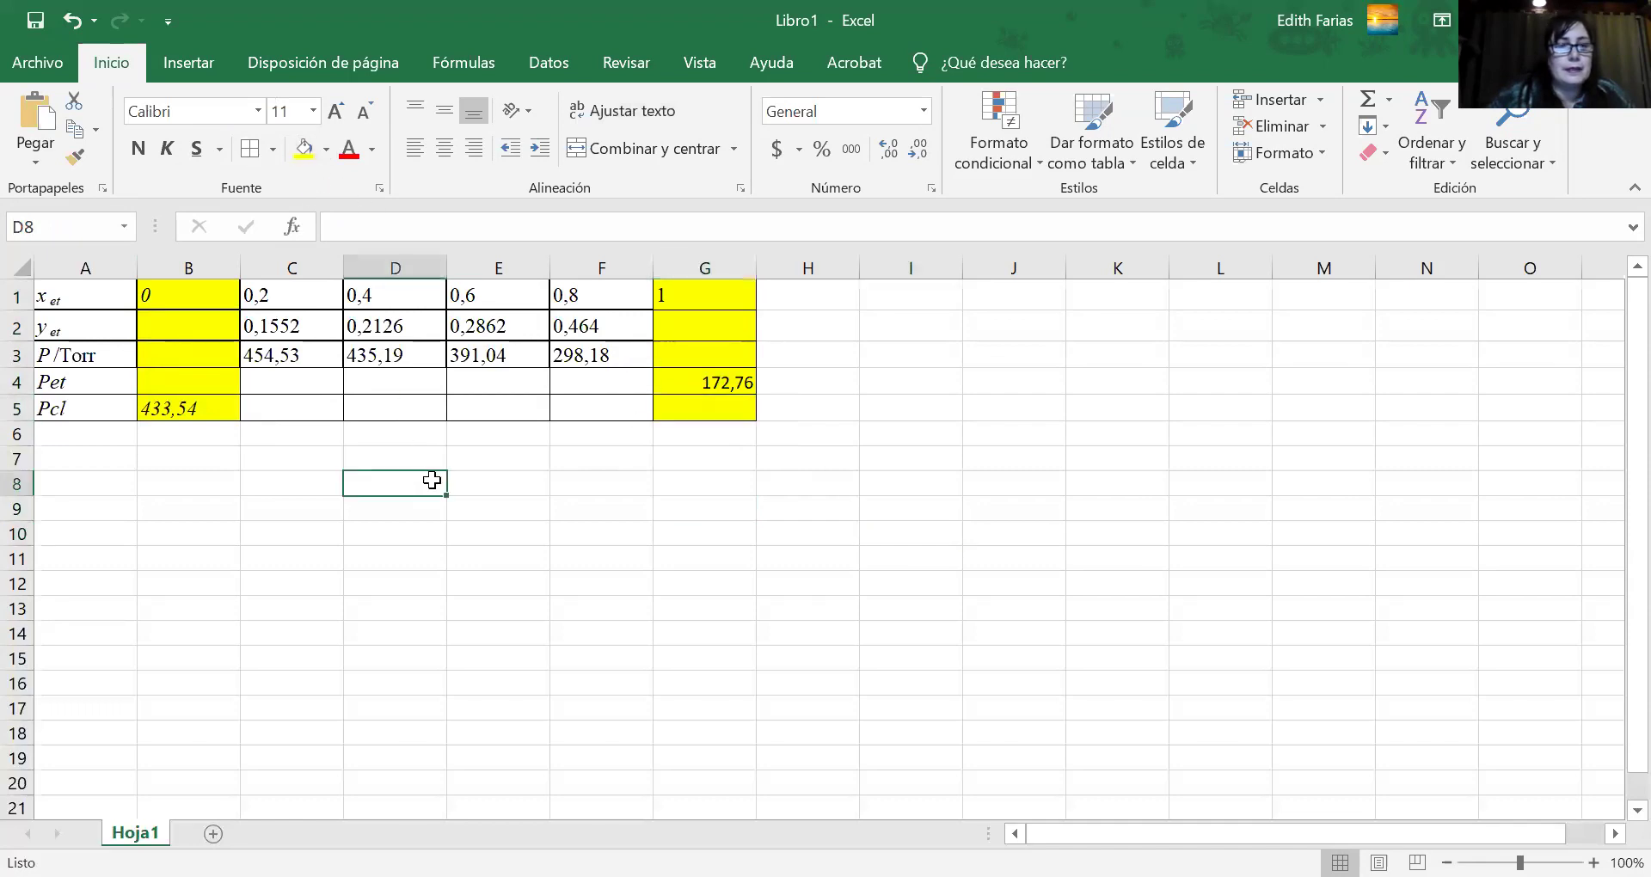
Compute Pet in C4 with the formula =C2*C3 and fill it across to F4.
click(275, 389)
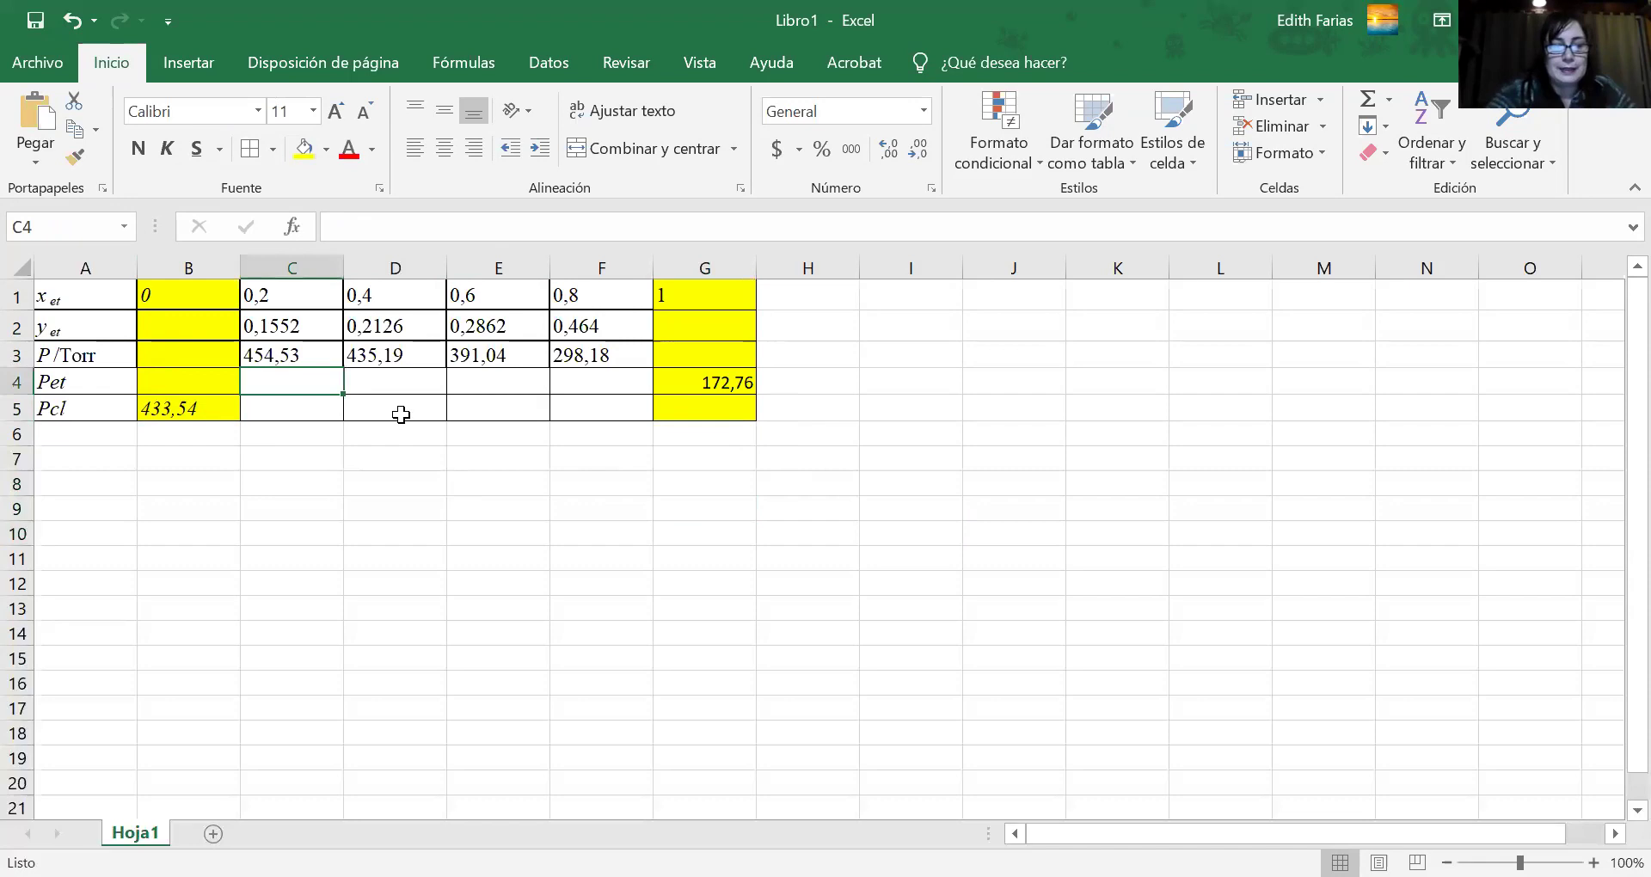
text(=)
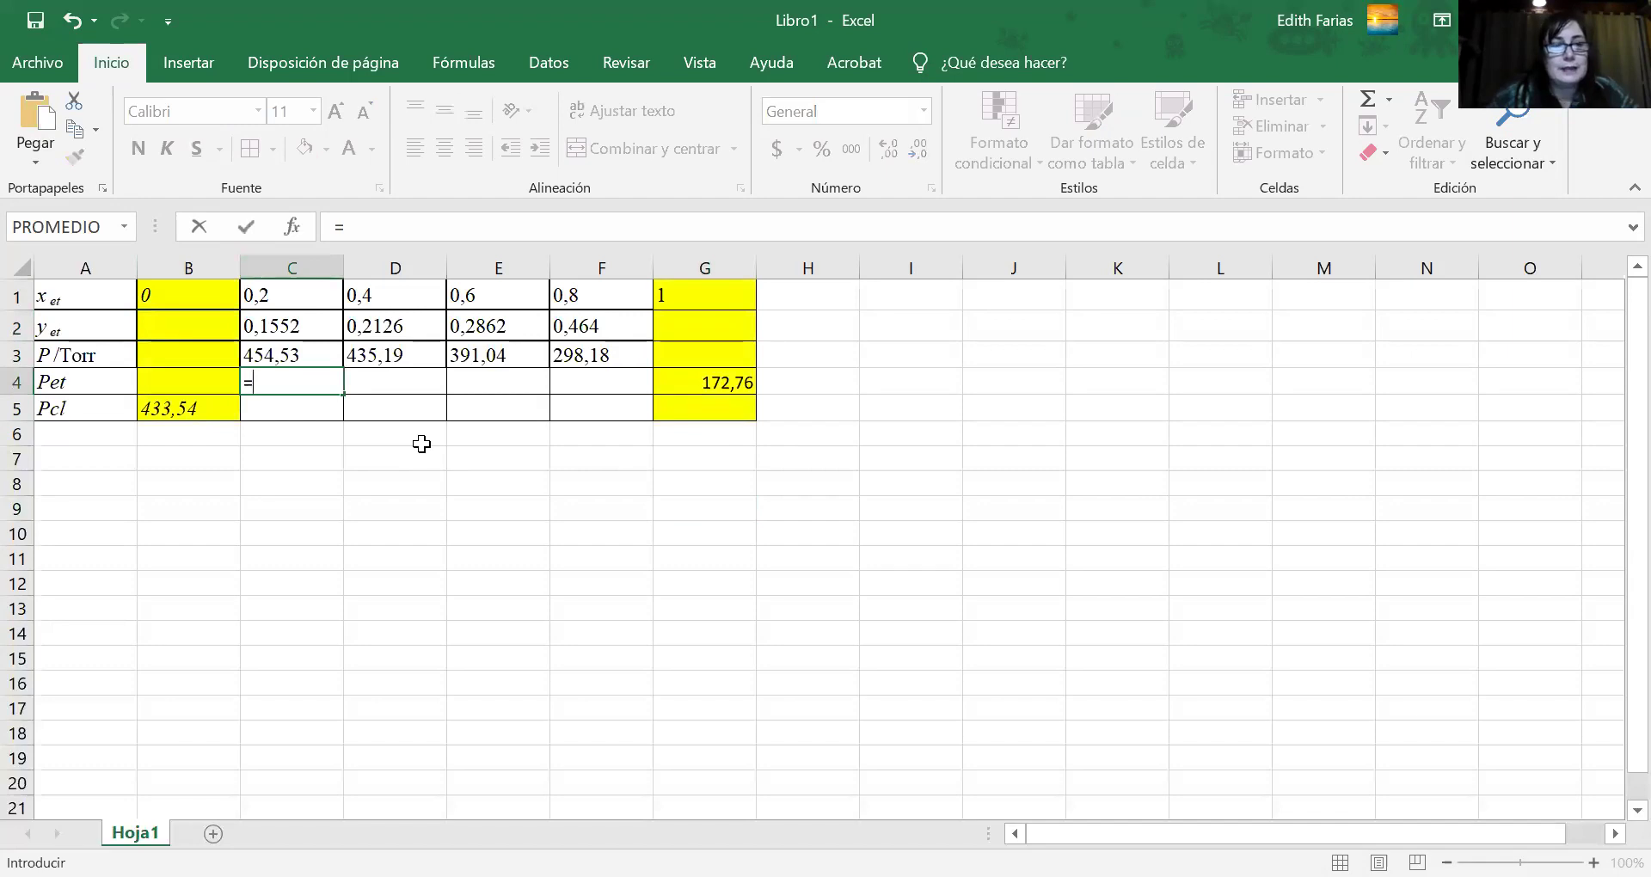
click(261, 326)
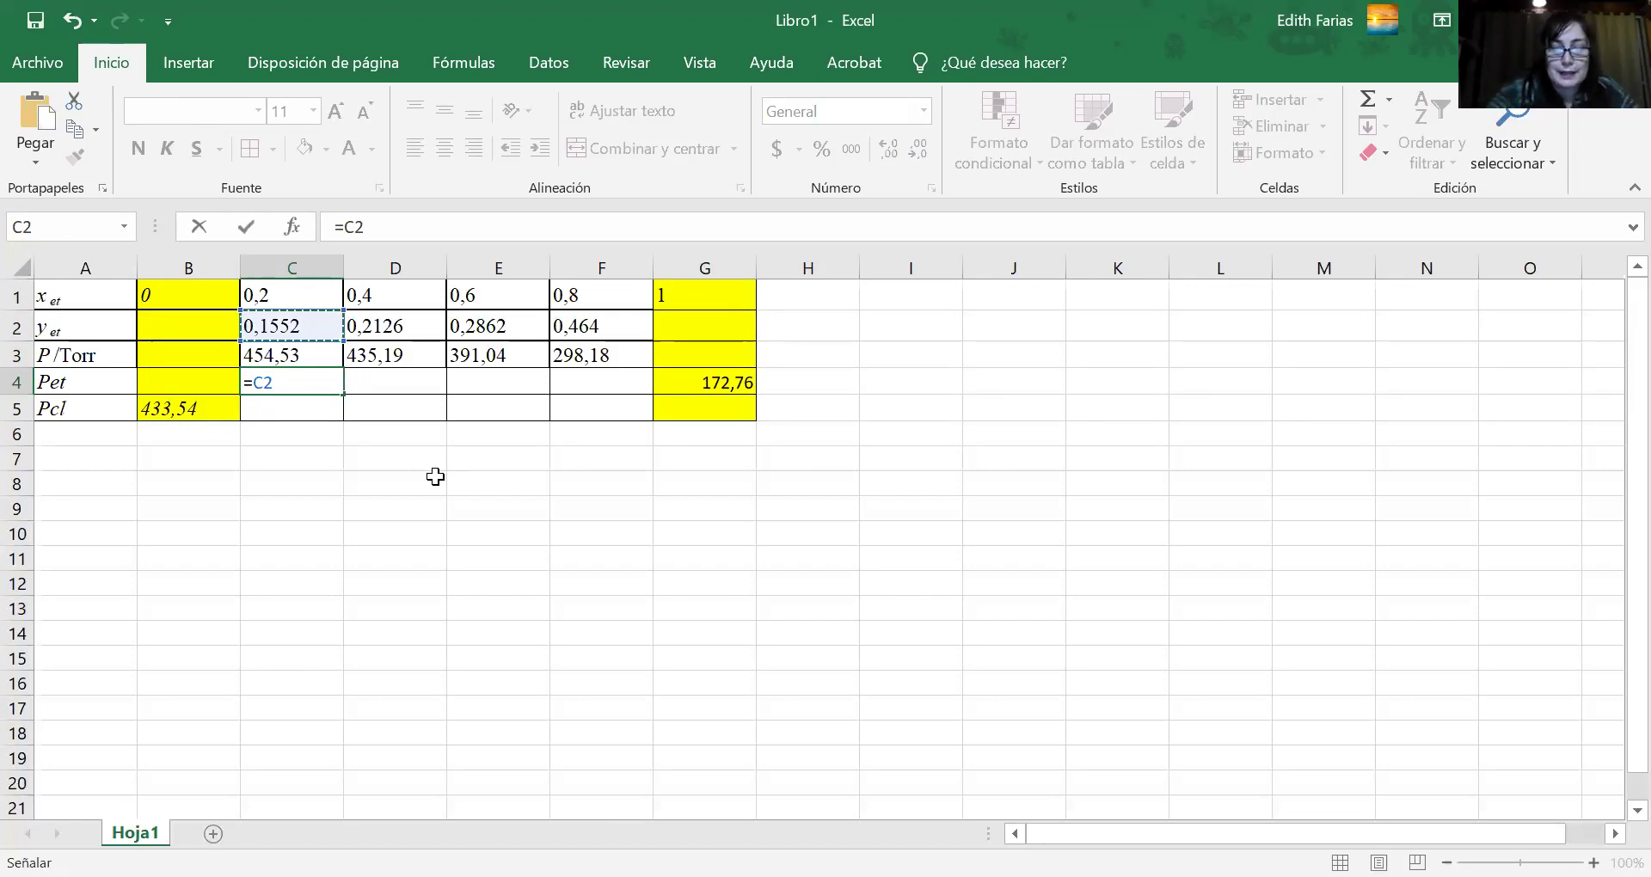
text(*)
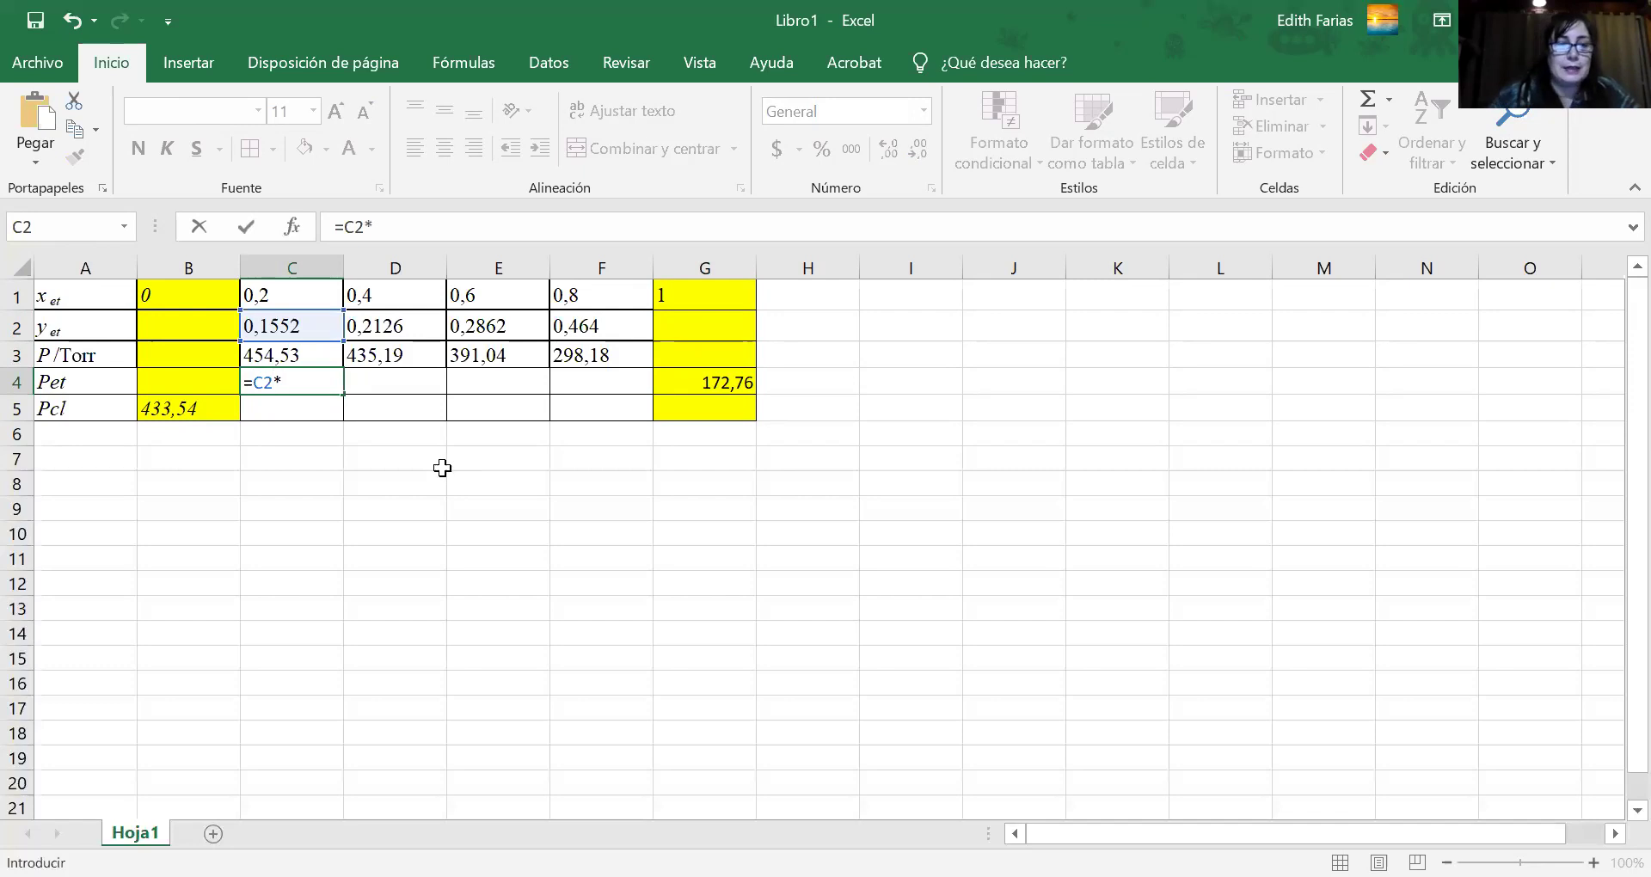
click(289, 356)
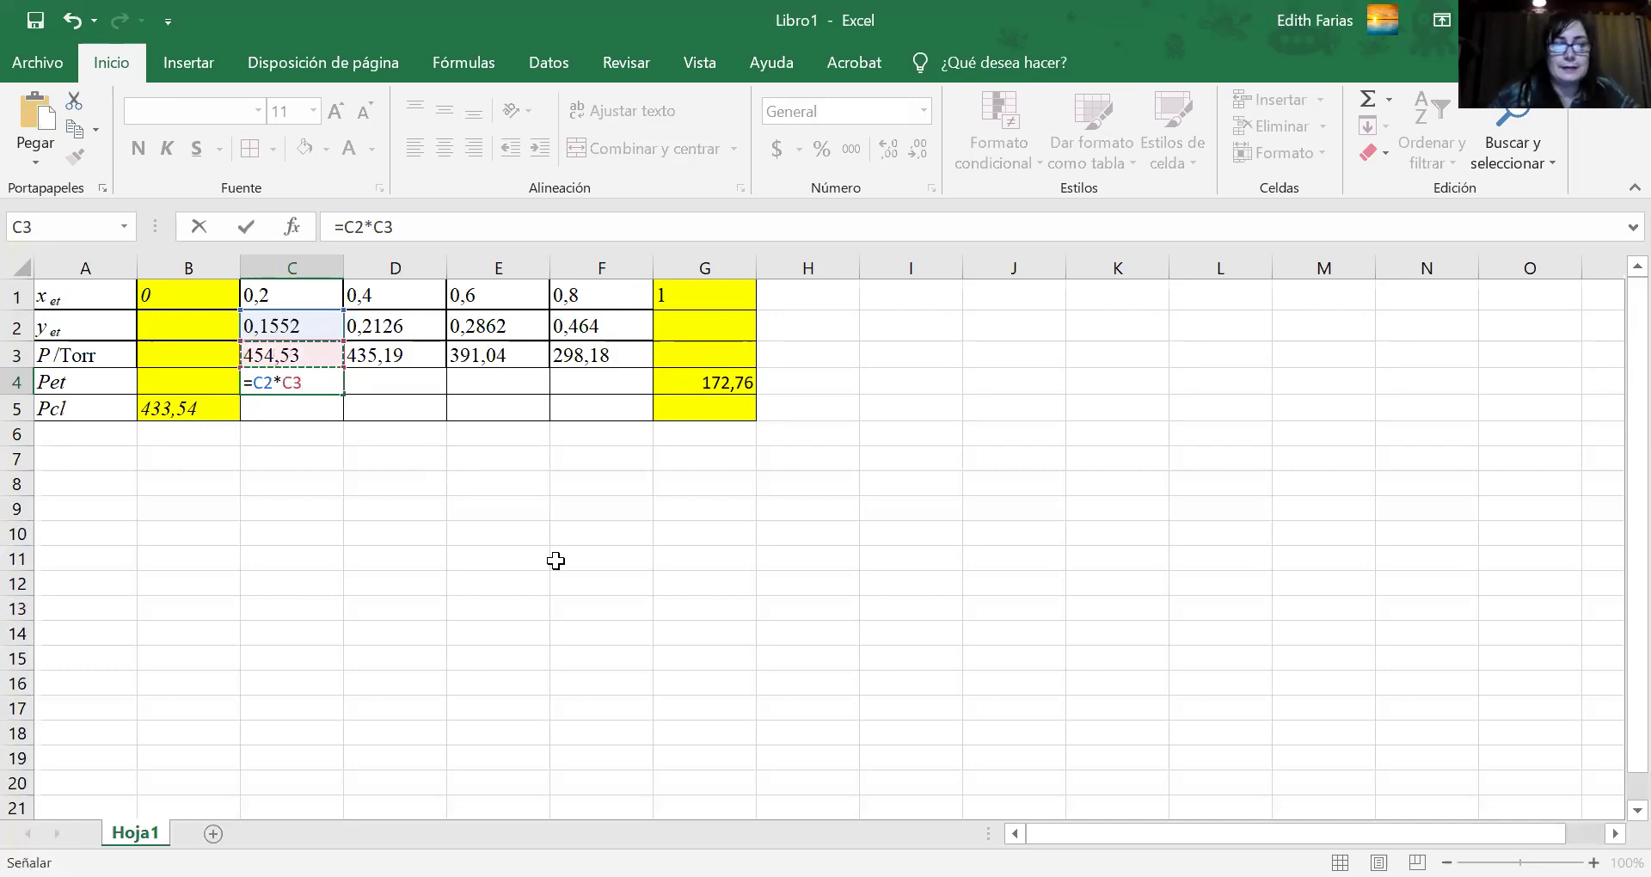
key(Return)
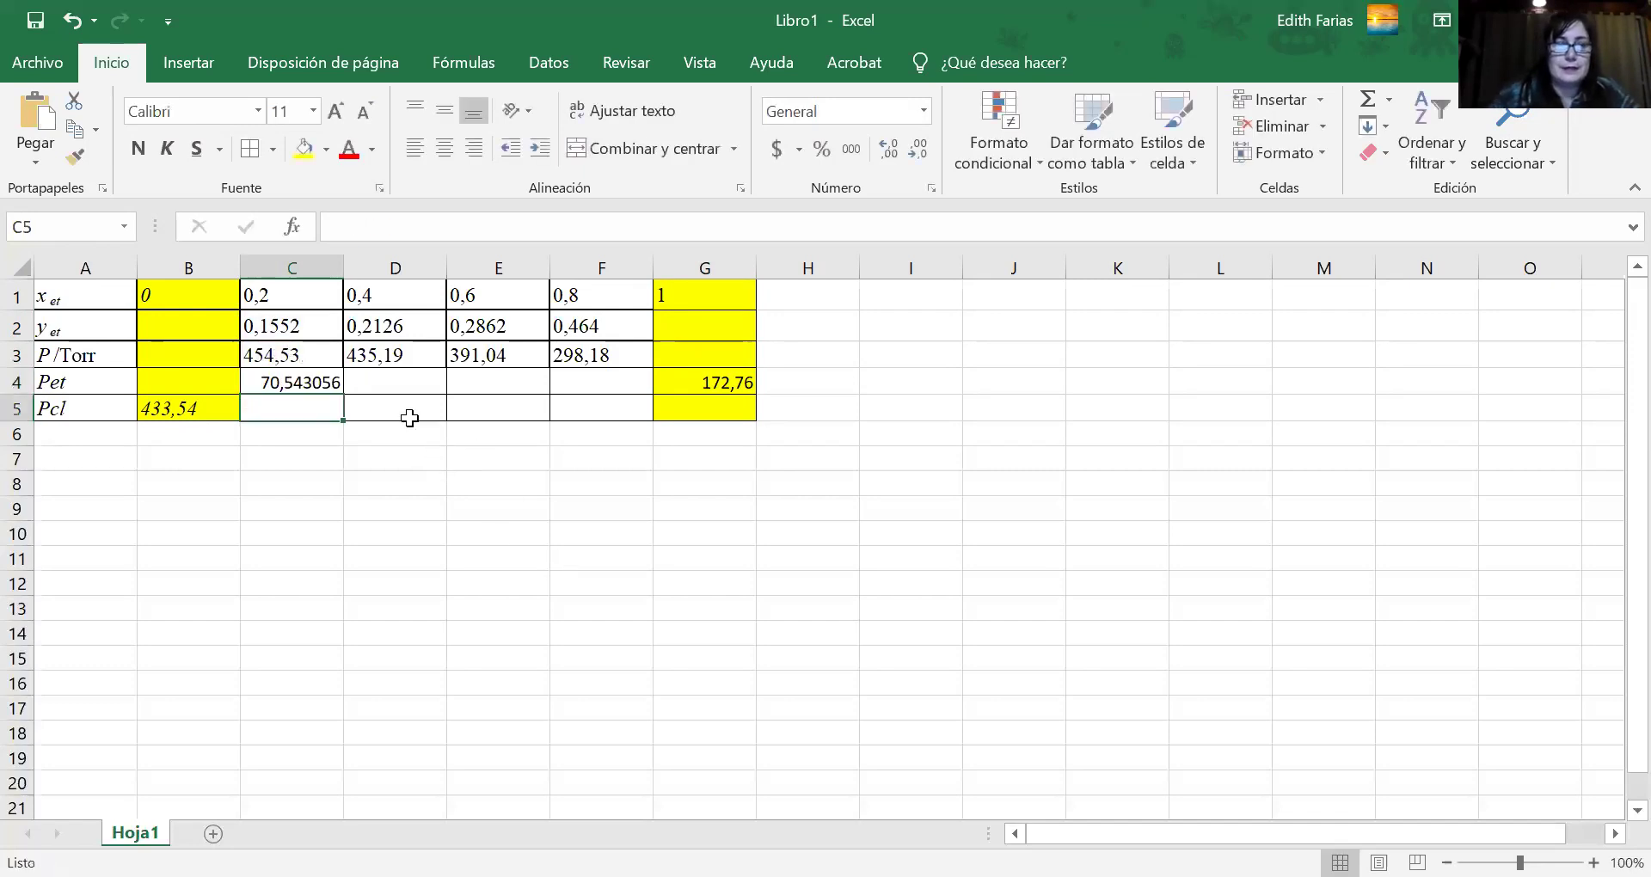
click(325, 381)
drag(347, 392, 611, 386)
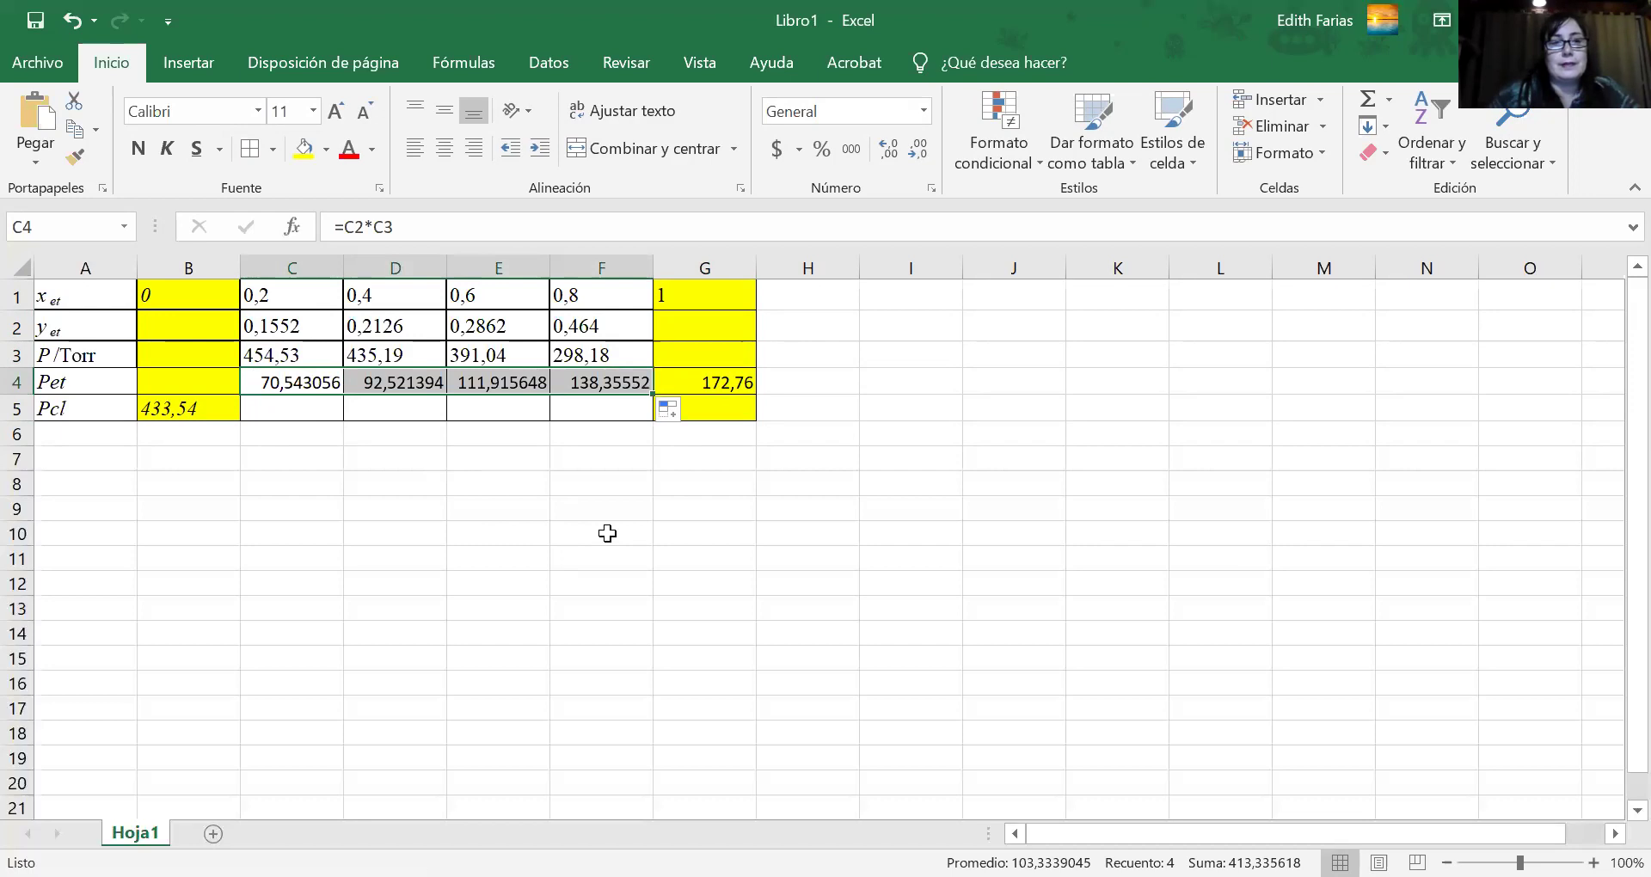
Compute Pcl in C5 with the formula =(1-C2)*C3.
click(301, 412)
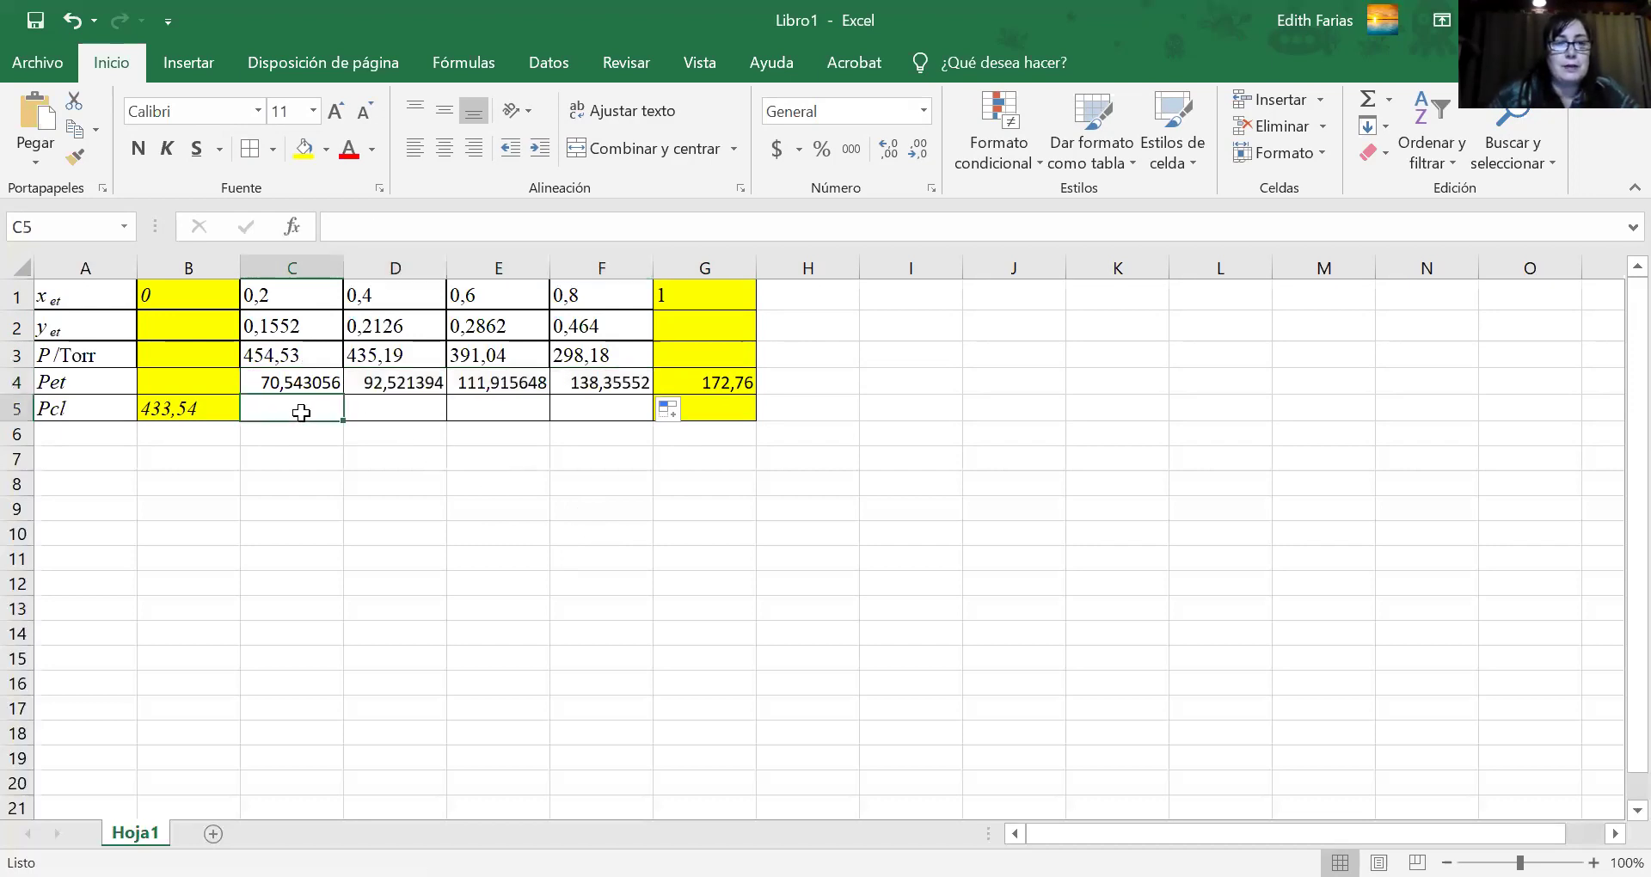
text(=)
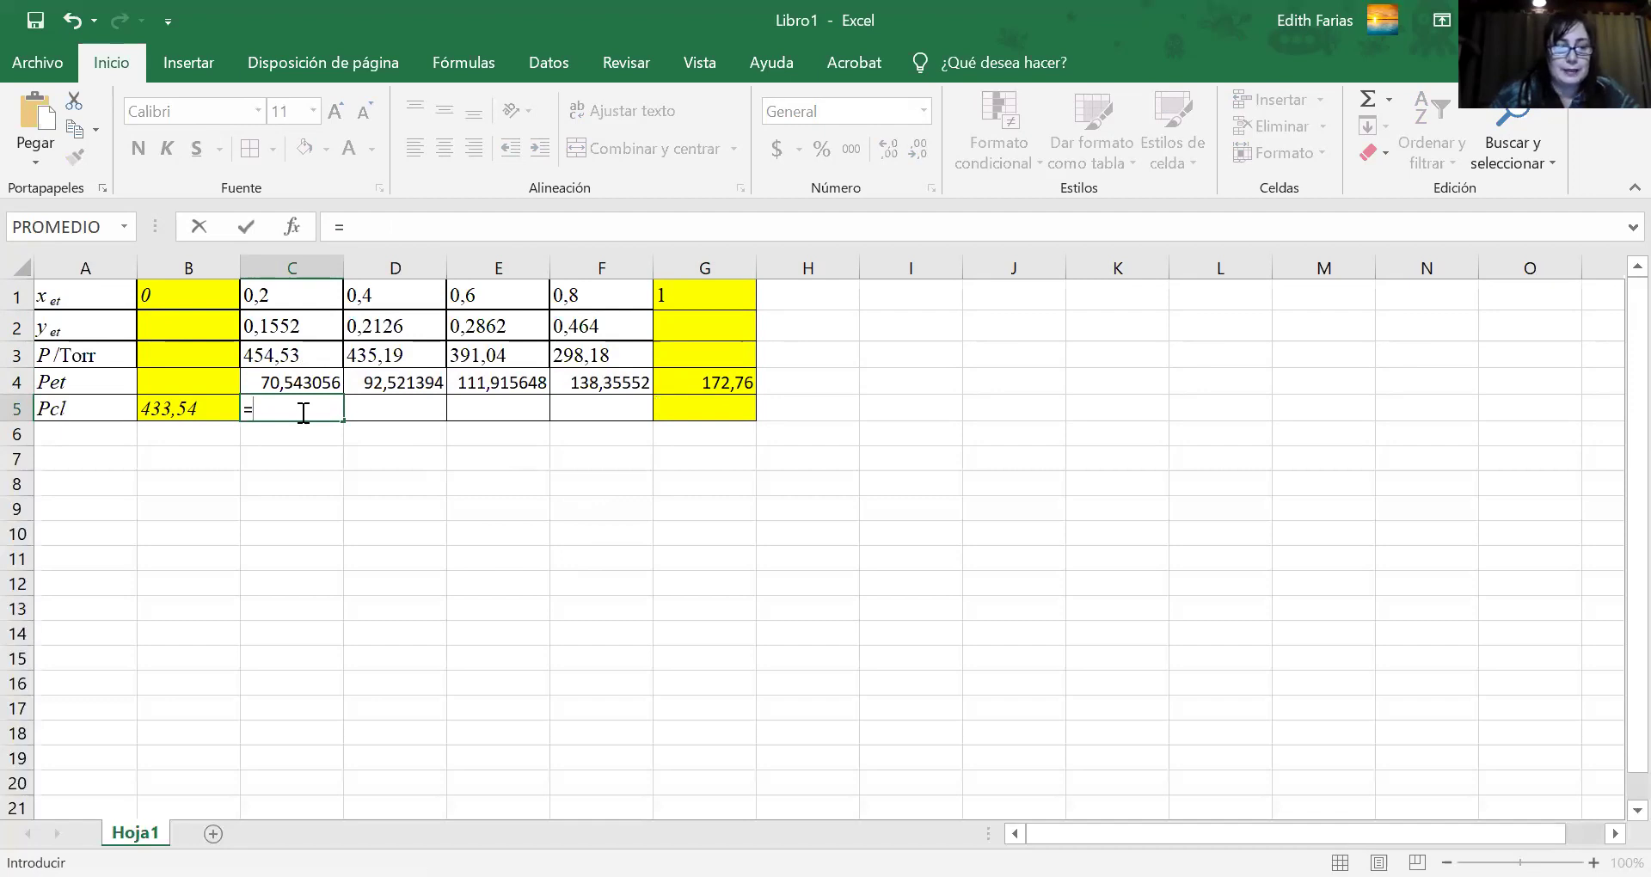
text(()
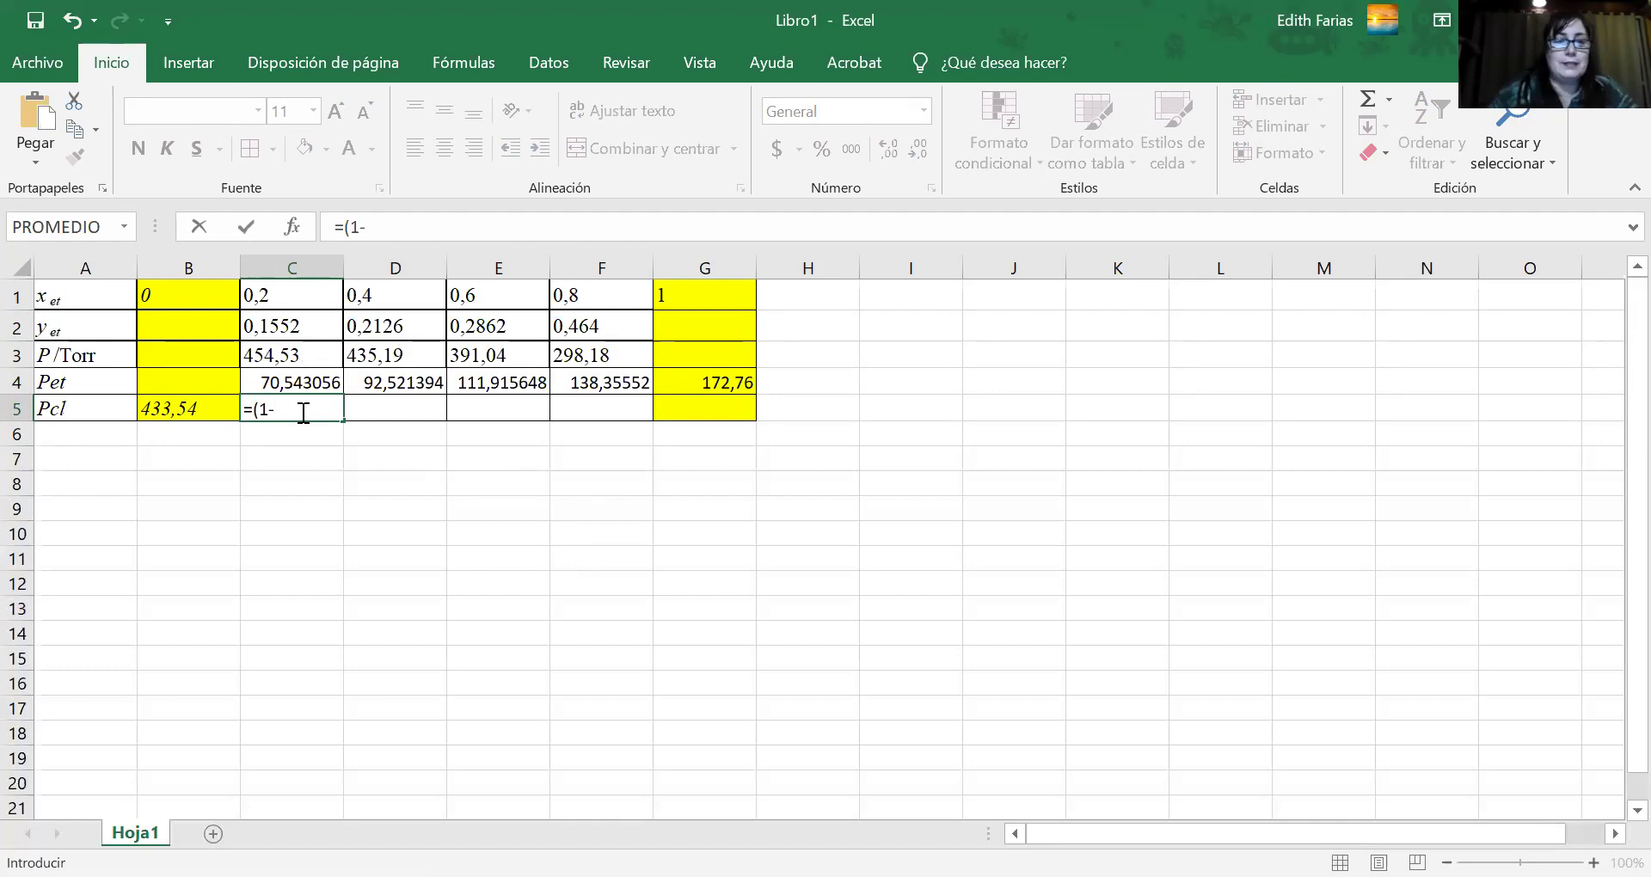
text(1-)
click(276, 325)
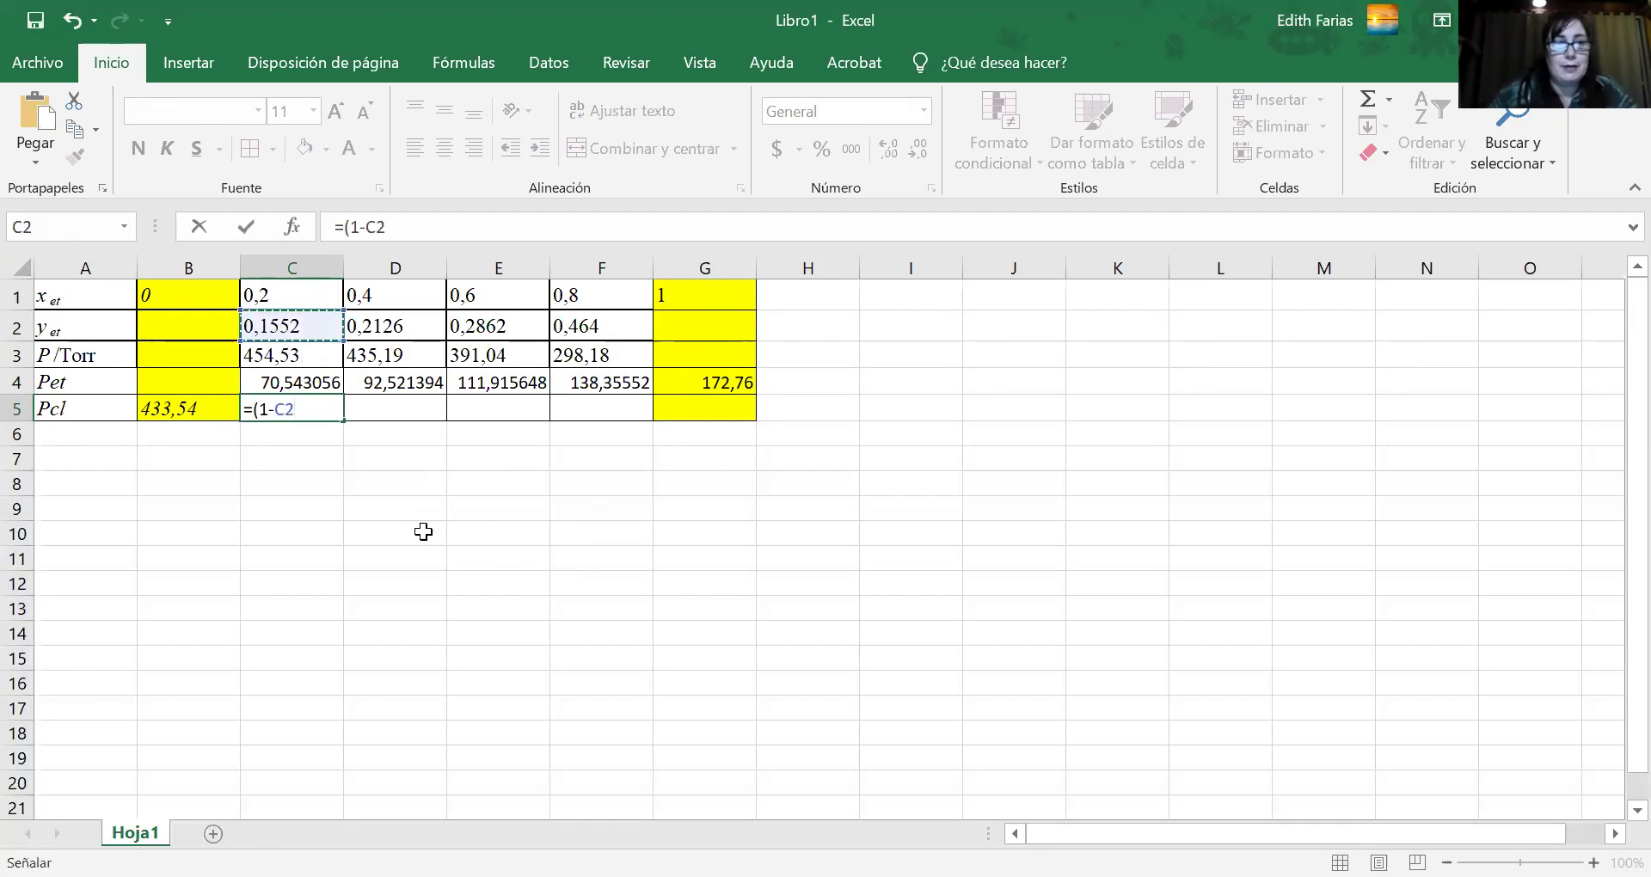
text()*)
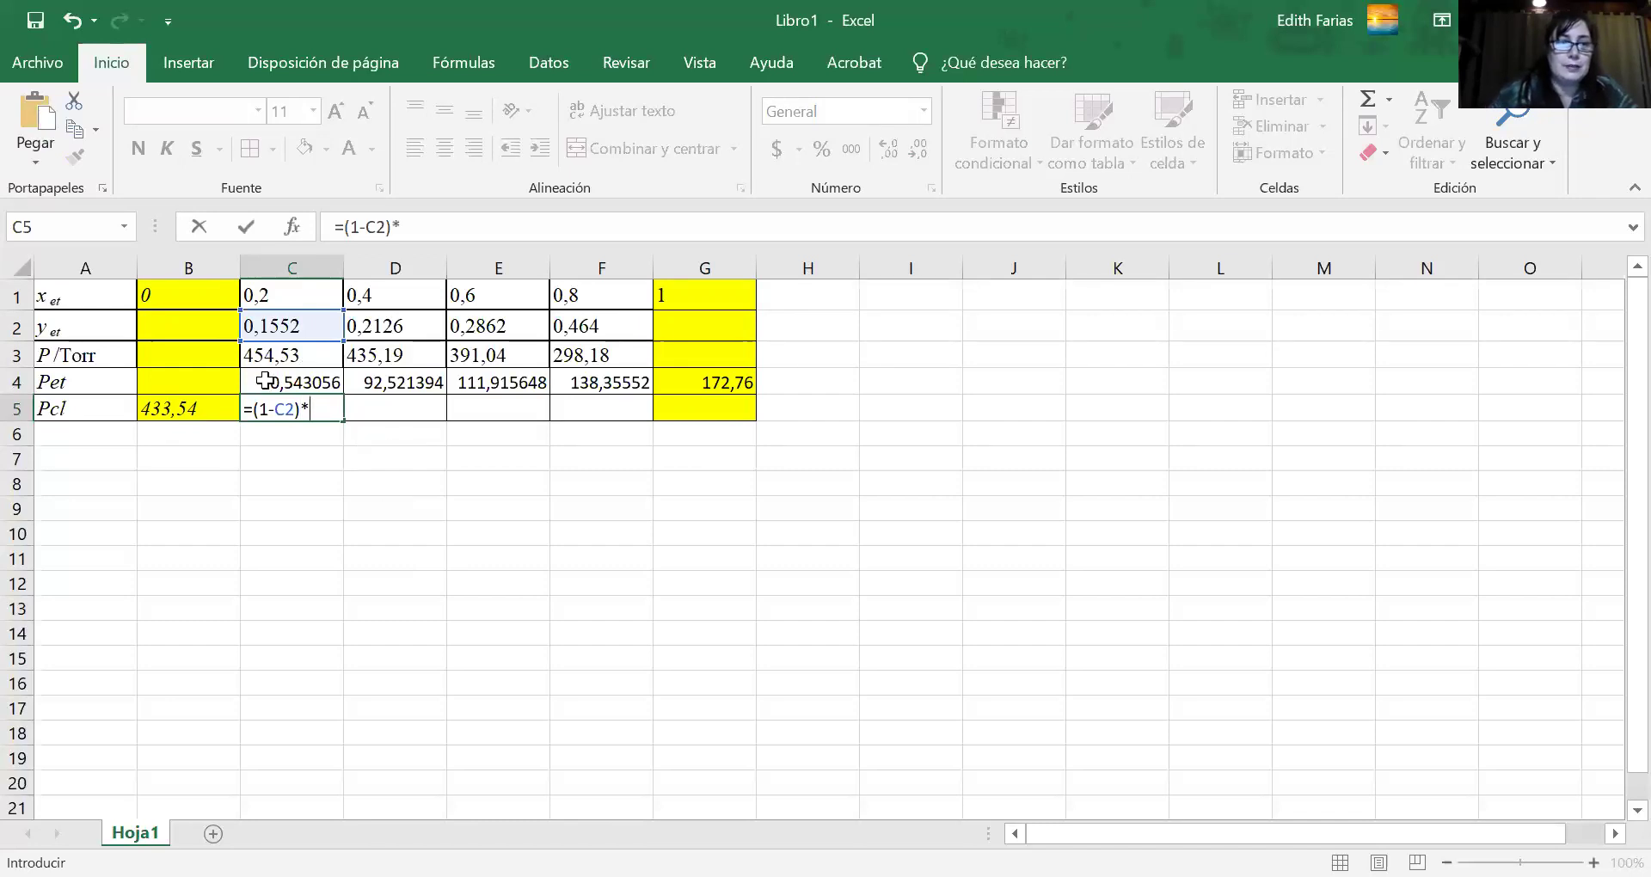
click(267, 382)
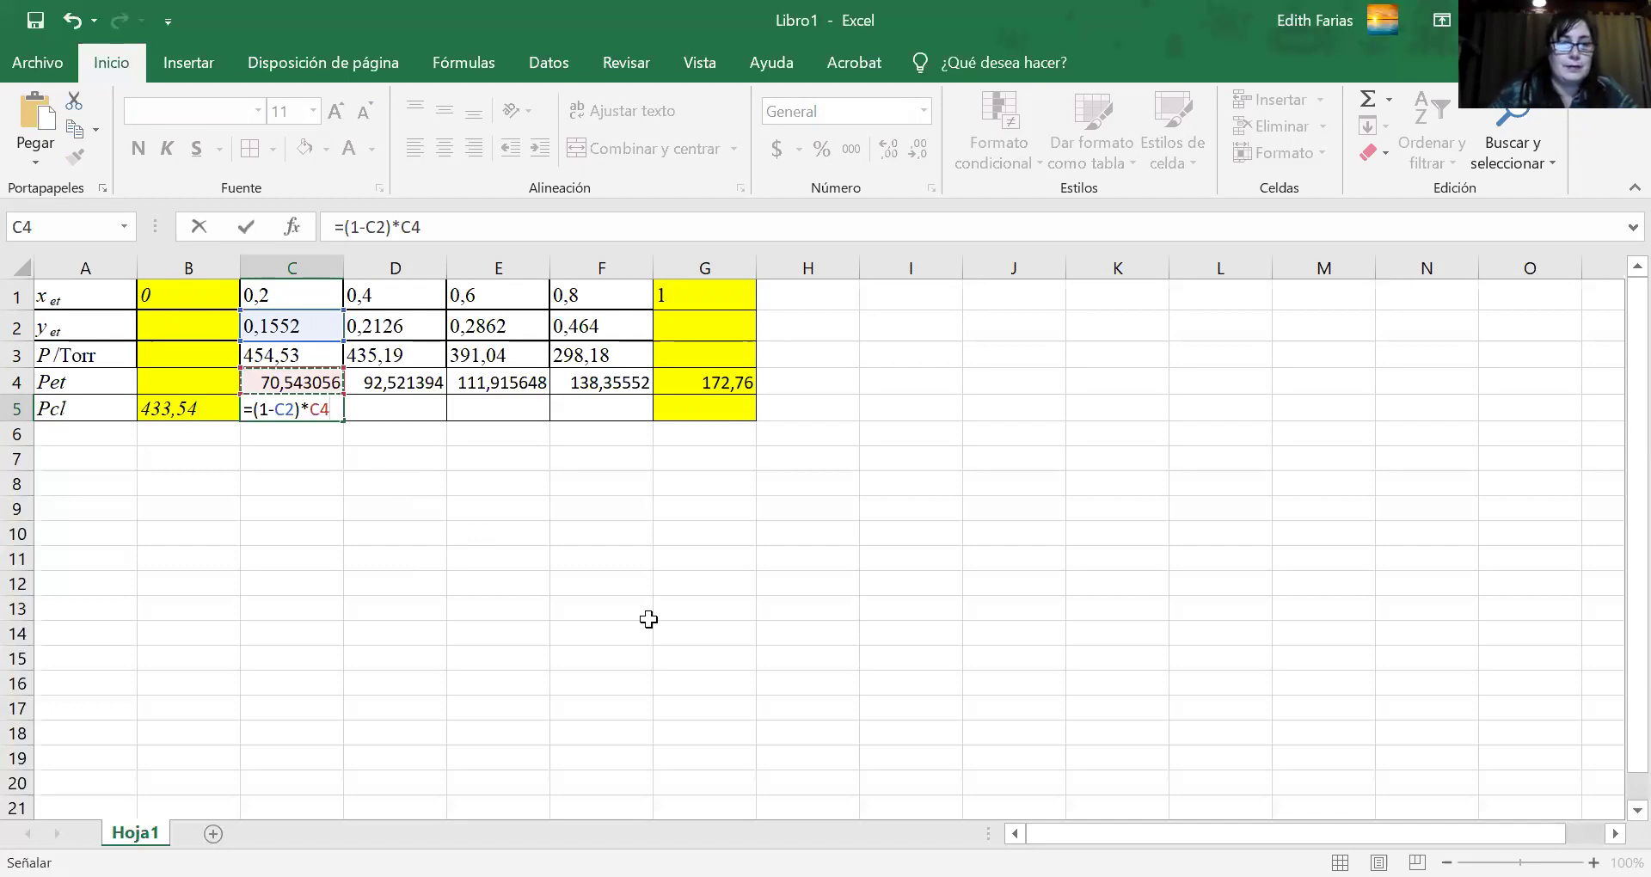
key(BackSpace)
key(BackSpace)
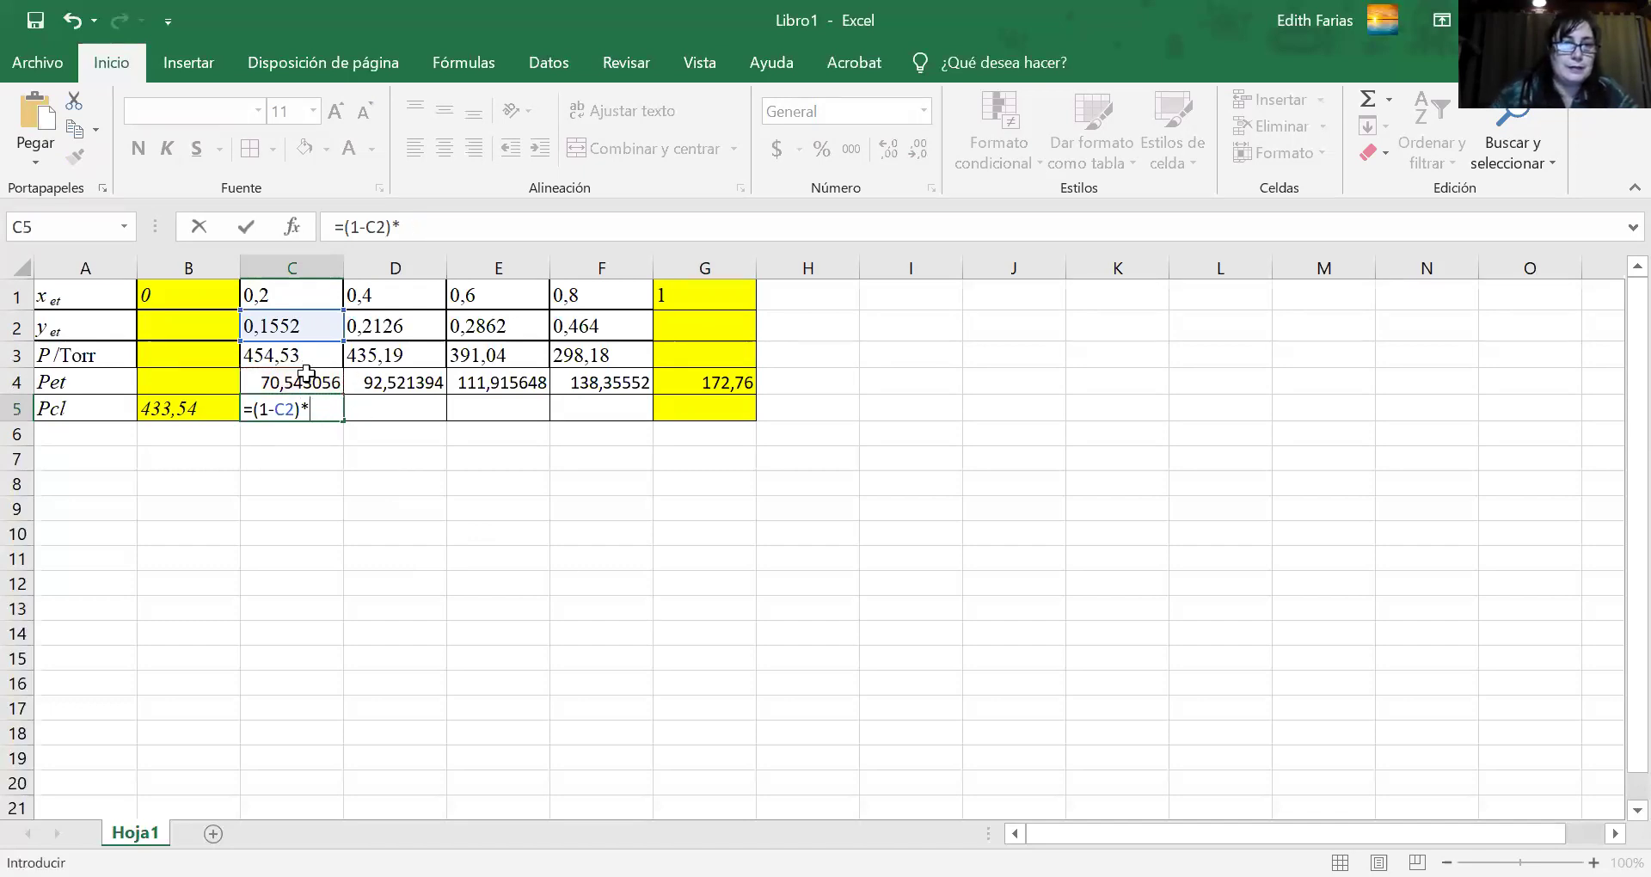
click(298, 362)
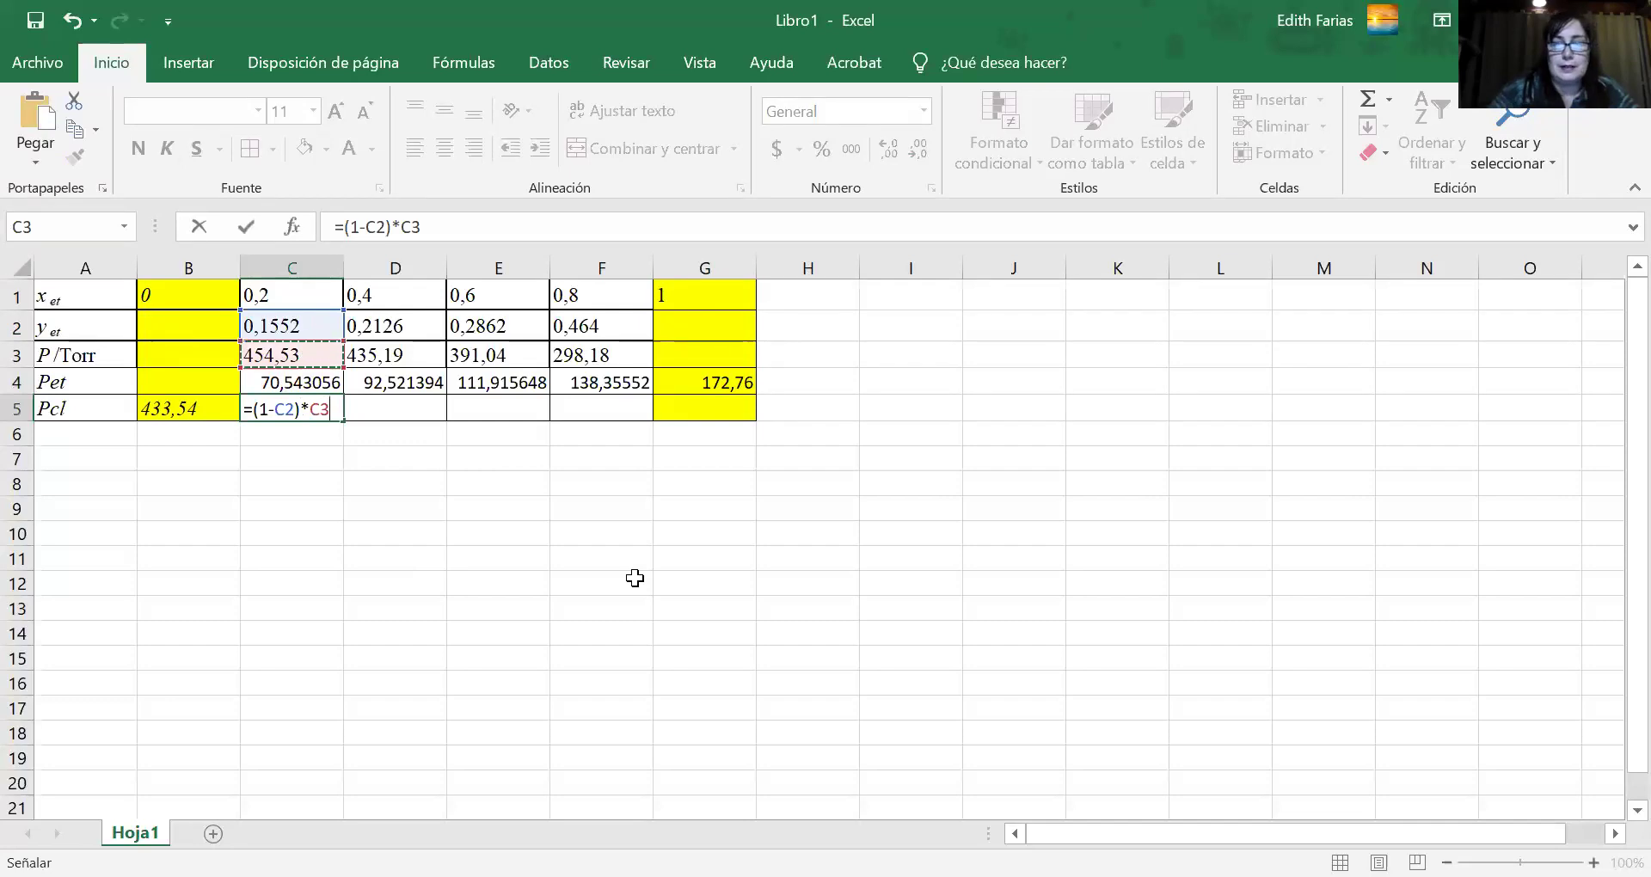
key(Return)
Fill the Pcl formula from C5 across to F5.
click(314, 411)
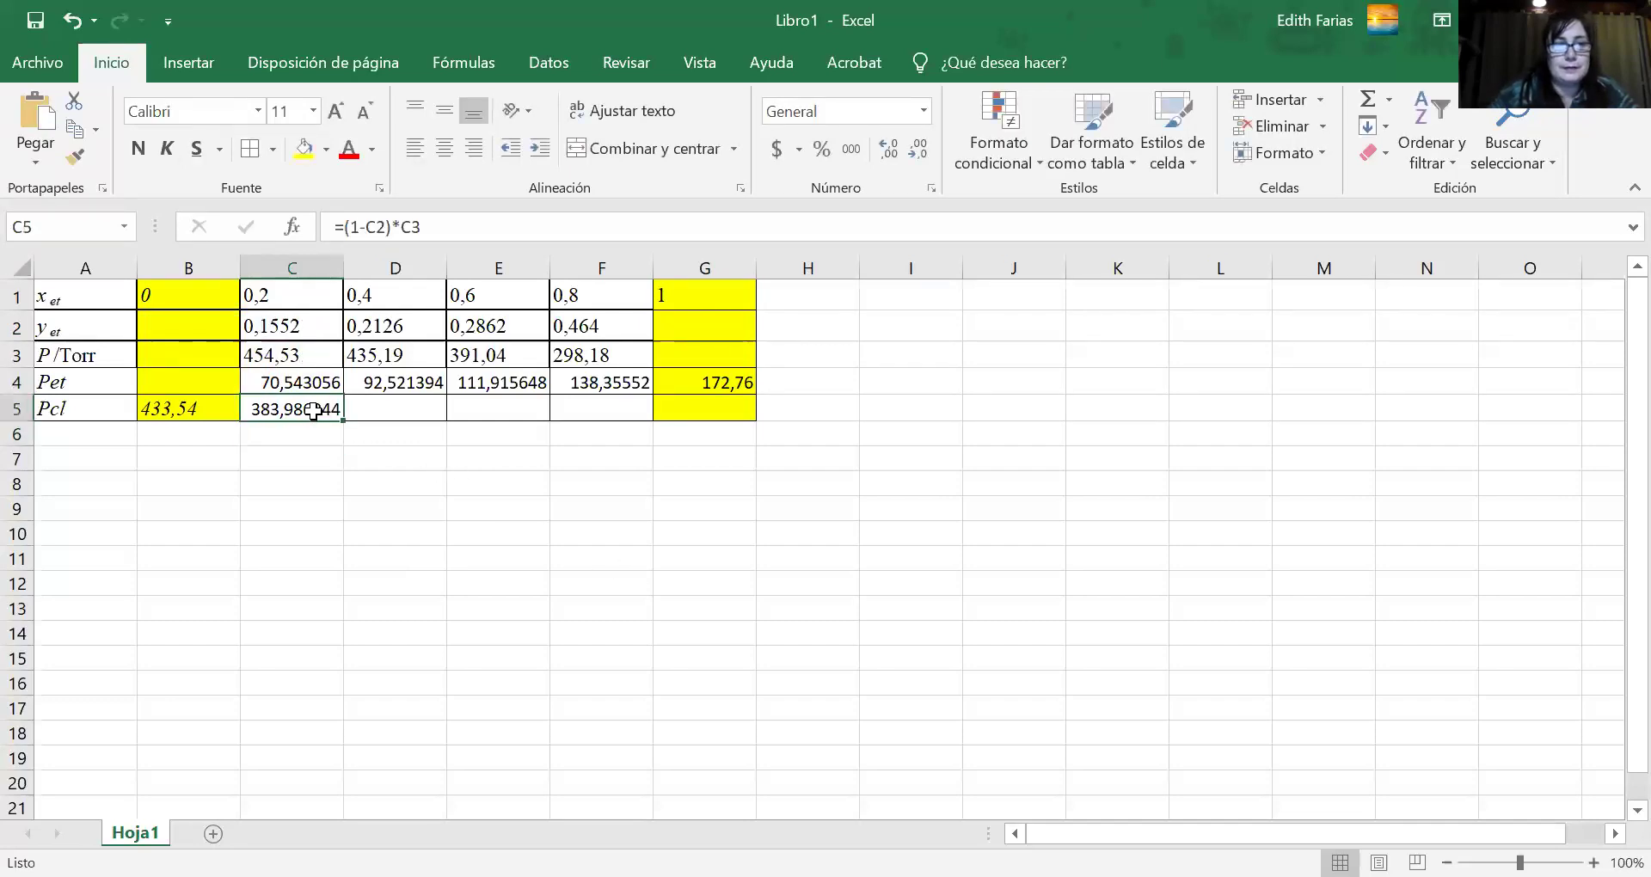
drag(343, 420, 627, 411)
click(982, 492)
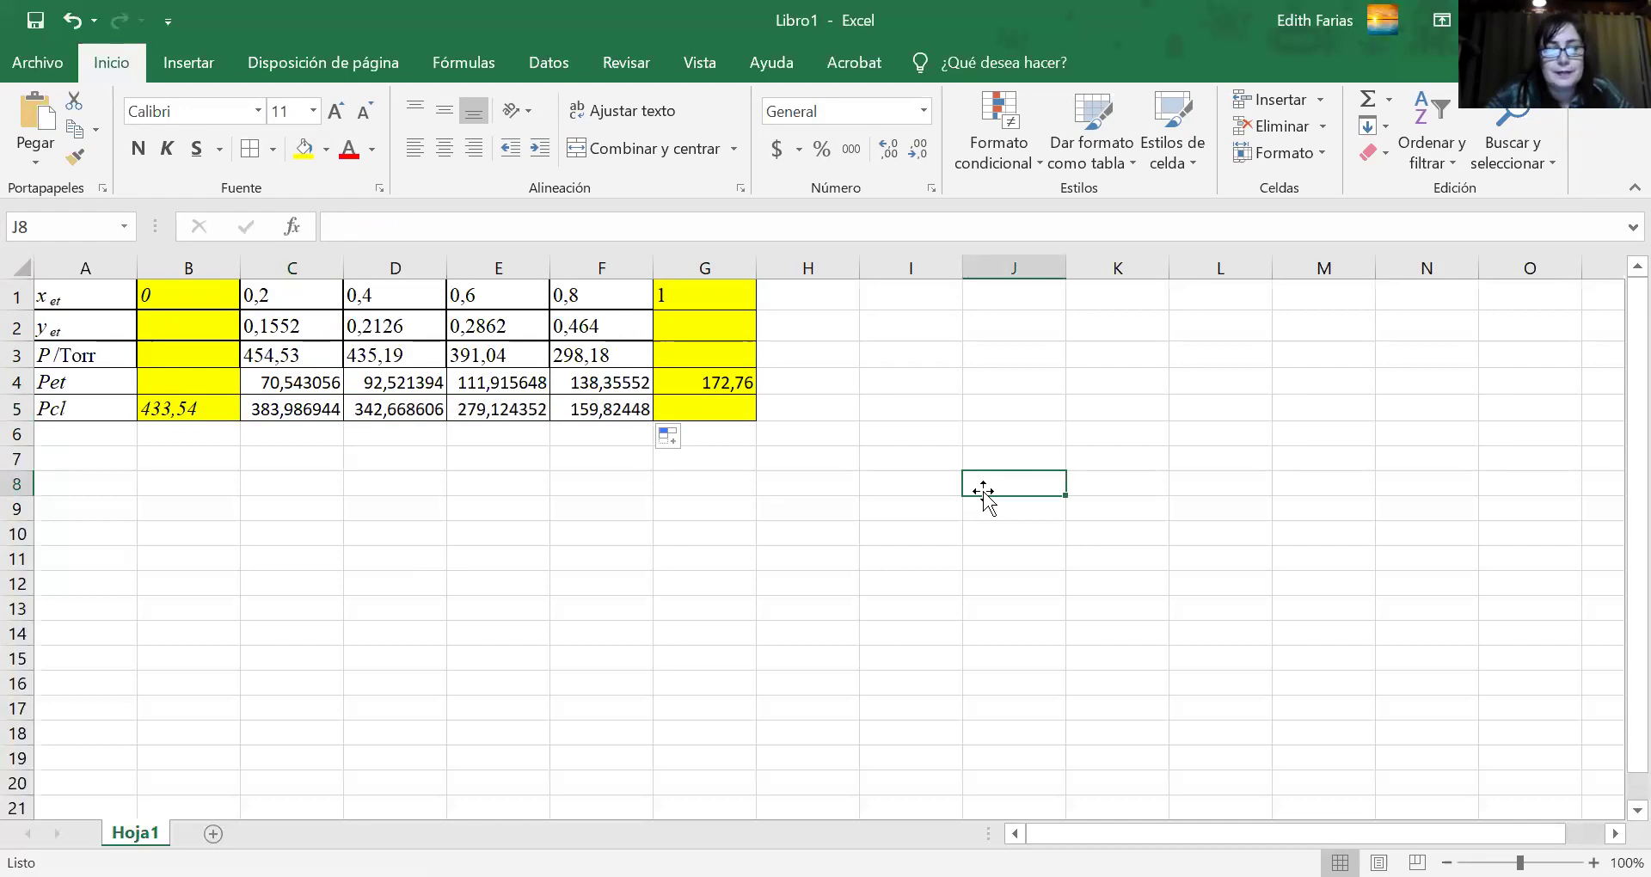
Reduce the calculated Pet and Pcl values in C4:F5 to one decimal place.
drag(285, 378, 619, 411)
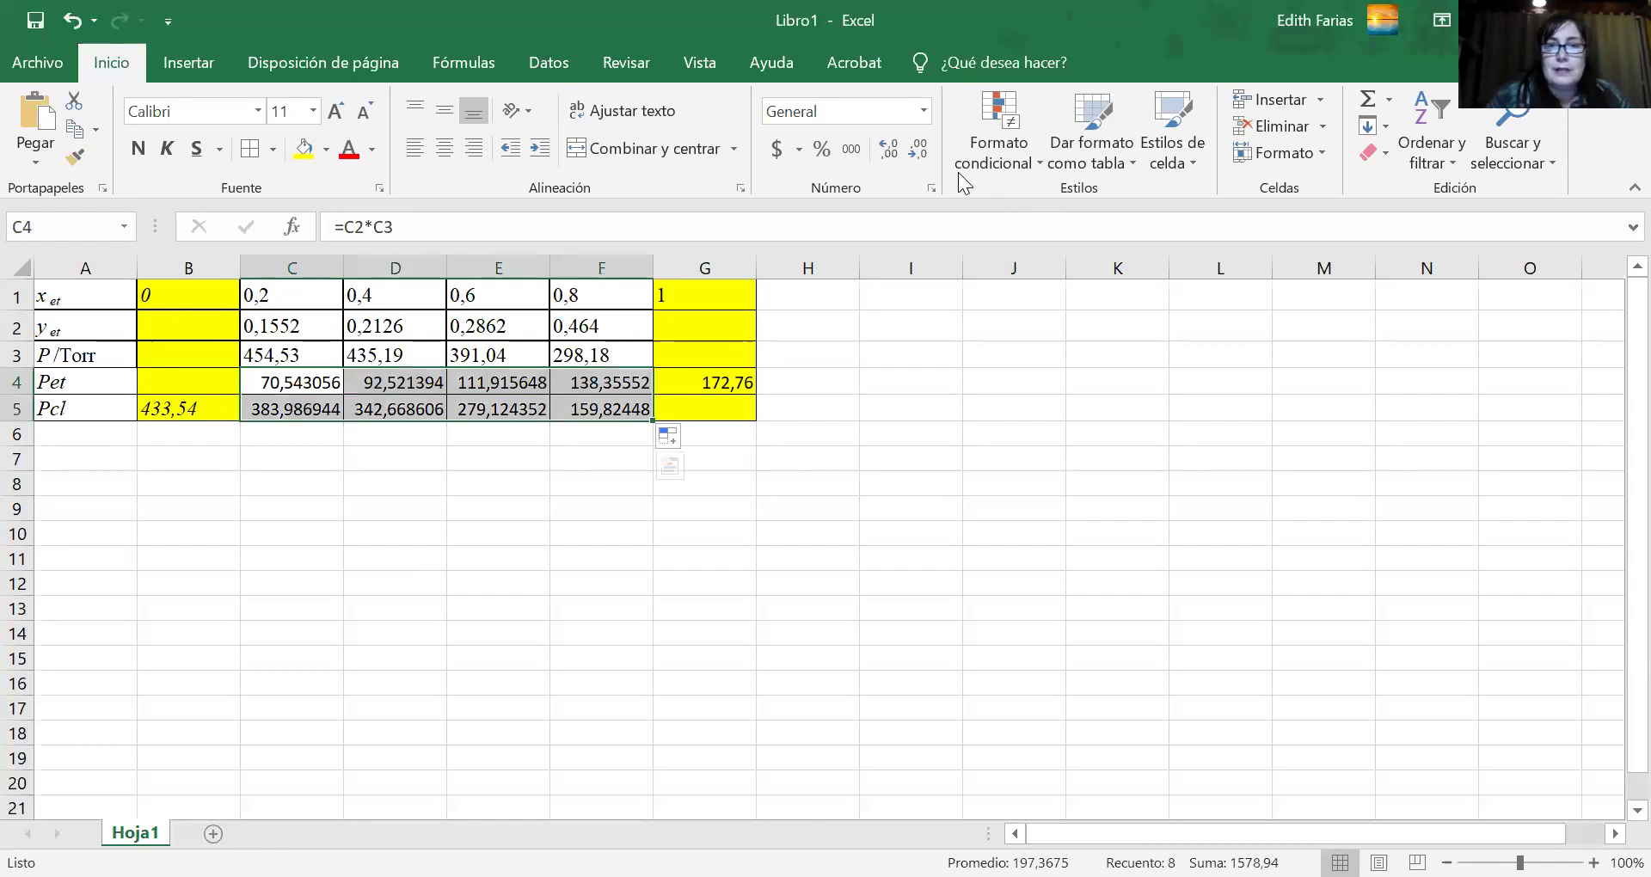
click(922, 150)
click(923, 151)
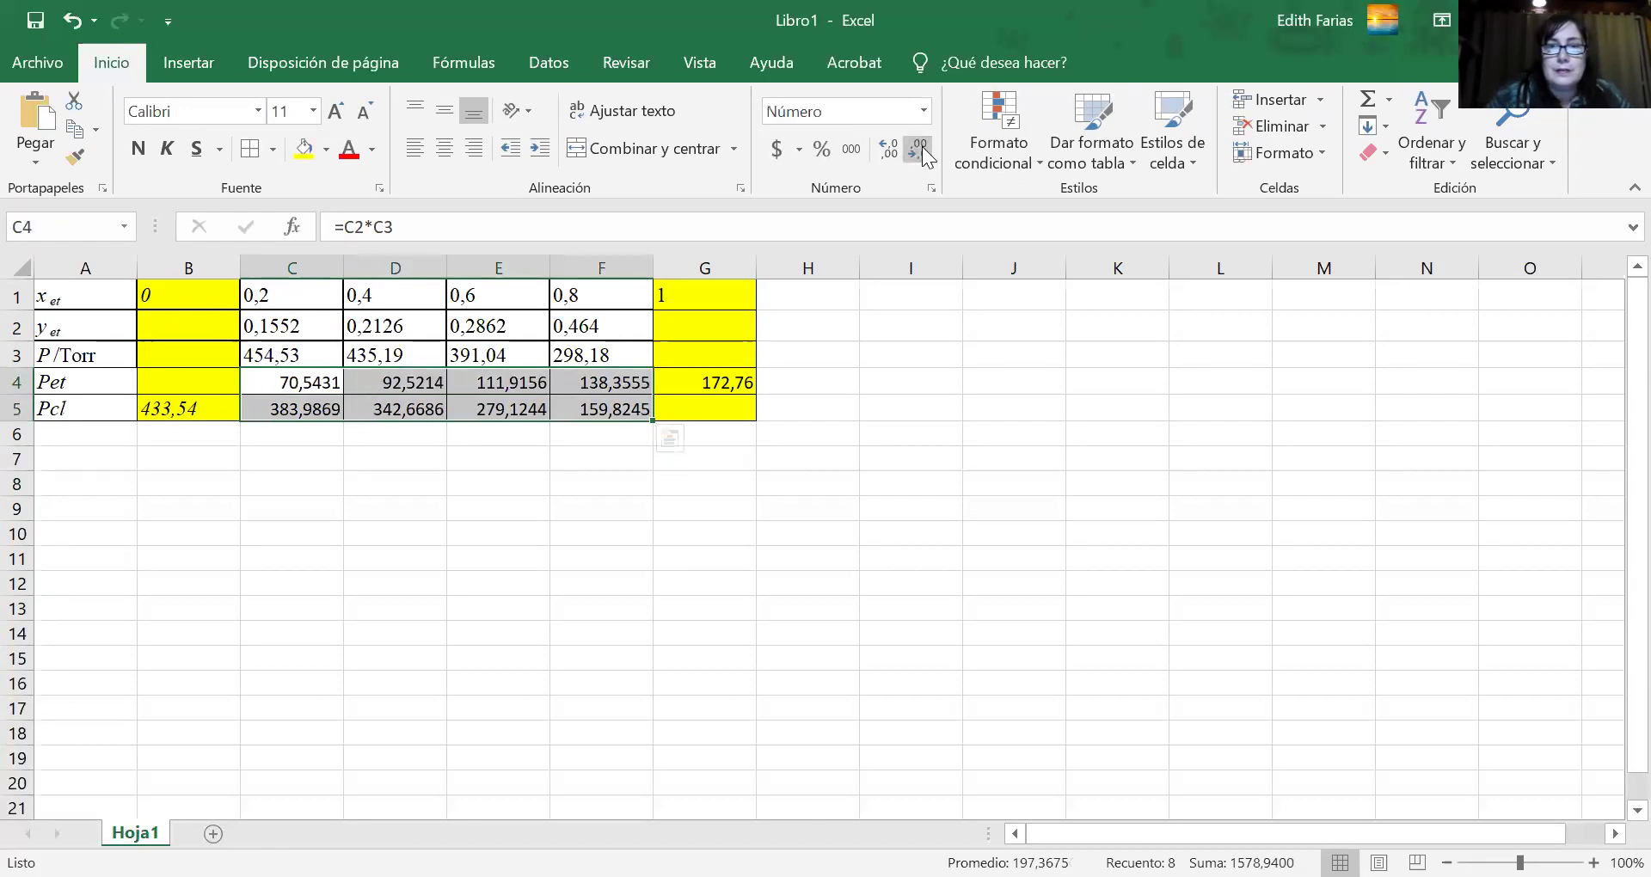
click(922, 152)
click(922, 151)
click(922, 151)
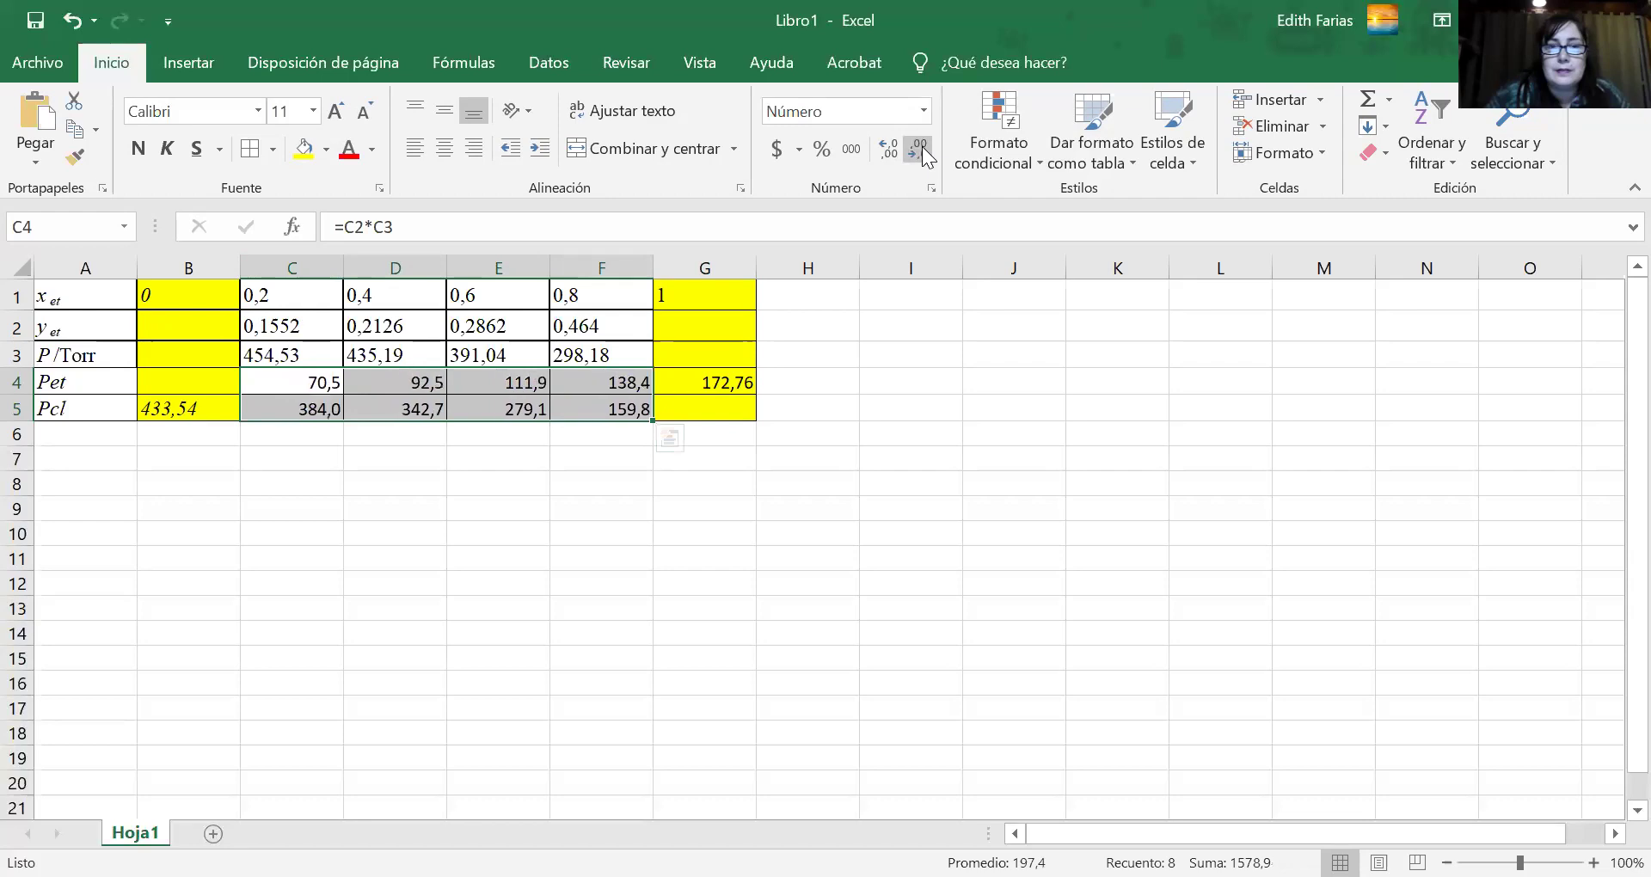
click(995, 410)
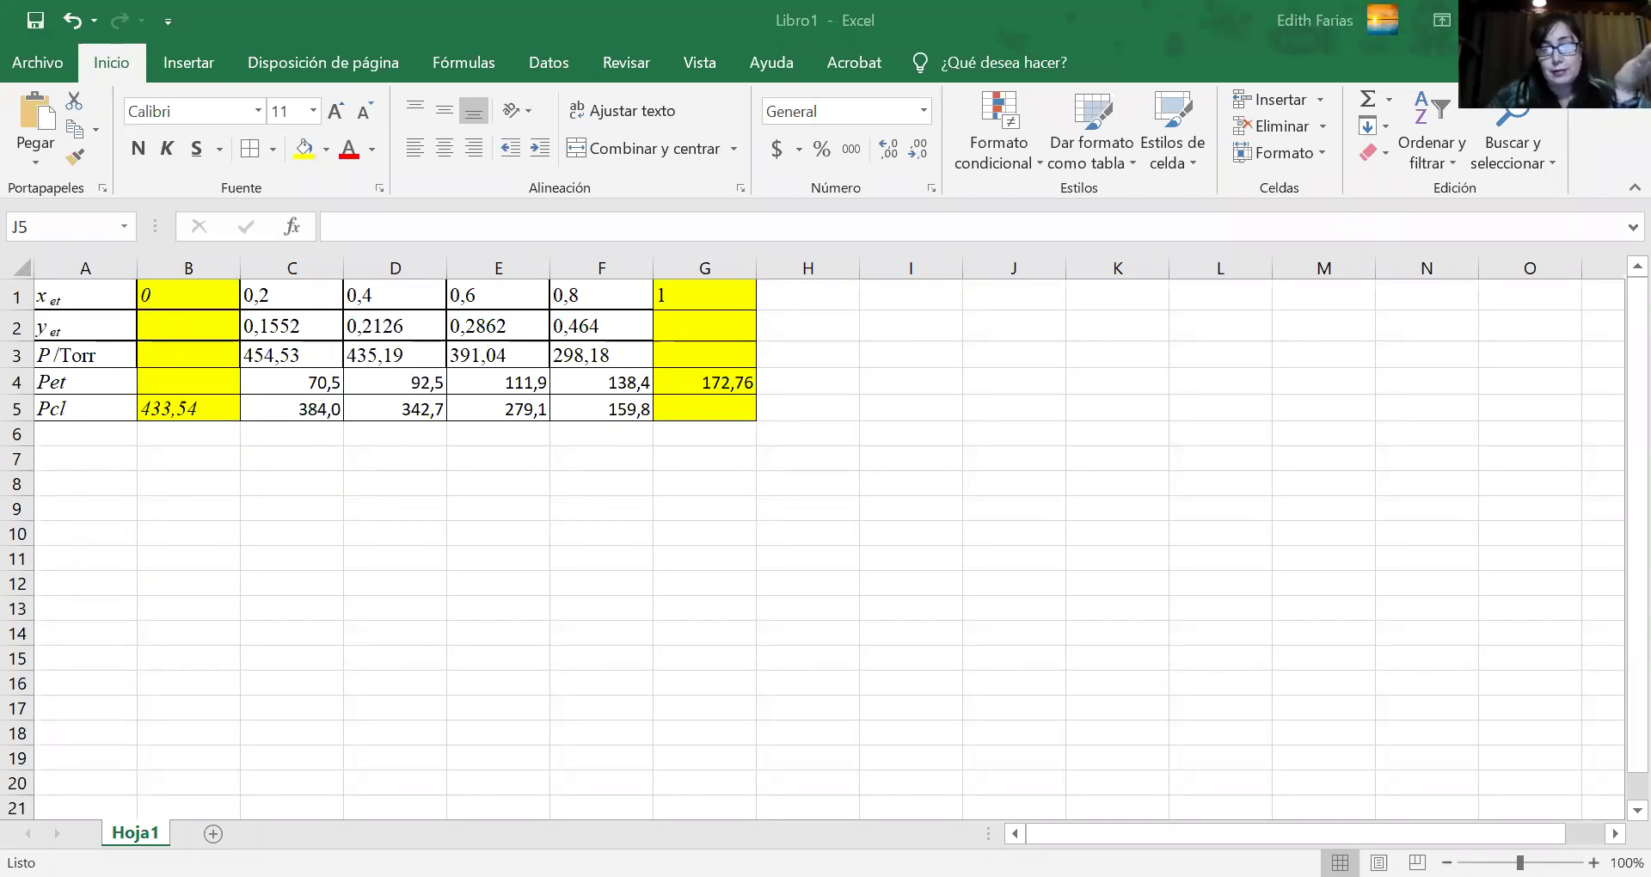
click(690, 632)
click(690, 633)
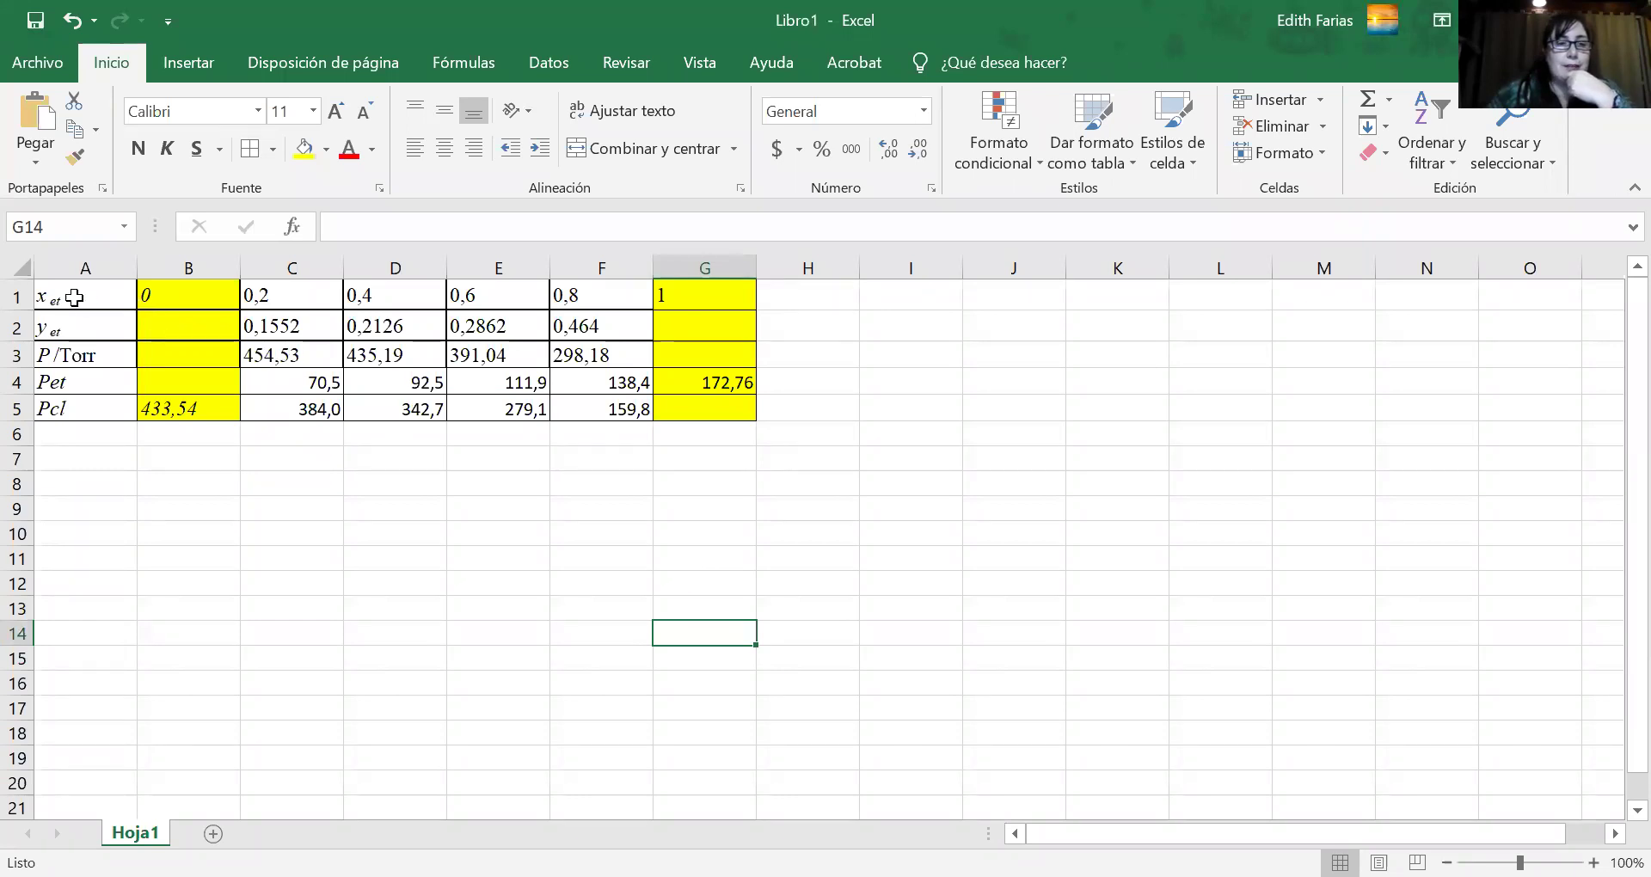
Copy the whole table A1:G5 and paste it with its formatting starting at I1.
drag(77, 297, 686, 294)
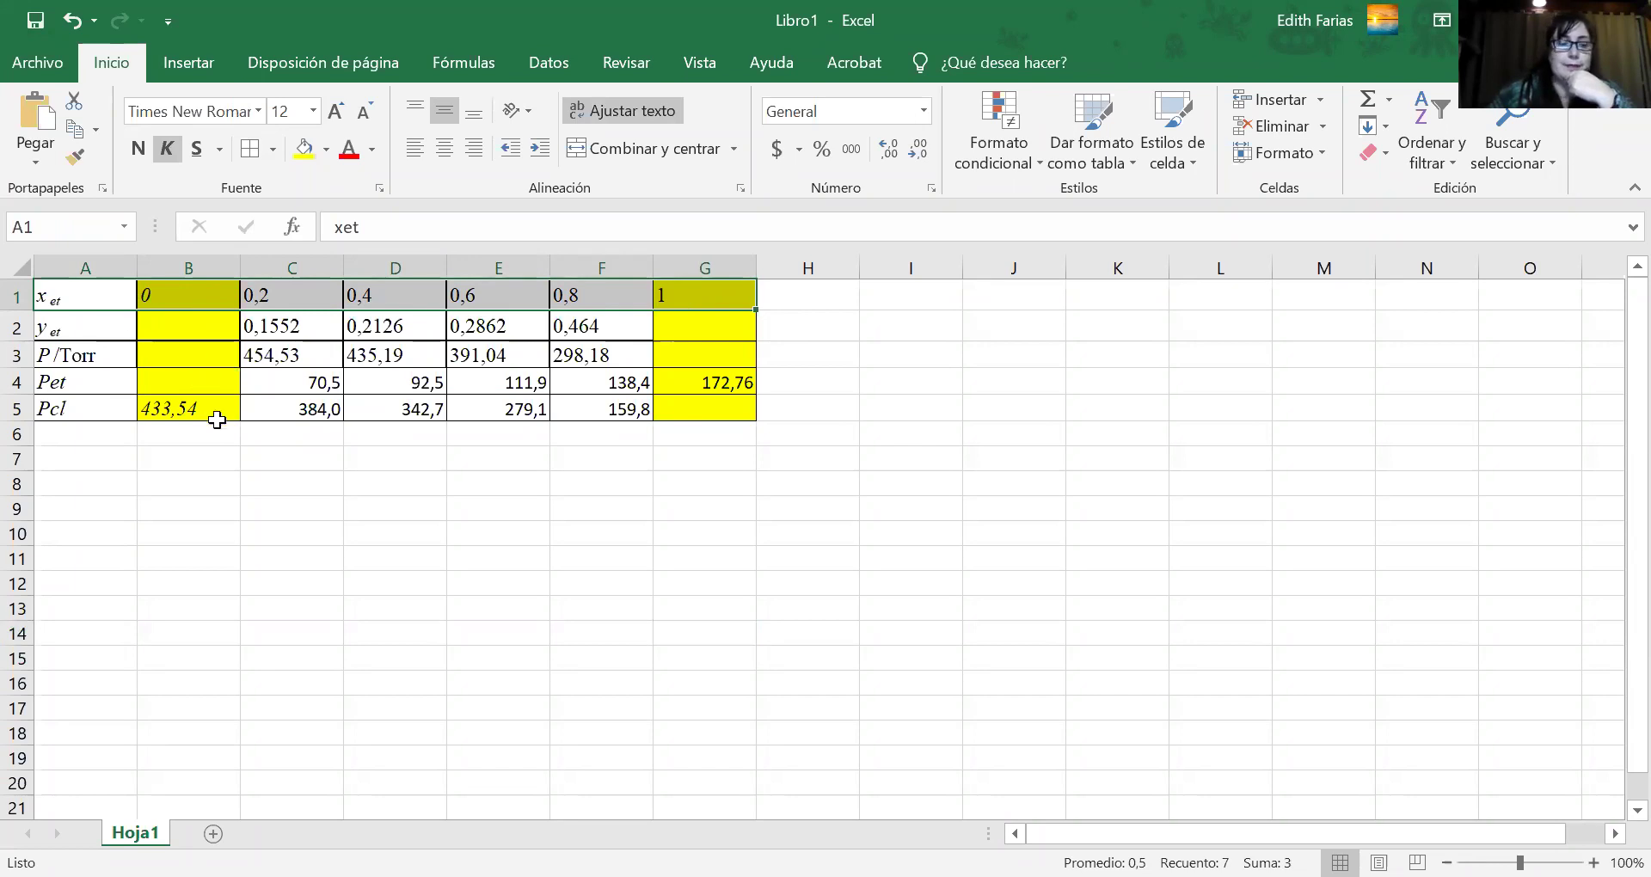
drag(79, 300, 730, 404)
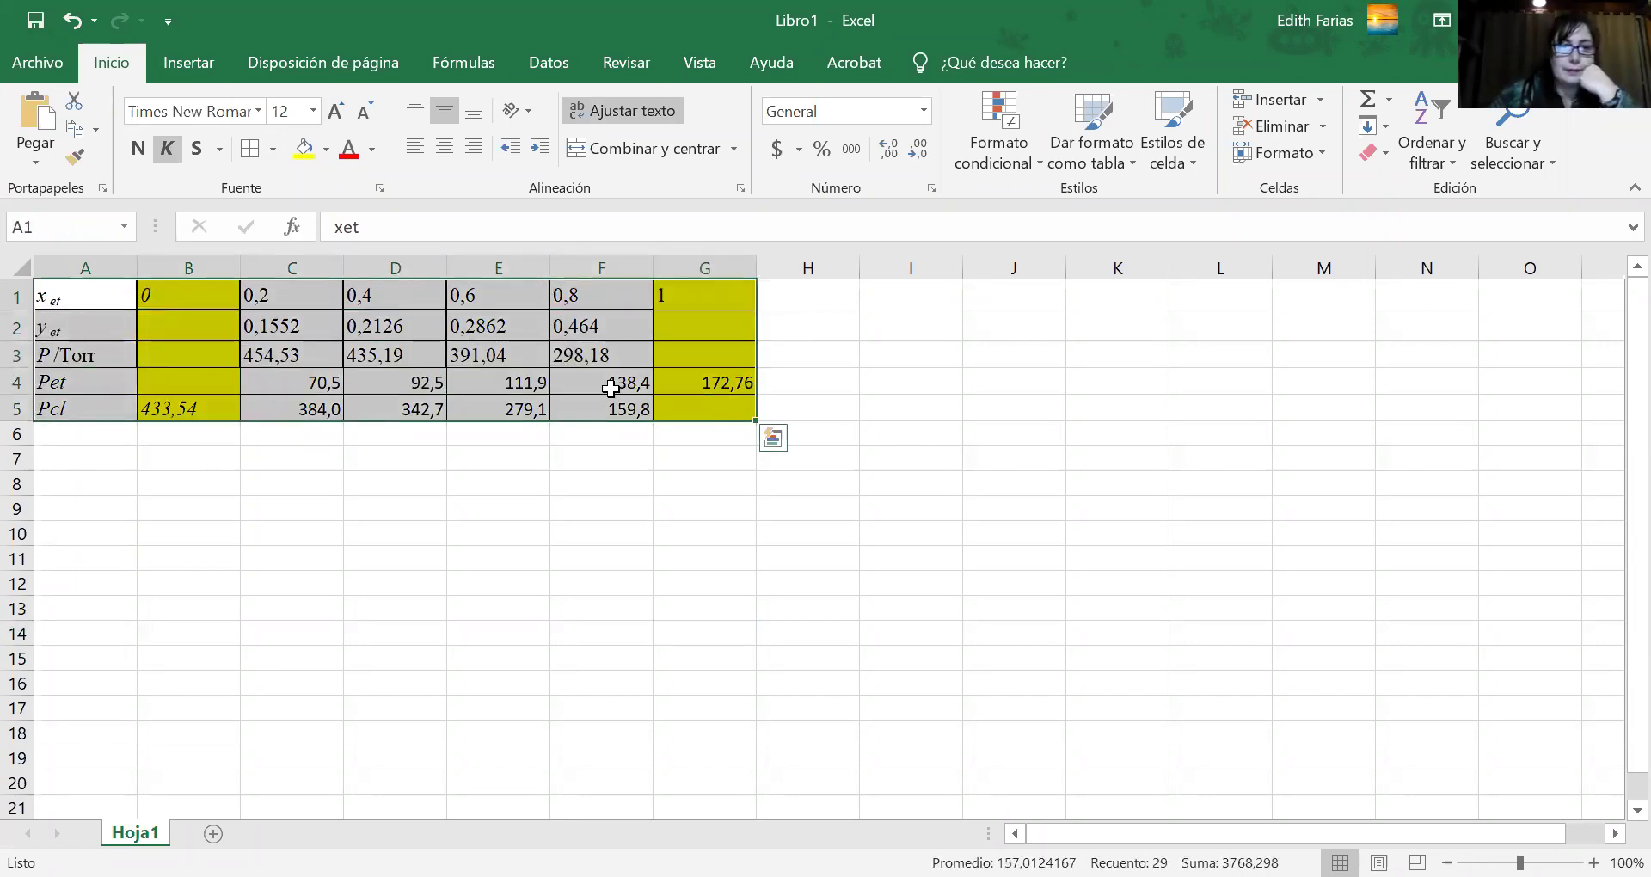
key(ctrl+c)
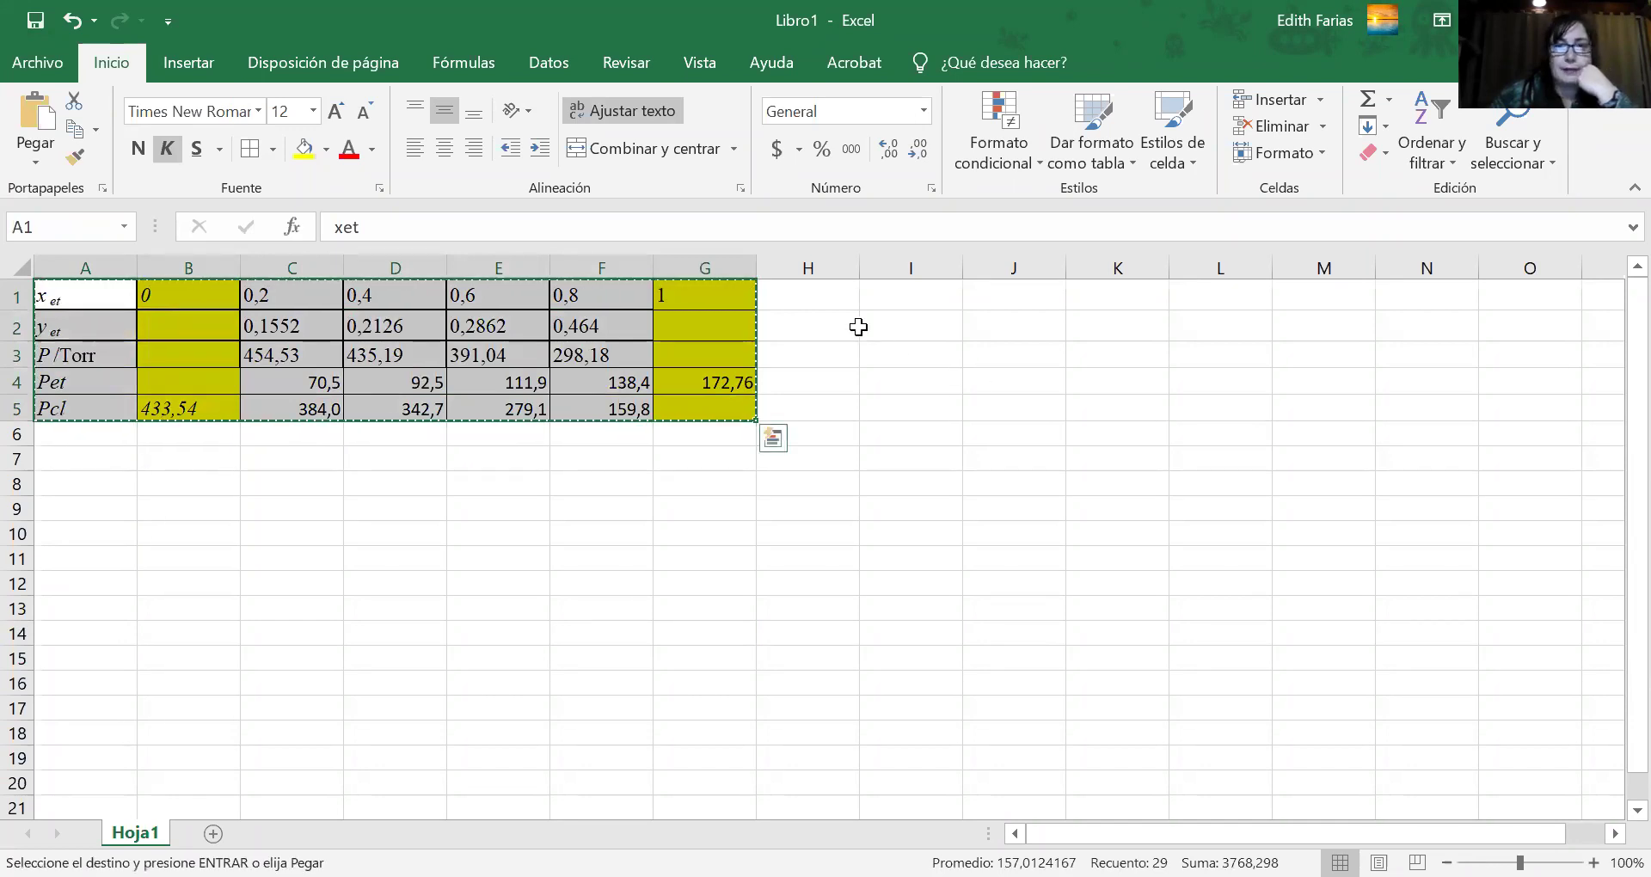
click(886, 299)
right_click(888, 301)
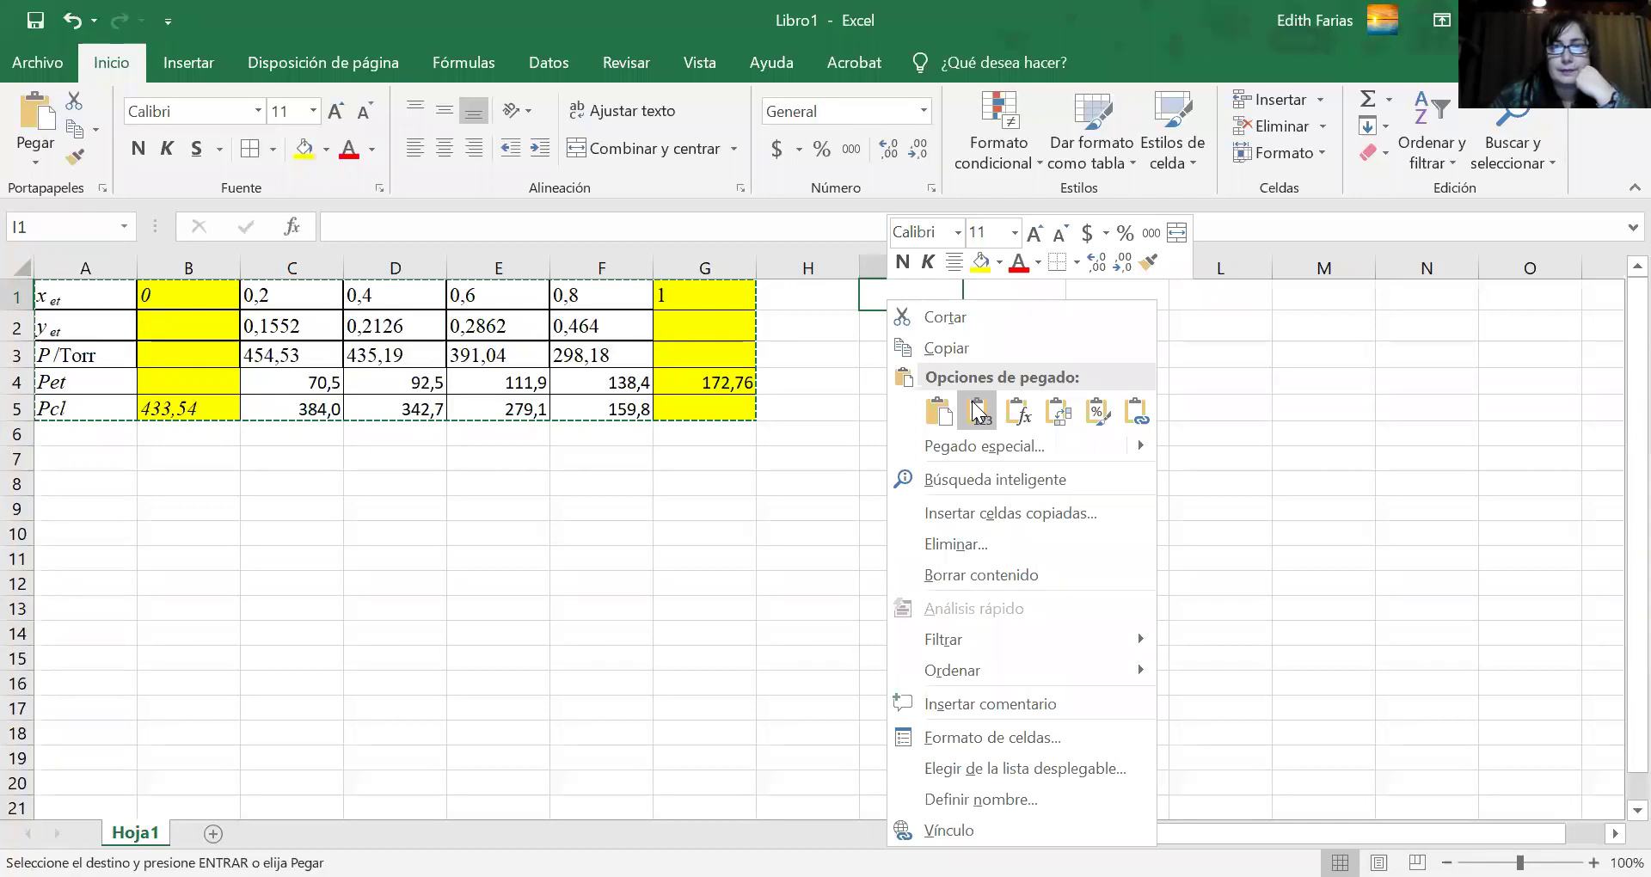
click(972, 401)
Try deleting the y et and P/Torr cells I2:O3 from the copied table, shifting the cells below up, and undo the deletion.
drag(895, 330, 1511, 353)
right_click(1511, 352)
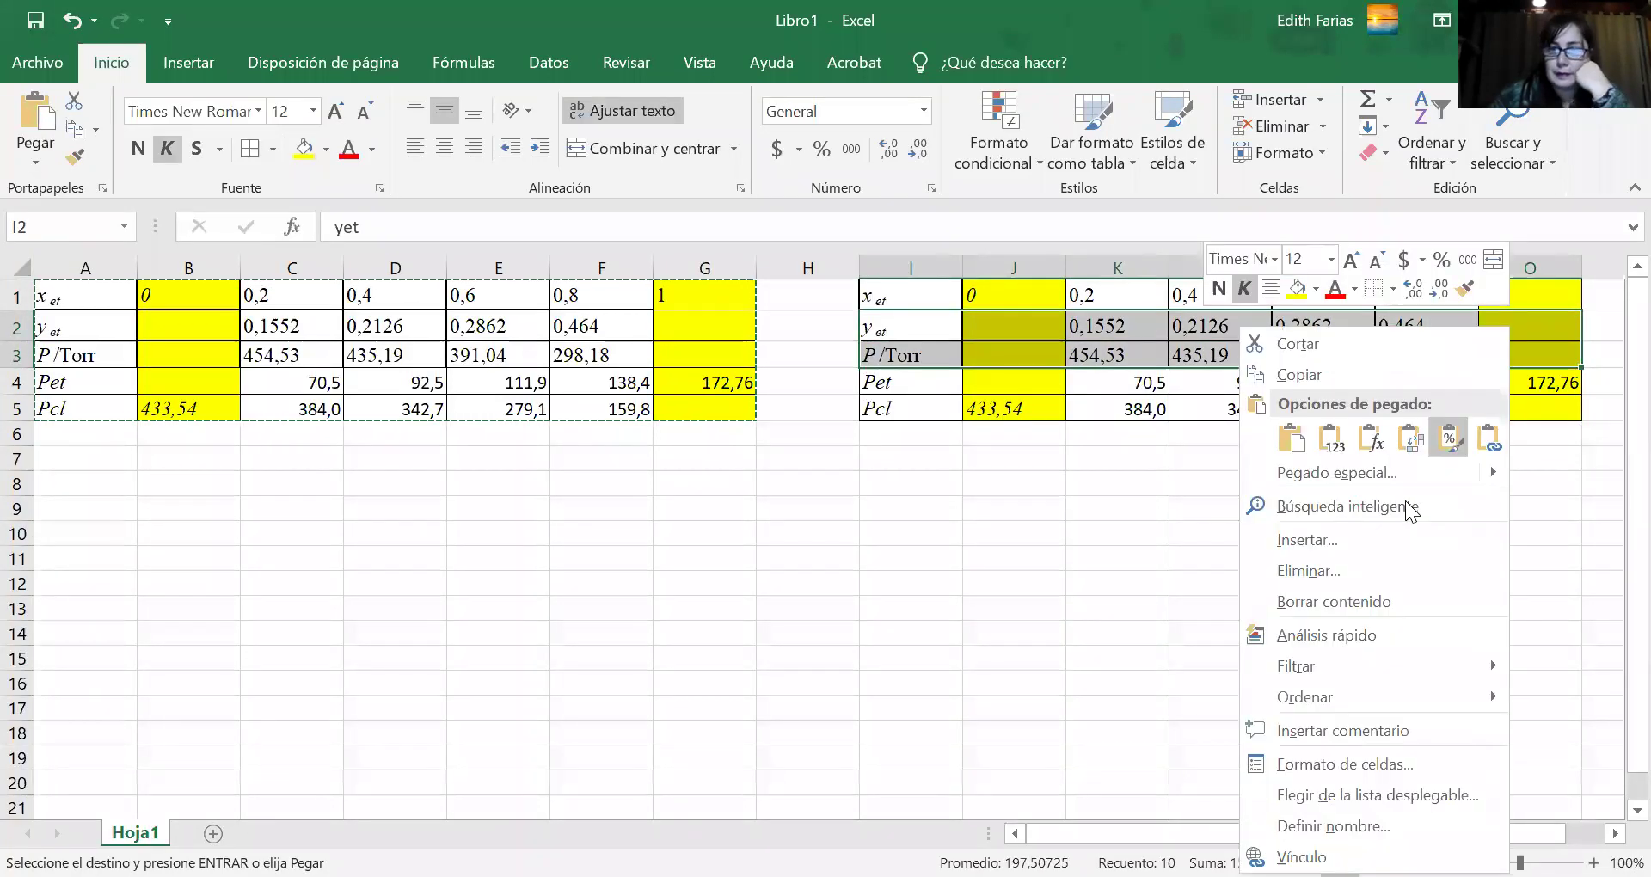
click(1334, 571)
key(Return)
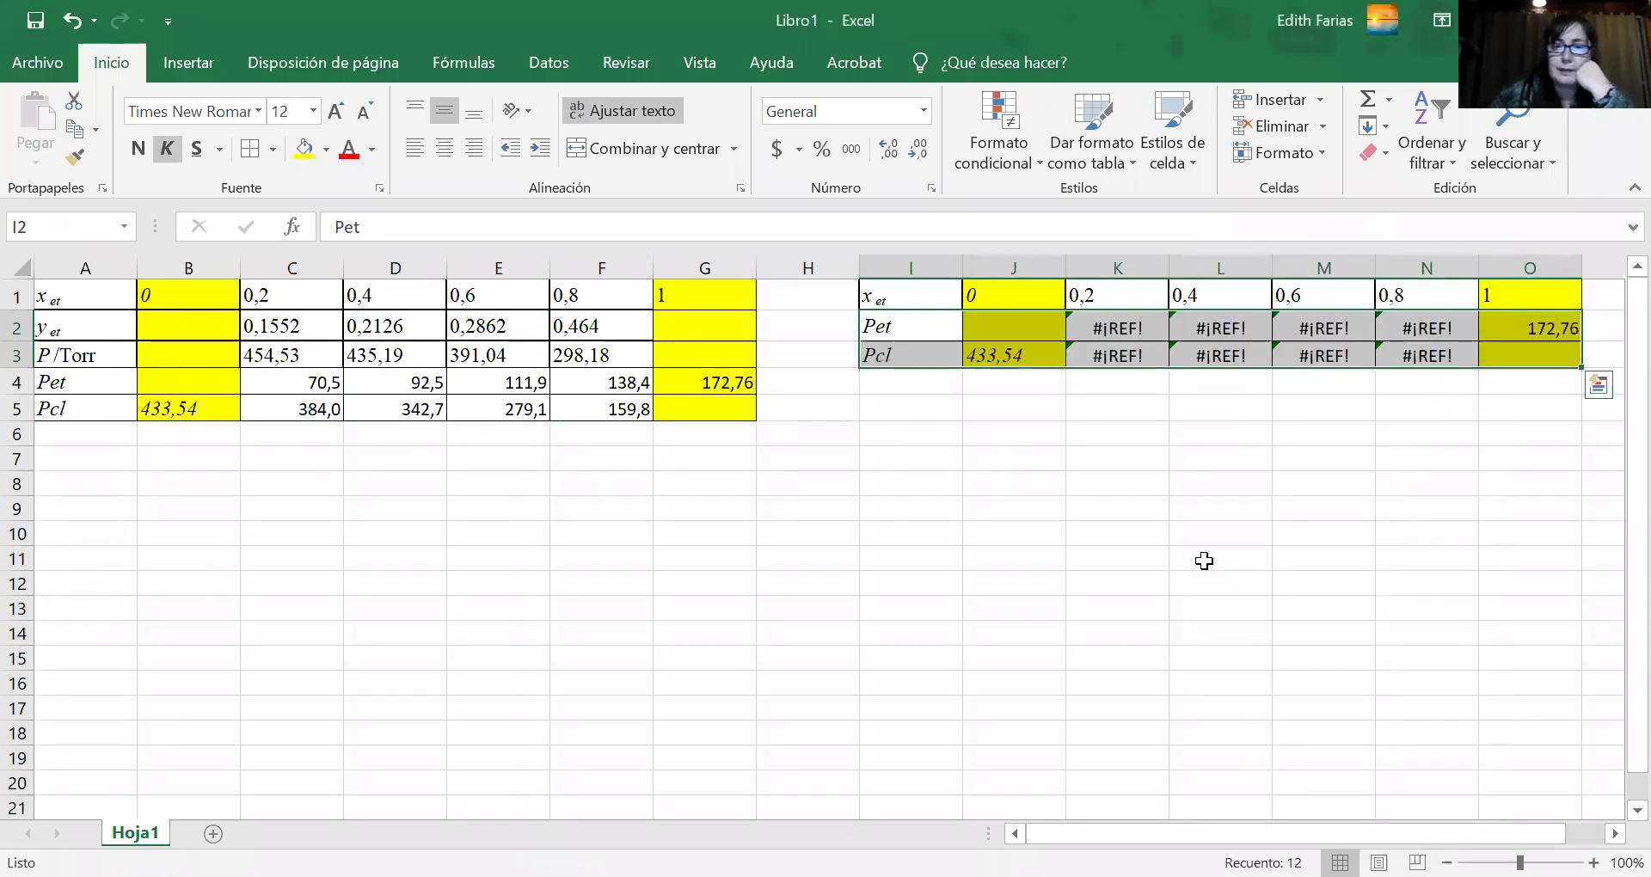
click(71, 19)
drag(971, 484, 1109, 484)
Clear the contents of the copied table I1:O5 and paste A1:G5 there as values only.
drag(871, 292, 1535, 403)
key(ctrl+c)
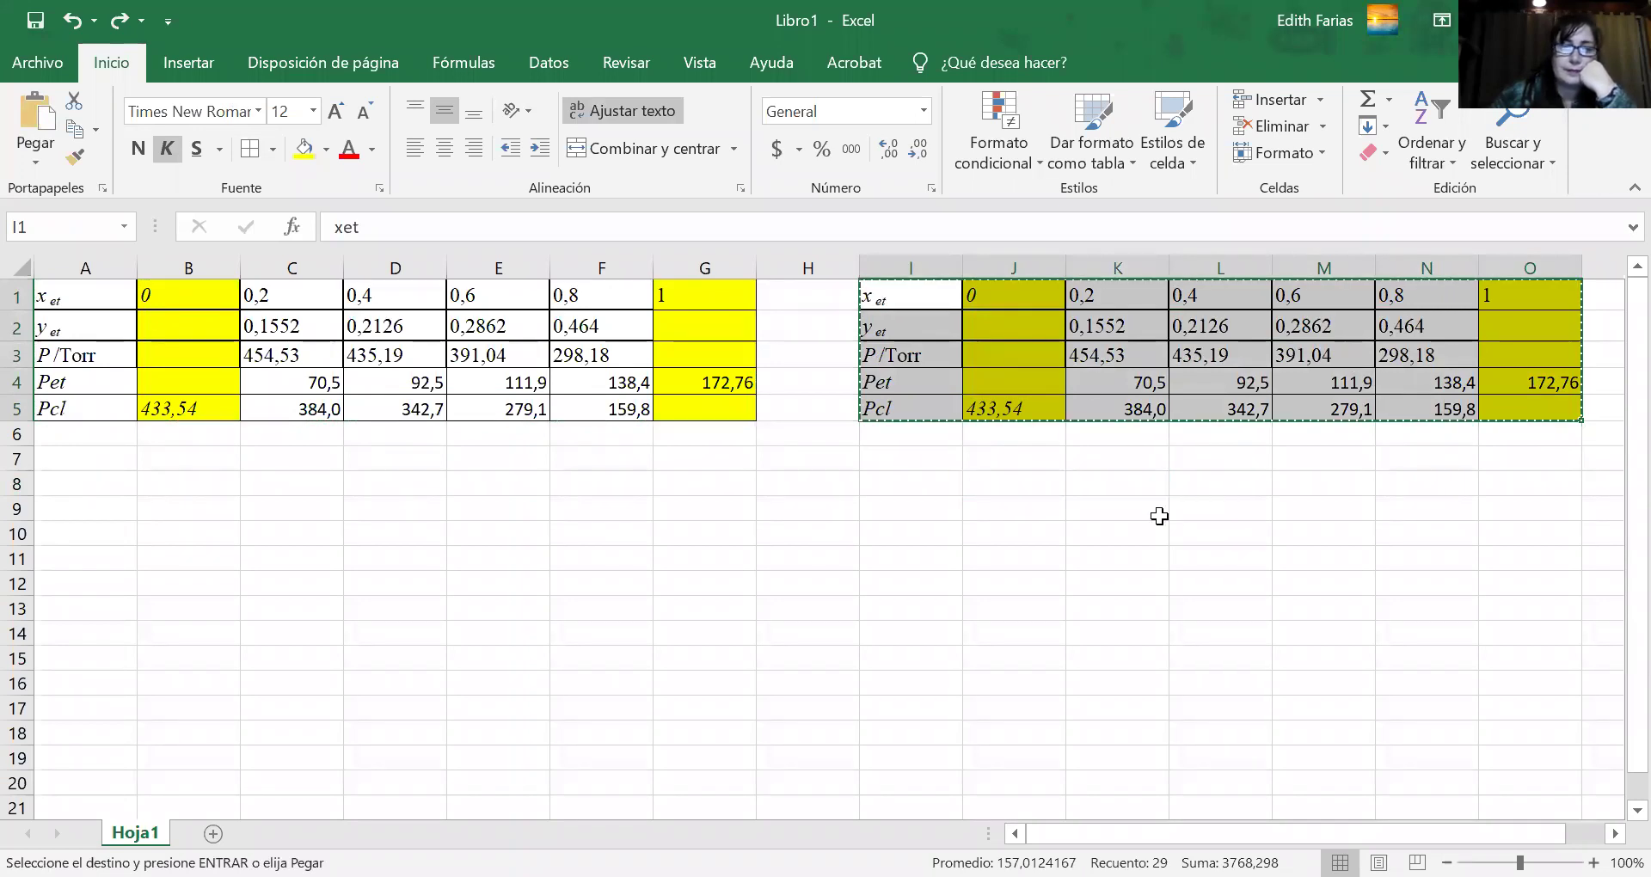
key(Delete)
drag(81, 297, 682, 399)
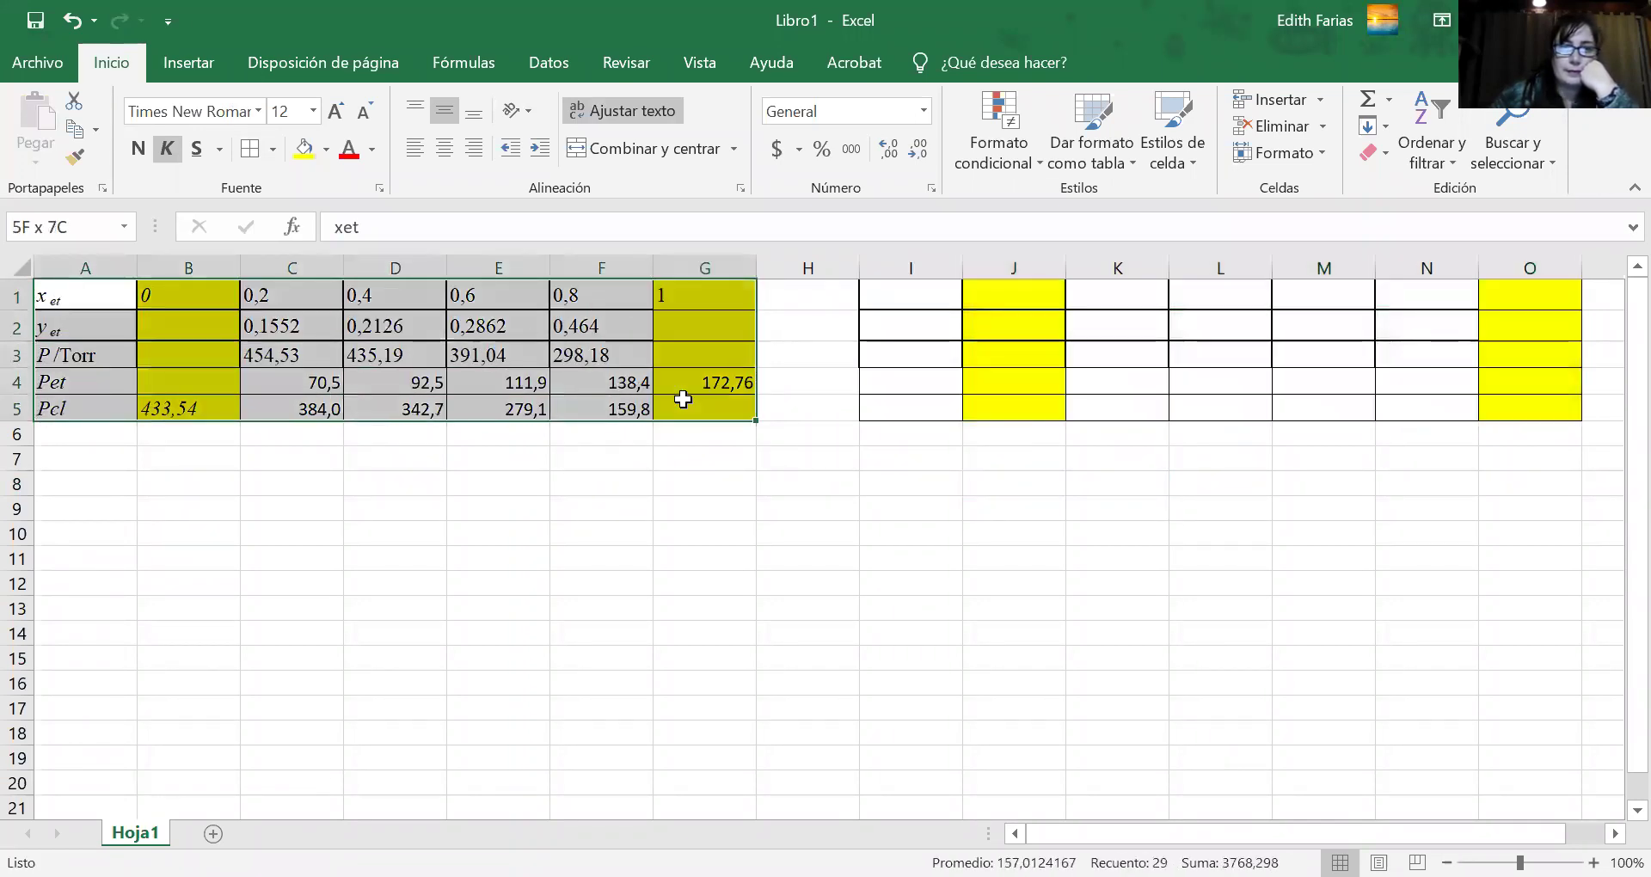
key(ctrl+c)
click(916, 302)
right_click(915, 299)
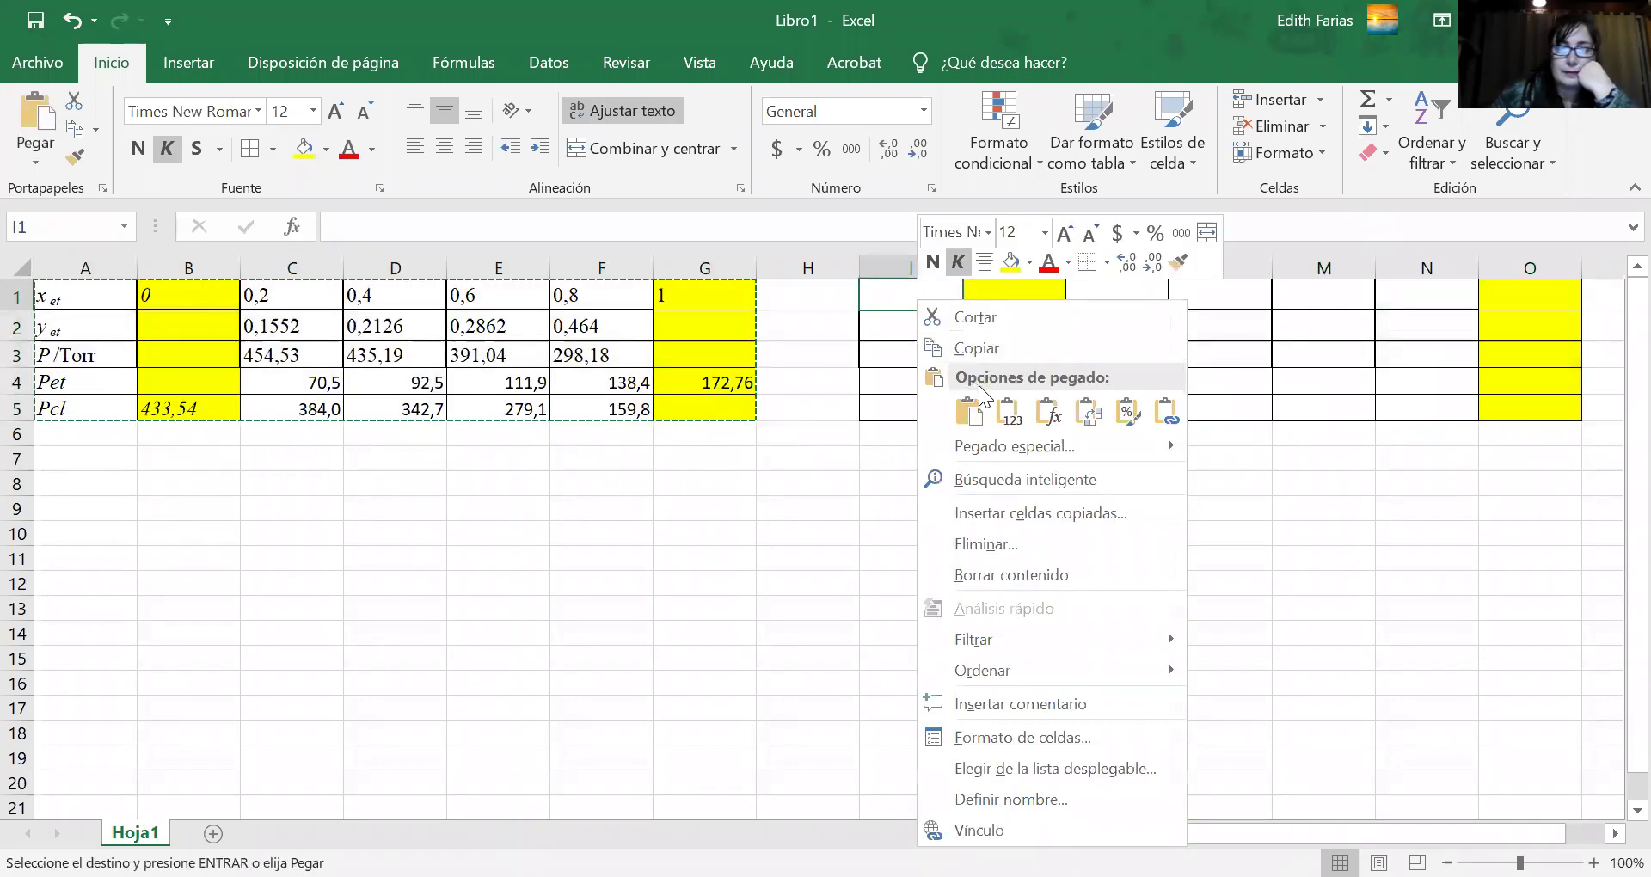
click(1017, 418)
Delete the yet and P/Torr cells I2:O3 from the copied table, shifting the cells below up.
drag(886, 331, 1213, 370)
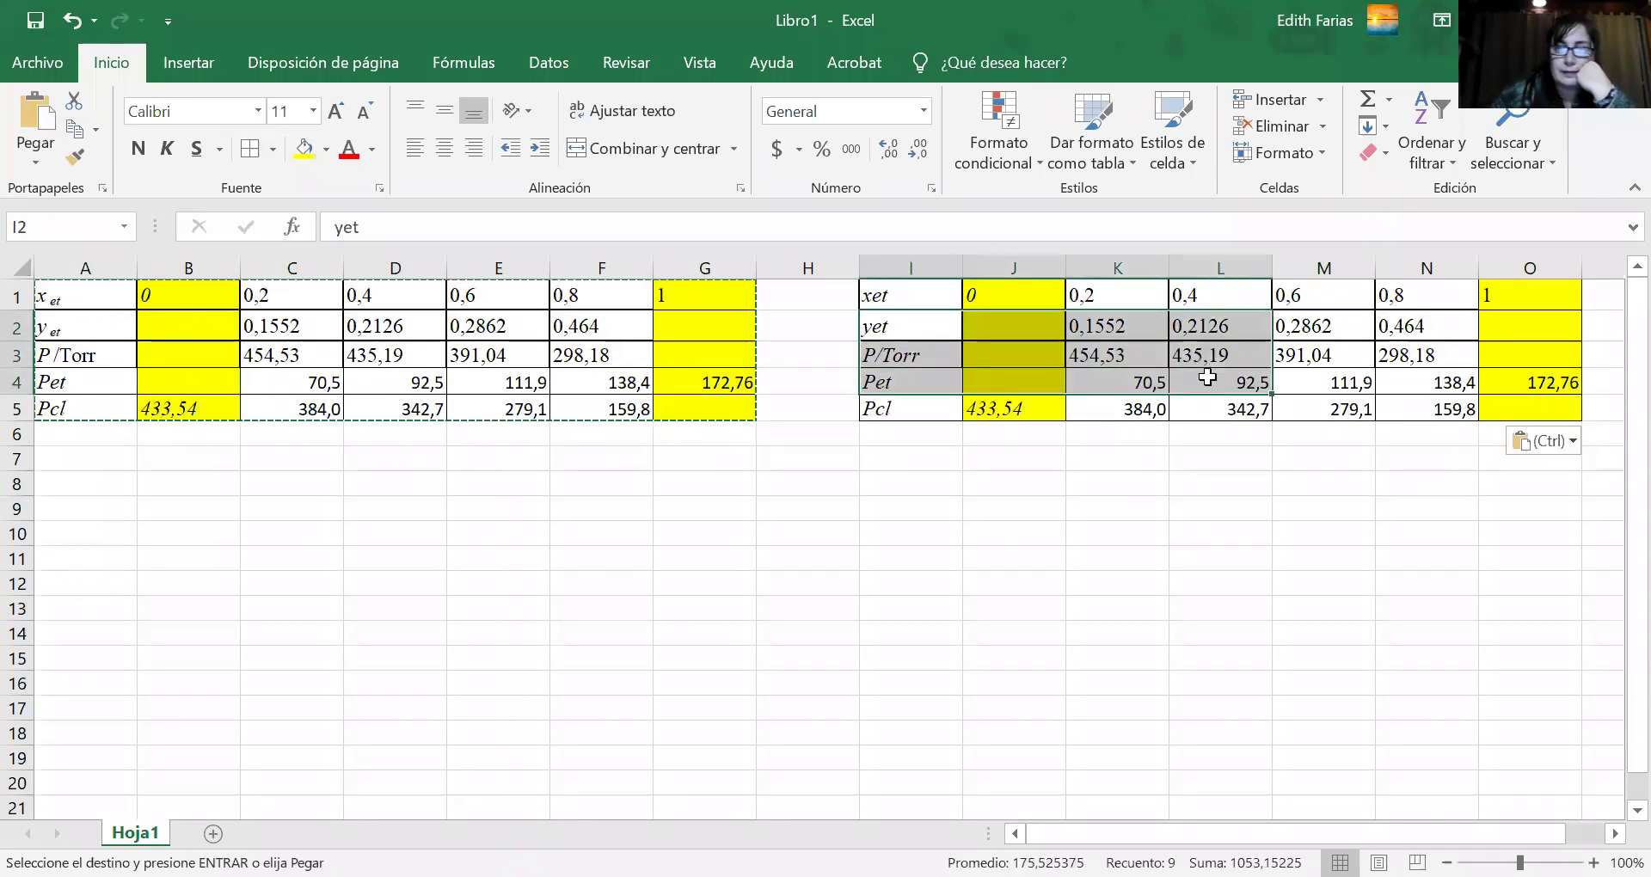
click(1136, 464)
drag(910, 332, 1548, 340)
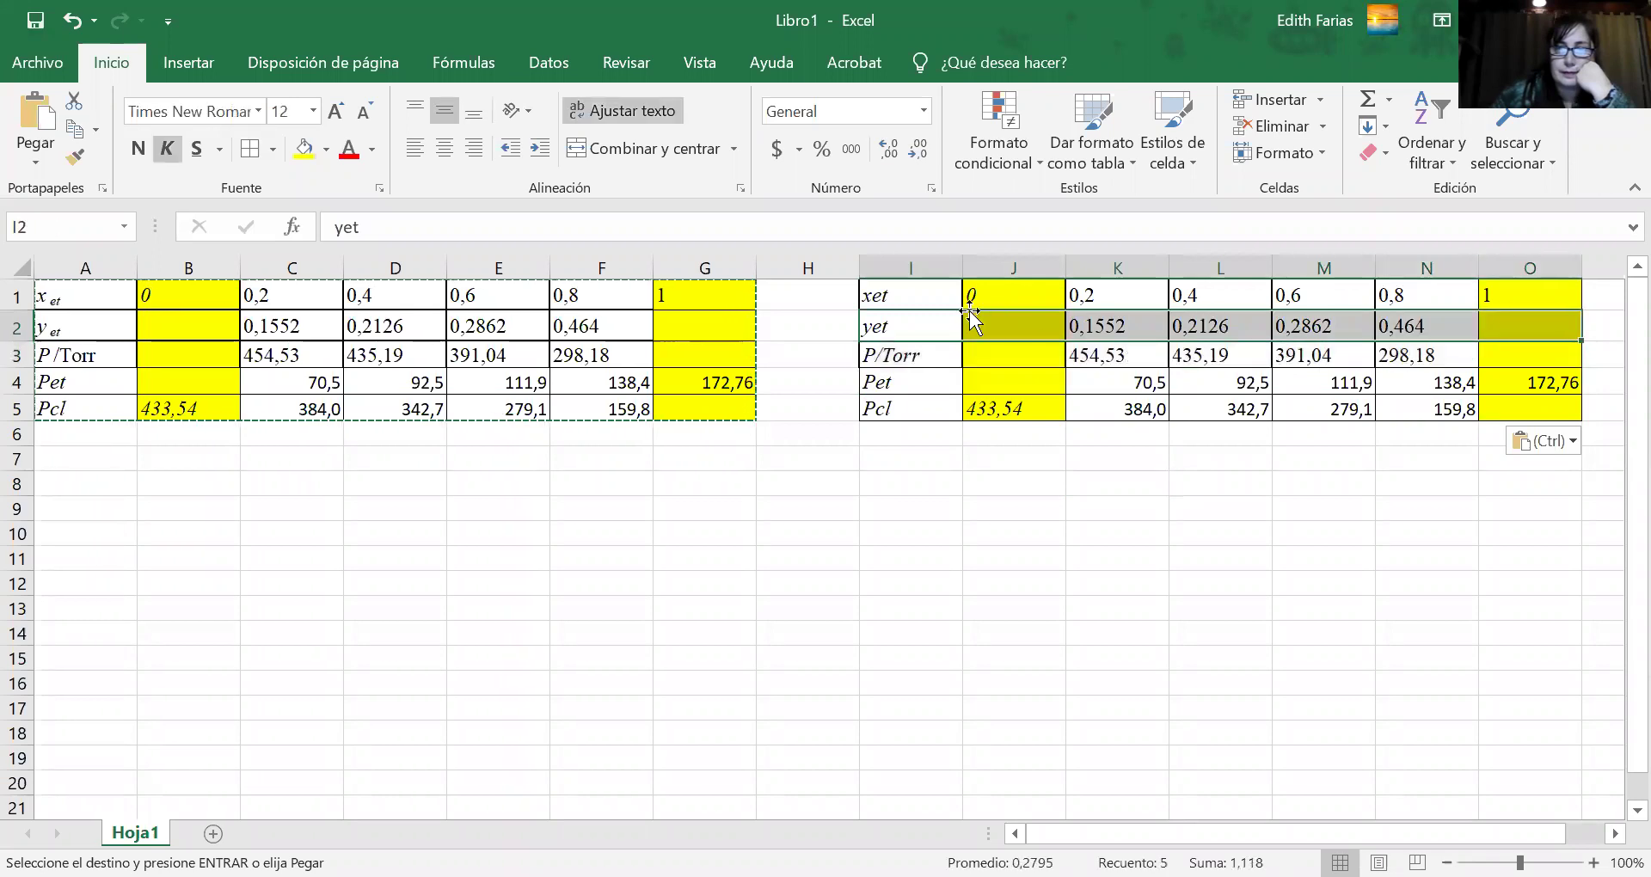
drag(933, 328, 1505, 354)
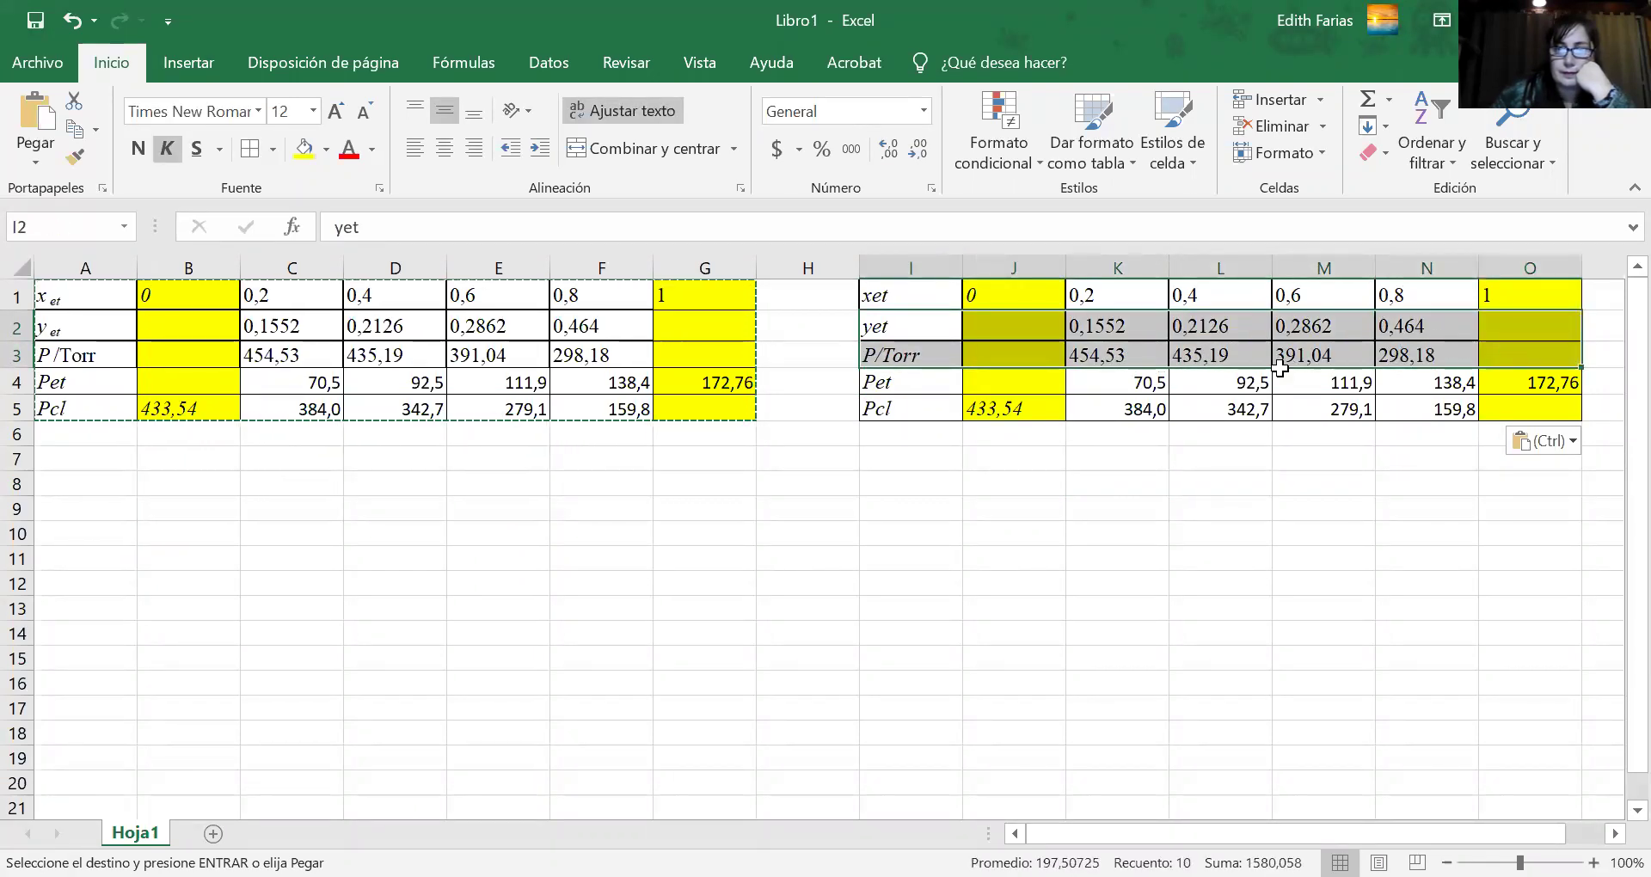
right_click(909, 351)
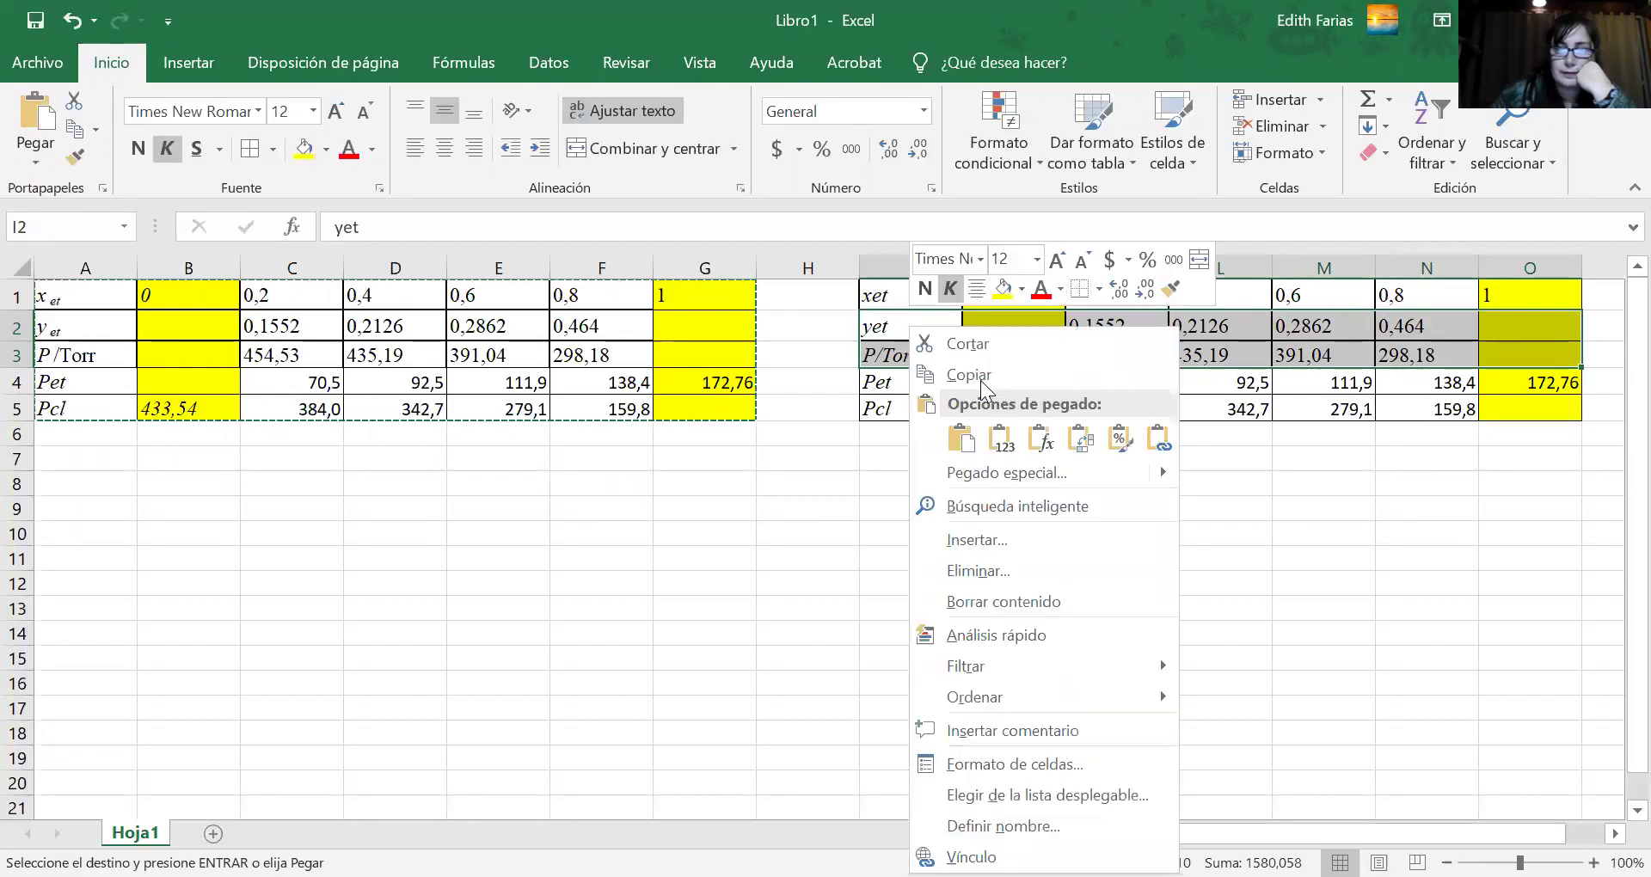
click(978, 571)
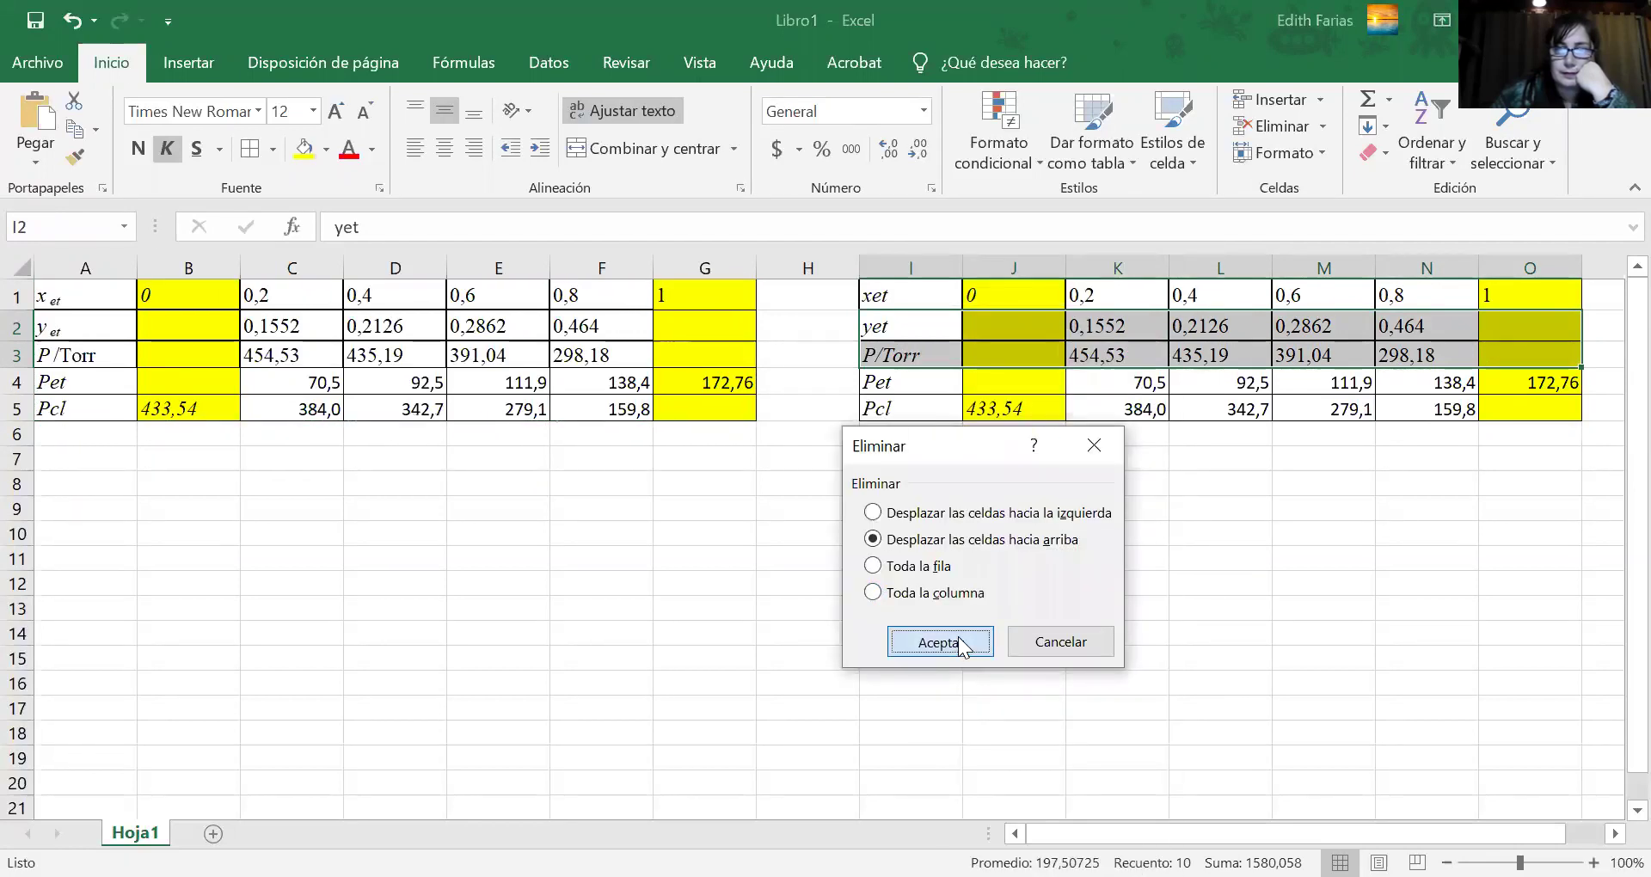
click(961, 645)
click(1058, 478)
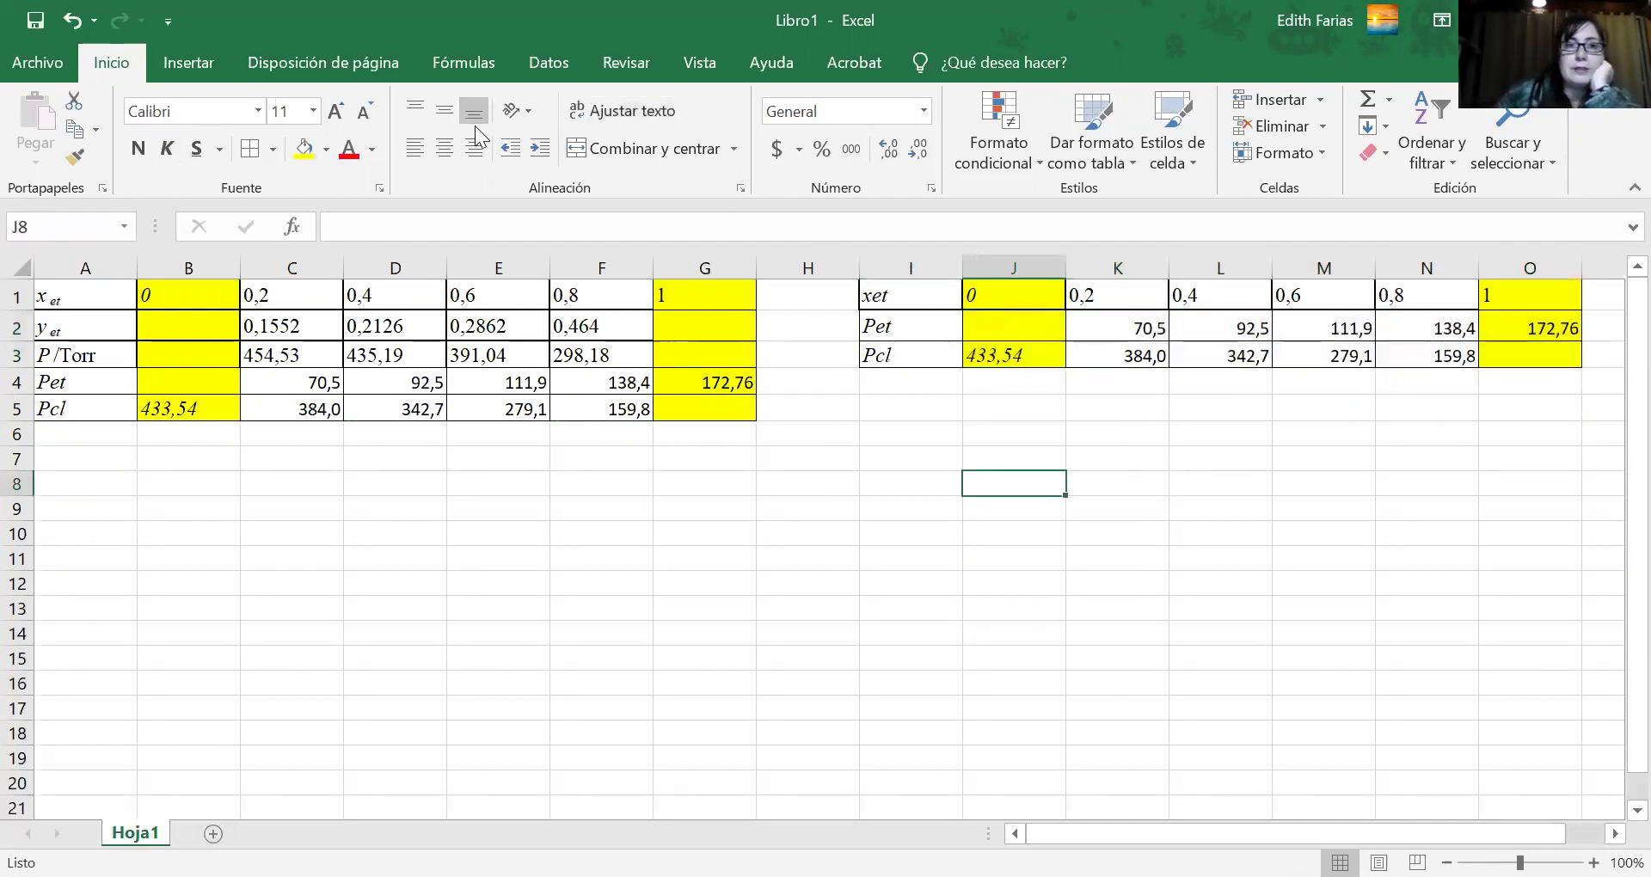
Insert a scatter chart with smooth lines and markers from the values in J1:O3.
drag(1036, 296, 1527, 341)
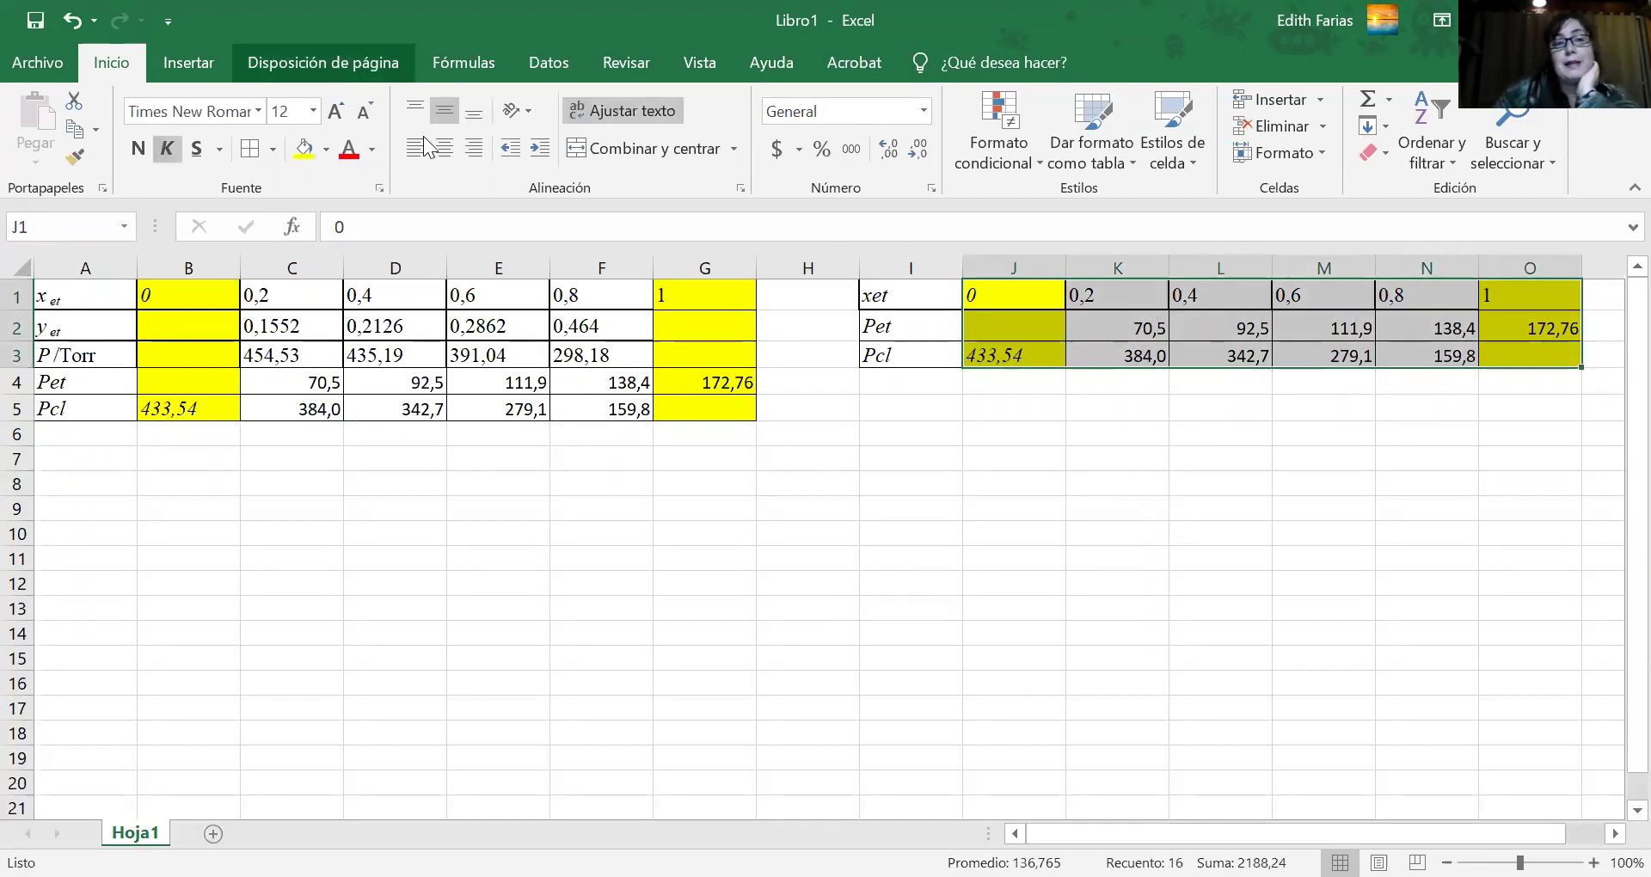
click(207, 72)
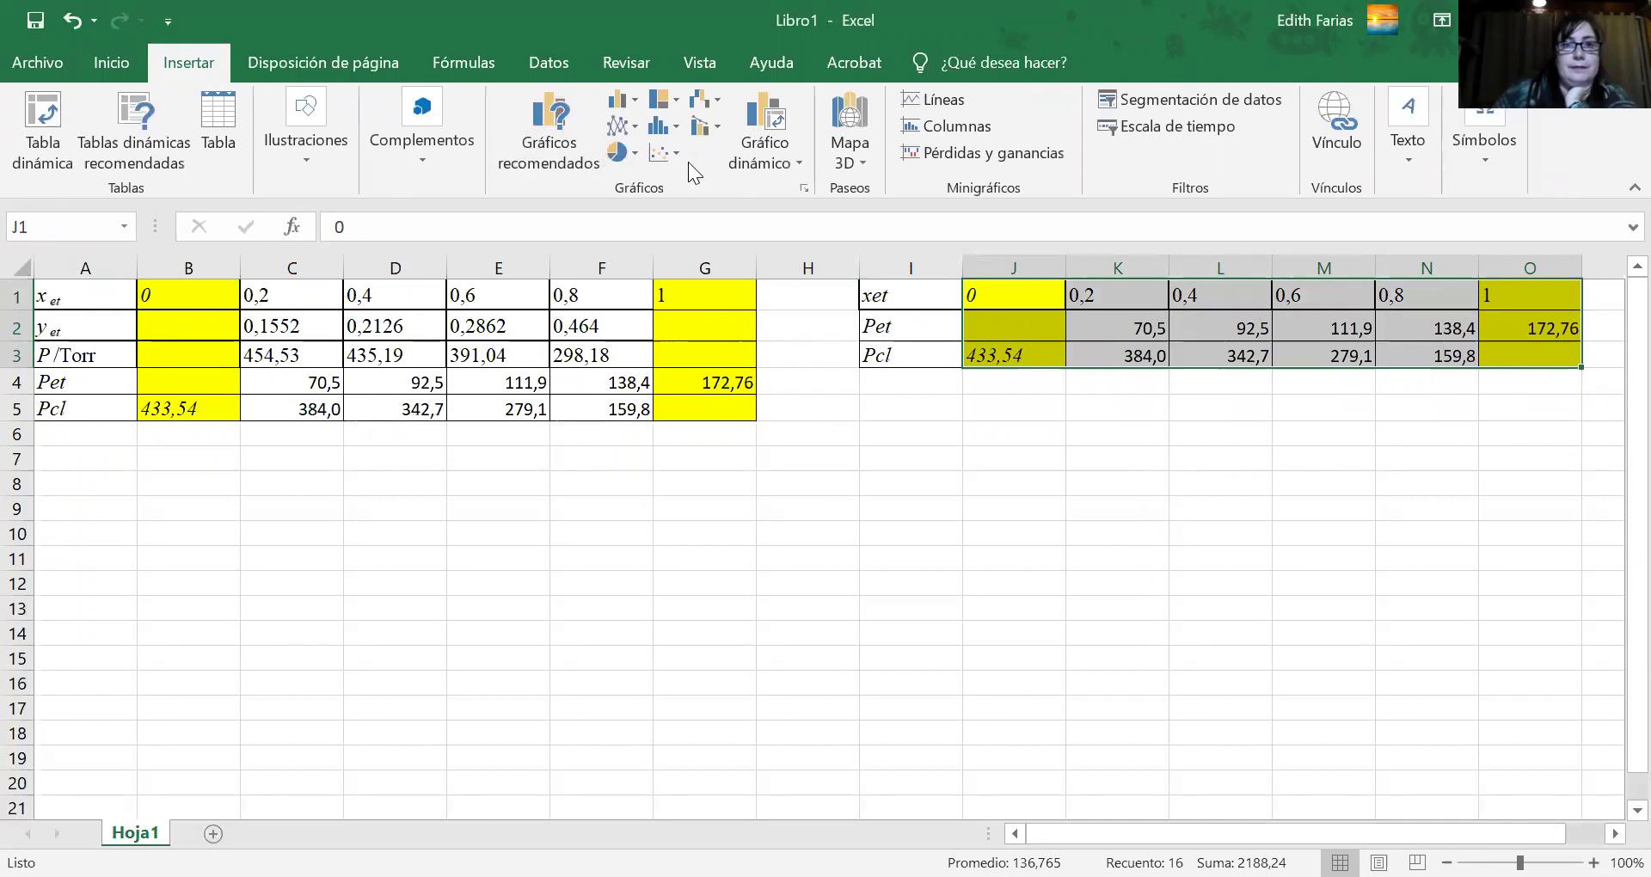
click(676, 151)
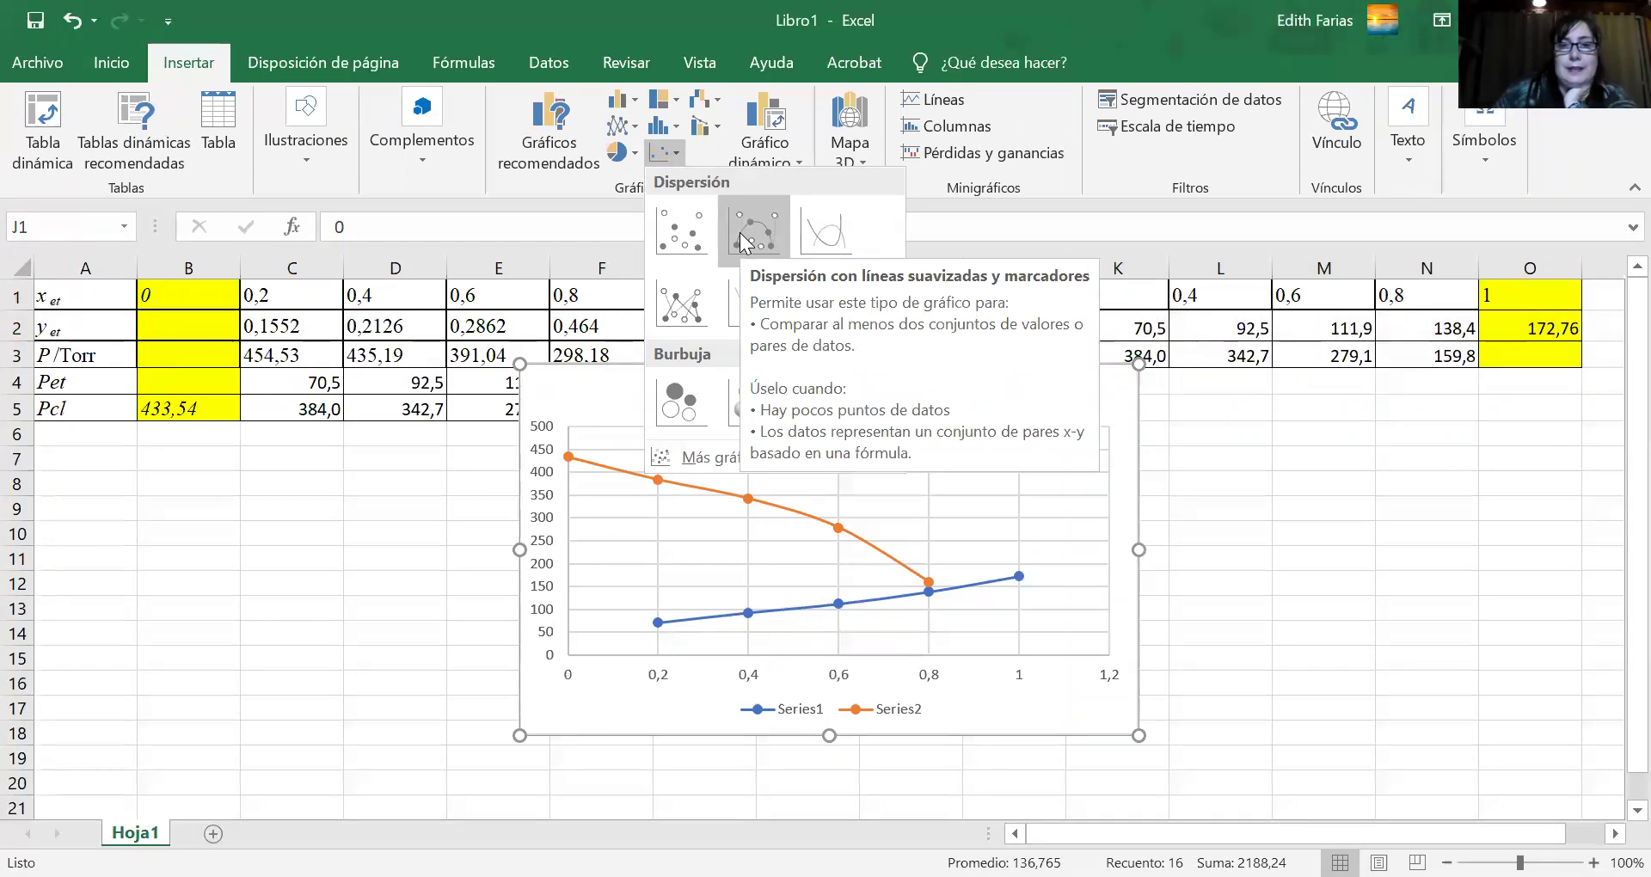
click(742, 241)
click(1330, 484)
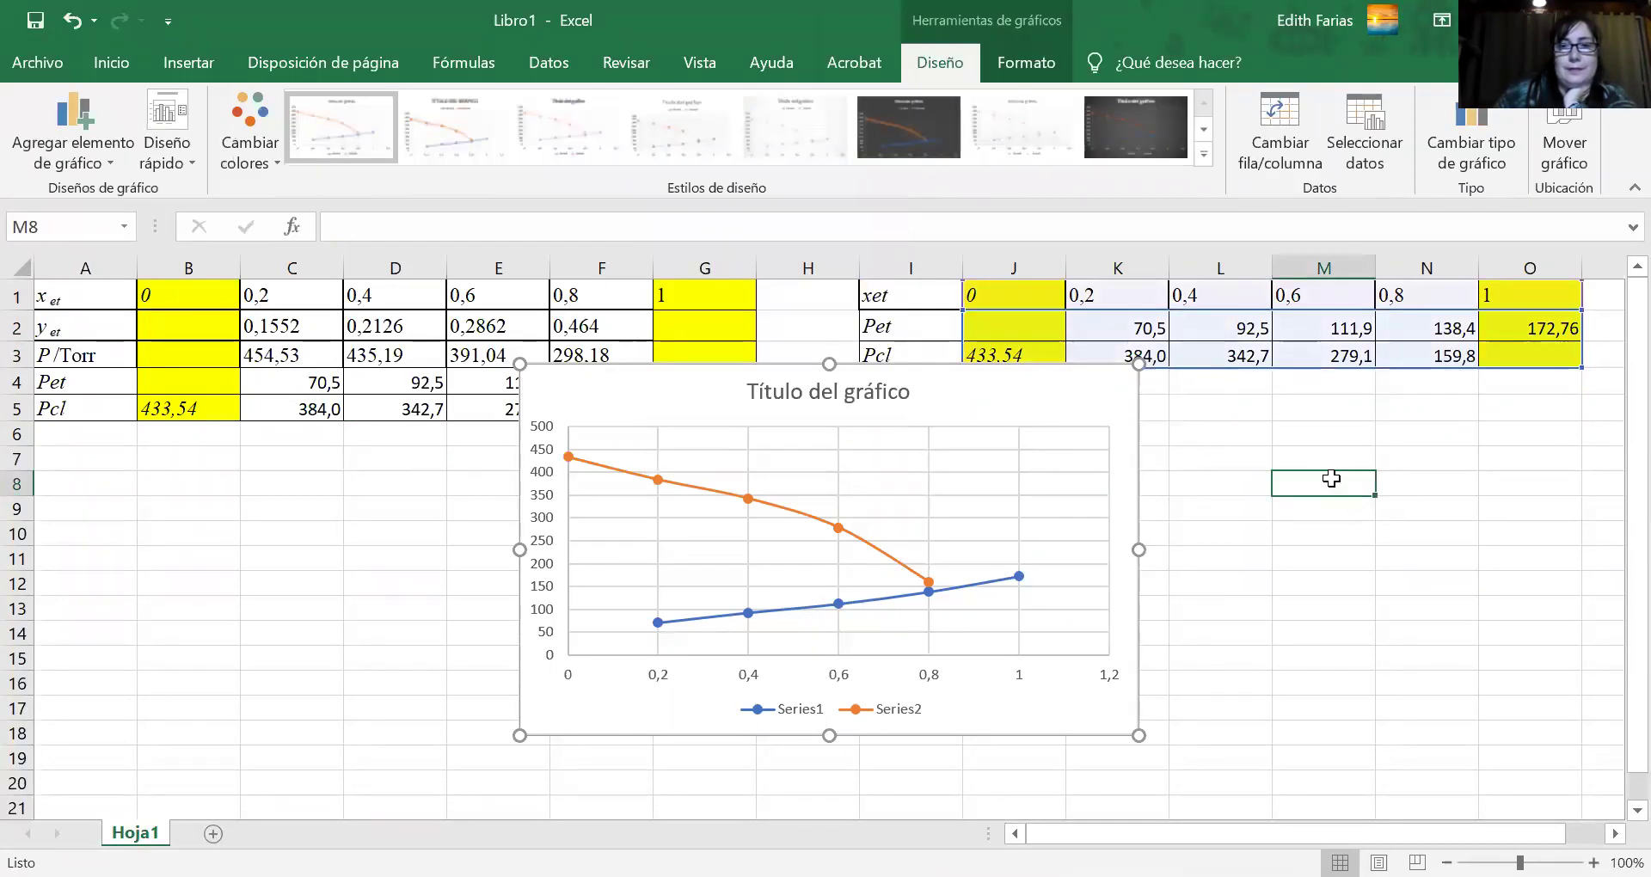
Enter 0 for Pet at xet 0 in J2 and 0 for Pcl at xet 1 in O3.
click(1003, 331)
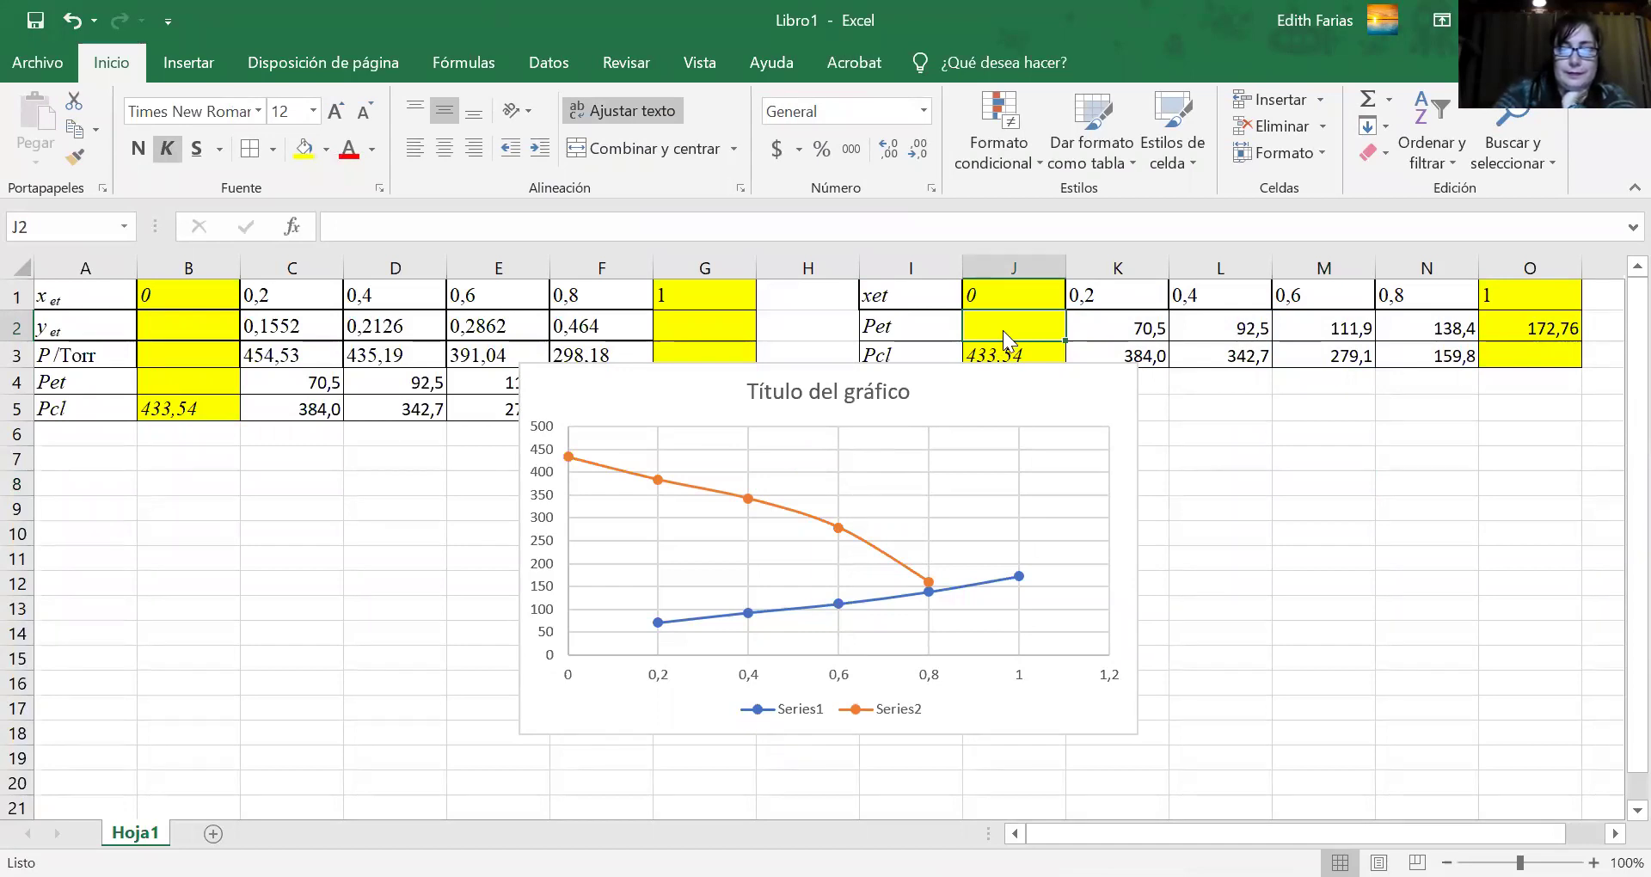
text(0)
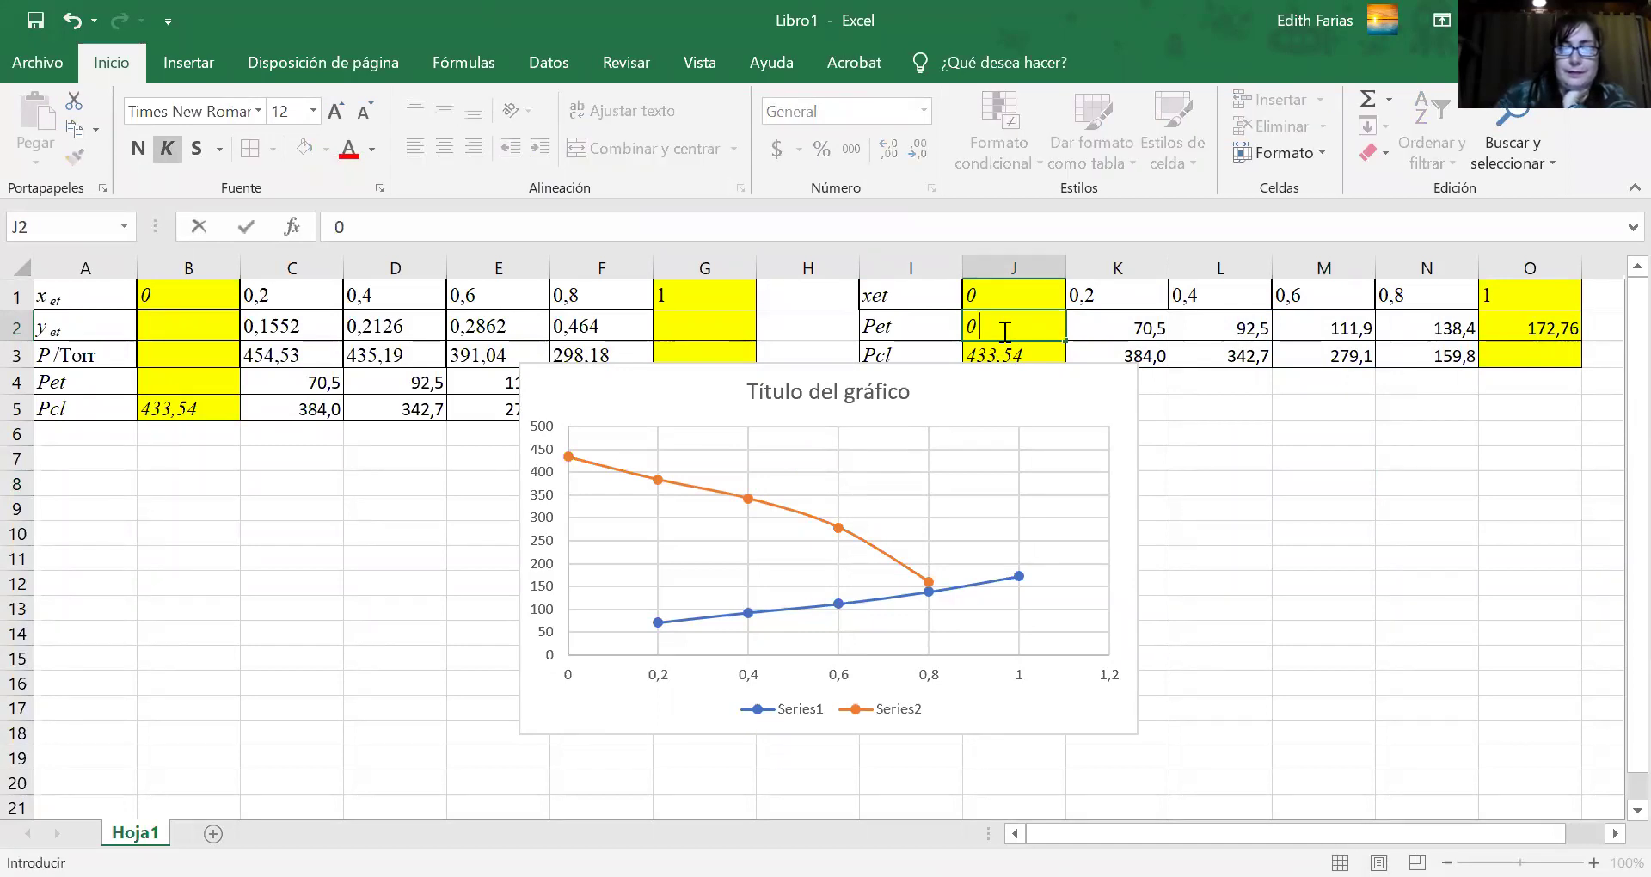
click(1552, 357)
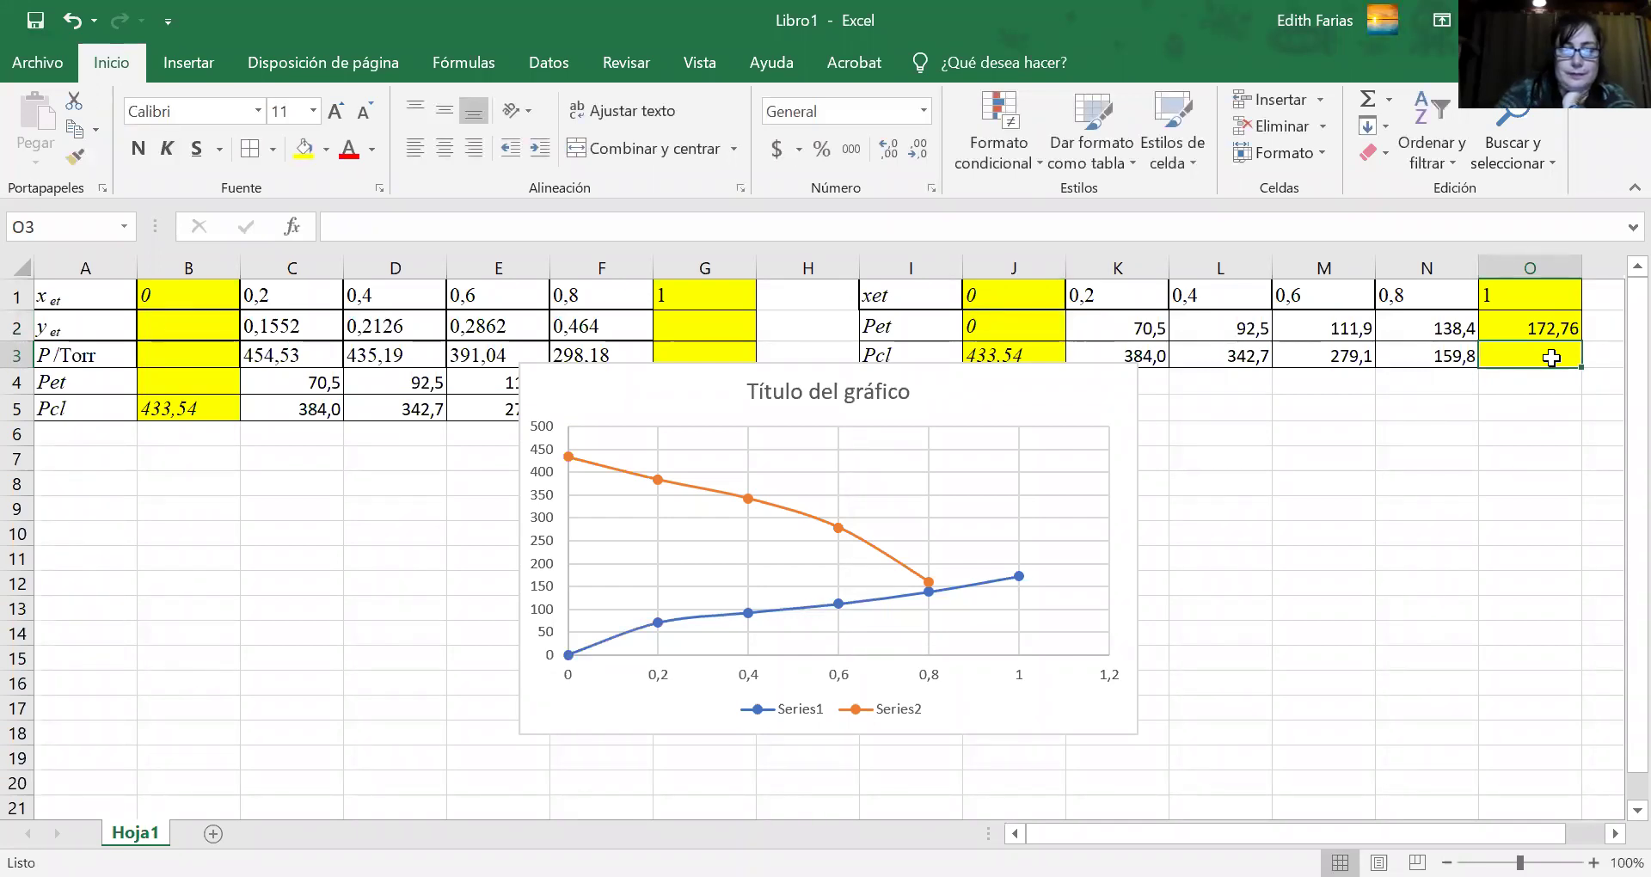
text(0)
click(1413, 578)
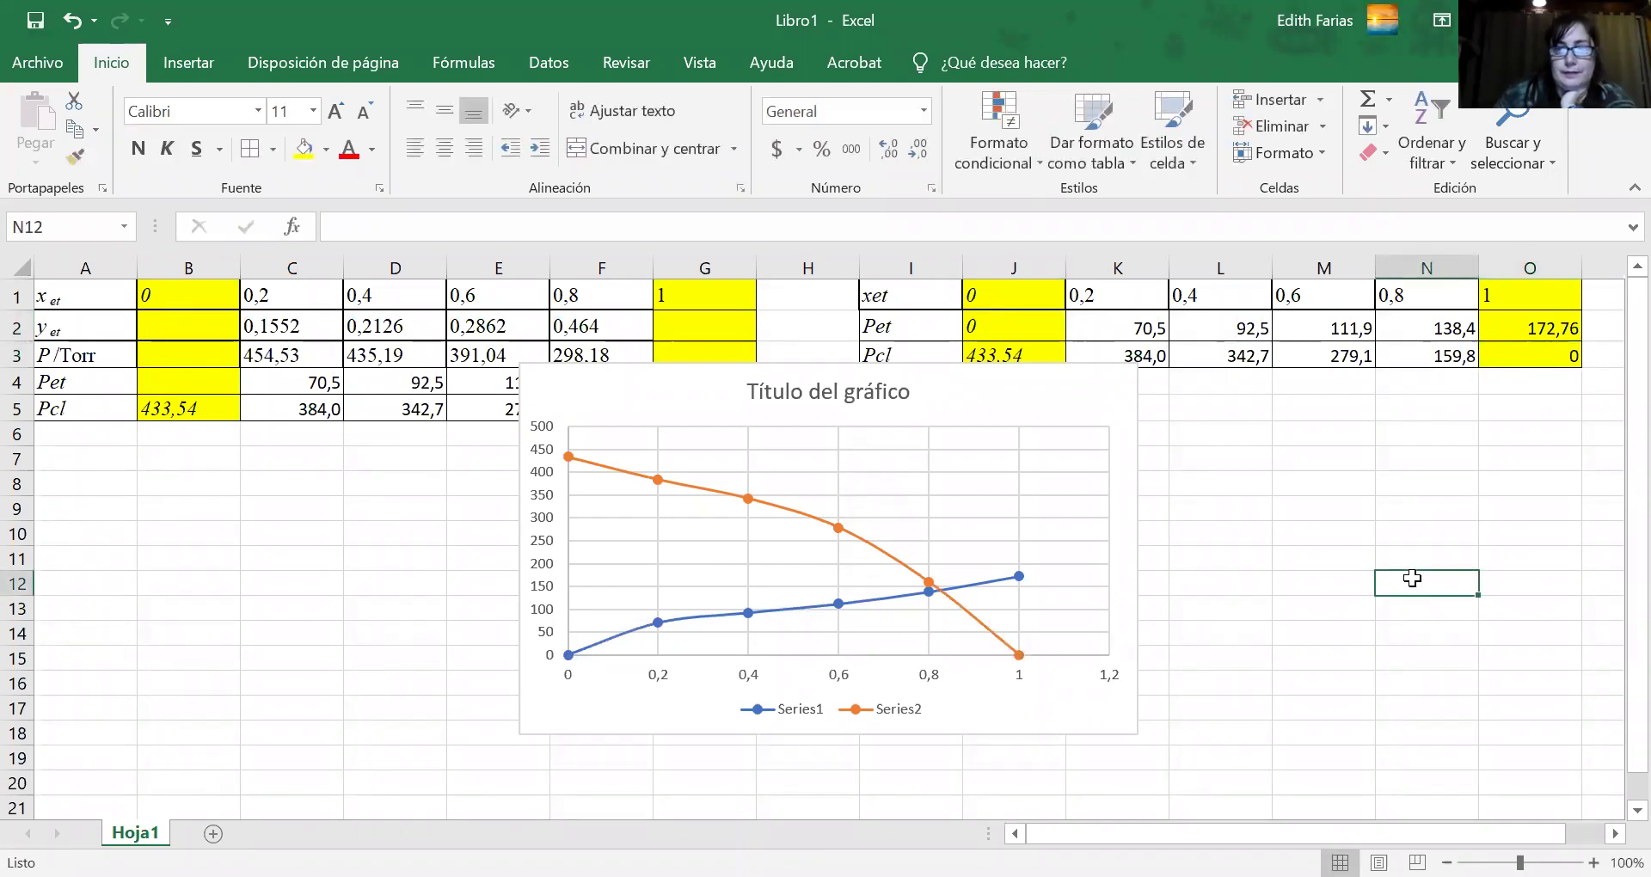
Move the chart down so that it sits below both tables without covering their cells.
click(929, 495)
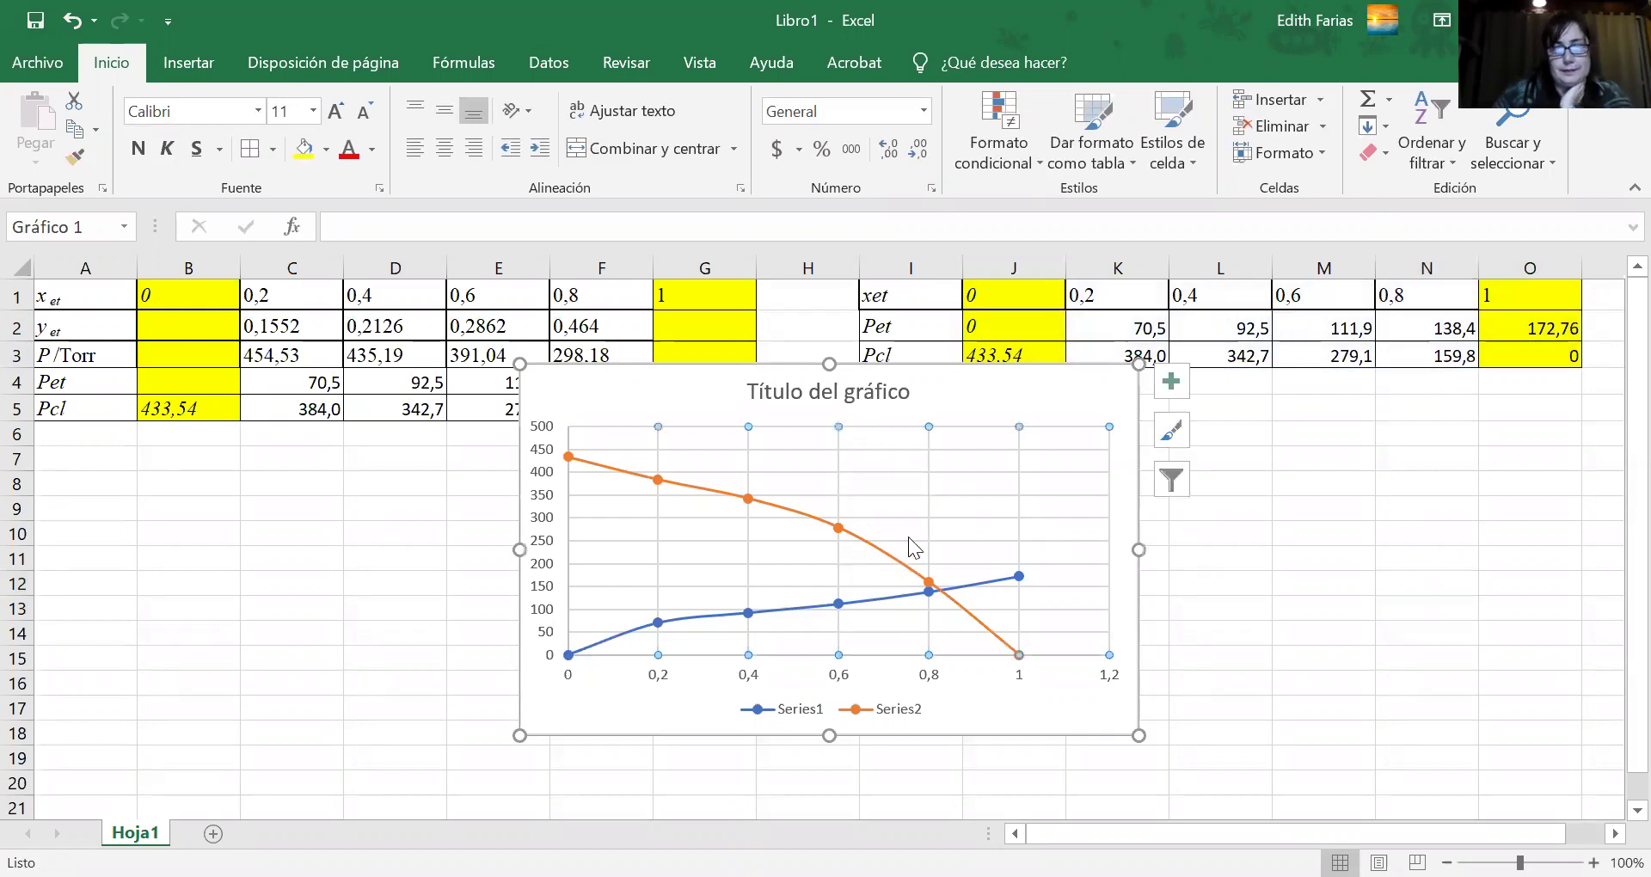
drag(945, 411, 814, 484)
click(1264, 599)
click(829, 479)
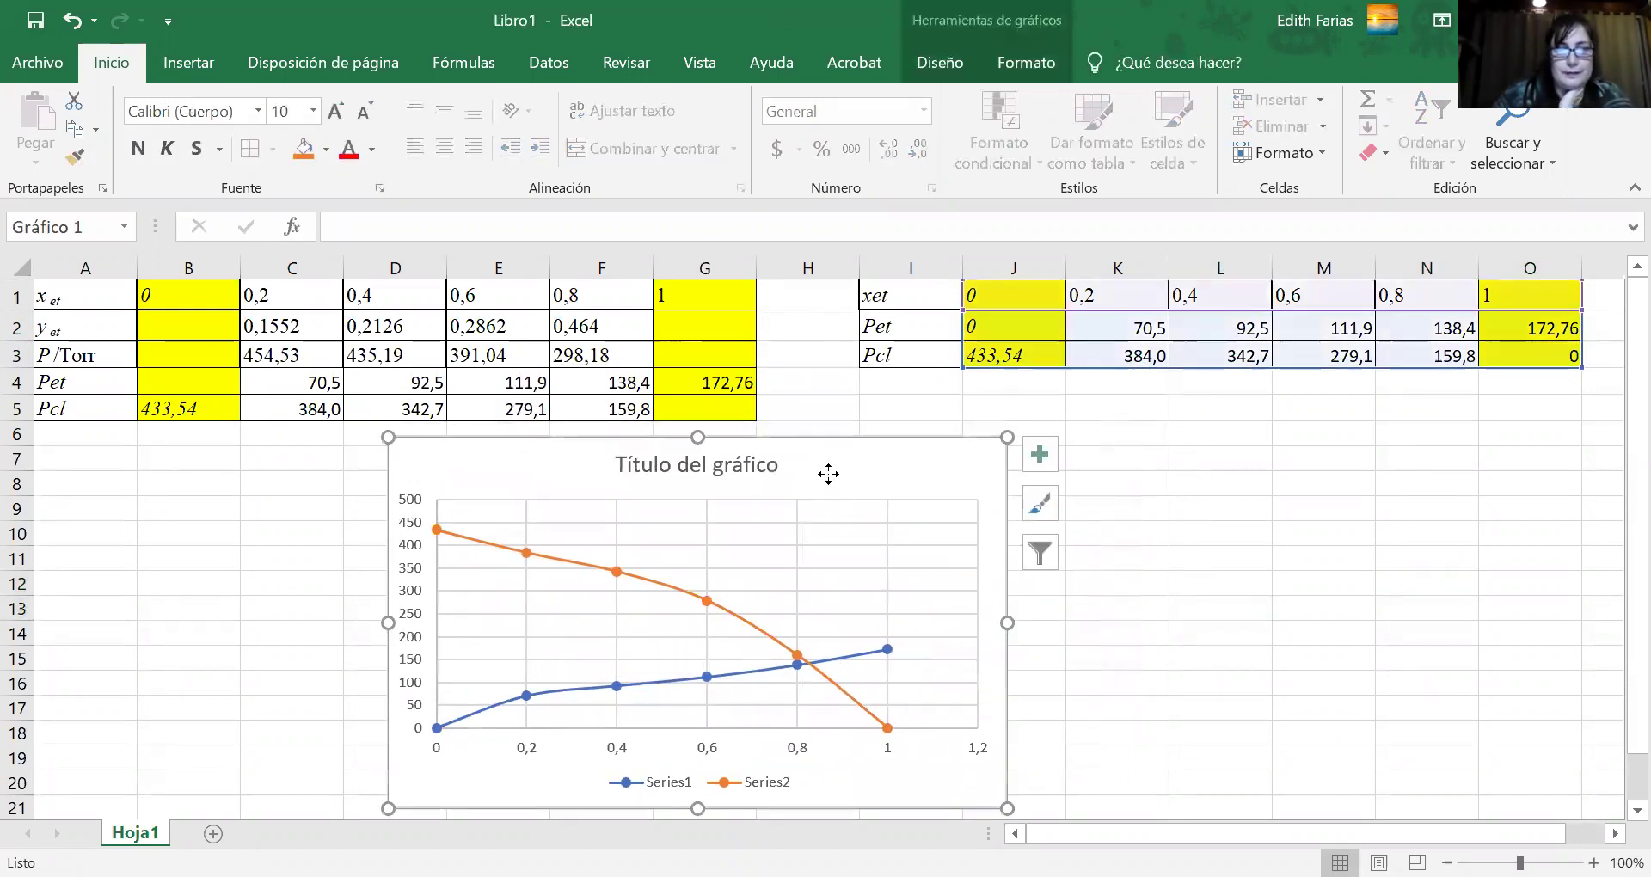
Copy the chart onto slide 18 of the Serie N°8 presentation in PowerPoint and choose the blue pen for annotating it.
right_click(828, 474)
key(Escape)
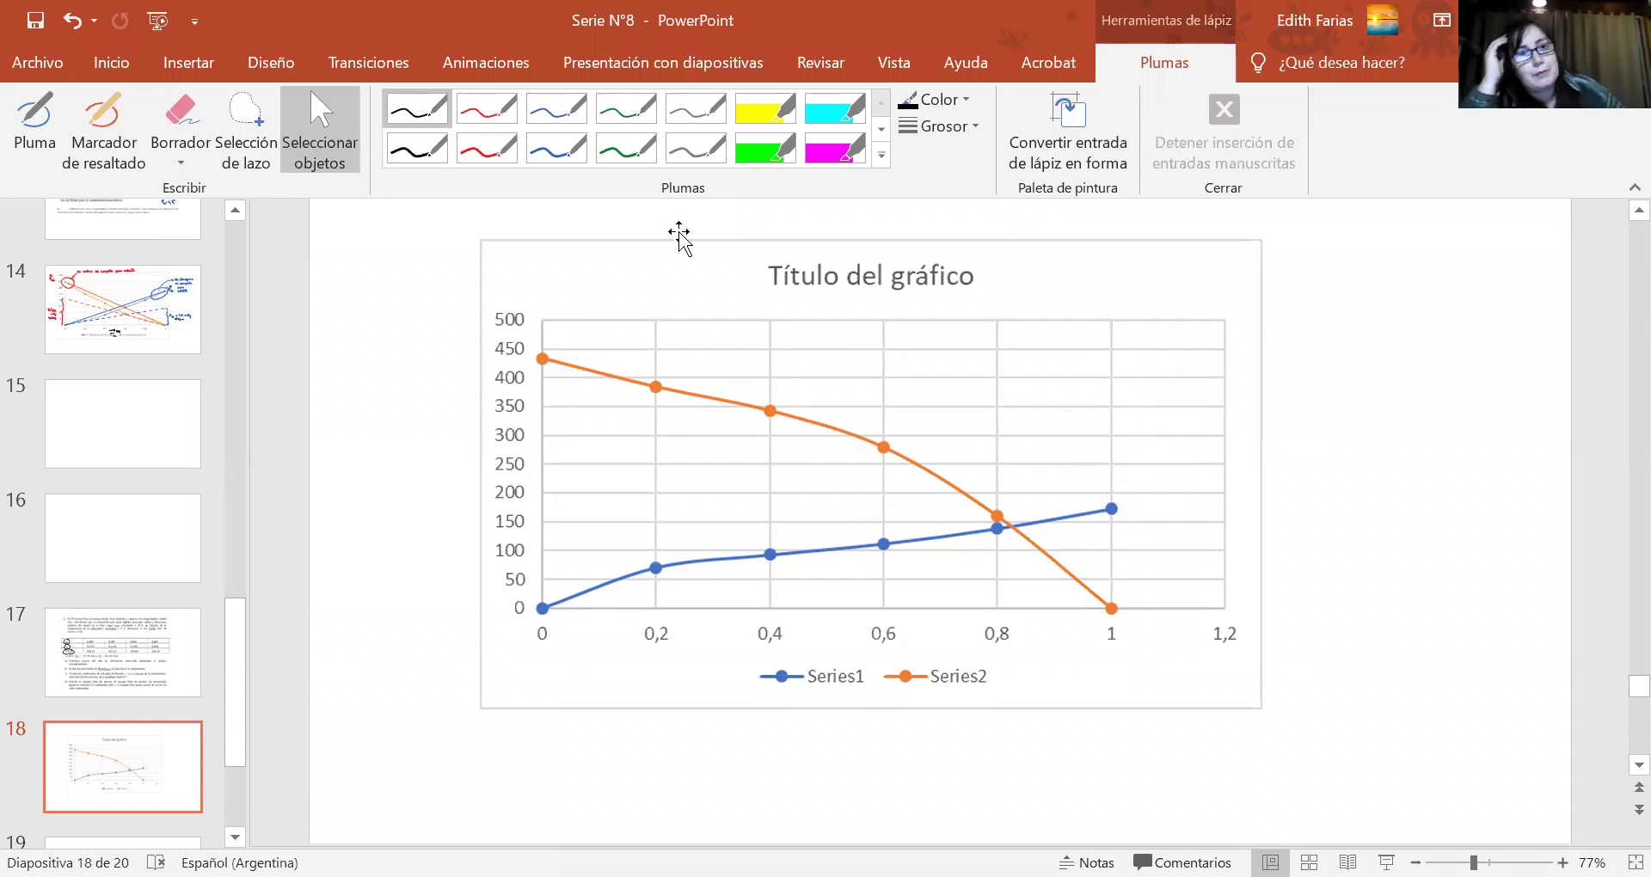
click(593, 125)
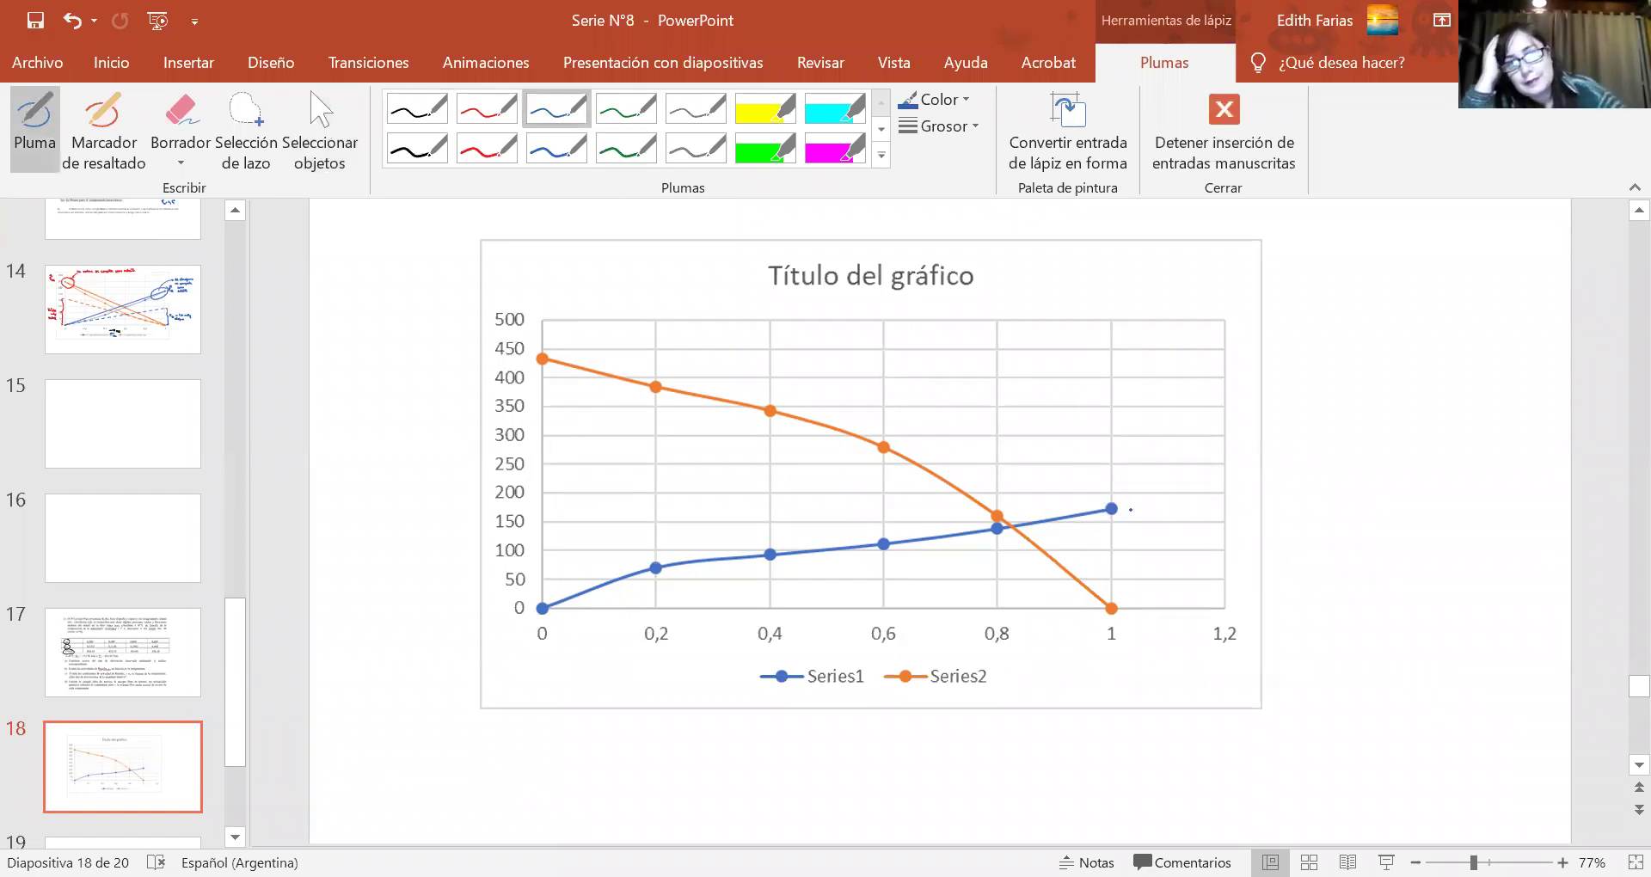
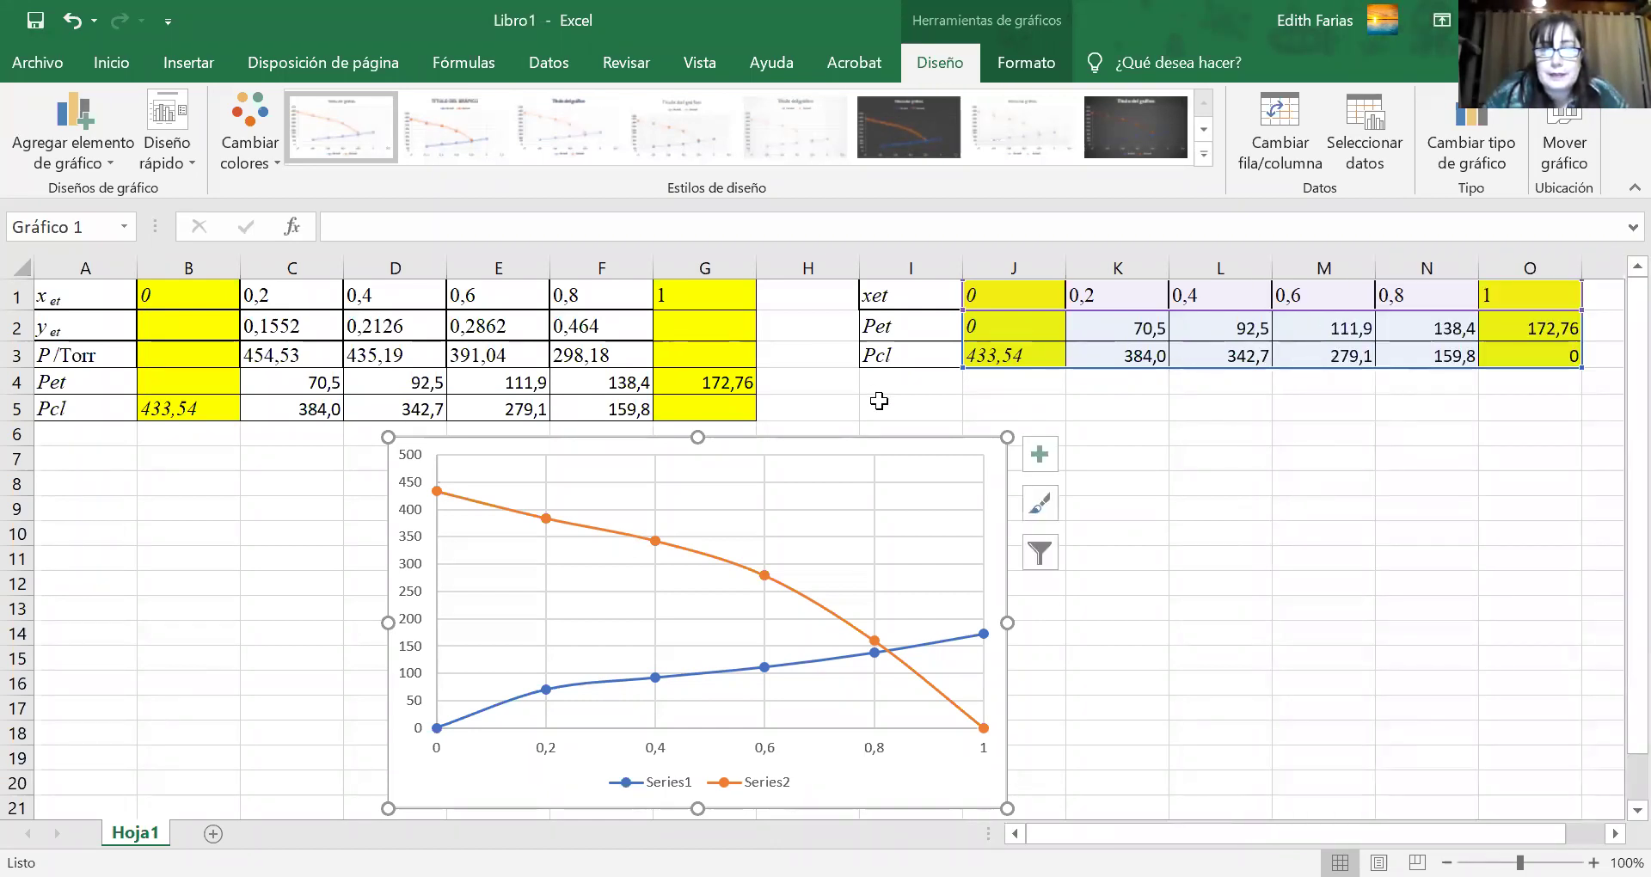
In the Excel sheet, move the chart beneath the I1:O3 table and enter the labels a et in A6 and a cl in A7.
drag(855, 468, 1405, 429)
click(86, 434)
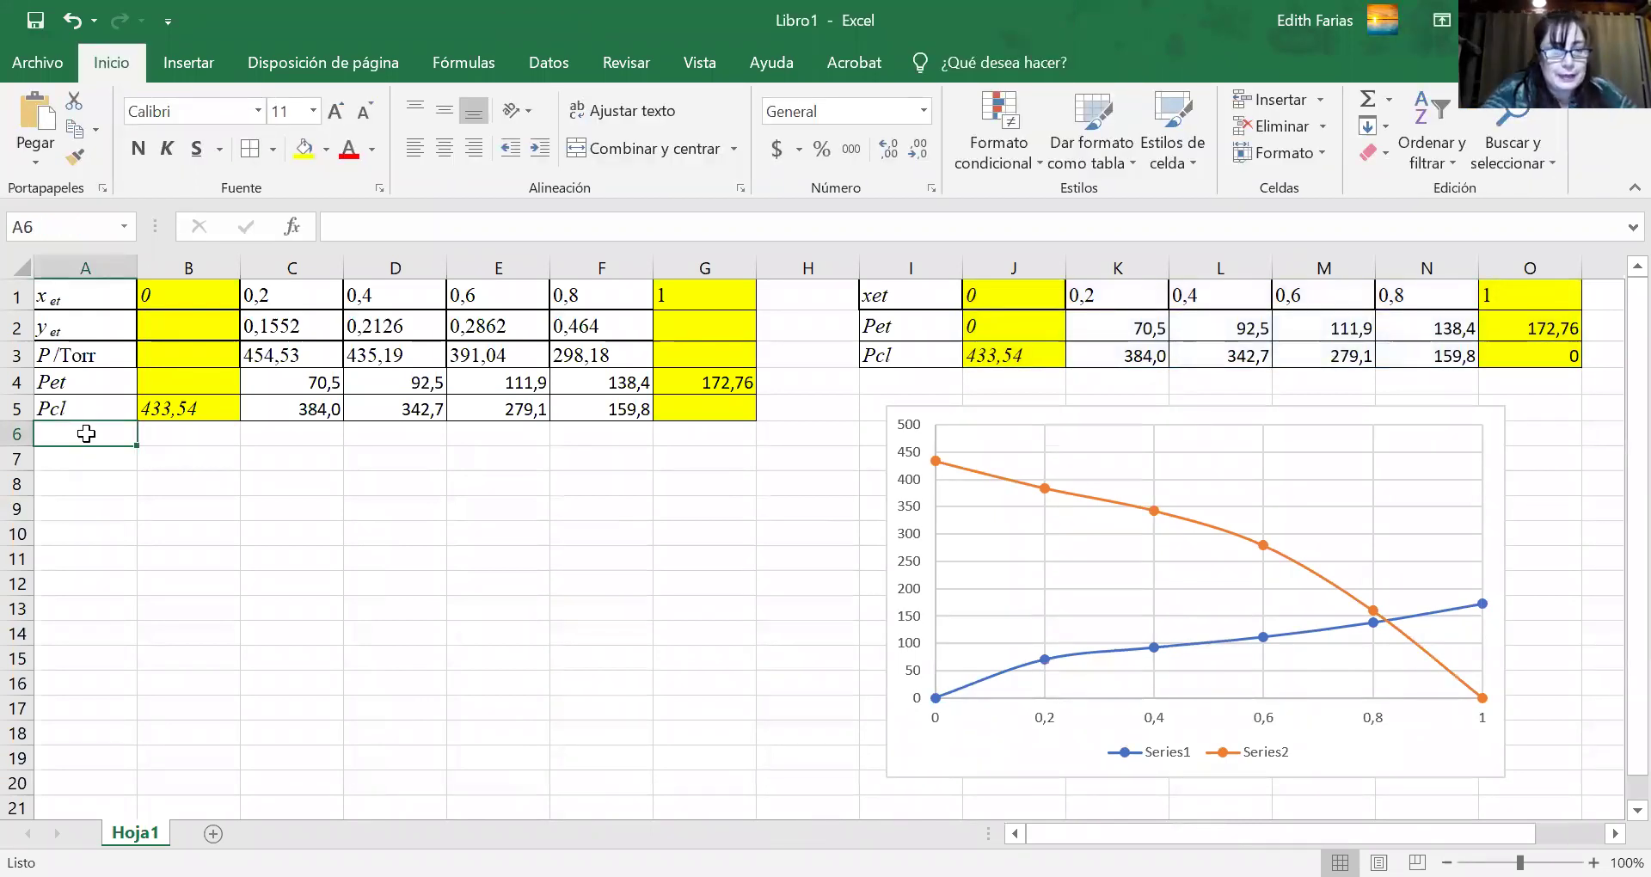
text(a et)
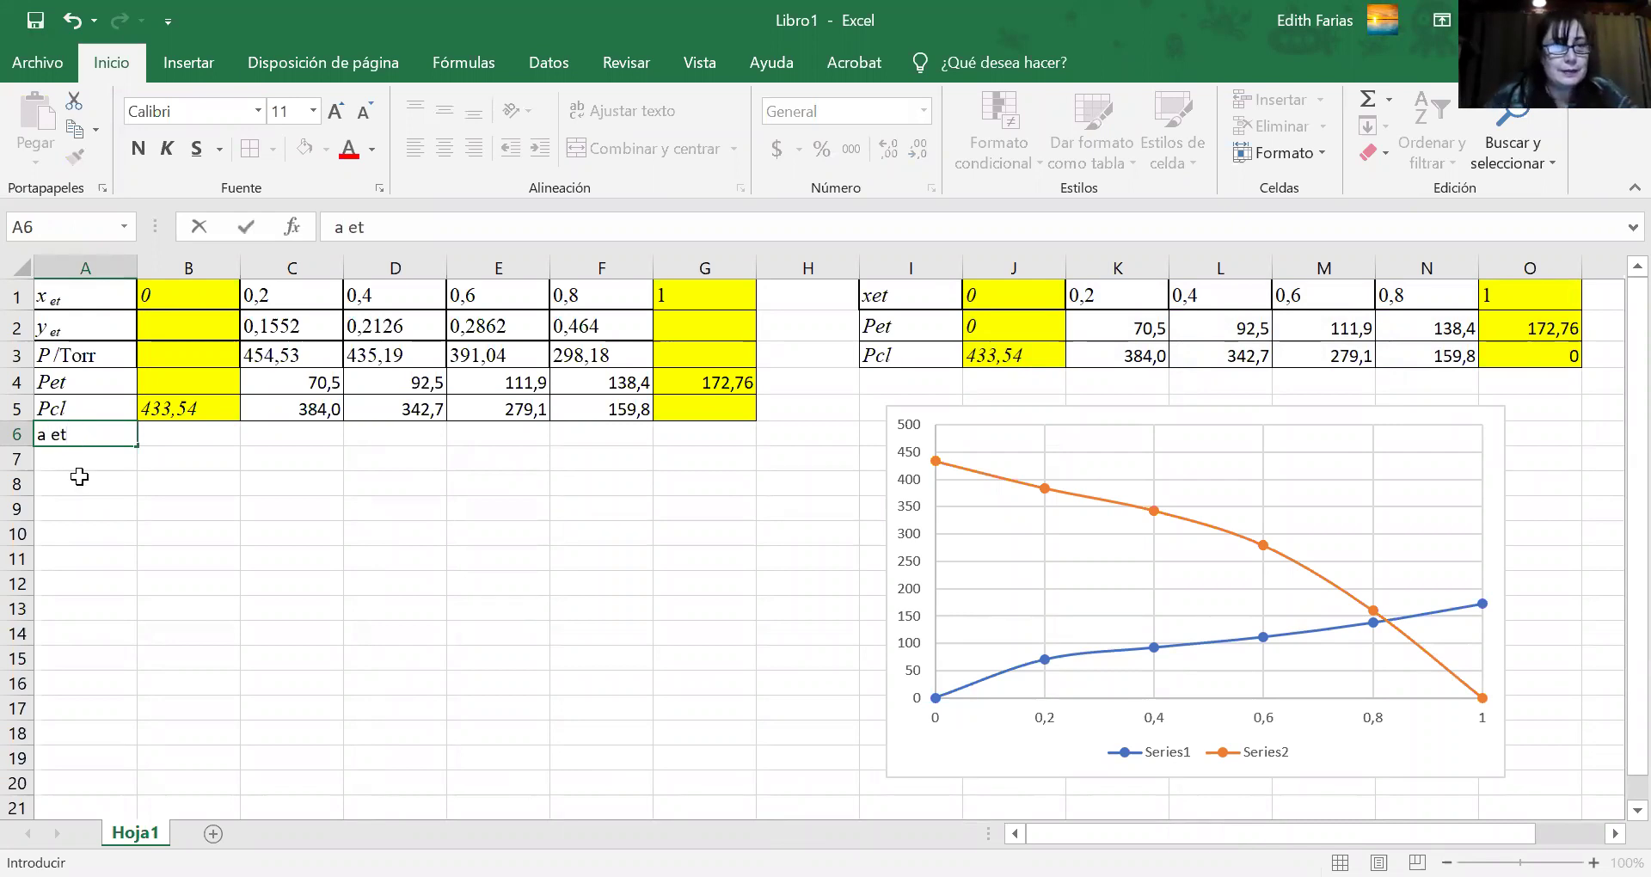
click(81, 469)
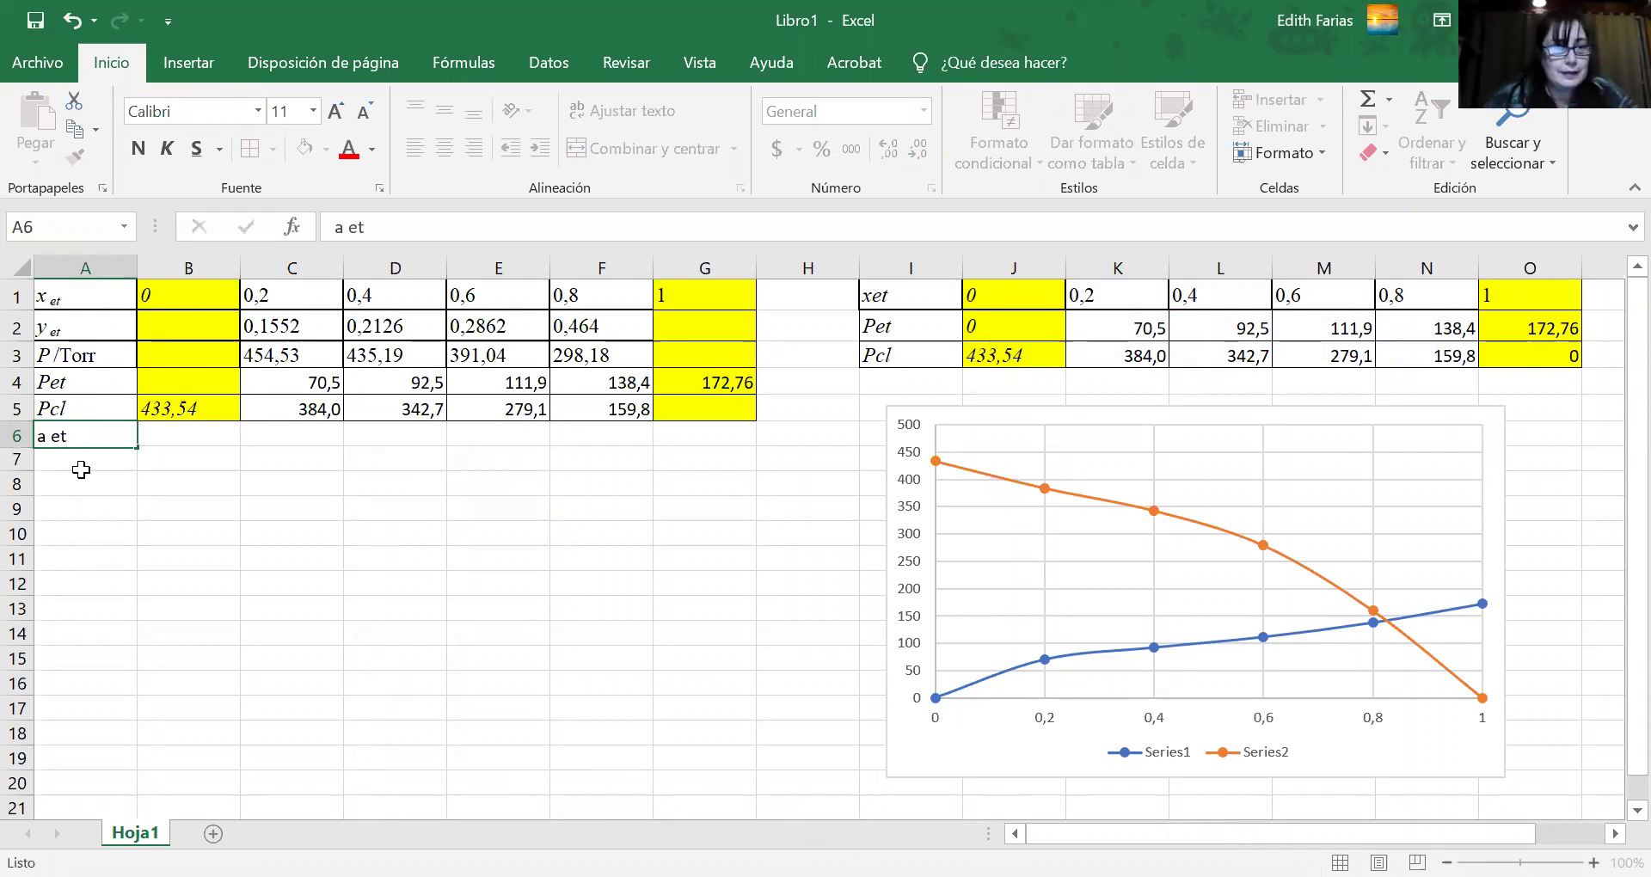
text(a cl)
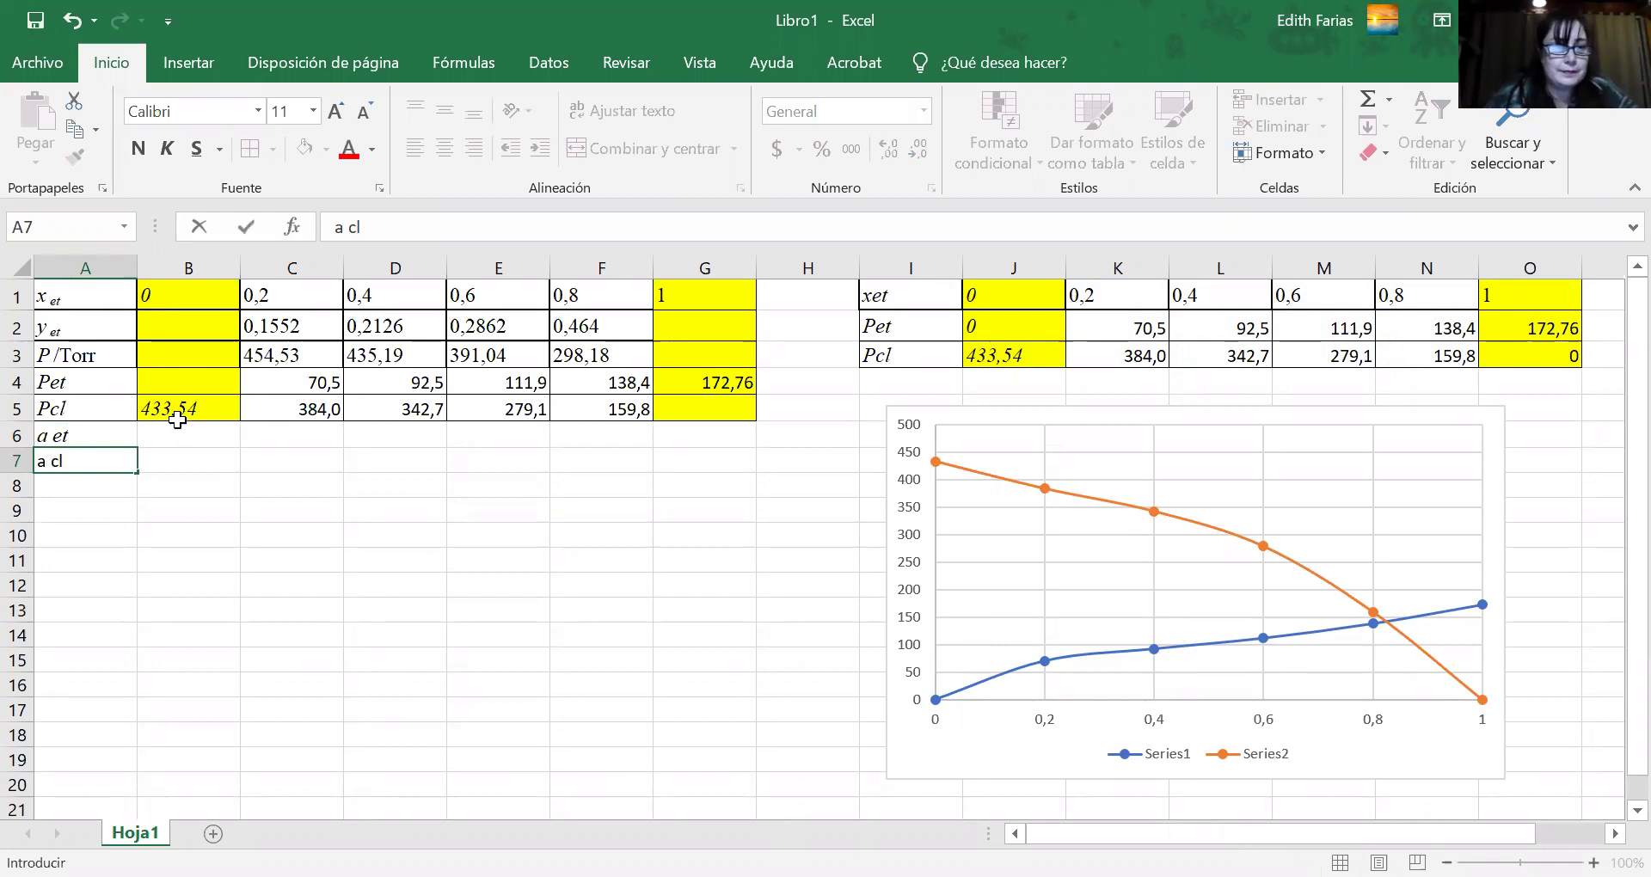
Extend the yellow fill of the two pure-component columns down to the activity rows, covering B1:B7 and G6:G7.
click(189, 295)
drag(192, 347, 186, 460)
click(301, 154)
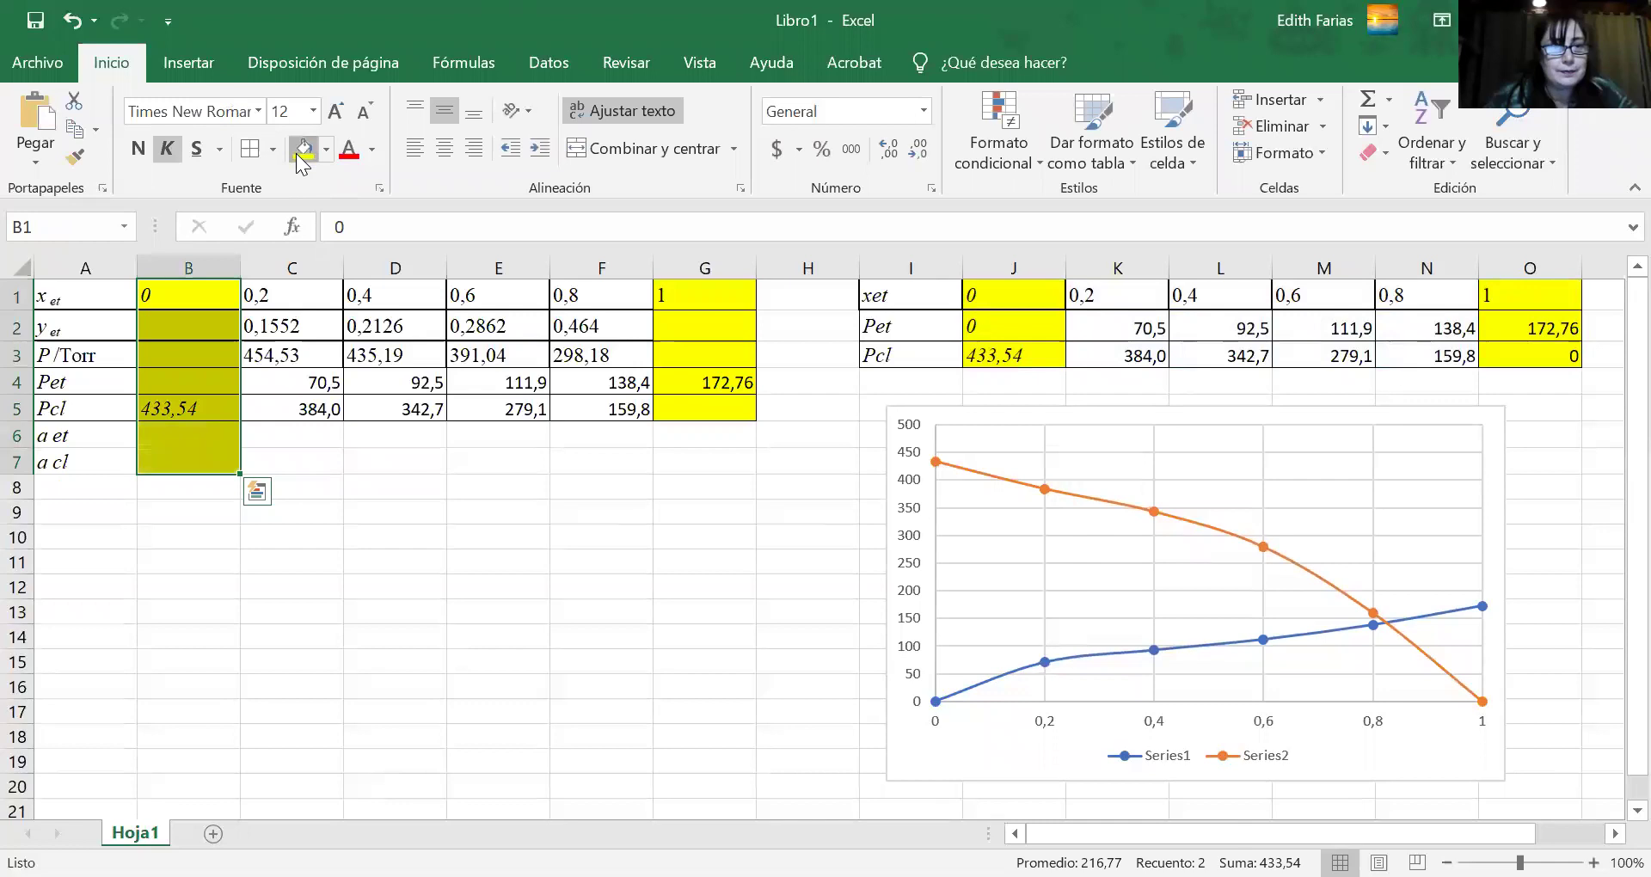
click(697, 430)
drag(697, 430, 696, 462)
click(303, 148)
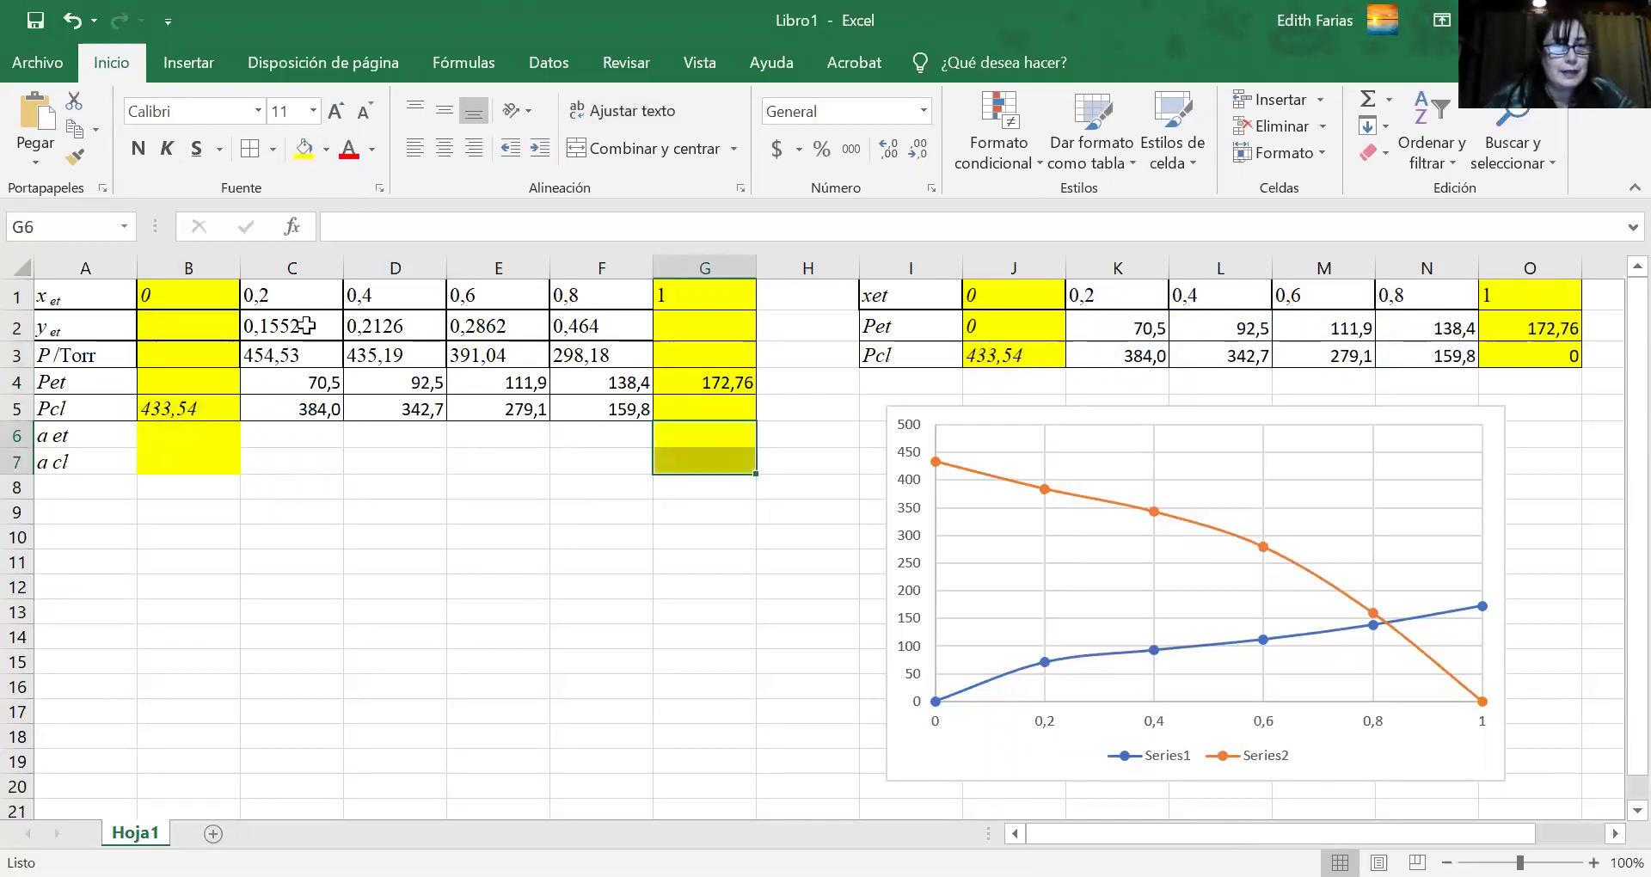
Calculate a et in C6 with =C4/172,76 and fill the formula across to F6.
click(287, 434)
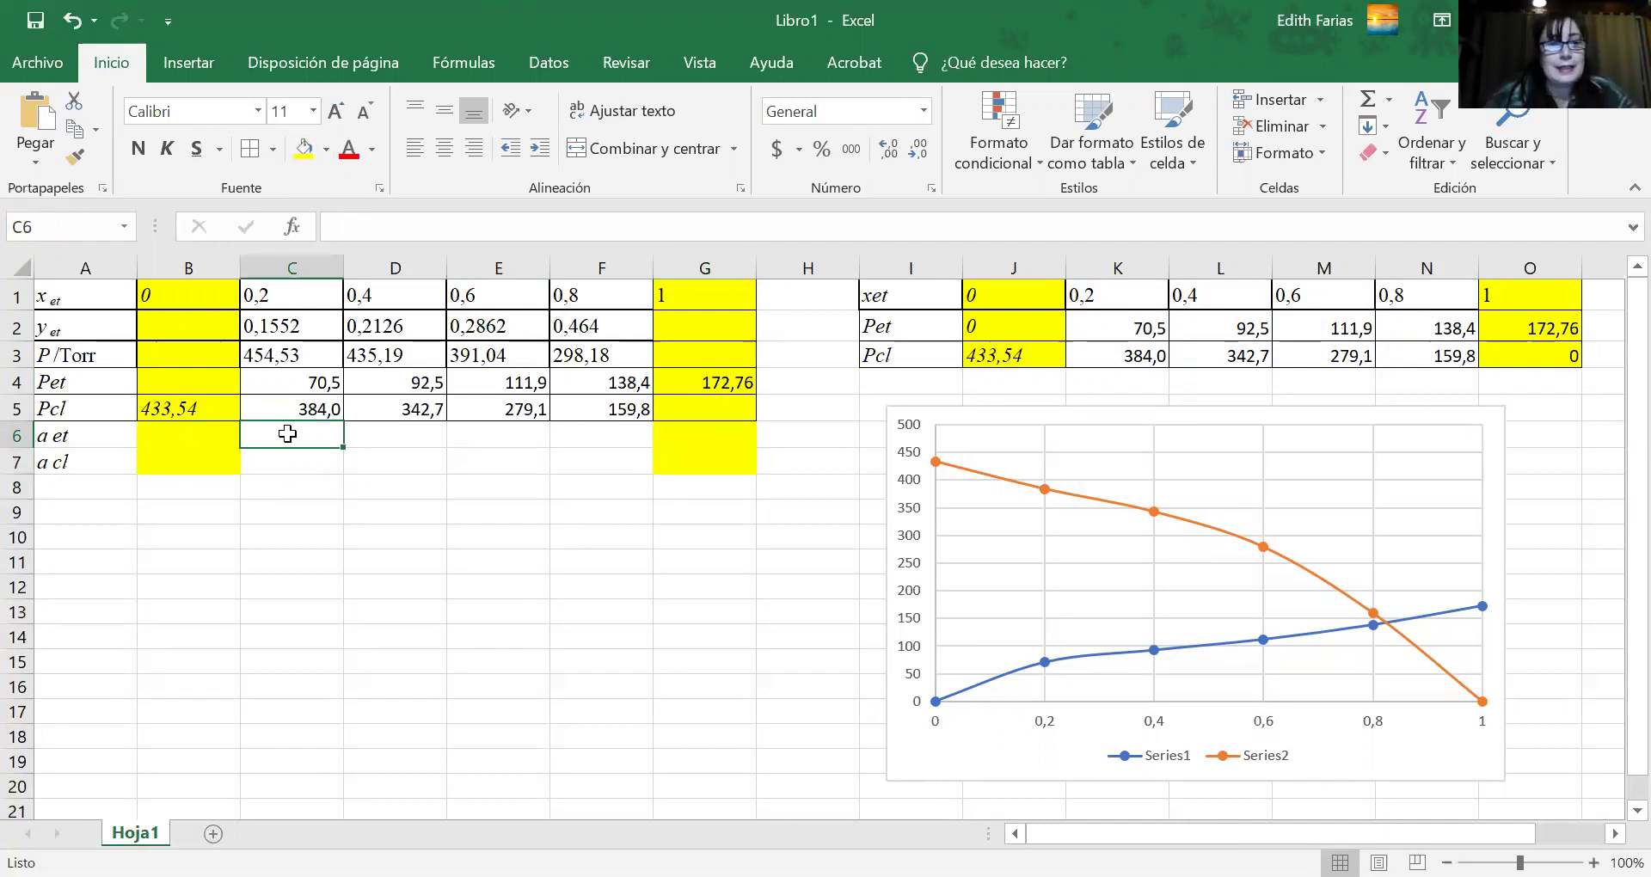
text(=)
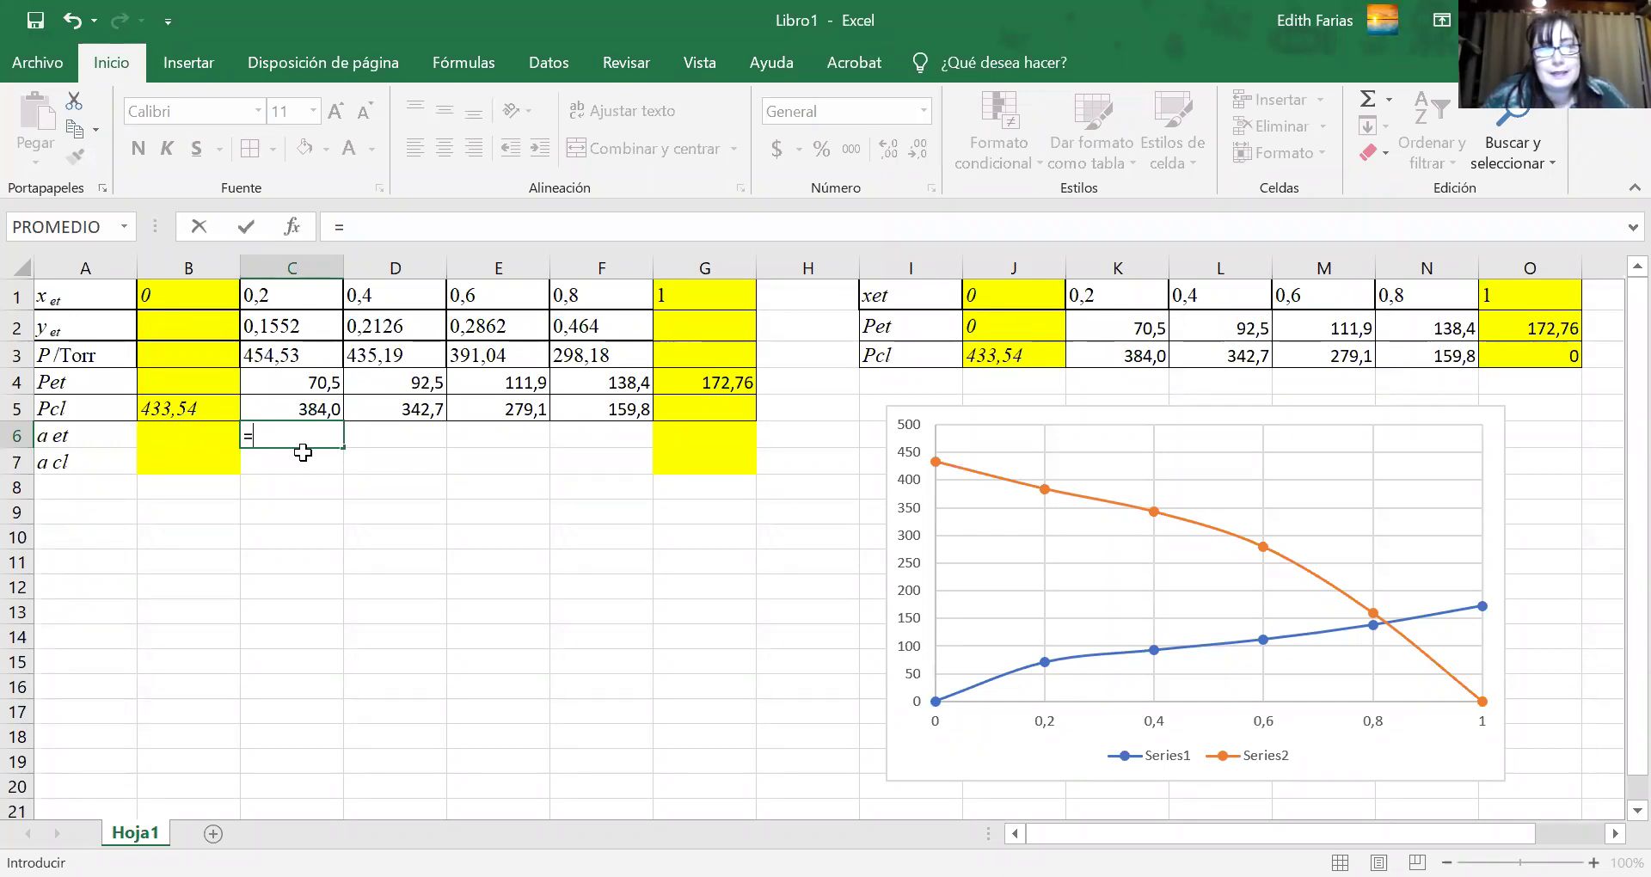
click(303, 382)
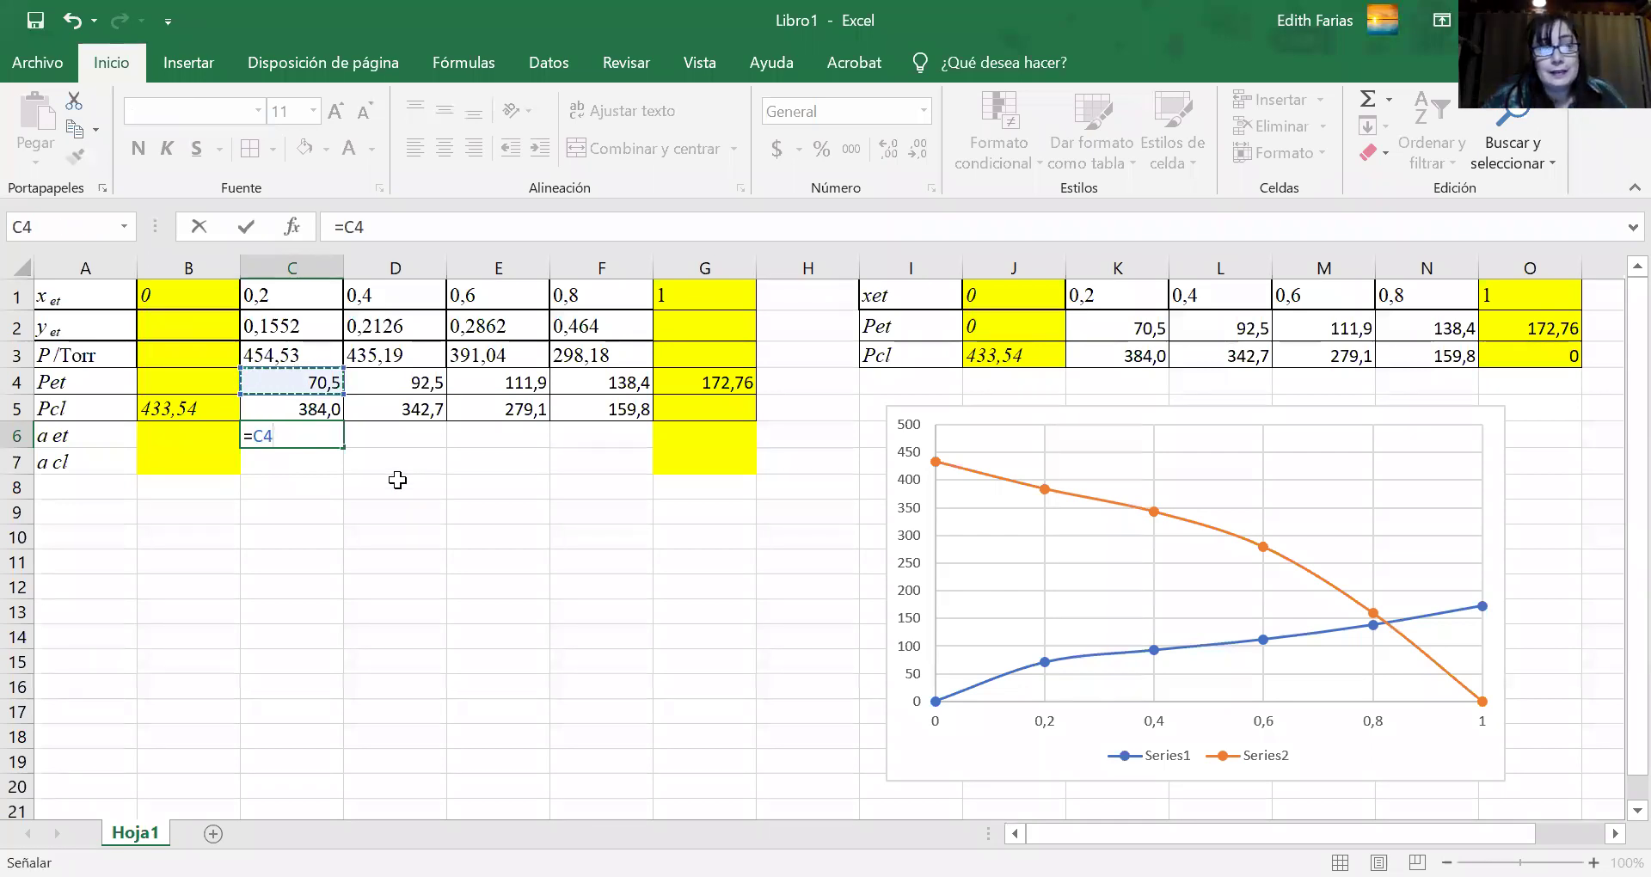
text(/)
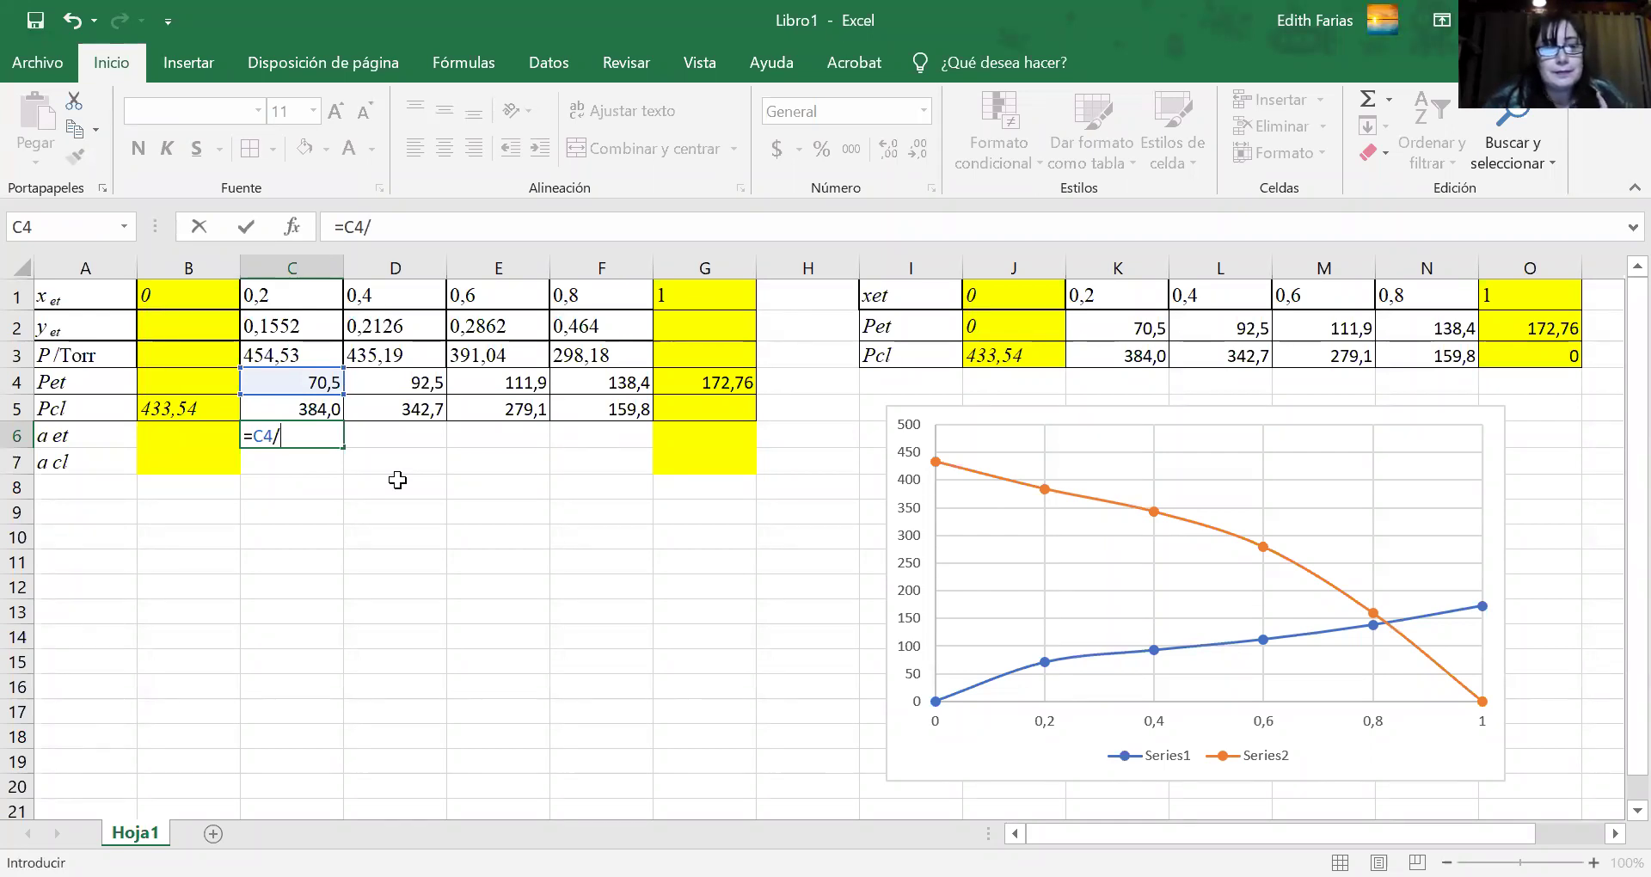
text(172,76)
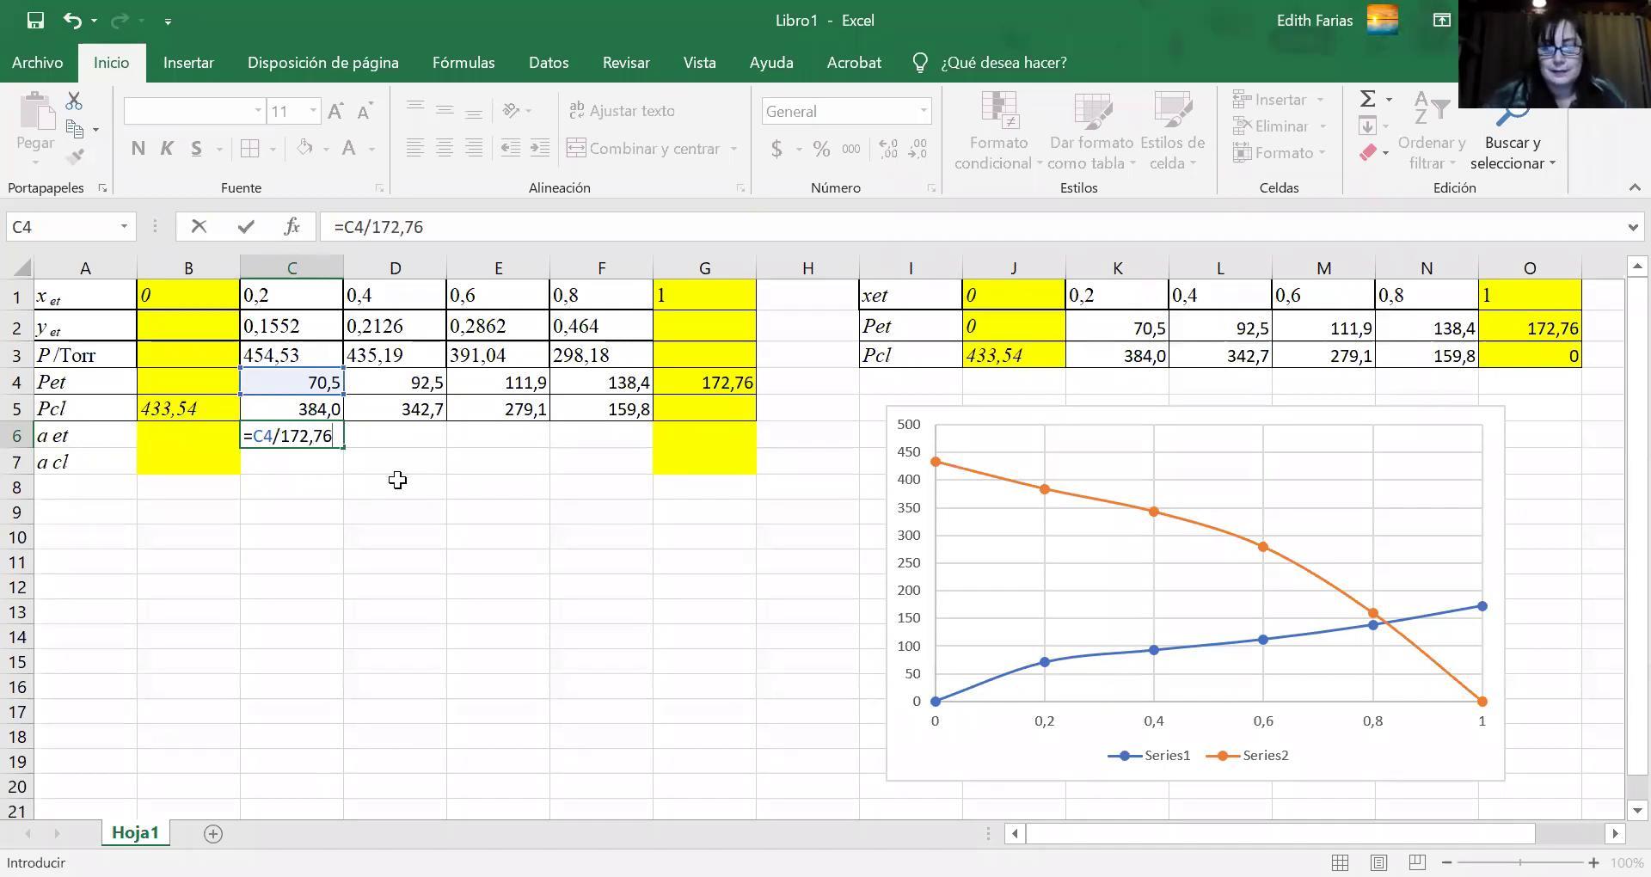
key(Return)
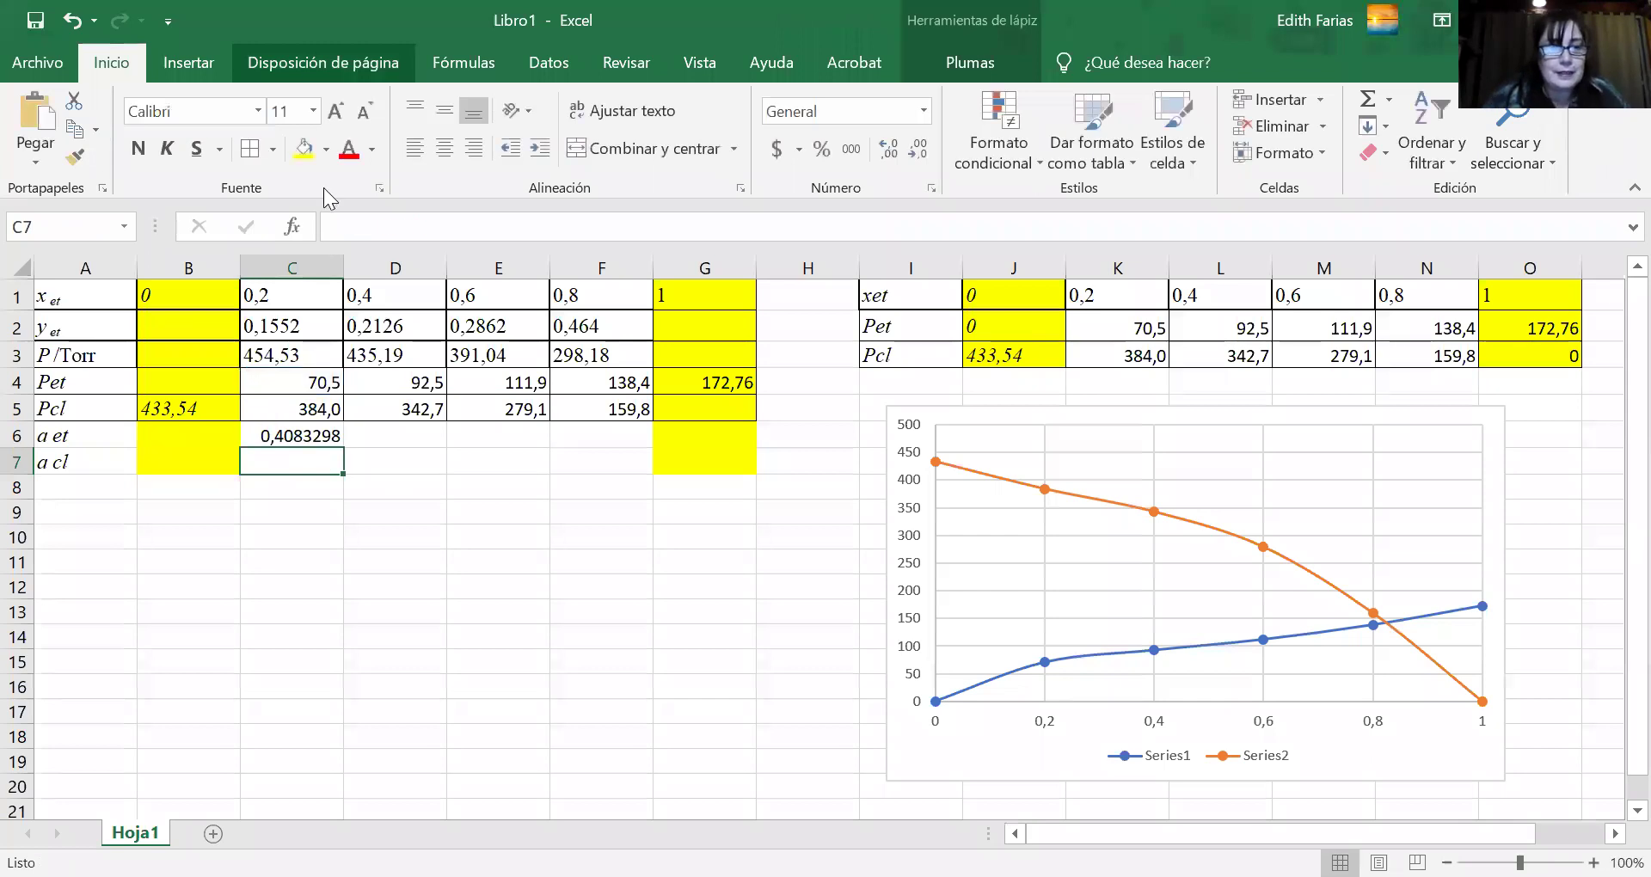
click(331, 441)
drag(345, 448, 652, 447)
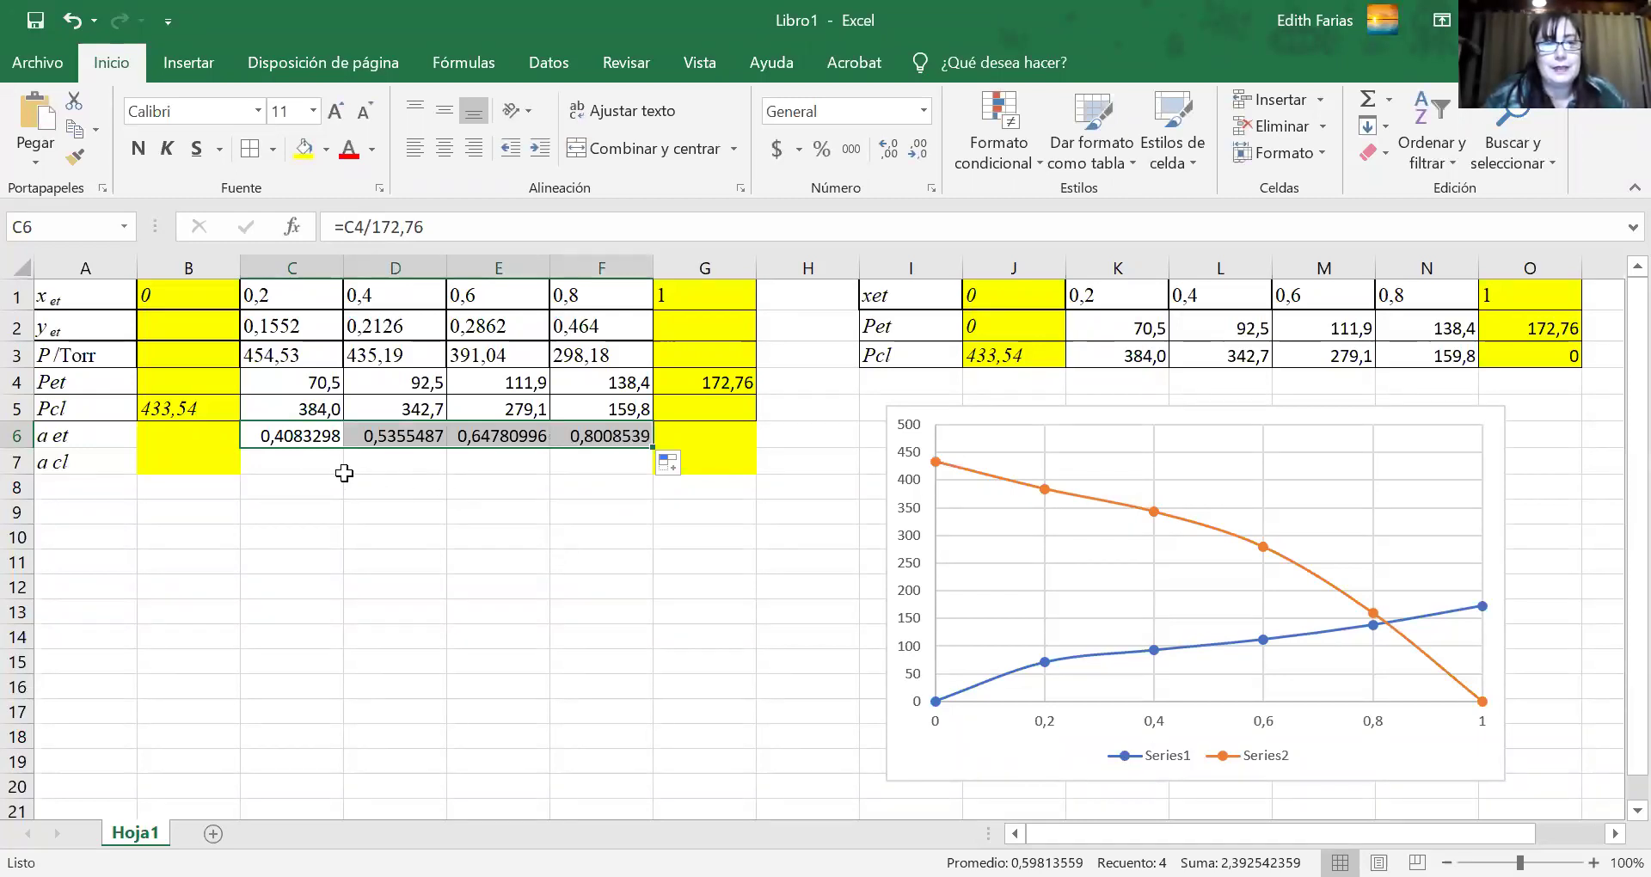
Calculate a cl in C7 with =C5/433,54 and fill the formula across to F7.
click(288, 463)
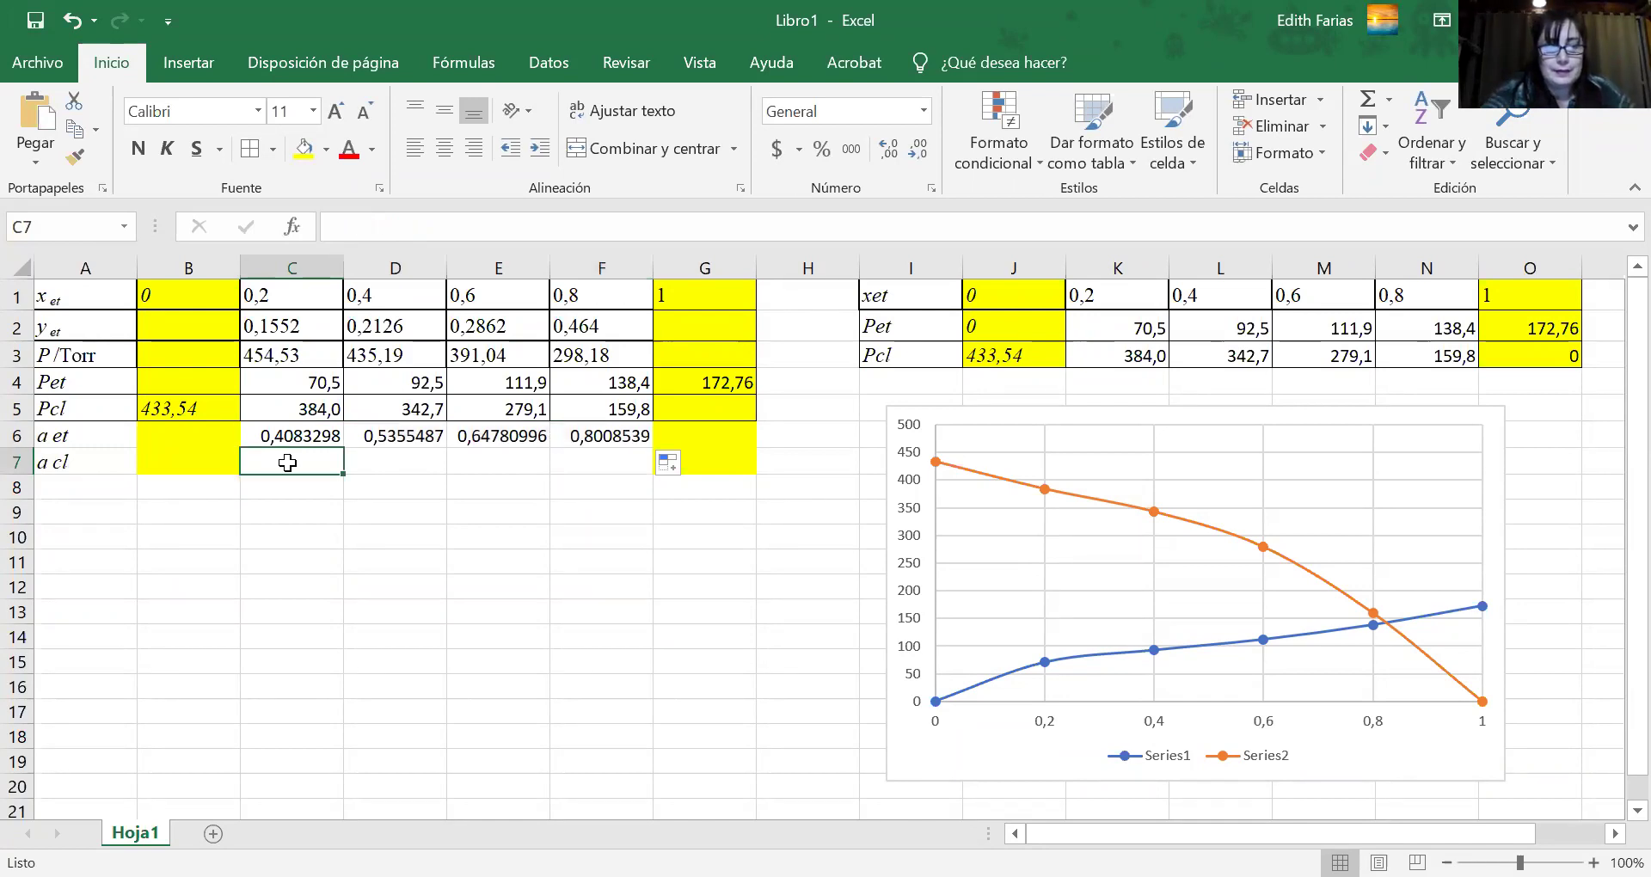
text(=)
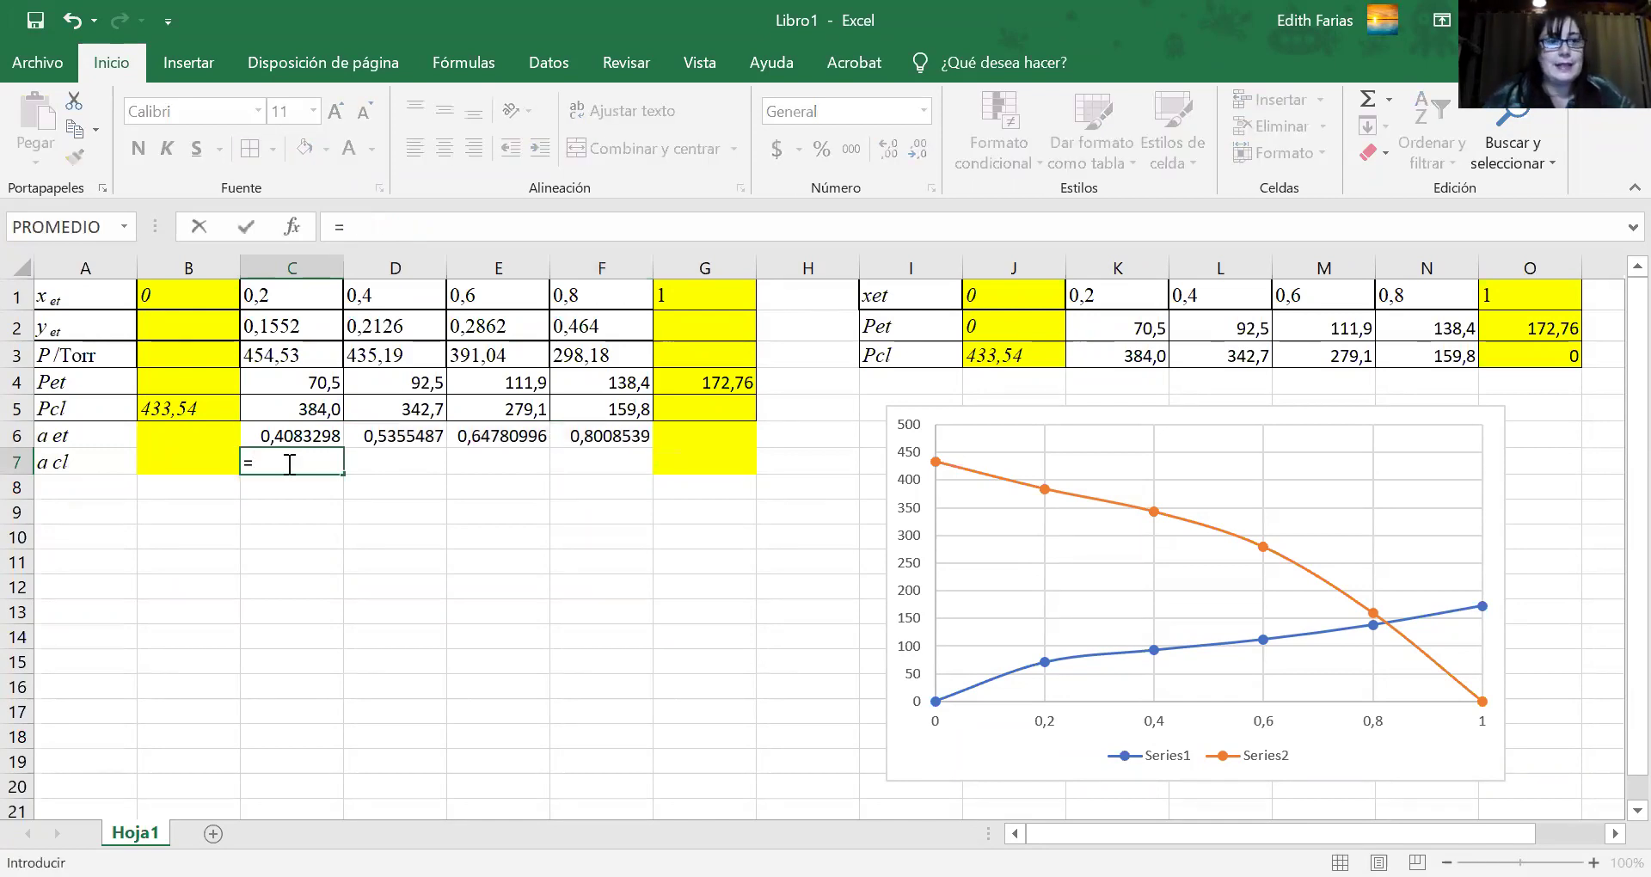
click(254, 411)
text(/)
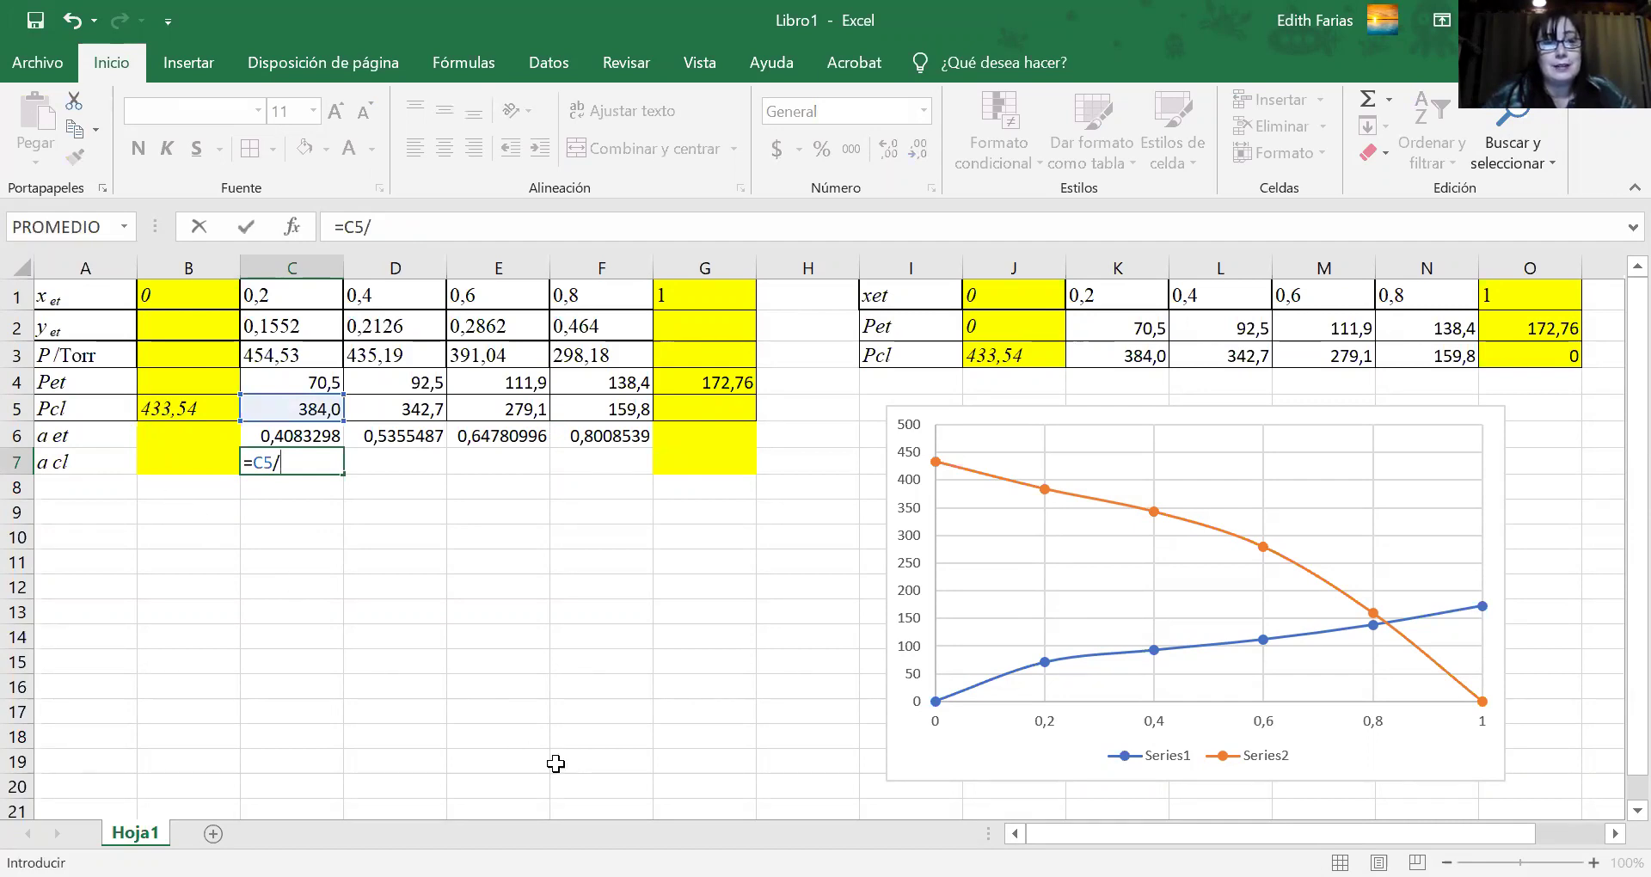
text(433,54)
key(Return)
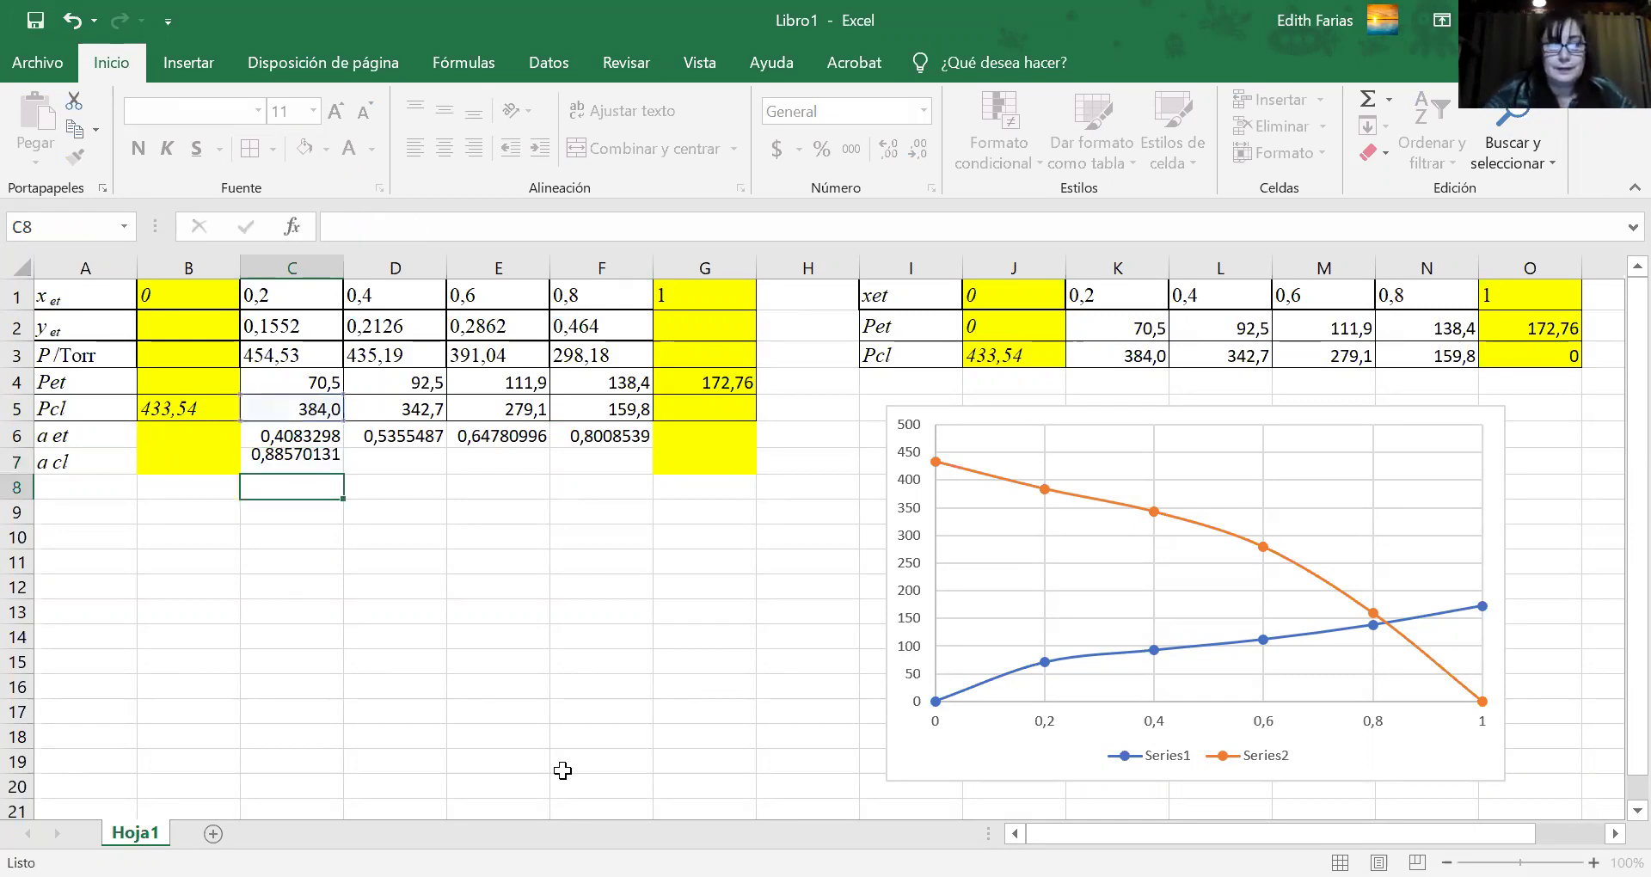
click(334, 468)
drag(334, 469, 636, 472)
click(737, 605)
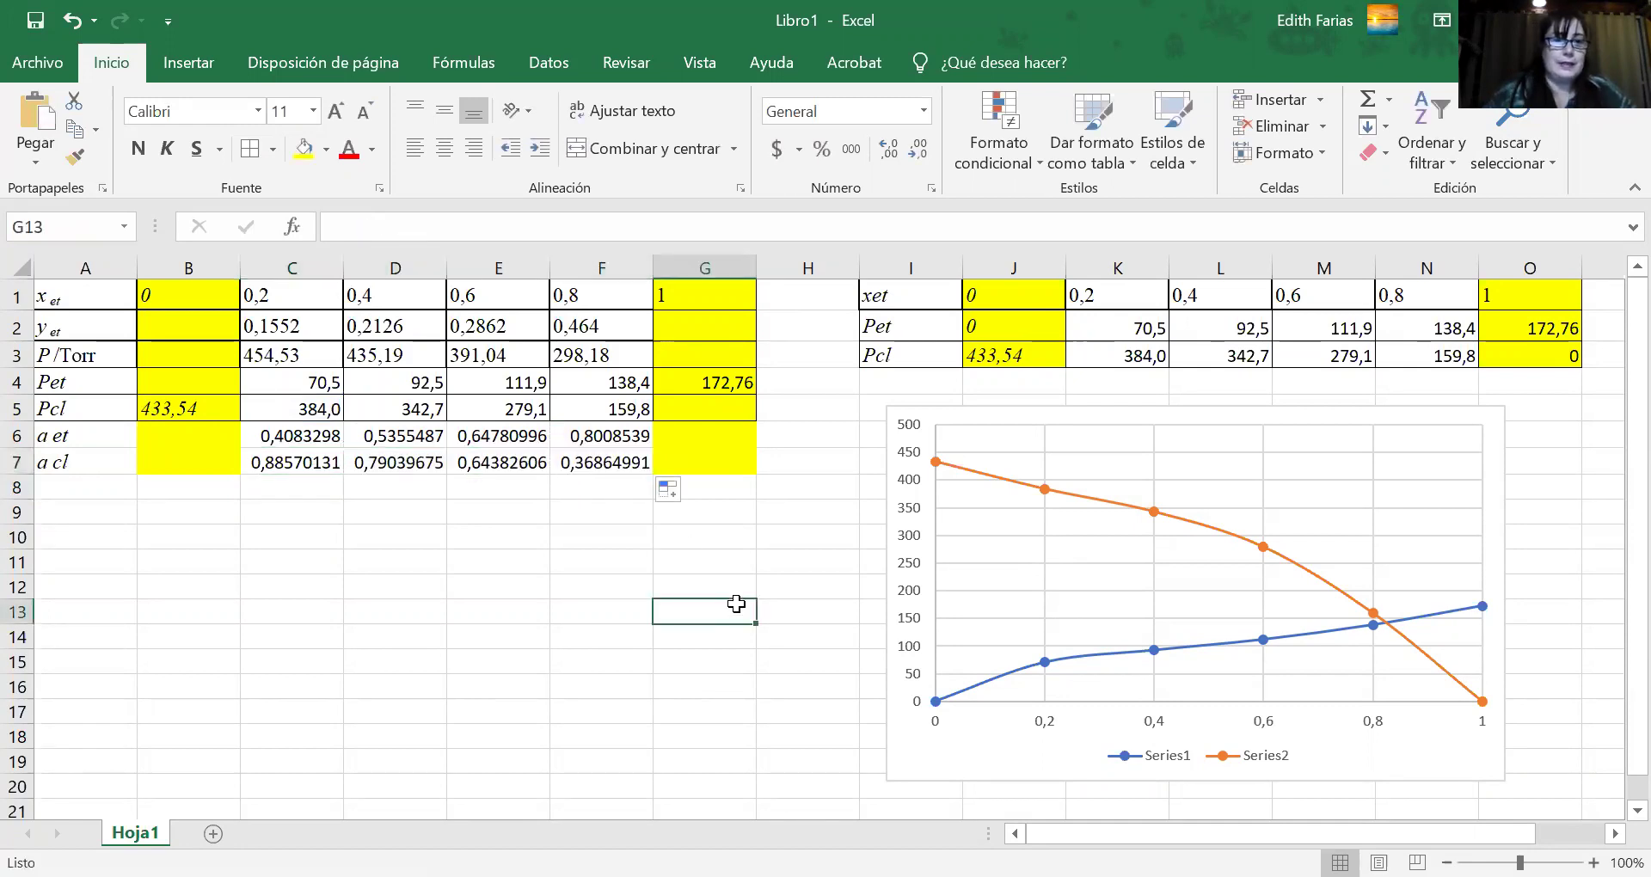
Enter the row labels g et in A8 and g cl in A9.
click(67, 486)
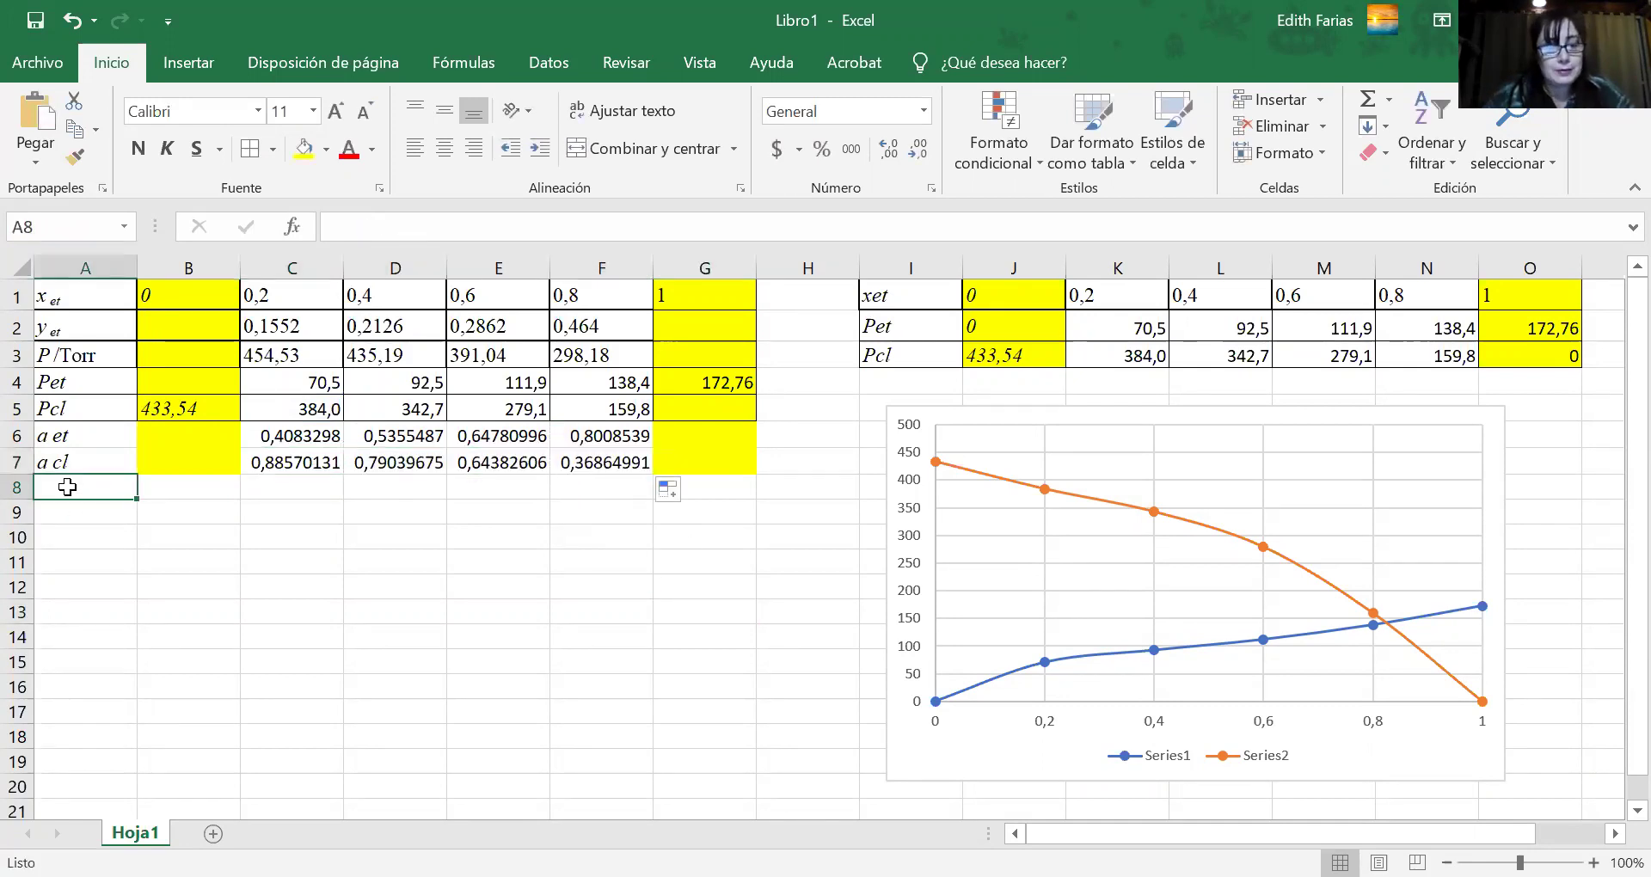
text(g et)
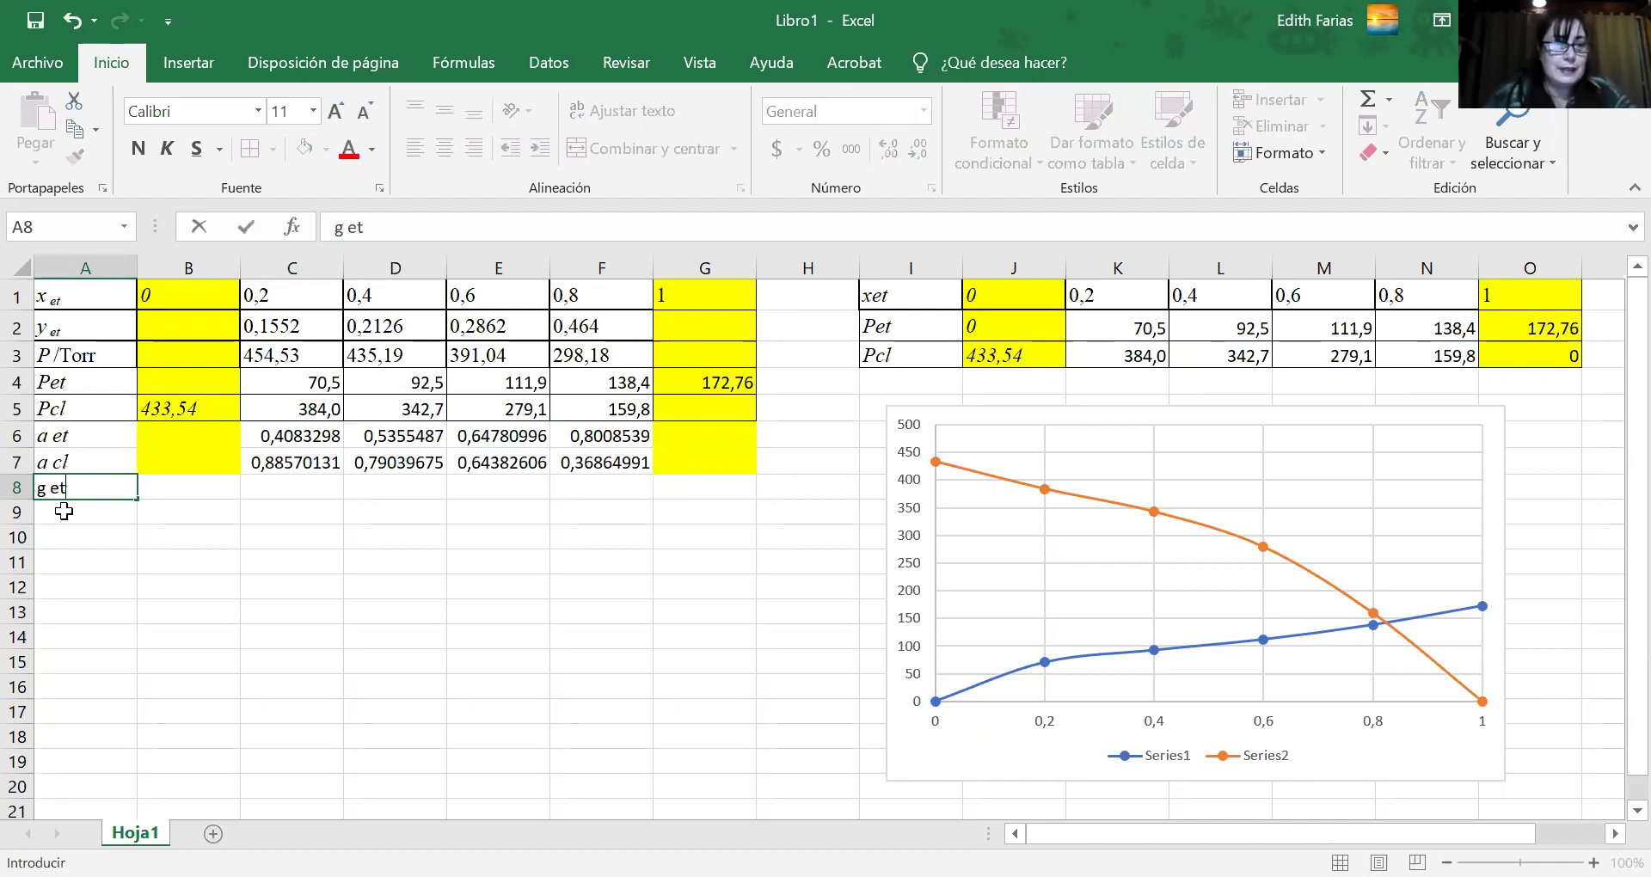
key(Return)
text(g c)
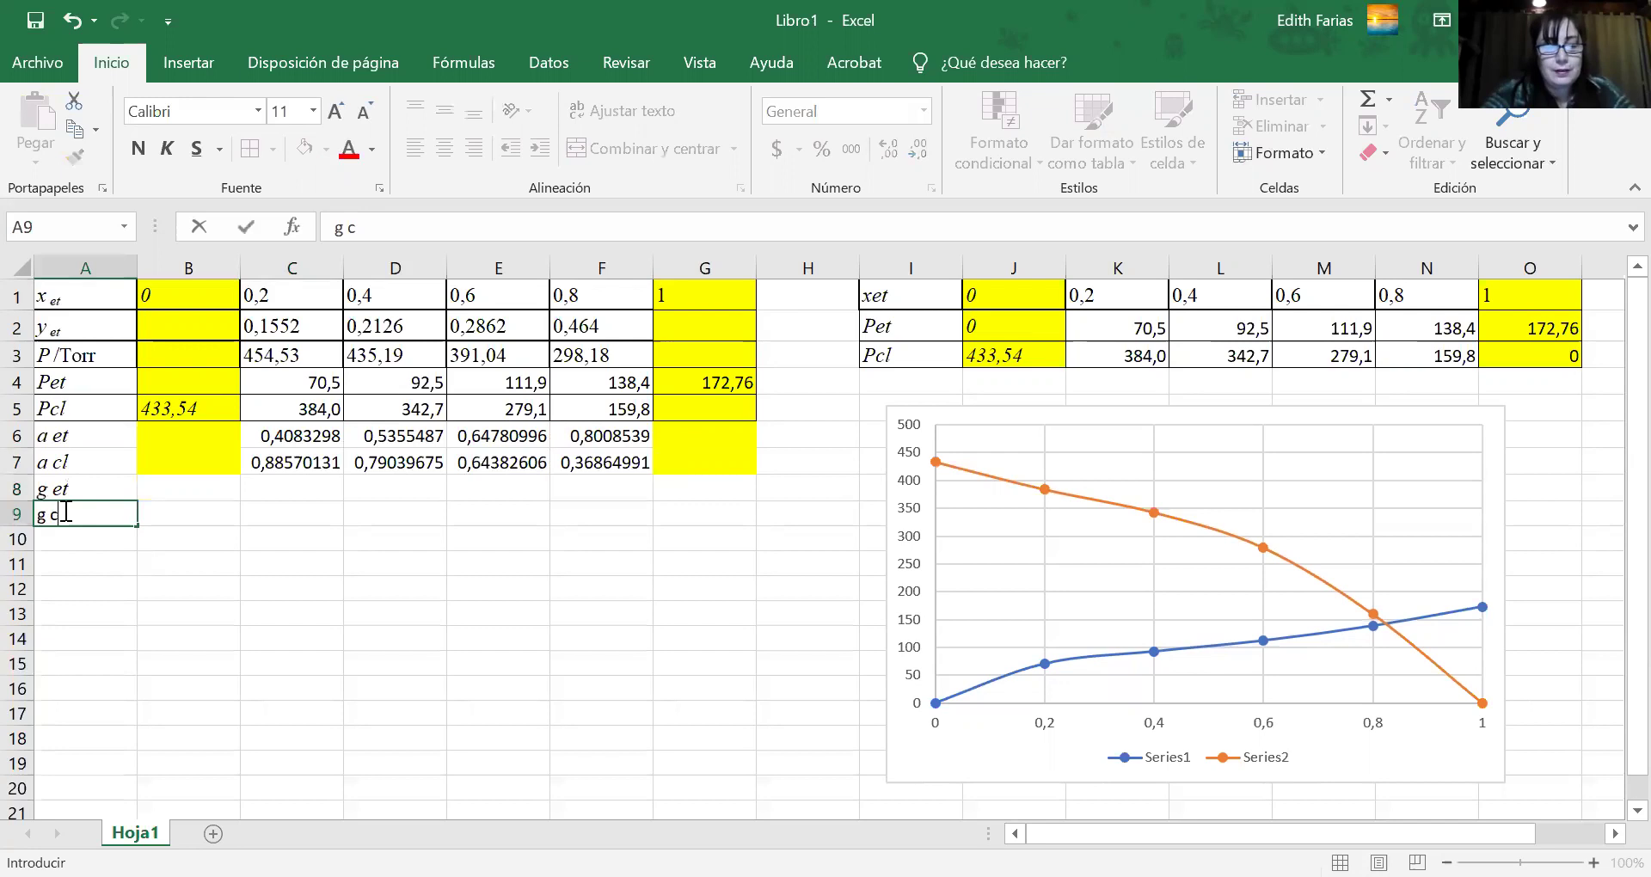
text(l)
key(Up)
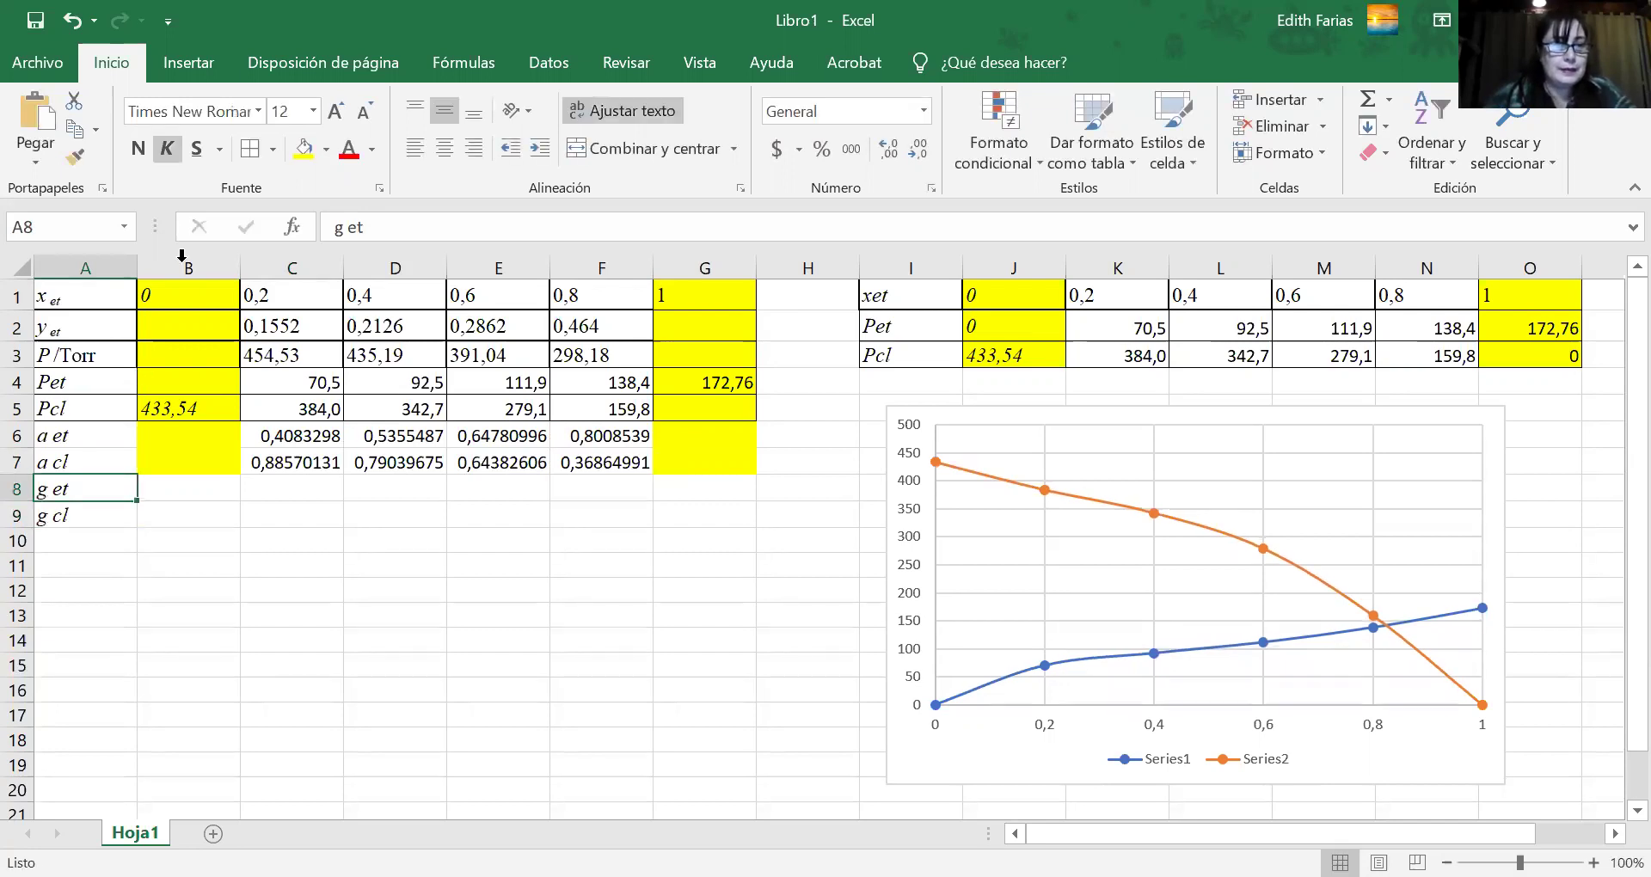
Apply the Symbol font to the leading g of the labels in A8 and A9 to turn it into the Greek letter gamma.
click(341, 228)
click(257, 110)
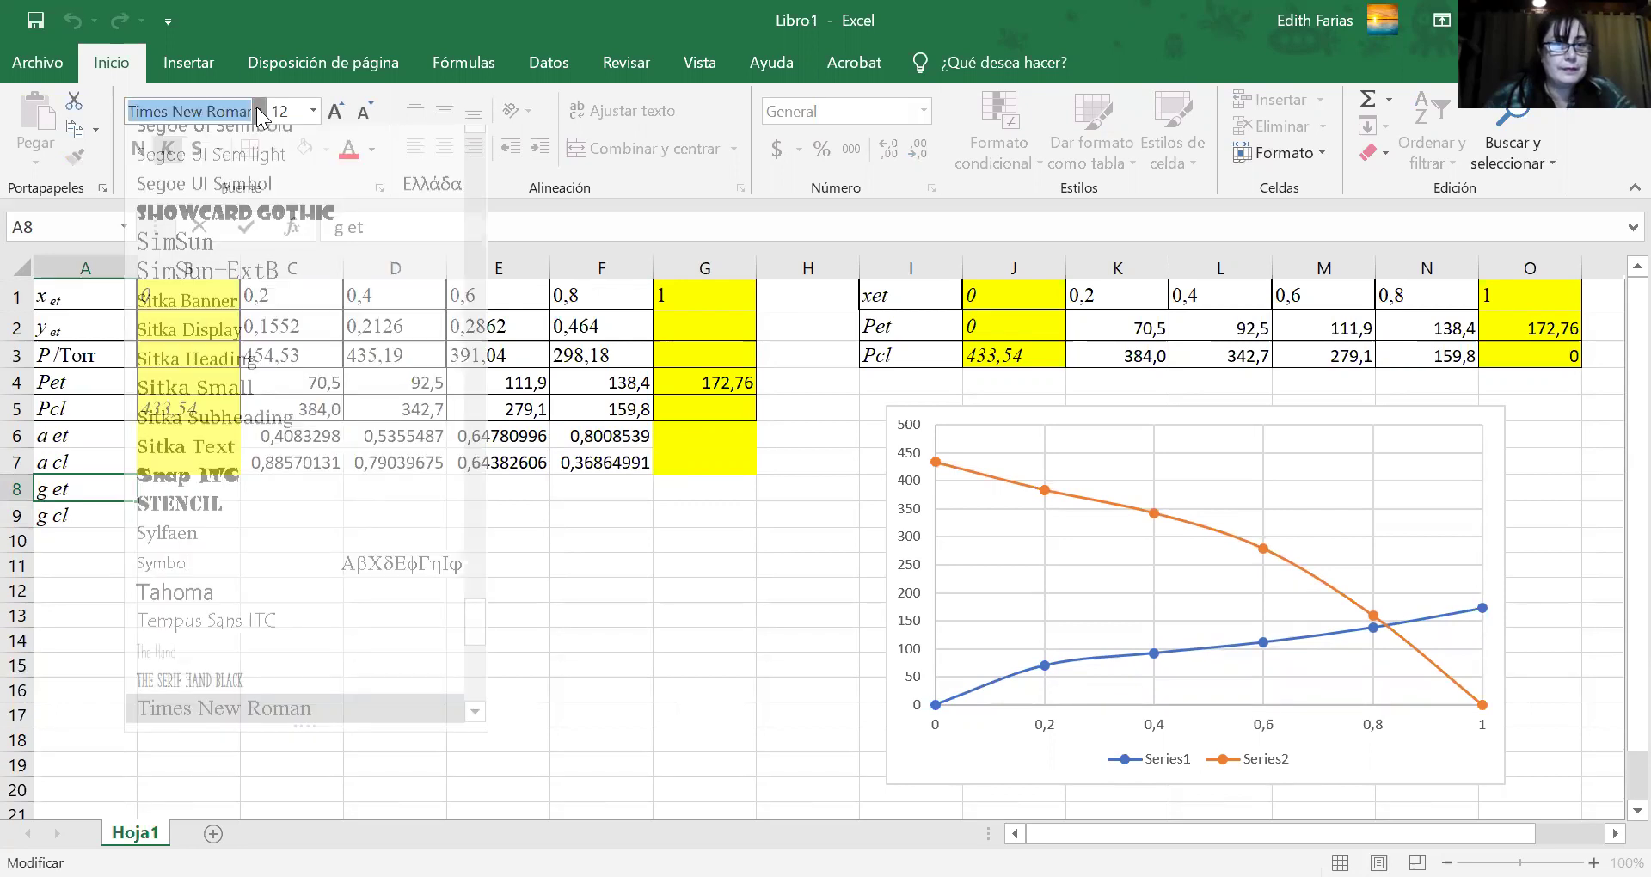
click(183, 574)
key(Return)
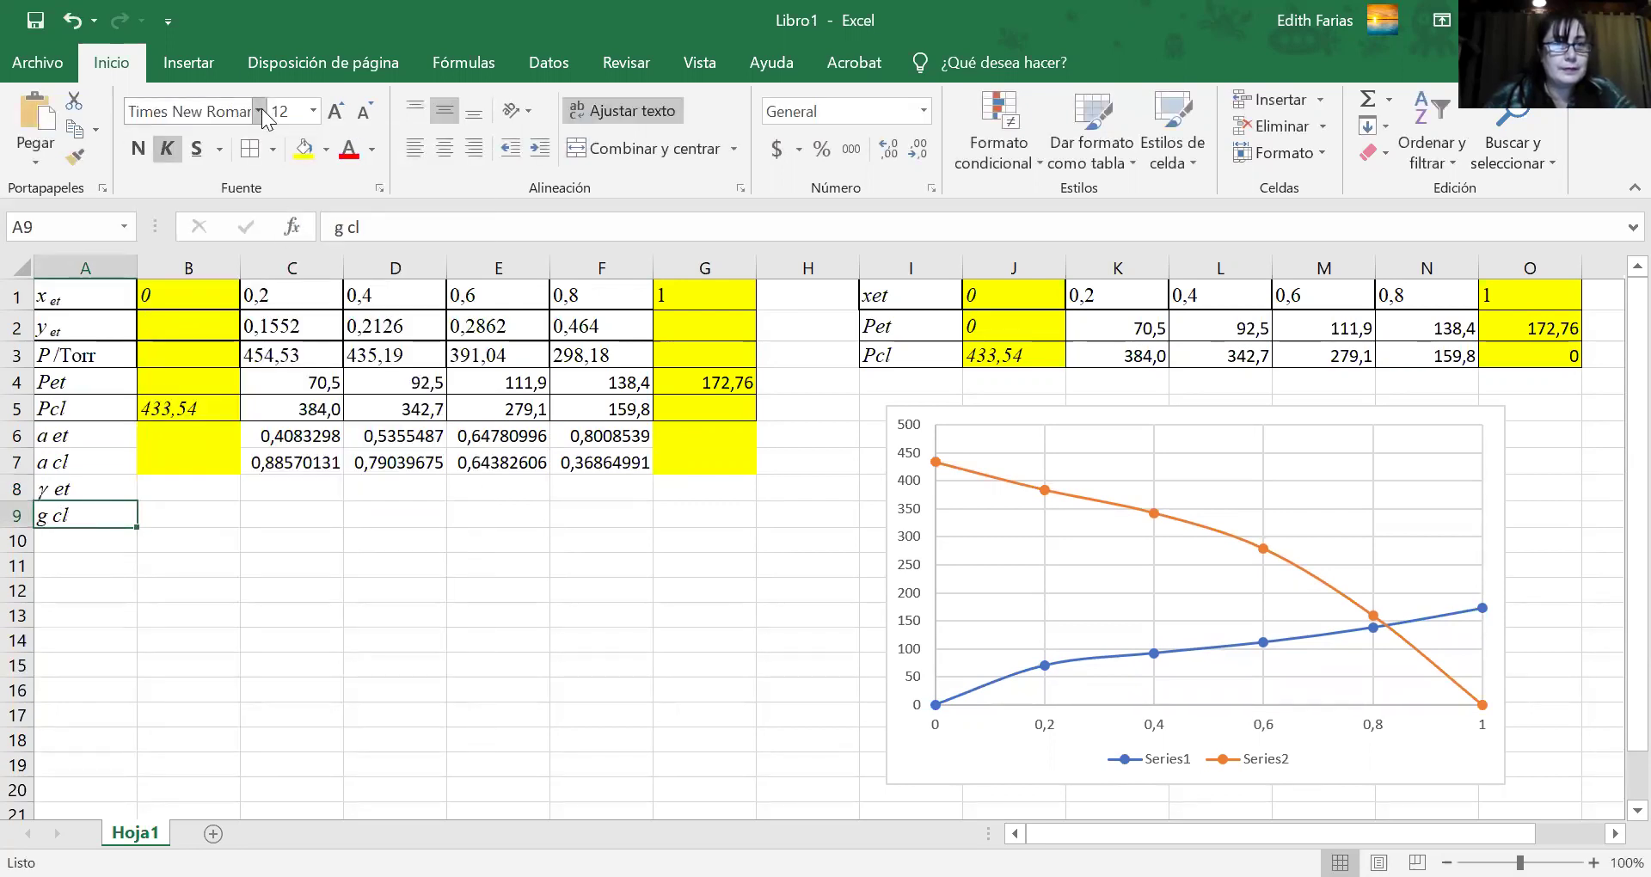
click(342, 232)
click(257, 111)
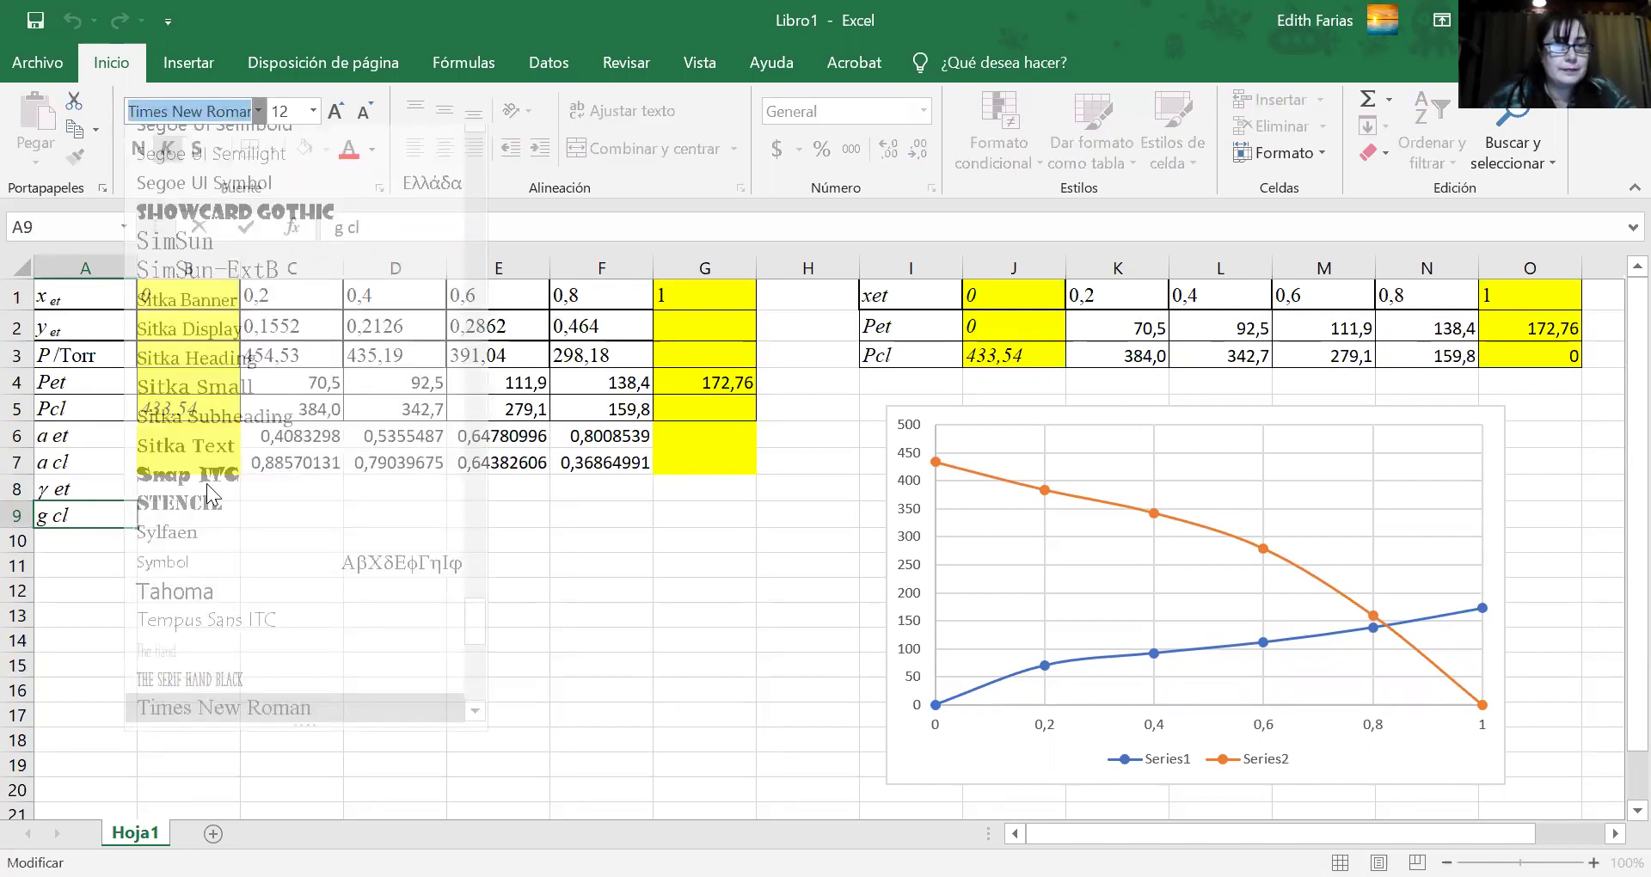
click(211, 571)
click(275, 566)
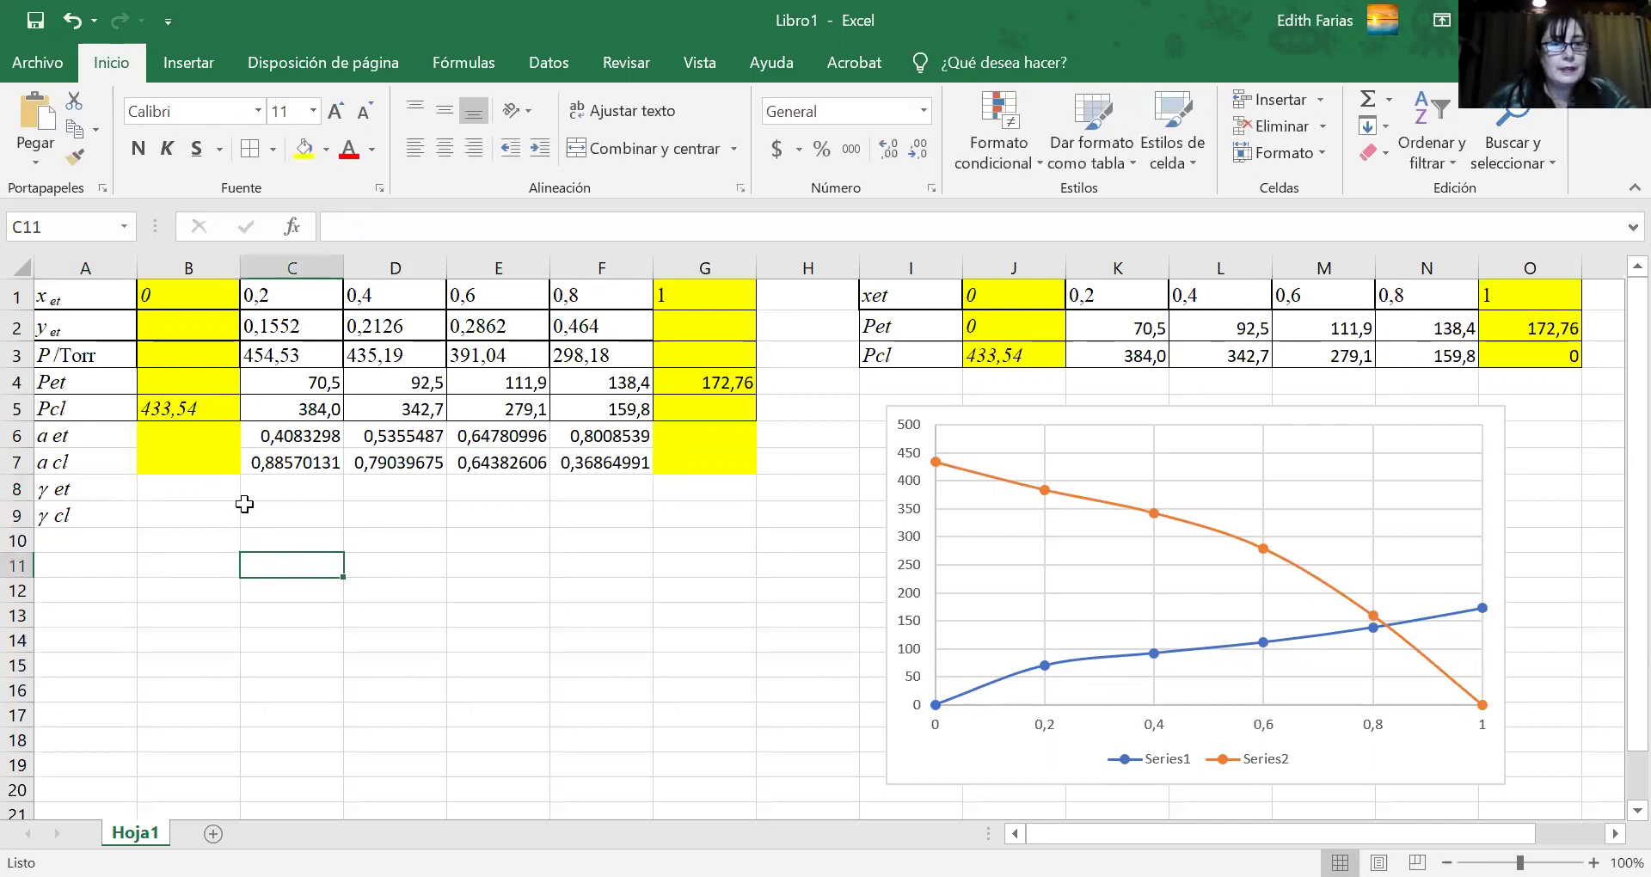
Extend the yellow fill of the pure-component columns to B8:B9 and G8:G9.
click(268, 483)
click(182, 487)
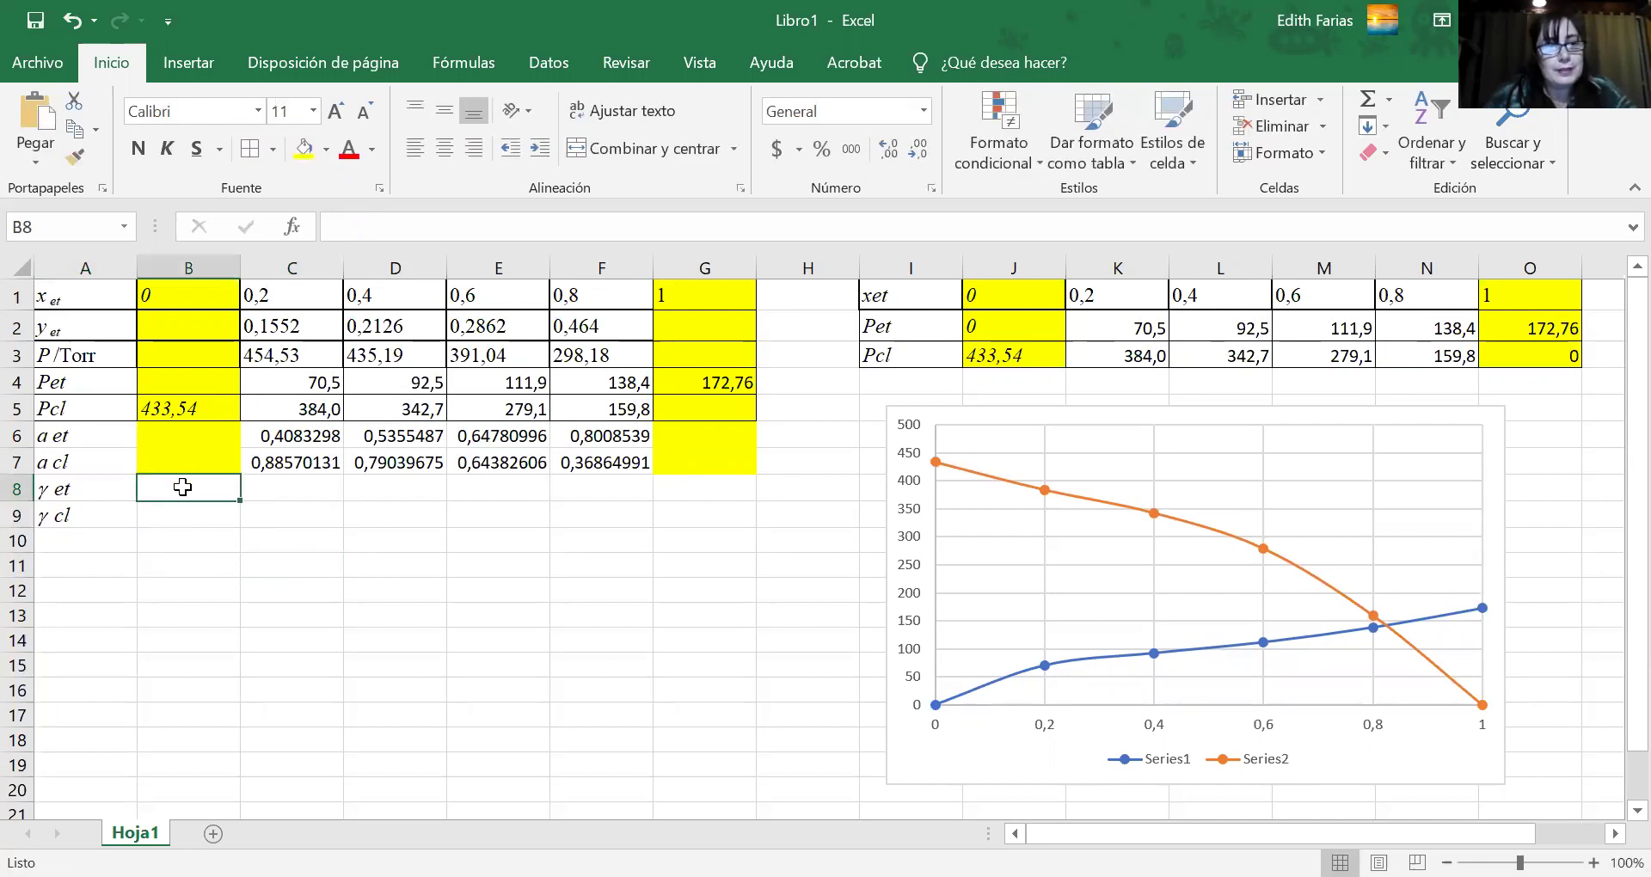
drag(183, 486, 182, 514)
click(304, 148)
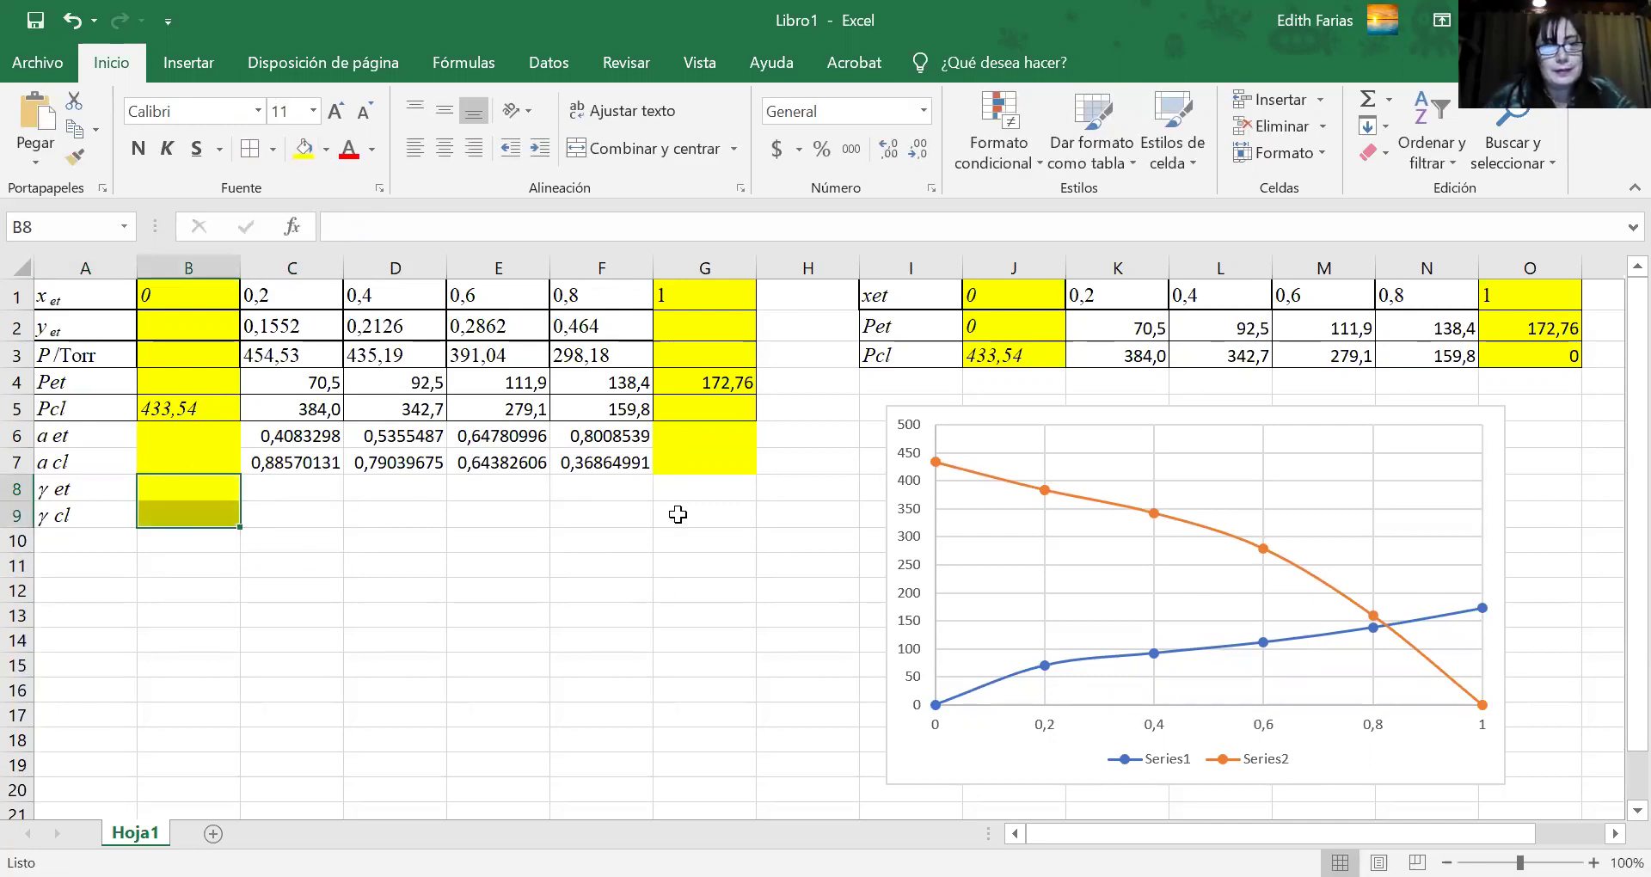
drag(680, 483, 681, 512)
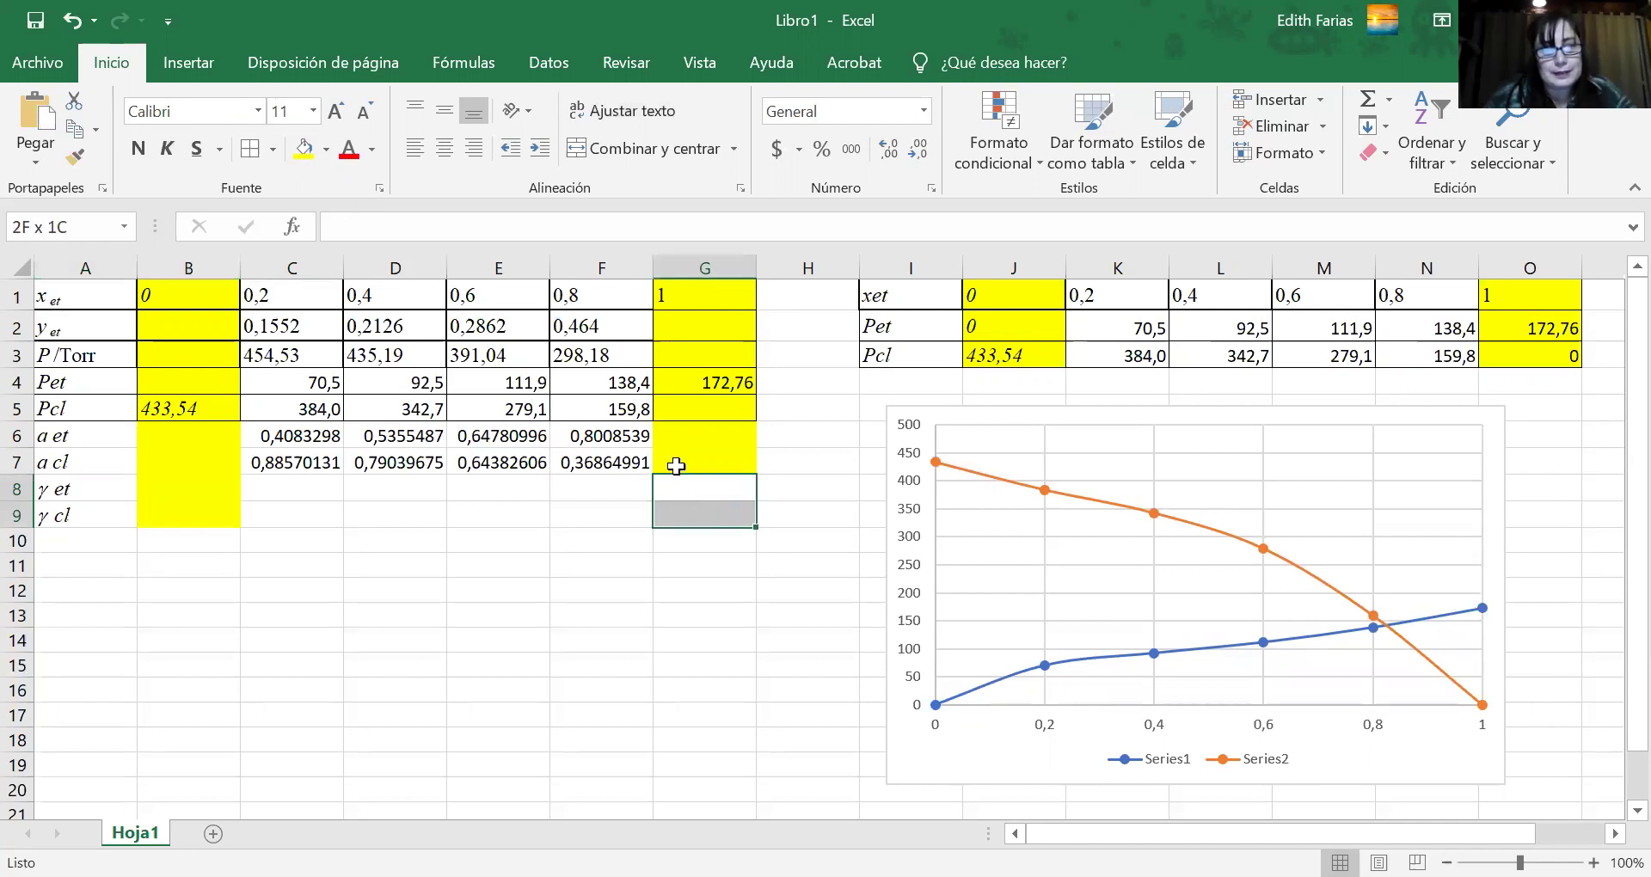
click(300, 152)
Calculate γ et for x et 0,2 in C8 with =C6/0,2.
click(267, 489)
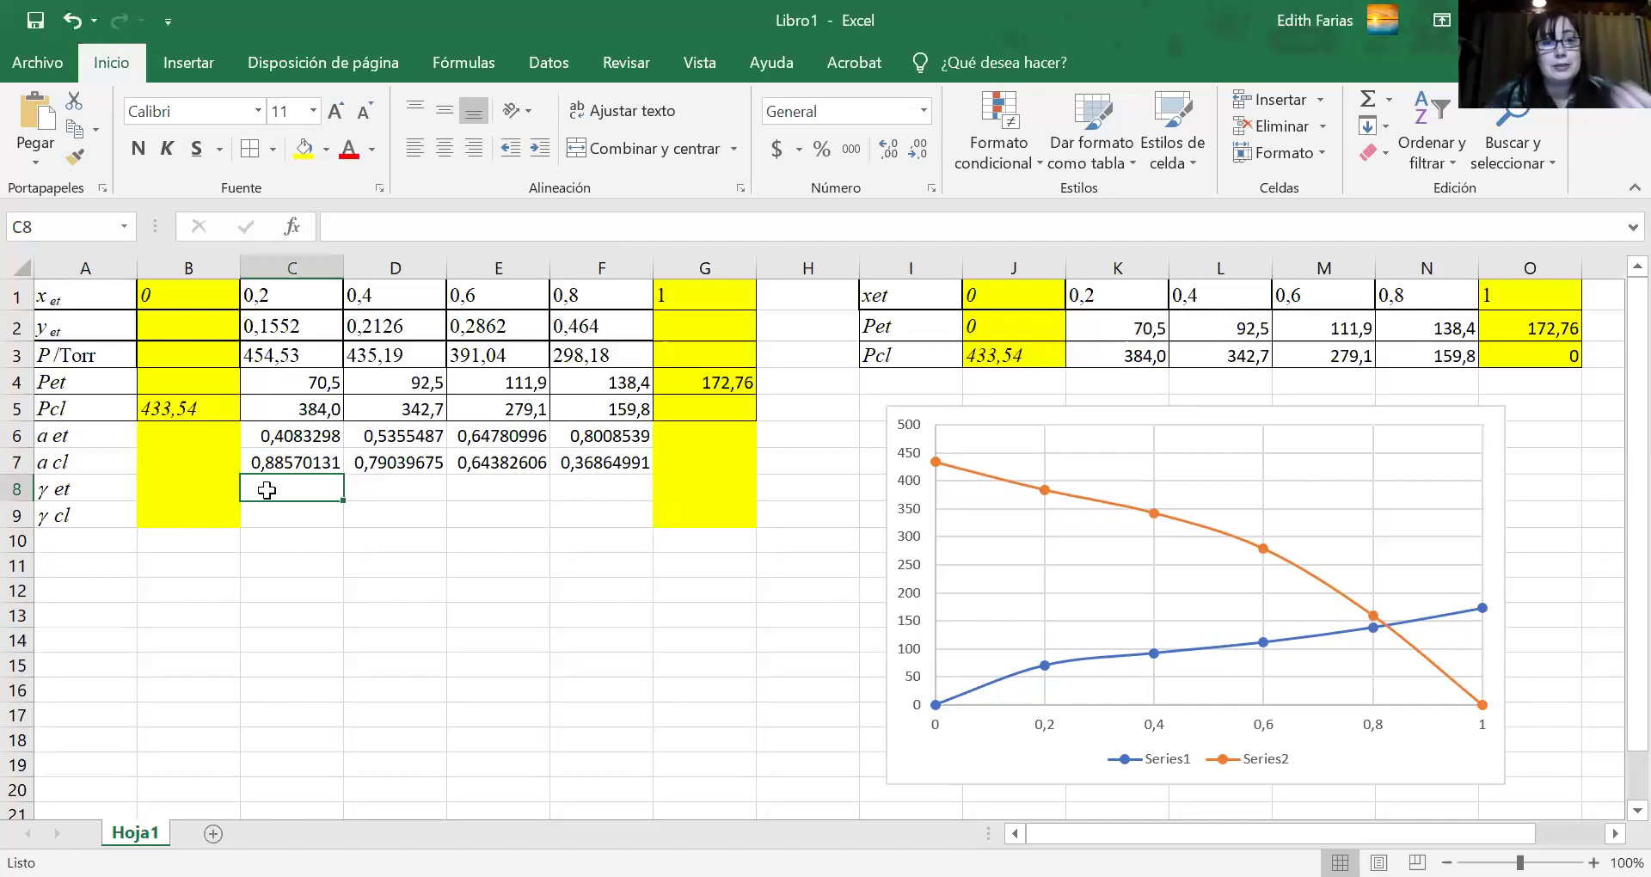
text(=)
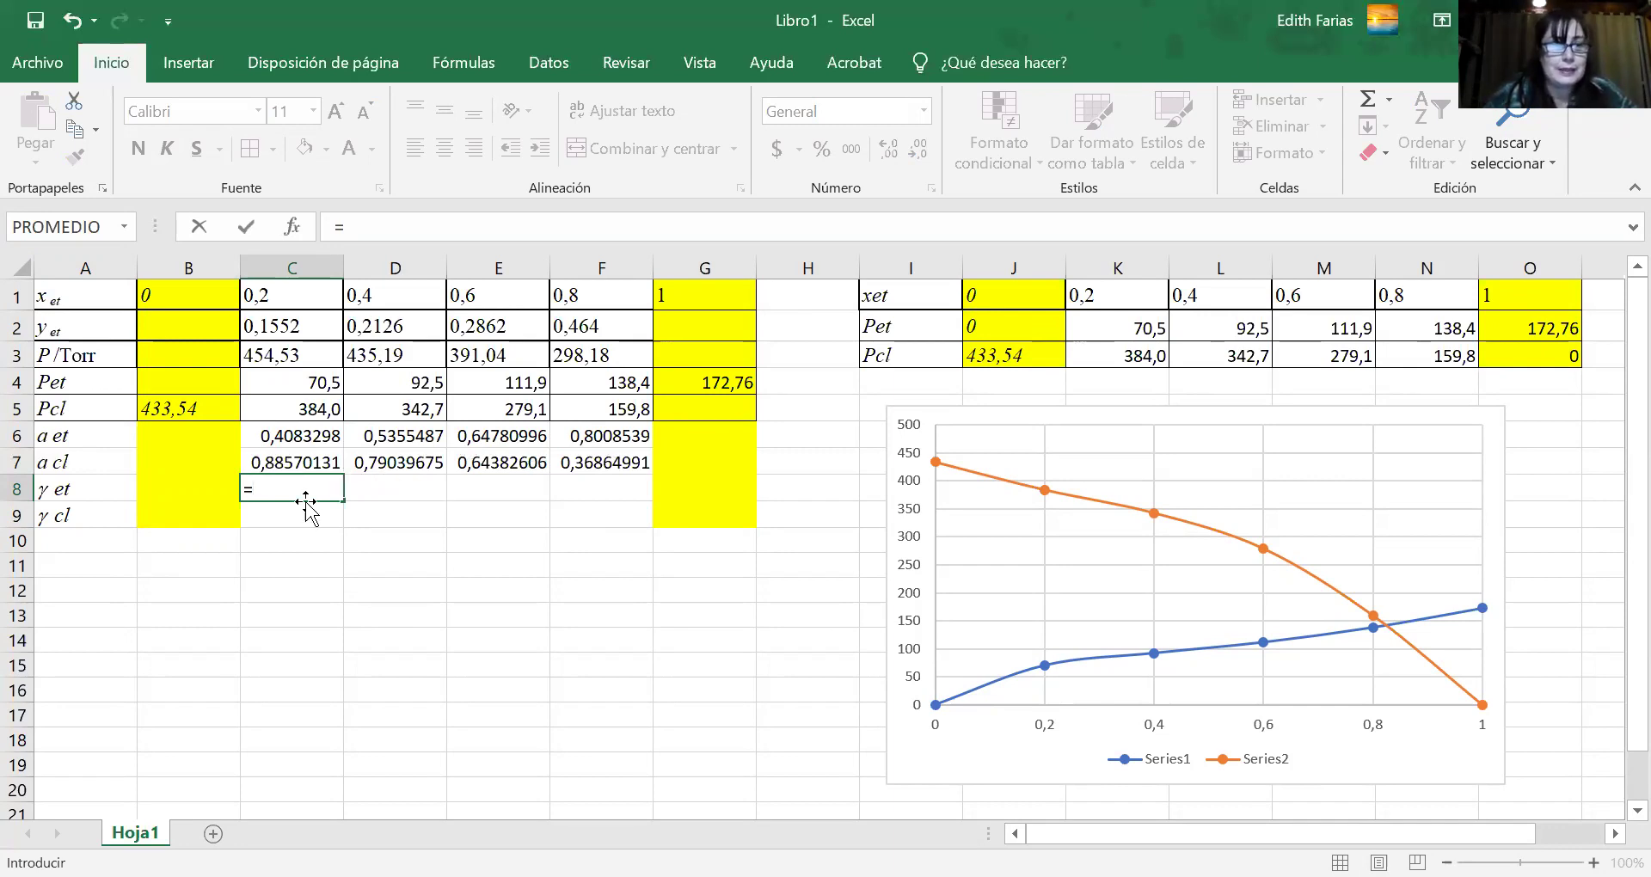
click(278, 437)
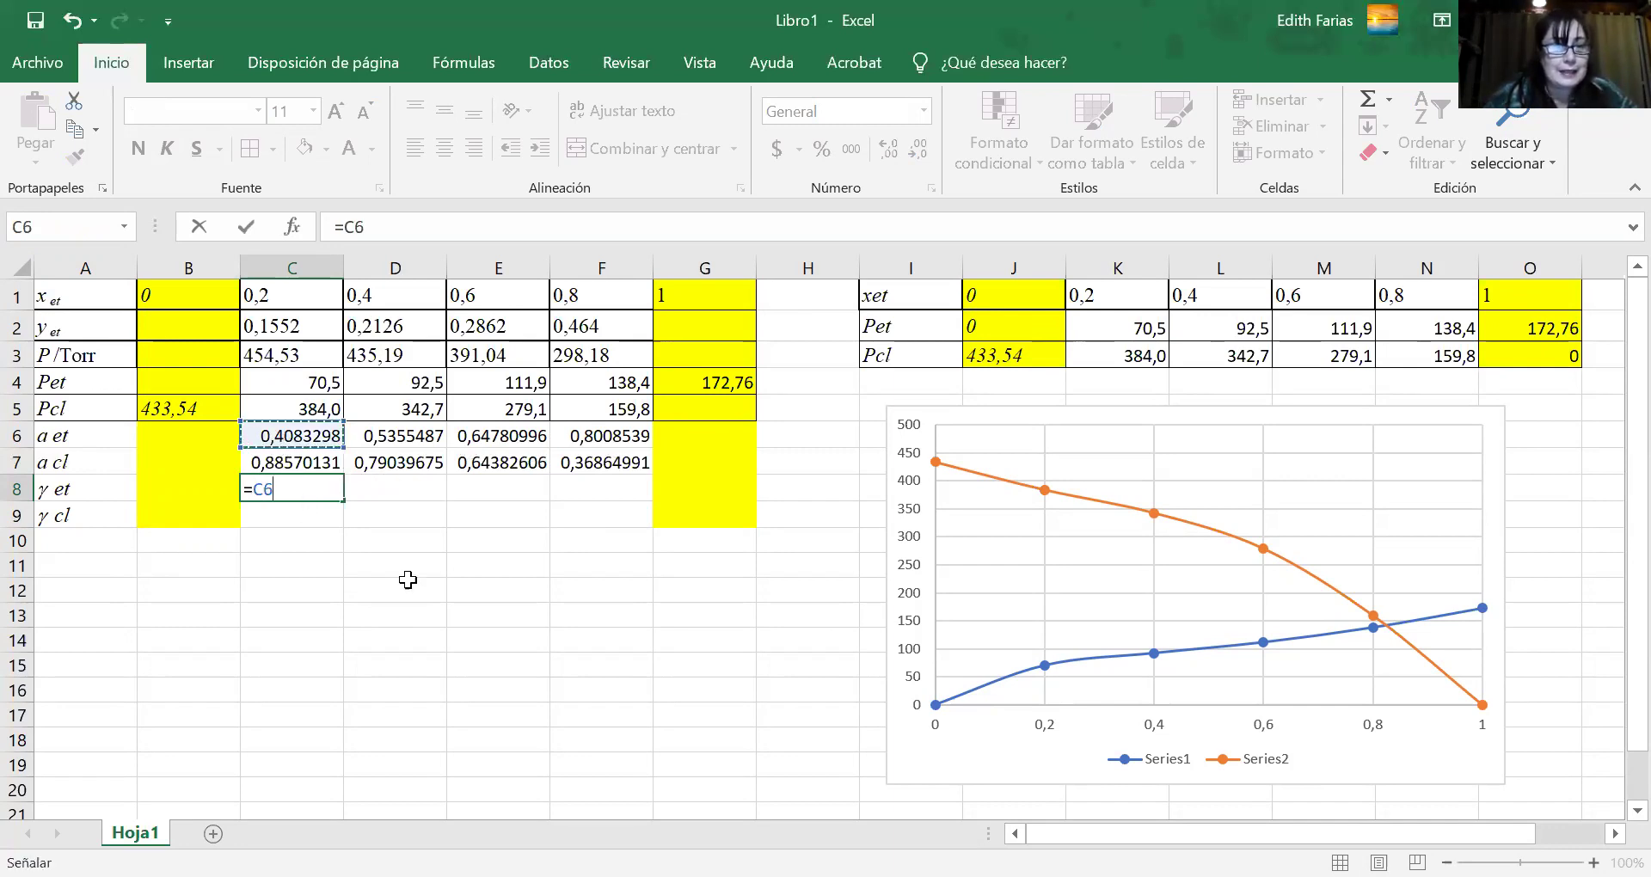
text(()
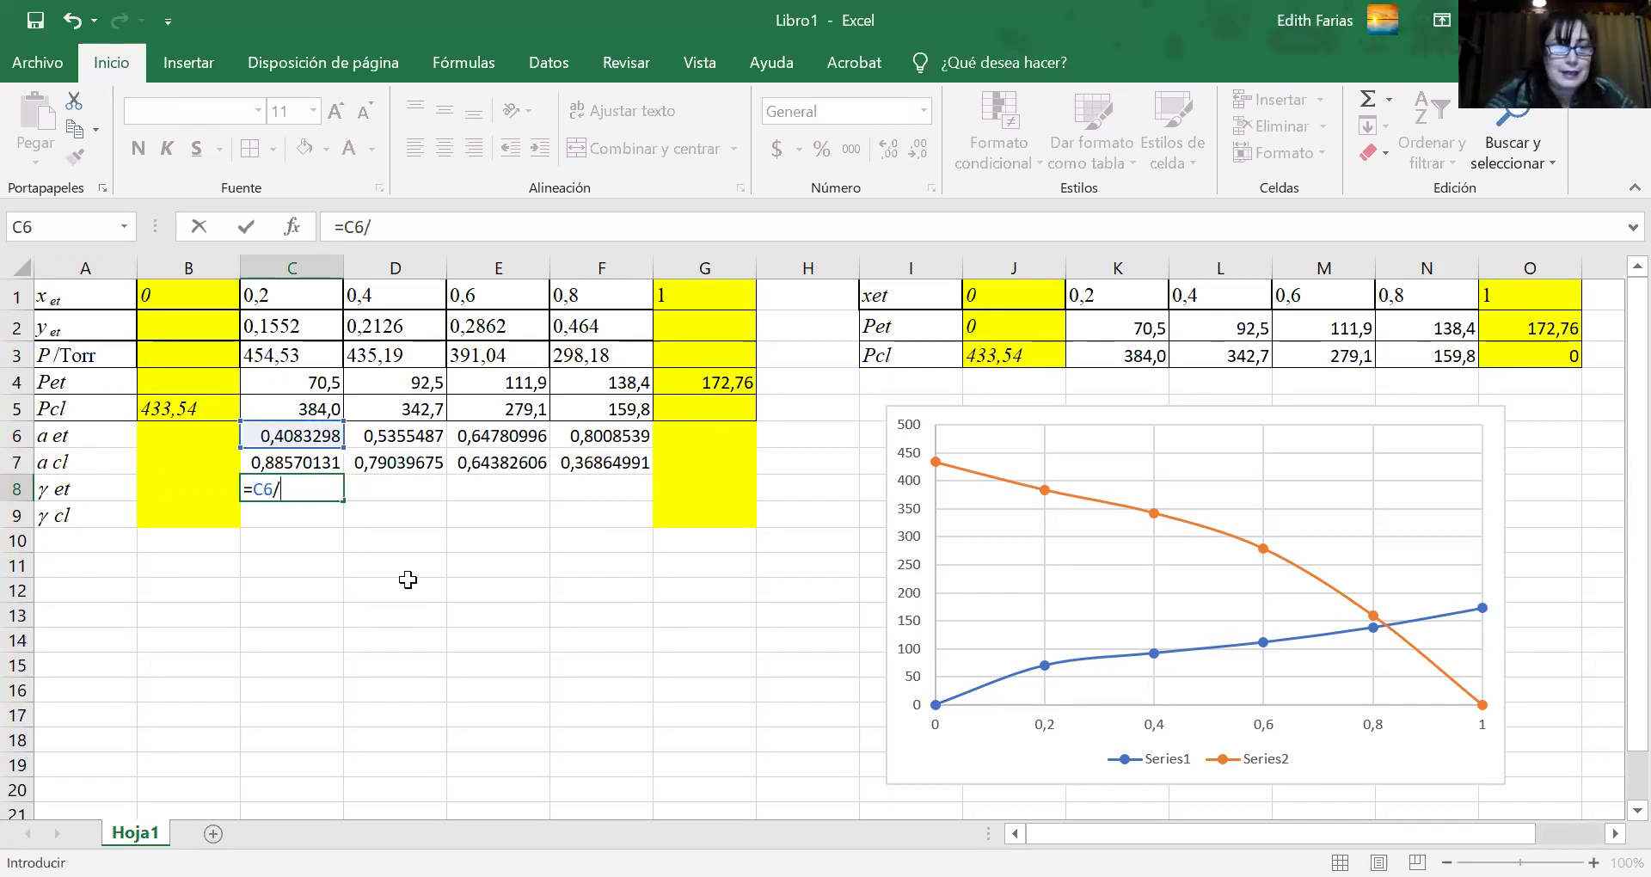
text(0,2)
Calculate γ et for x et 0,4 in D8 with =D6/0,4.
click(395, 489)
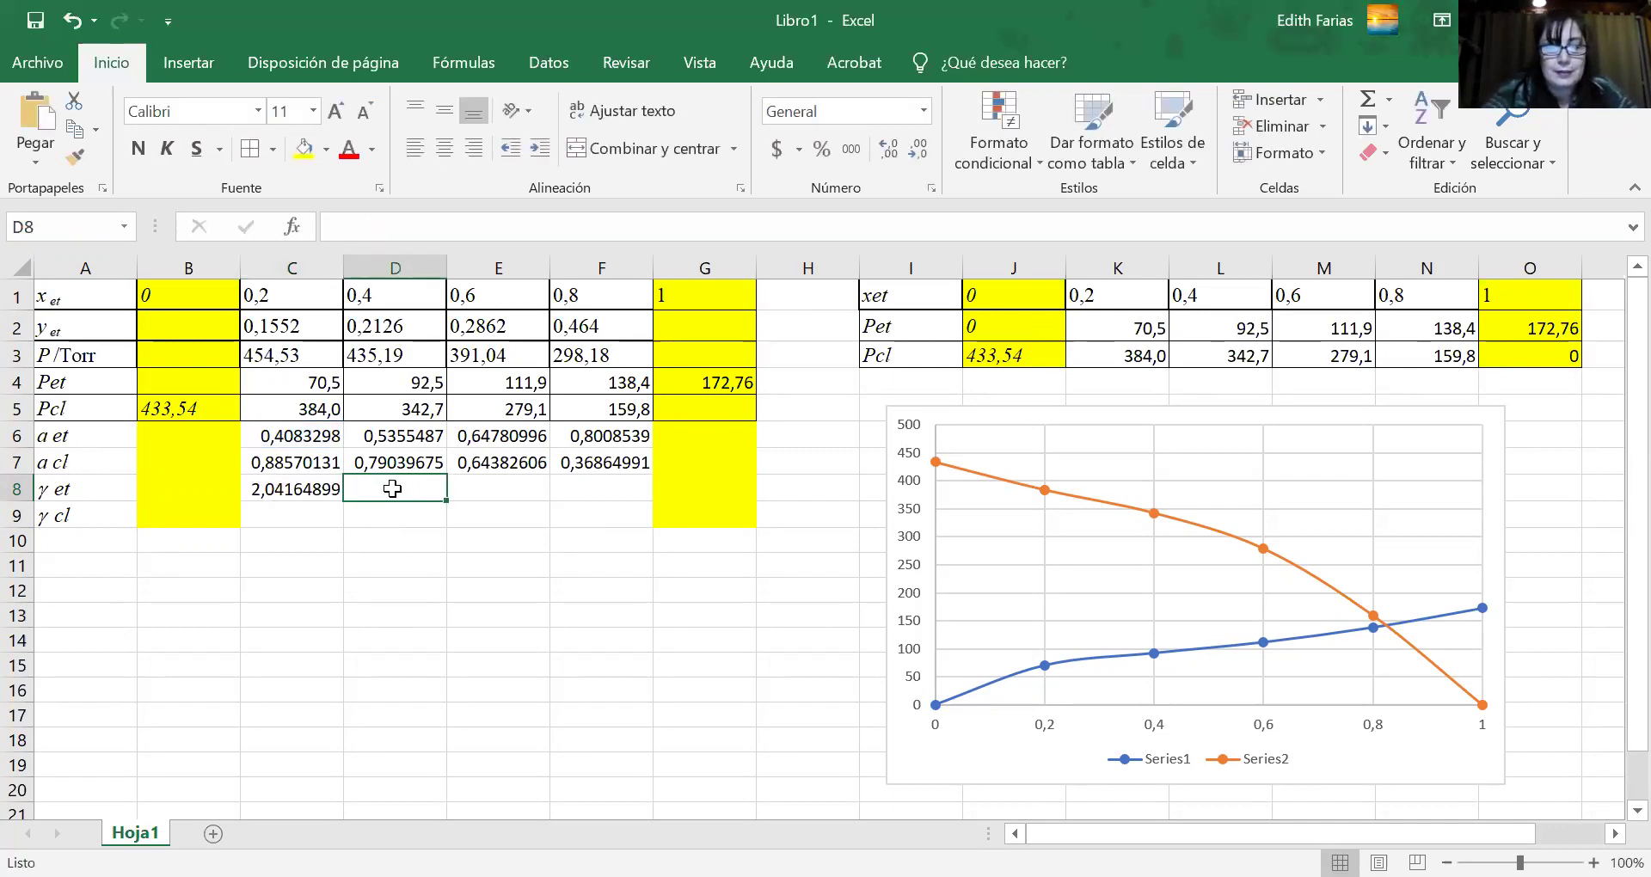
text(=)
click(387, 440)
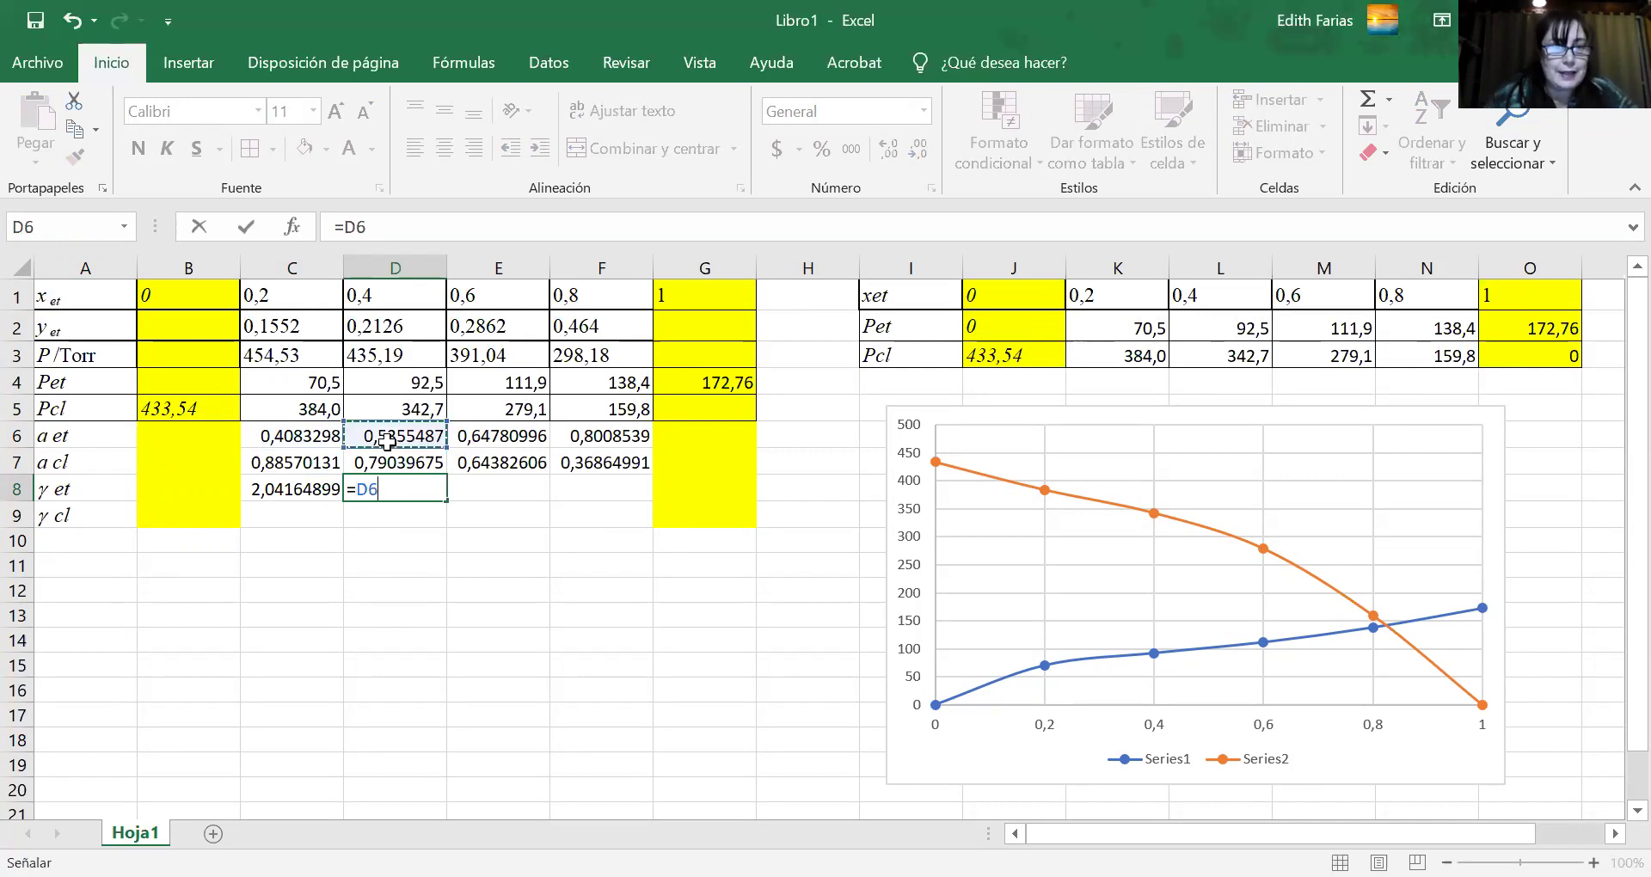
text(/)
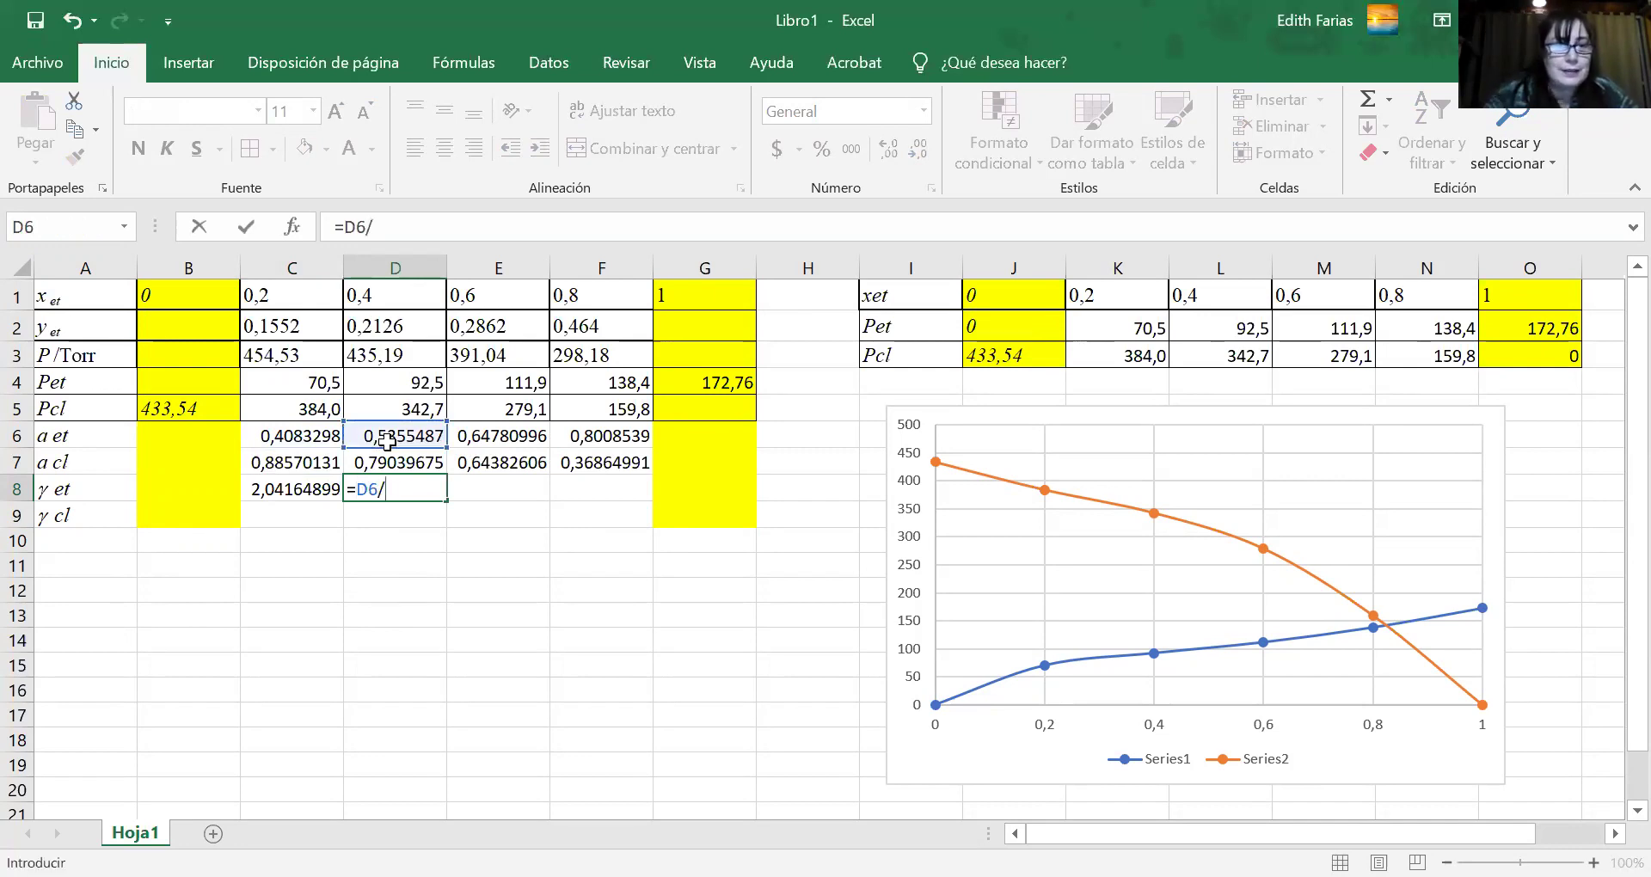
text(0)
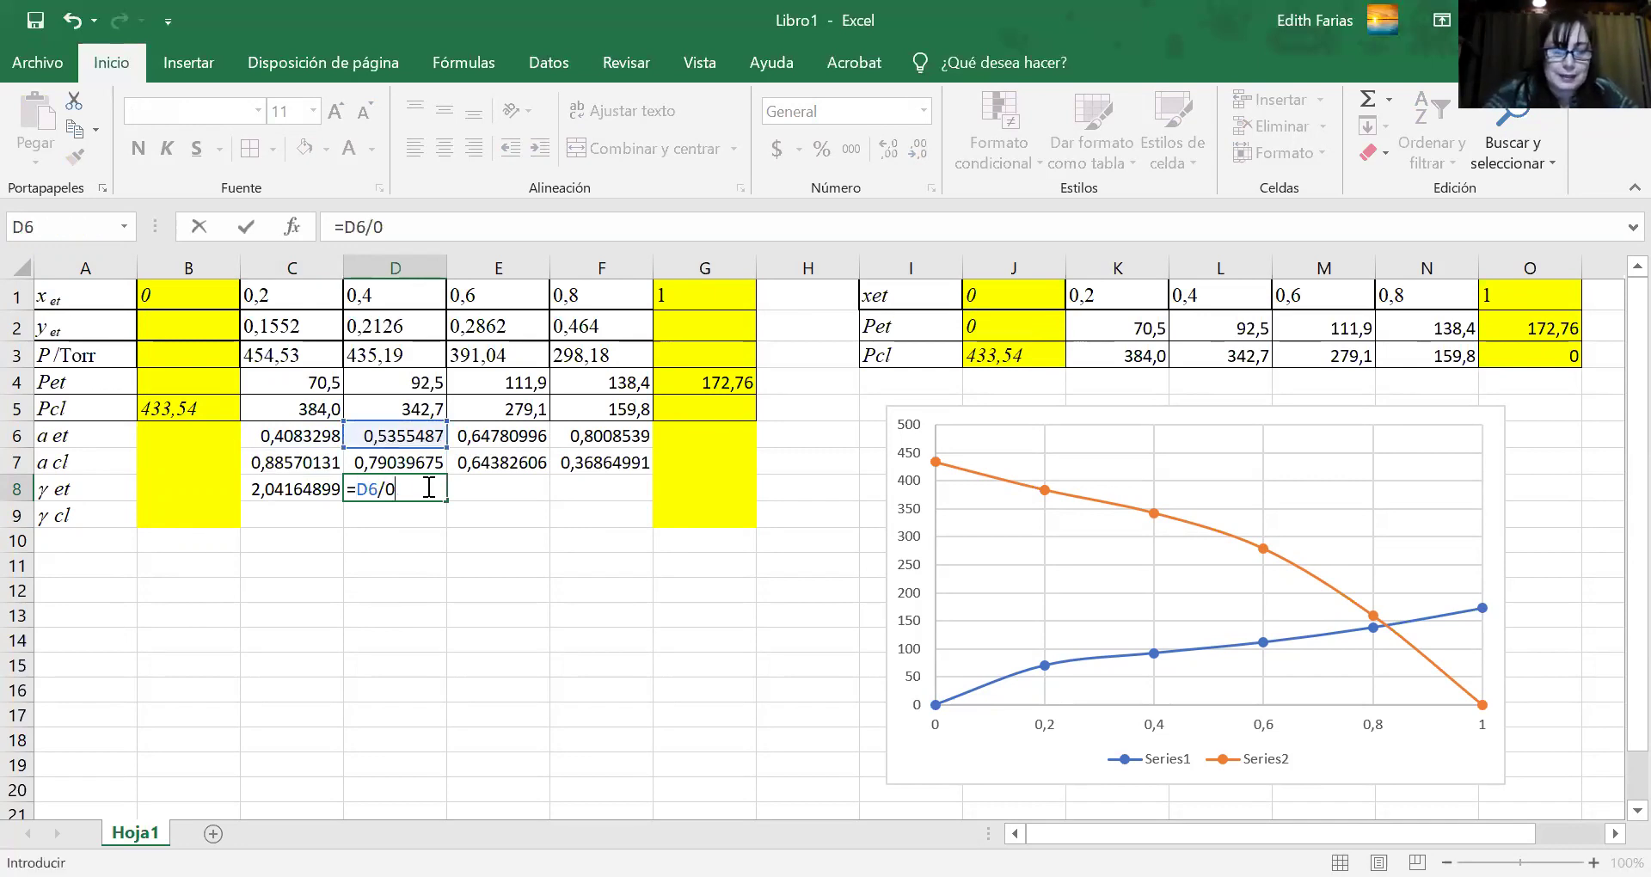
text(,4)
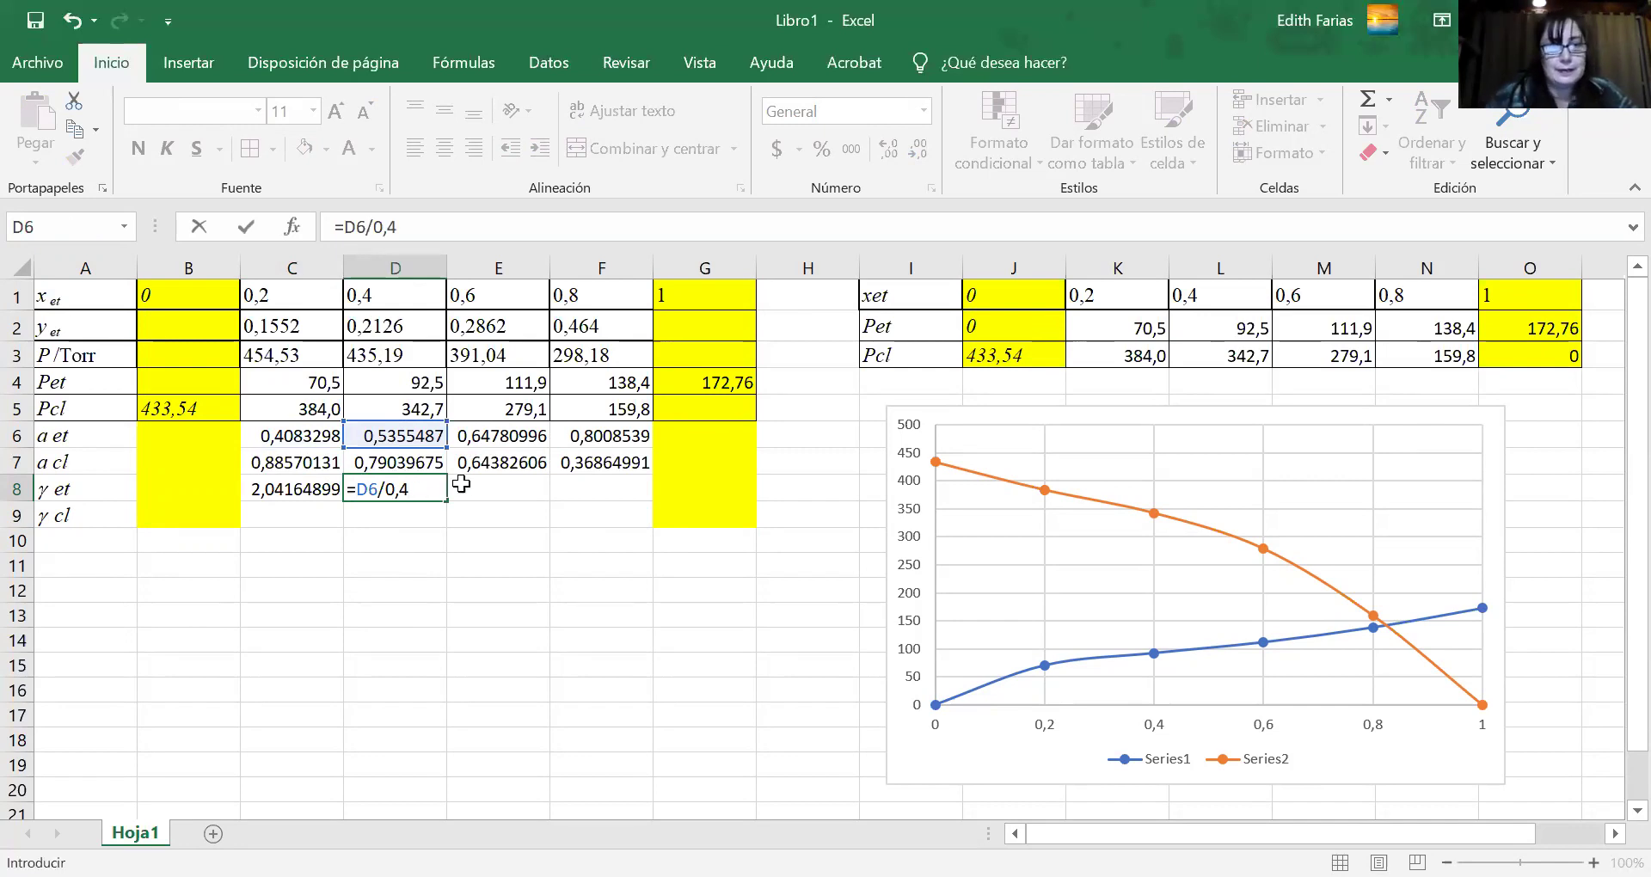
Calculate γ et for x et 0,6 in E8 with =E6/0,6.
click(470, 488)
text(=)
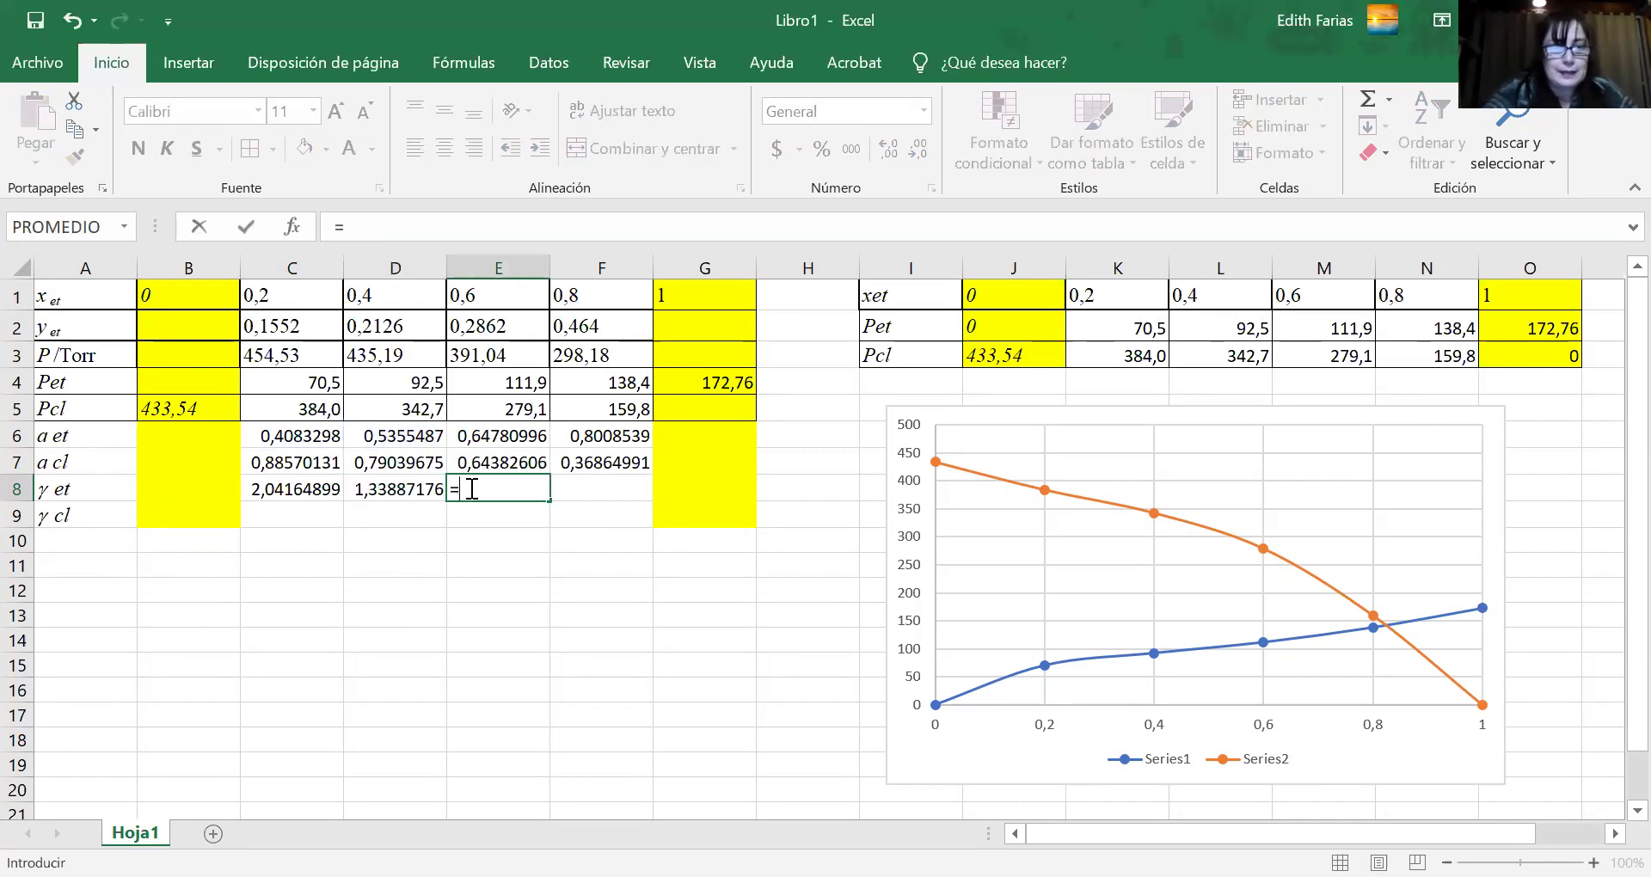
click(479, 439)
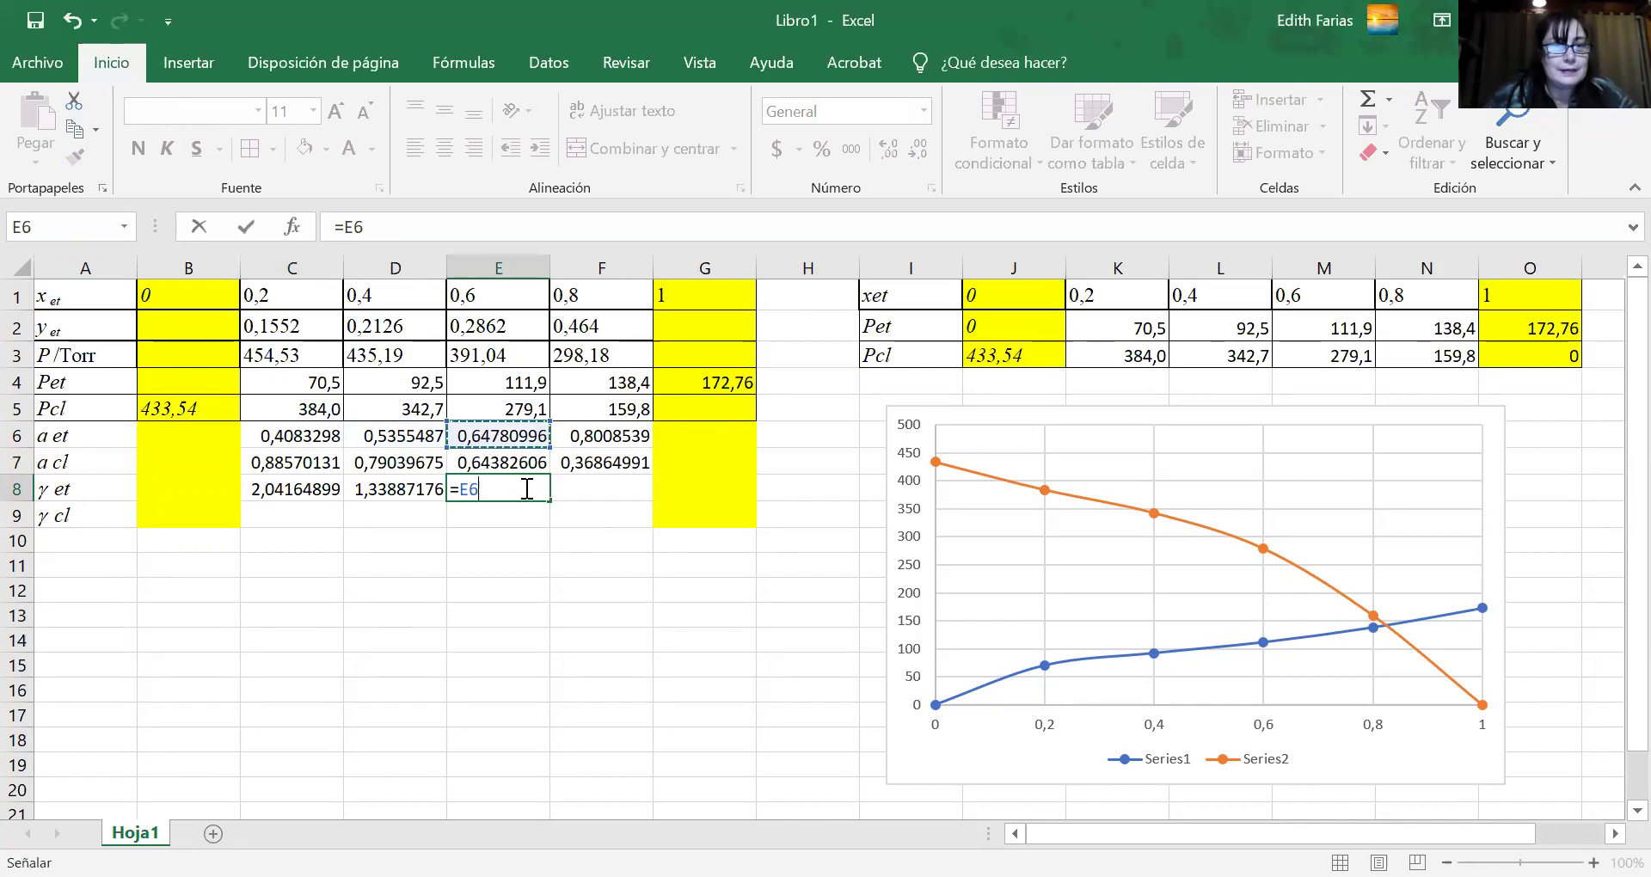
text(/)
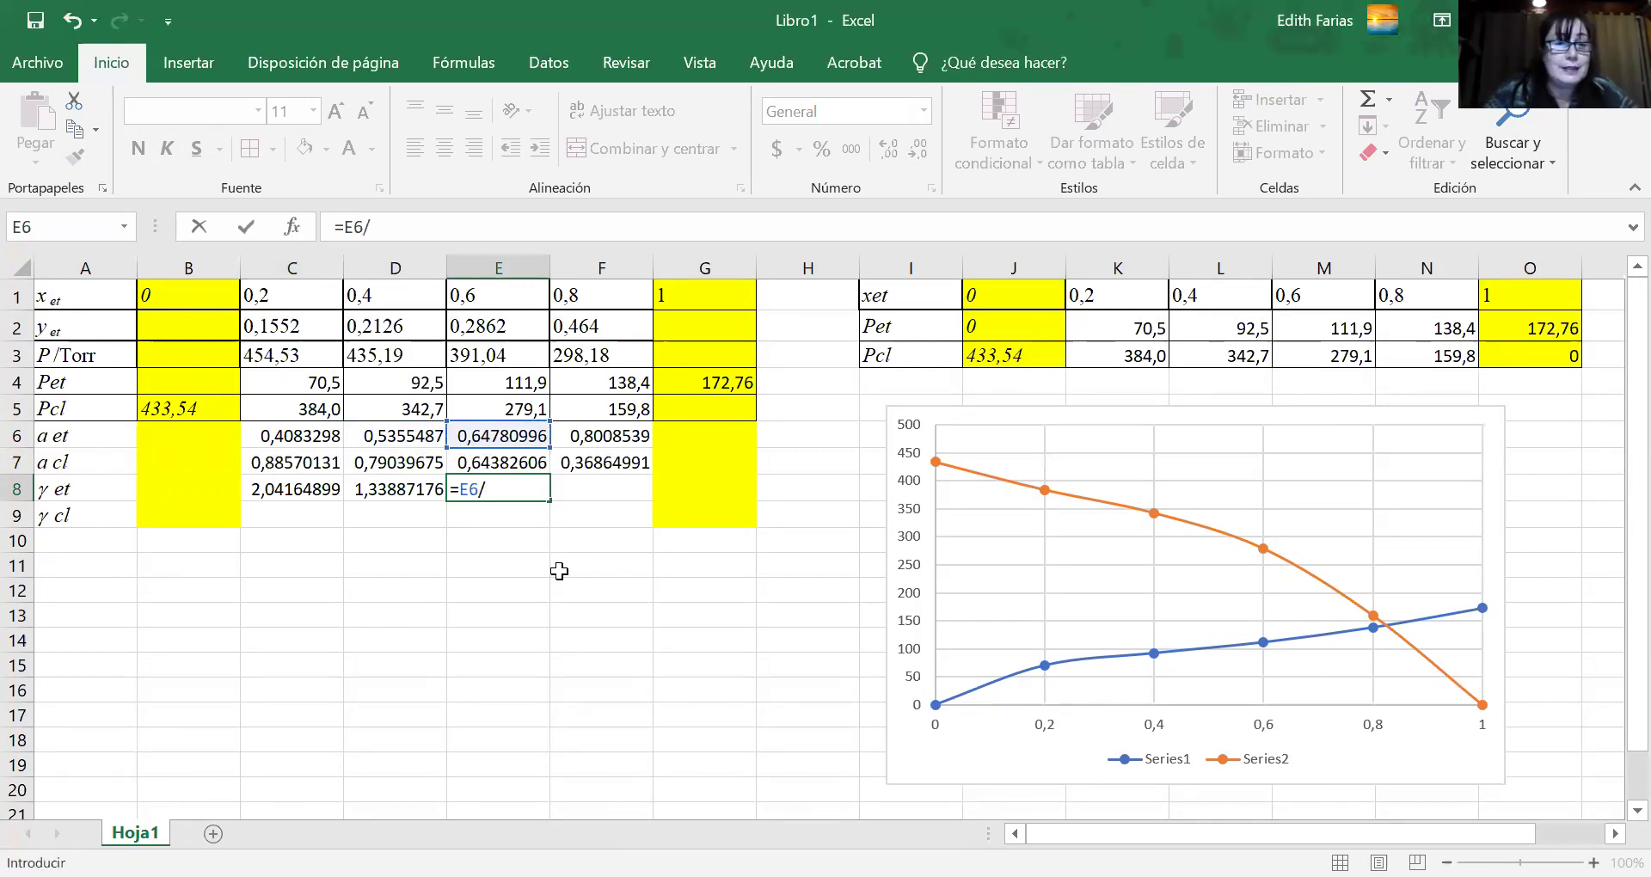
text(0,6)
Calculate γ et for x et 0,8 in F8 with =F6/0,8.
click(586, 491)
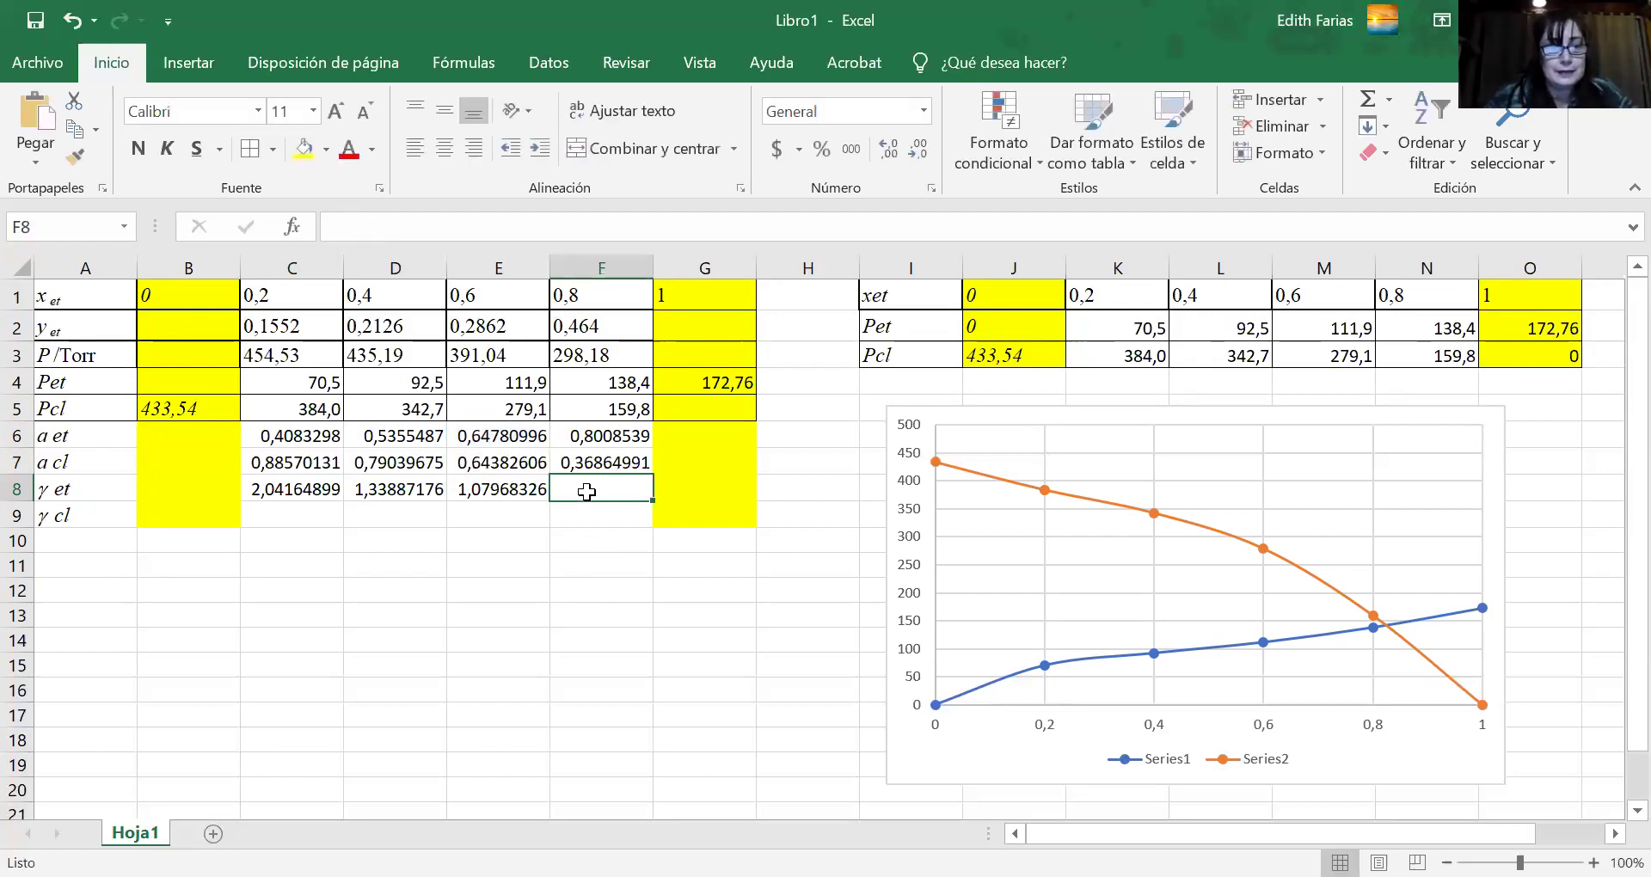
text(=)
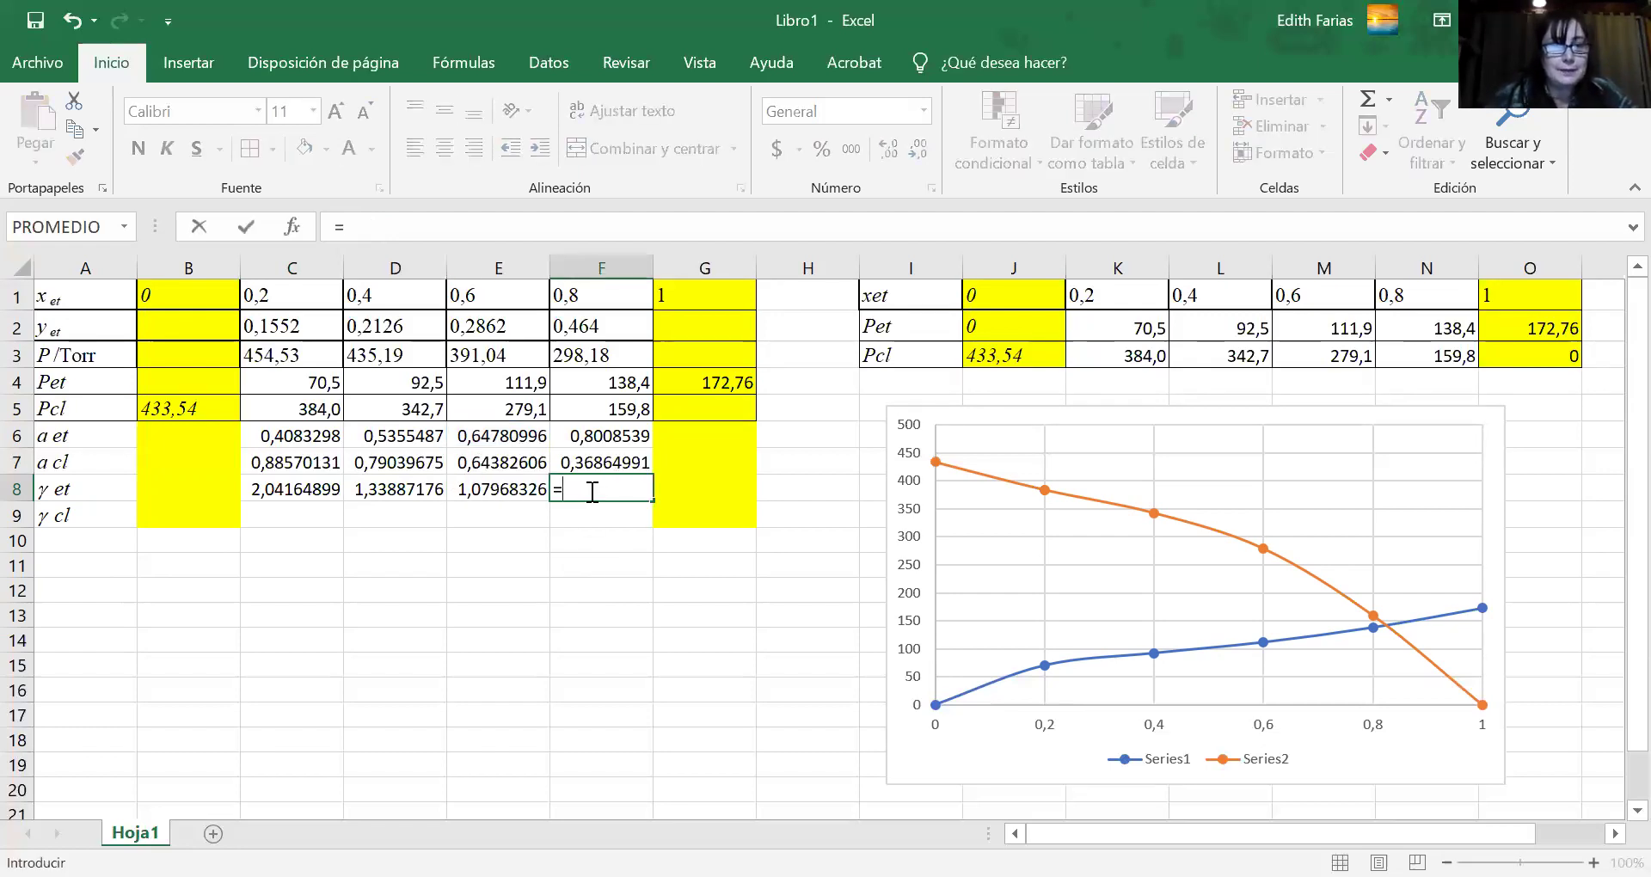
click(593, 432)
text(/)
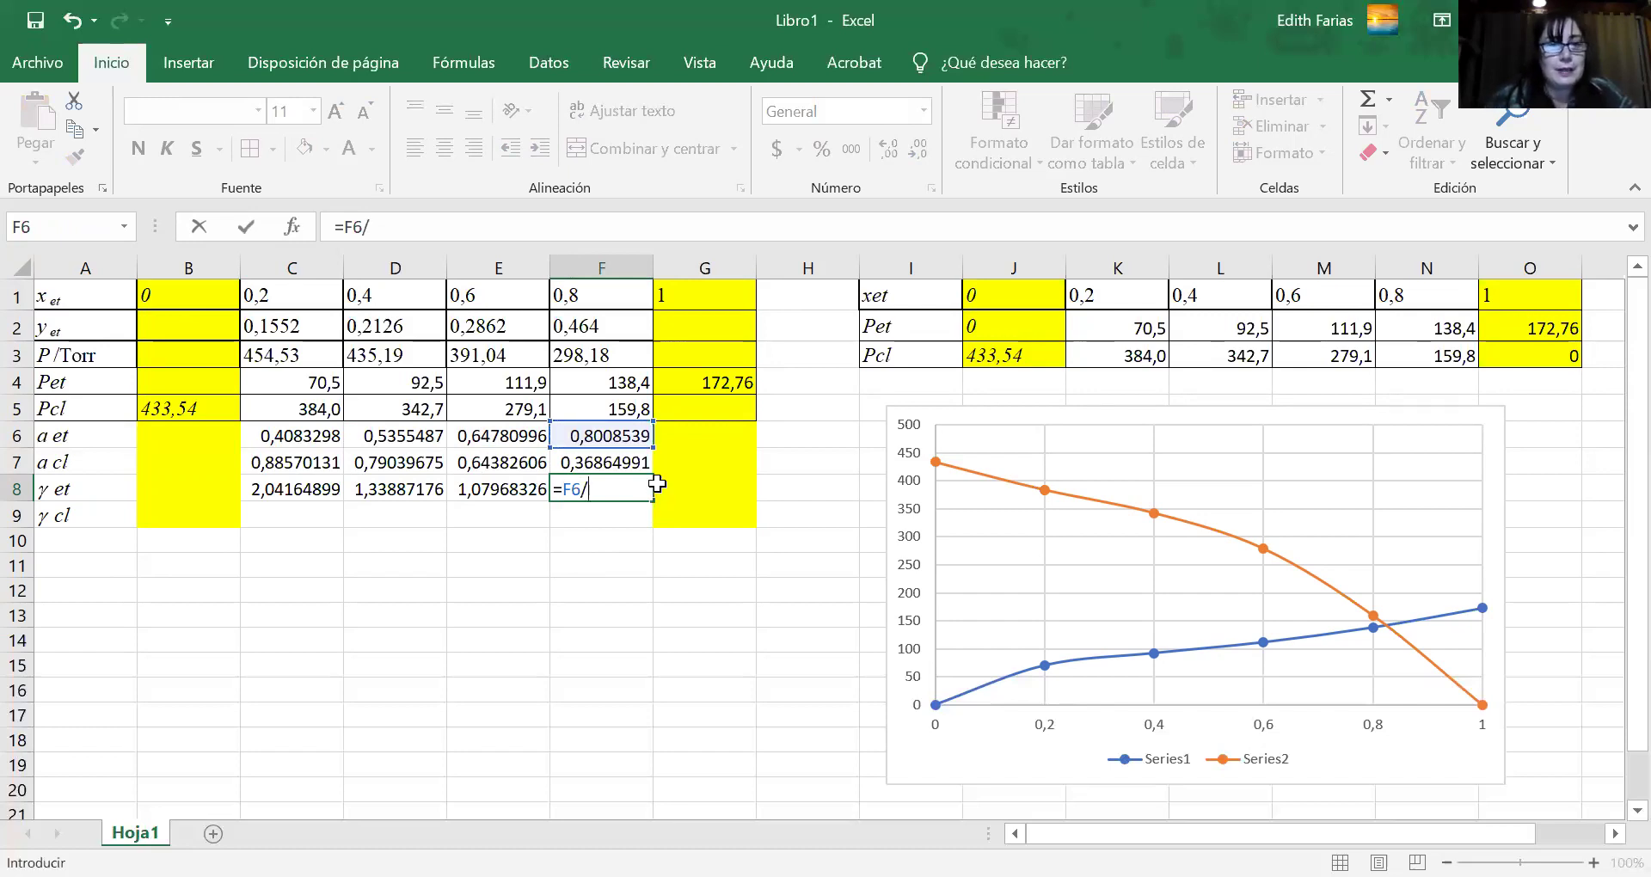
text(0,8)
click(611, 580)
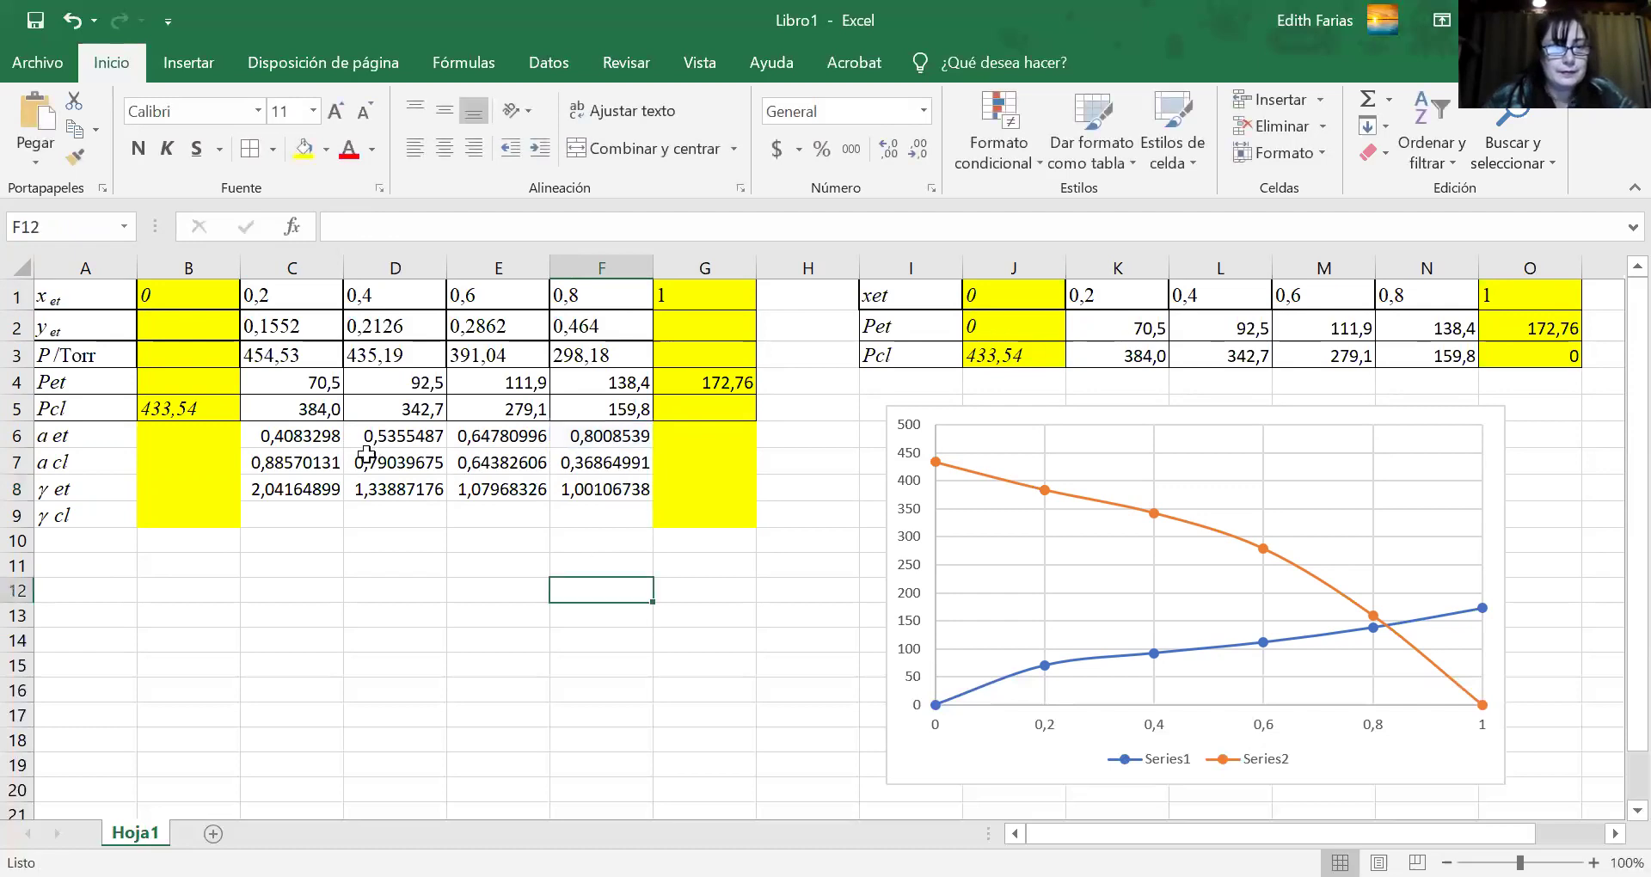
Format the activity and activity-coefficient cells C6:F9 to show three decimal places.
drag(271, 436, 643, 518)
click(920, 160)
click(920, 160)
click(920, 160)
click(920, 160)
click(921, 160)
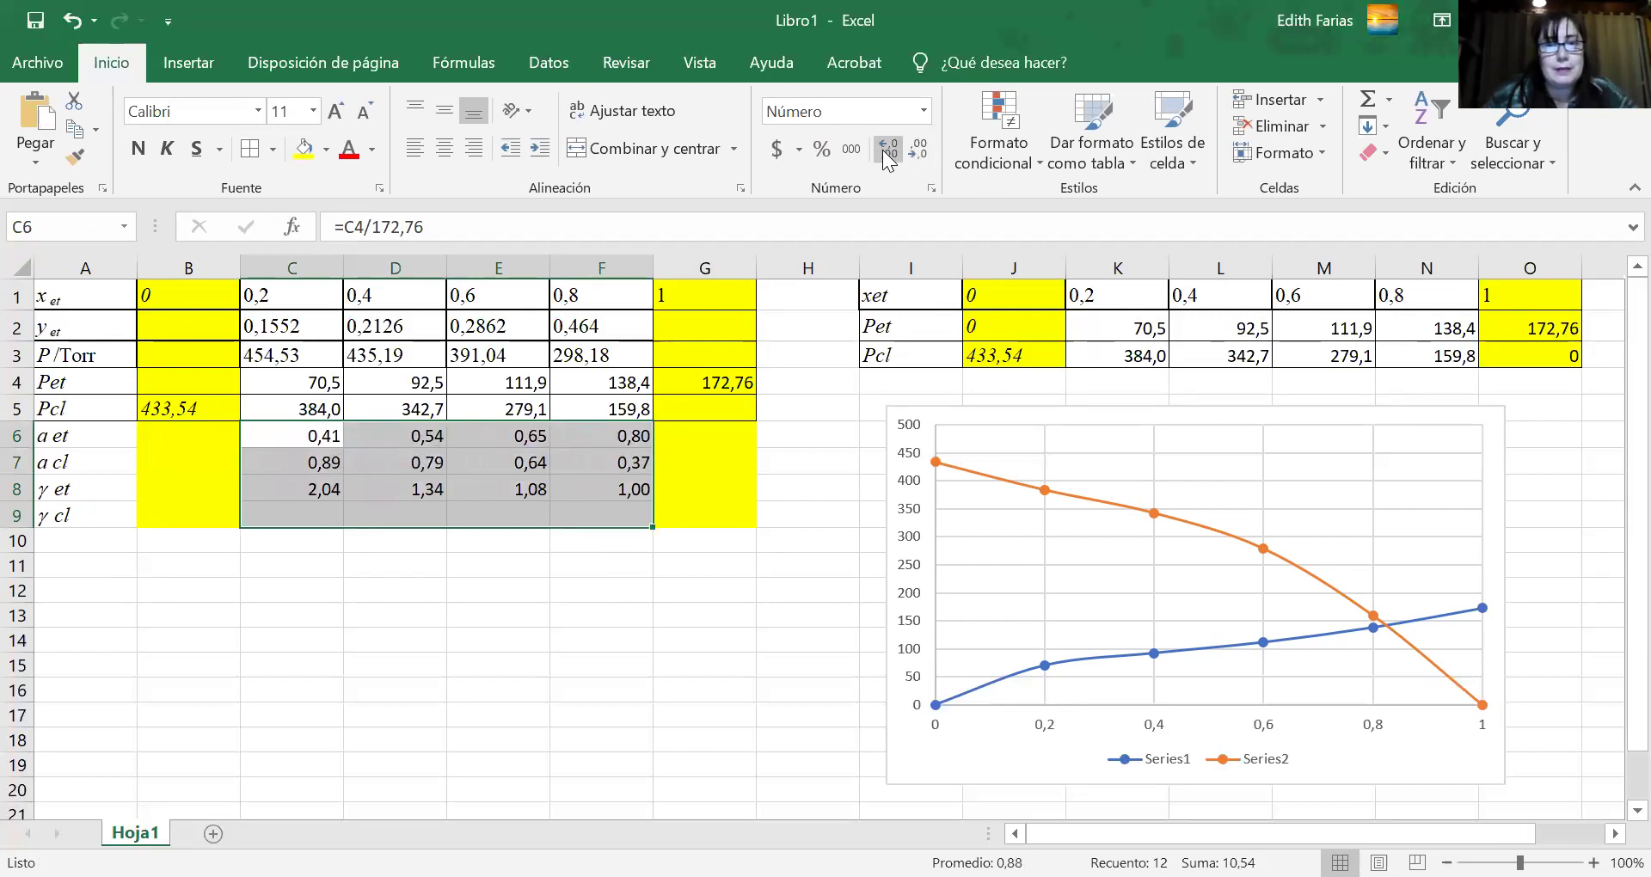
click(883, 149)
click(702, 611)
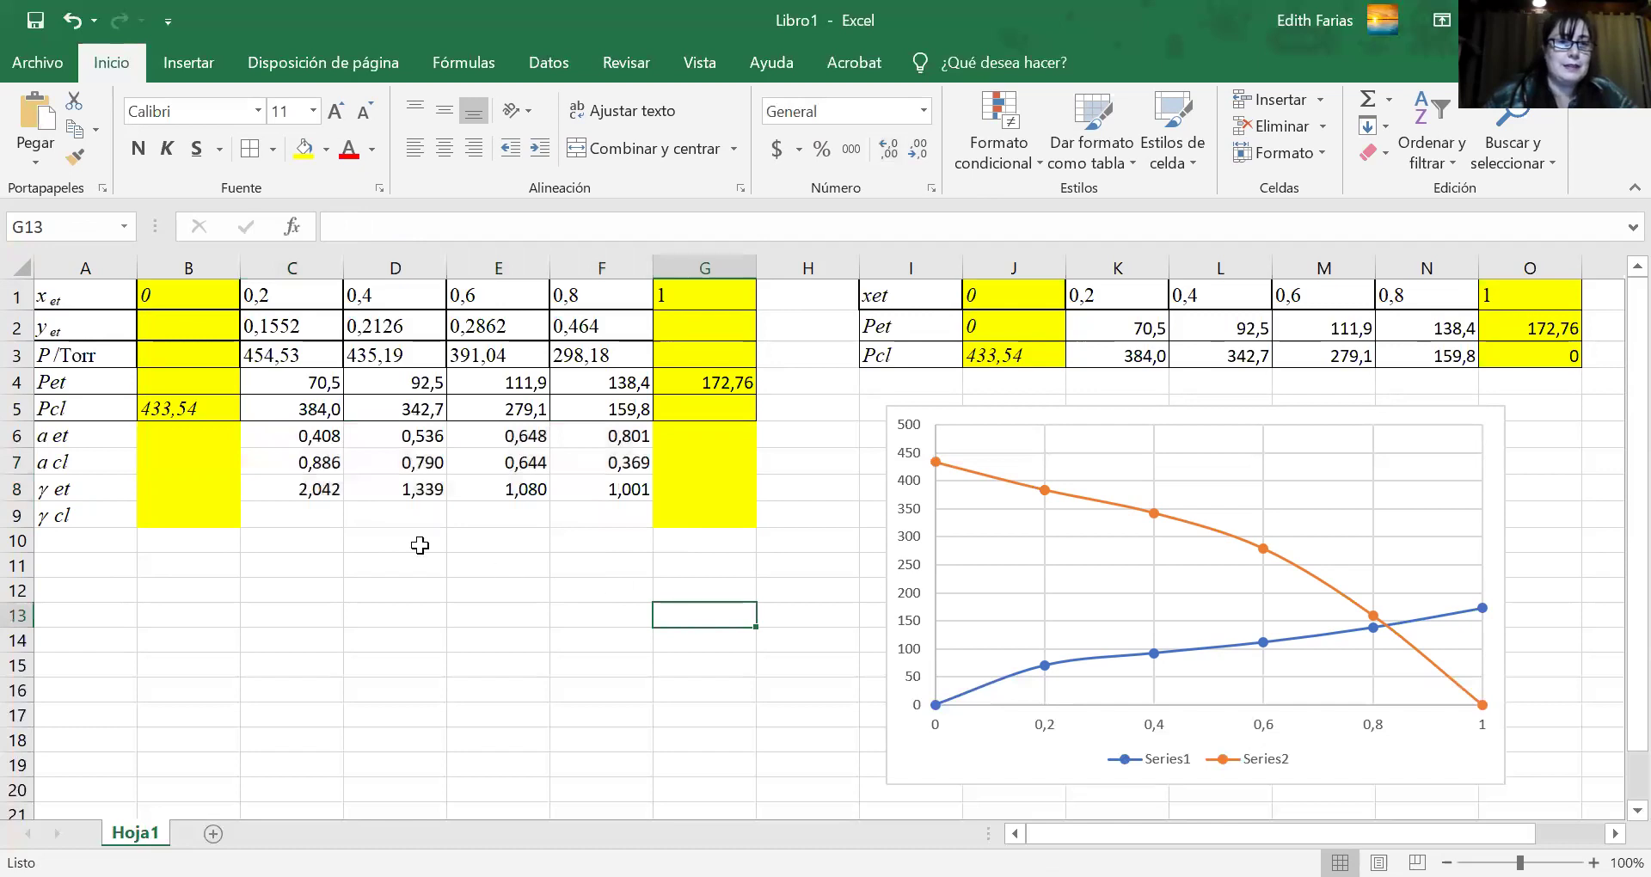
Calculate γ cl for x et 0,2 in C9 with =C7/0,8.
click(299, 520)
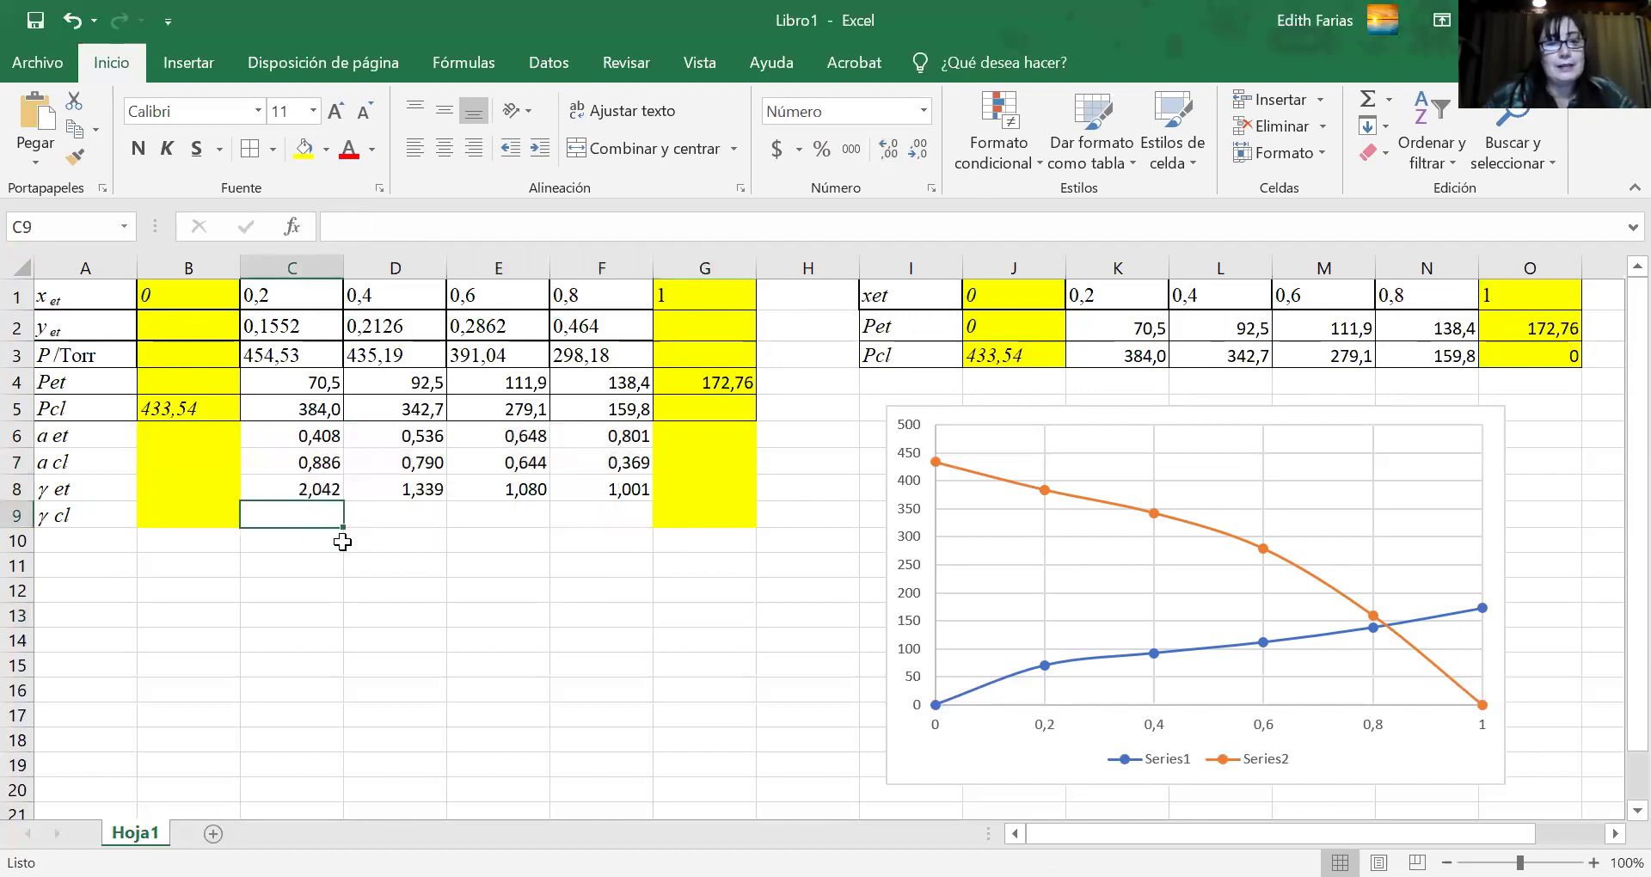
text(=)
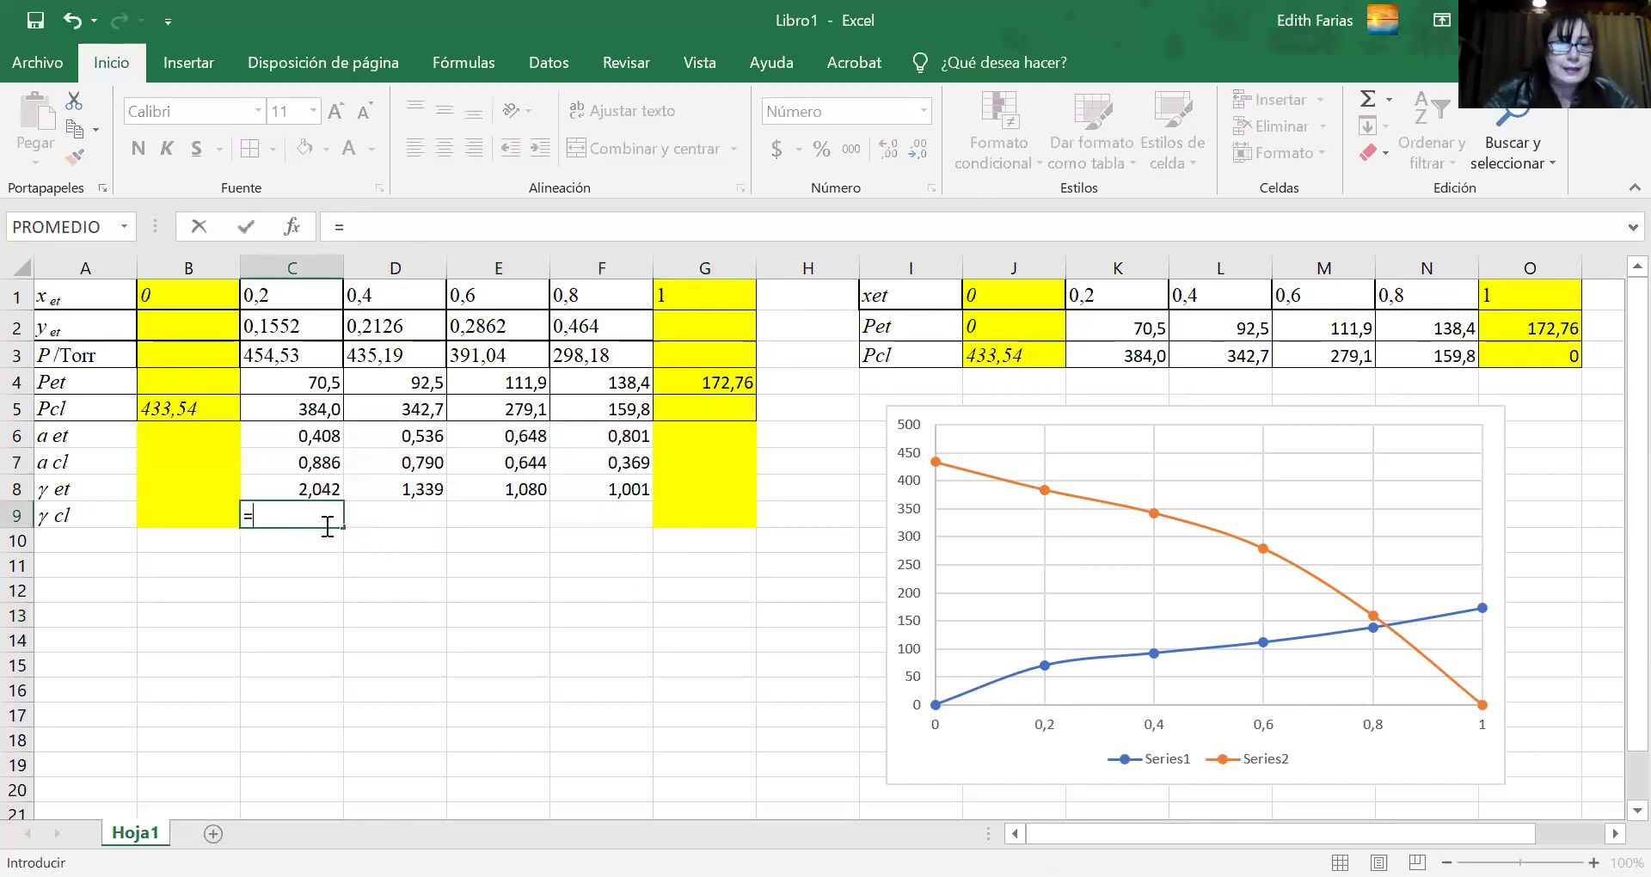
click(297, 465)
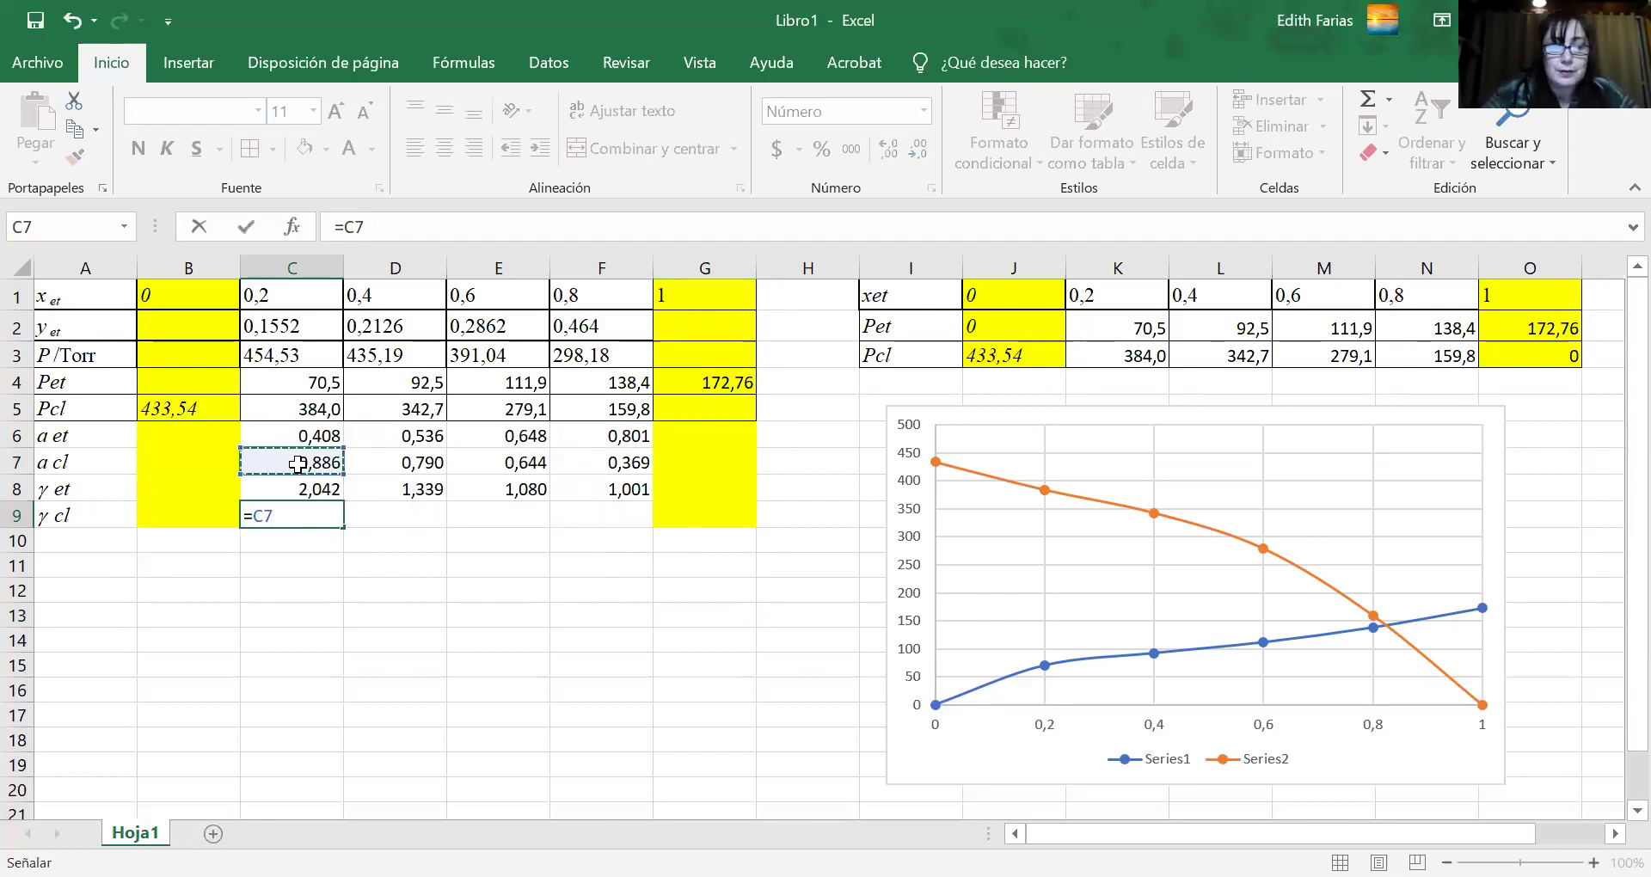
text(/)
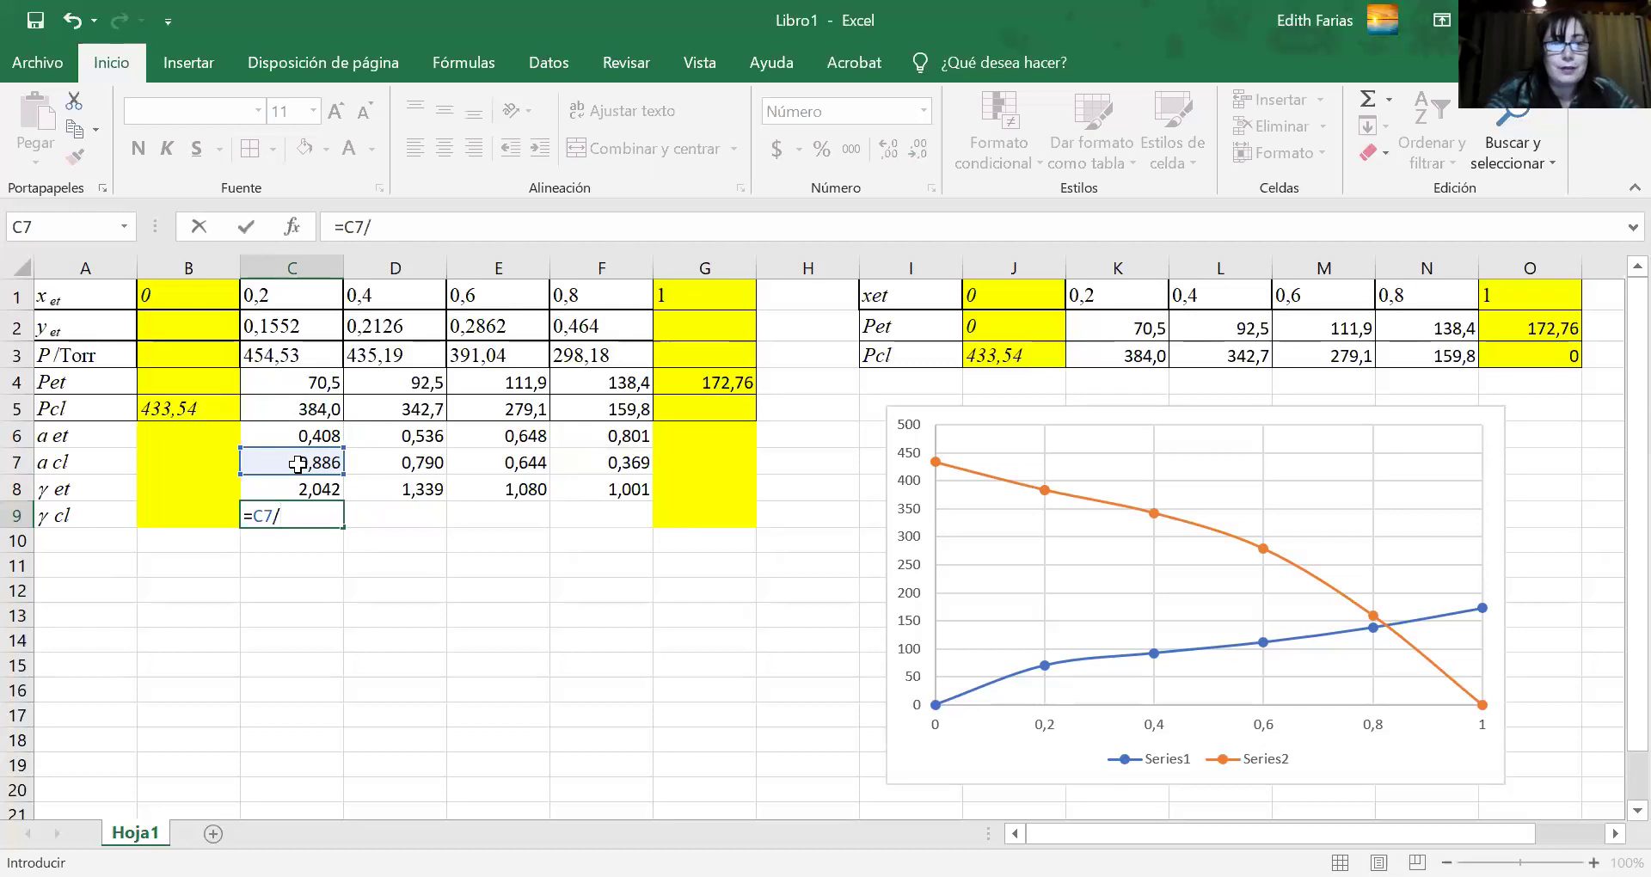
text(0,8)
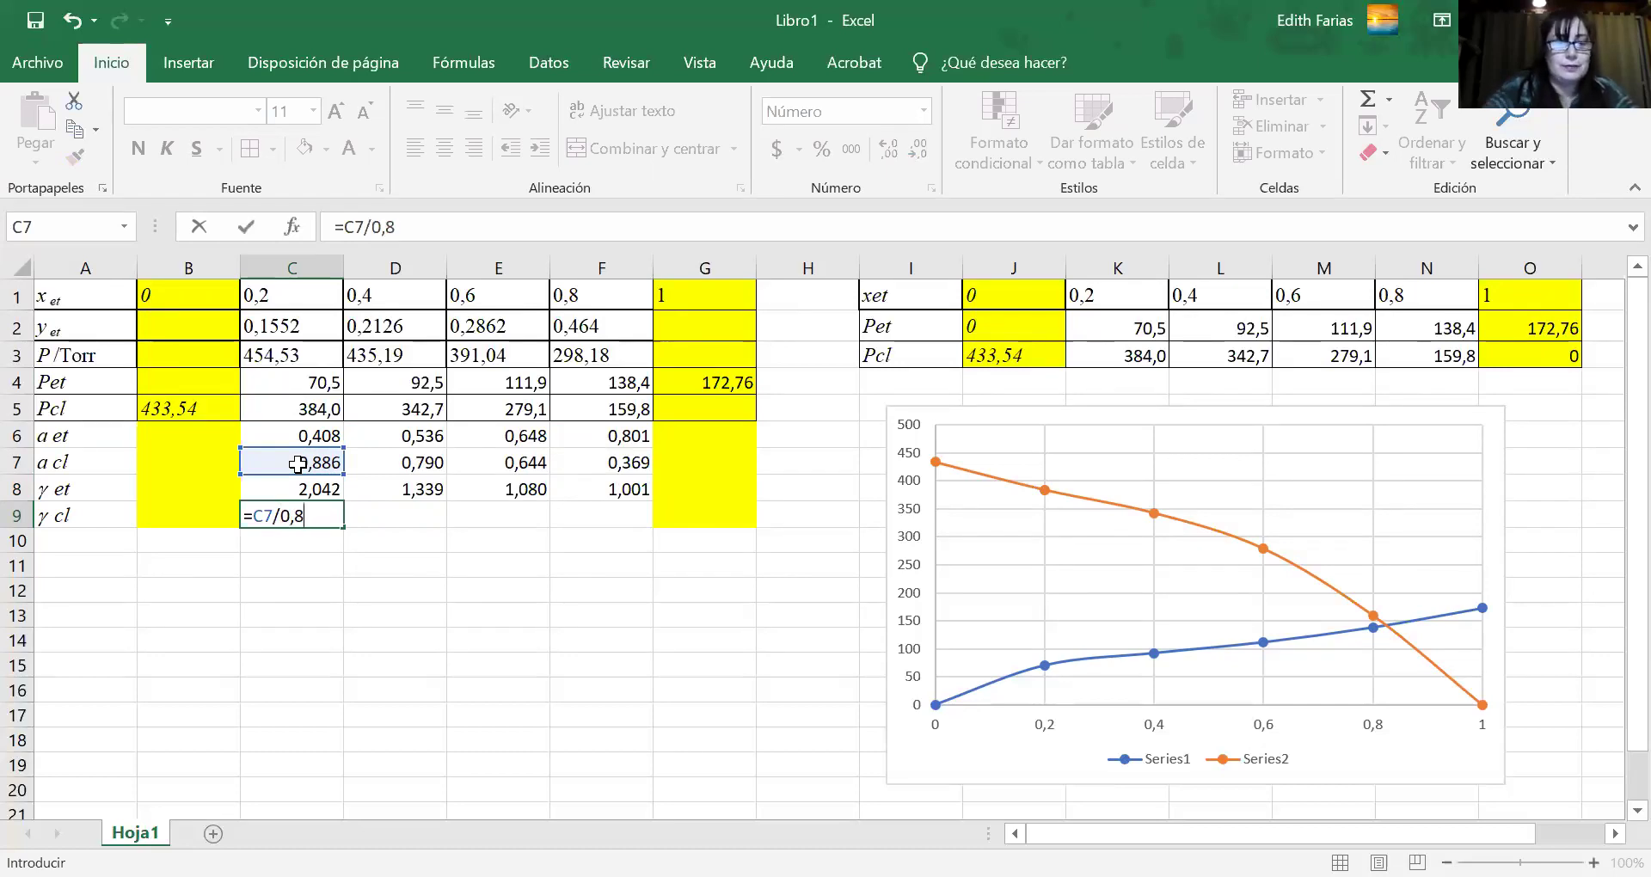
Calculate γ cl for x et 0,4 in D9 with =D7/0,6.
click(368, 521)
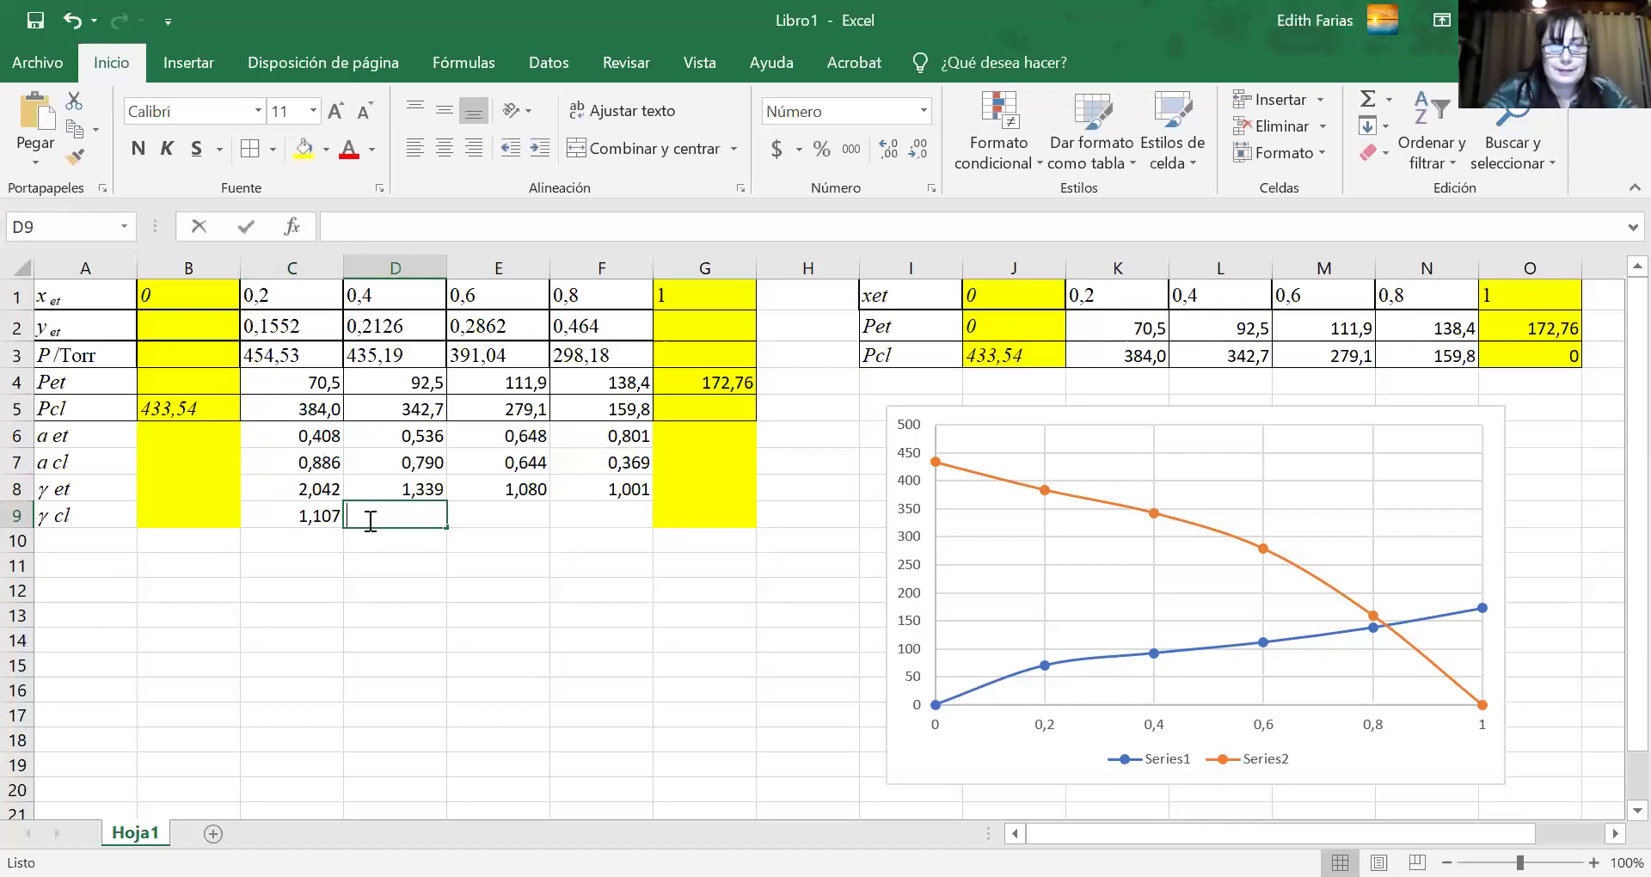
text(=)
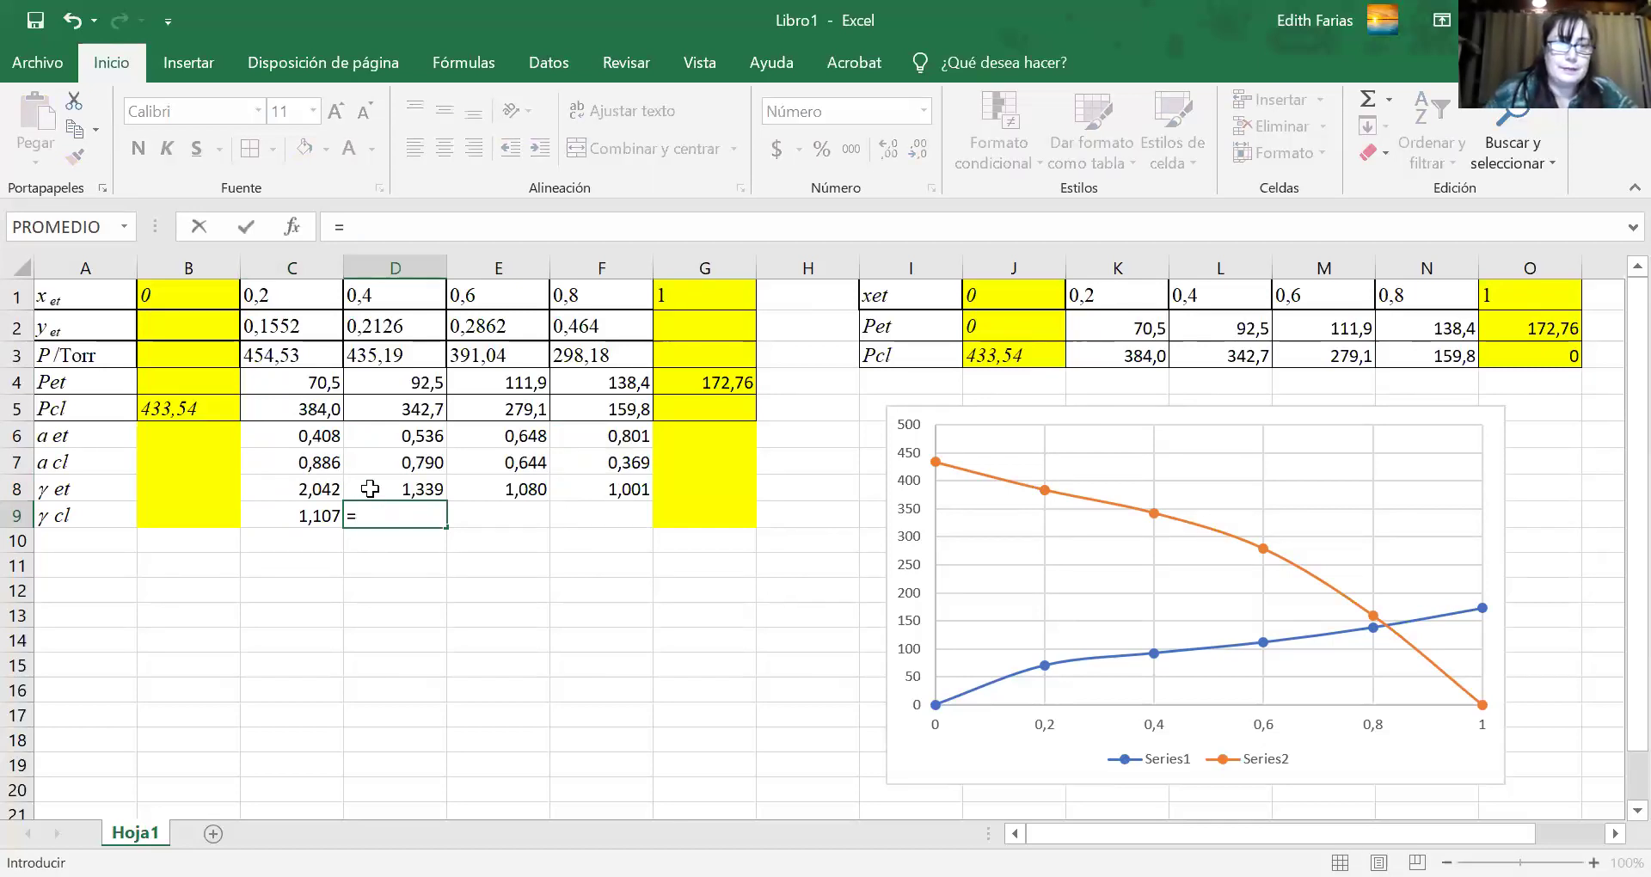
click(384, 462)
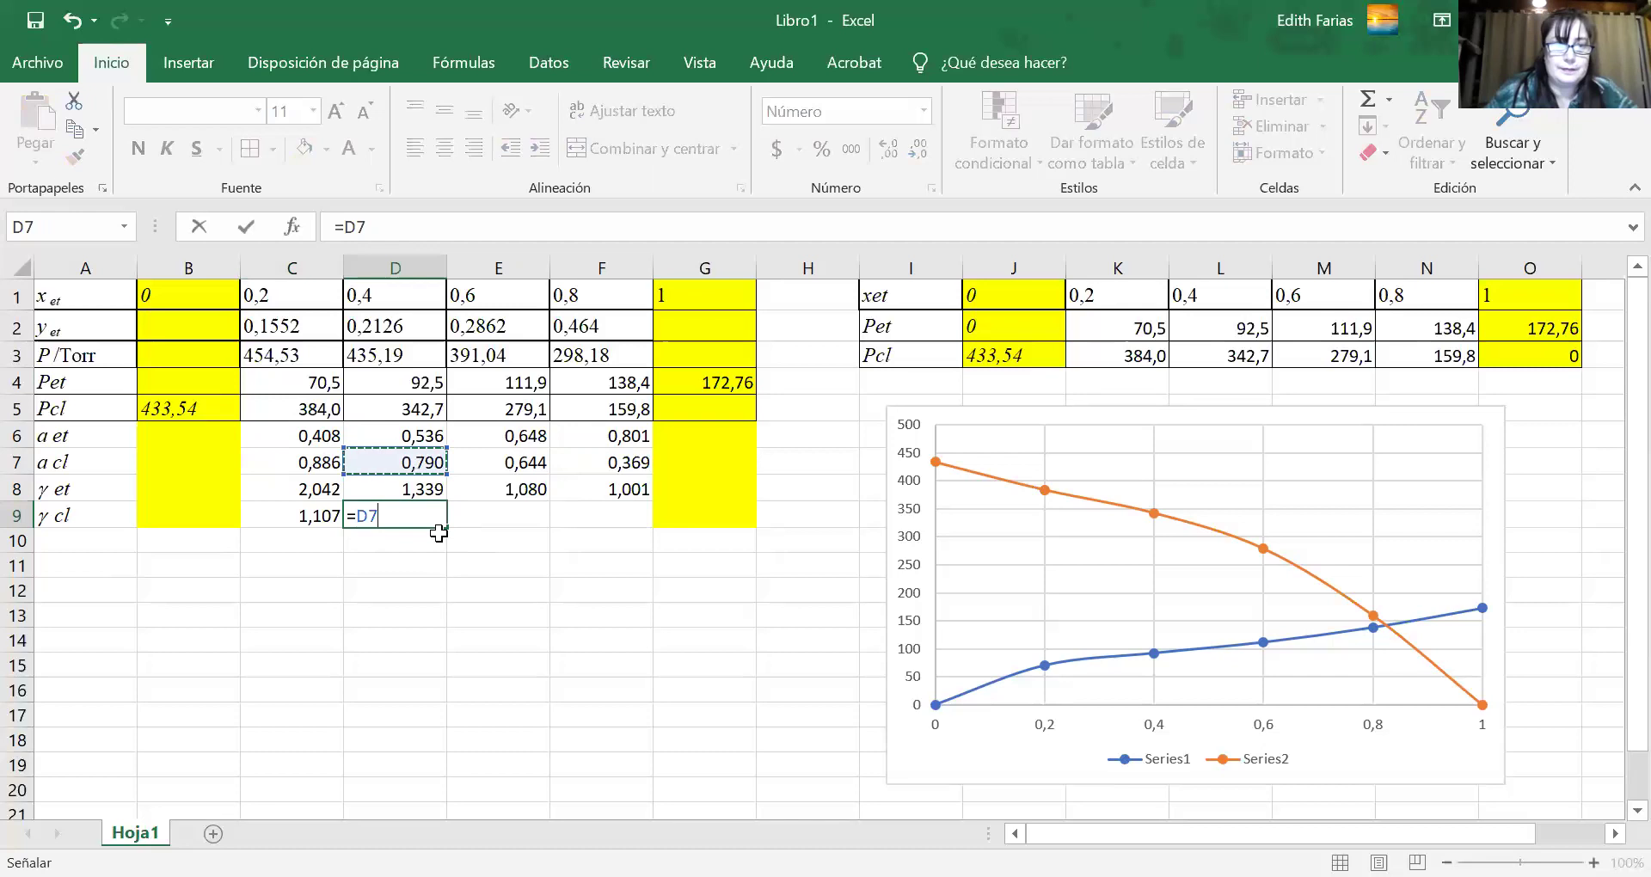
text(/)
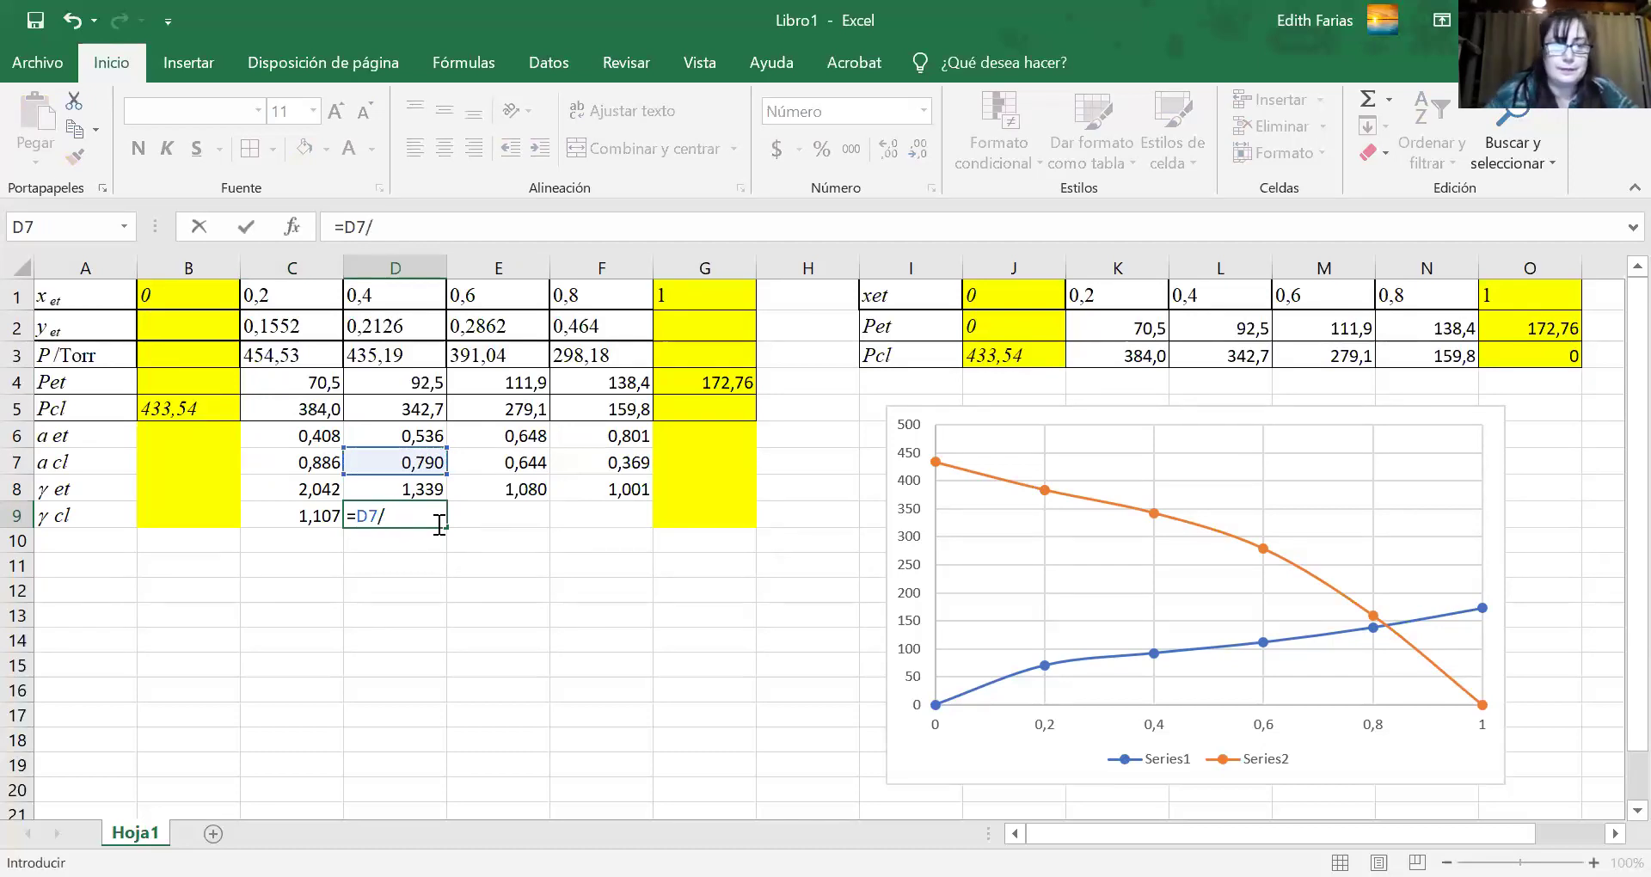
text(0,6)
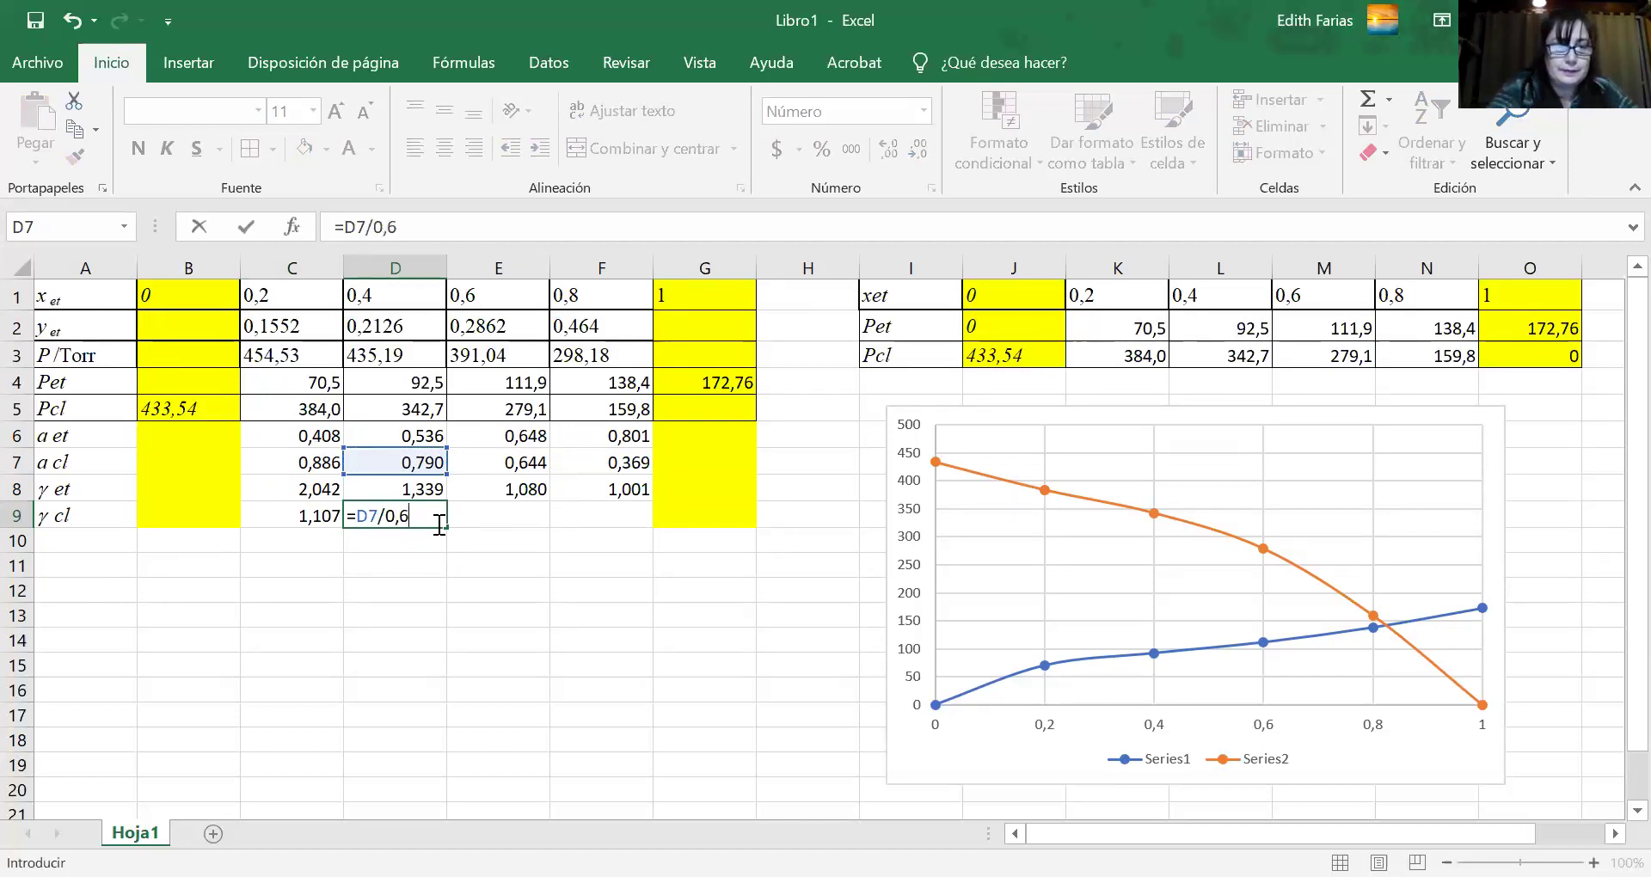
Calculate γ cl for x et 0,6 in E9 with =E7/0,4.
click(480, 516)
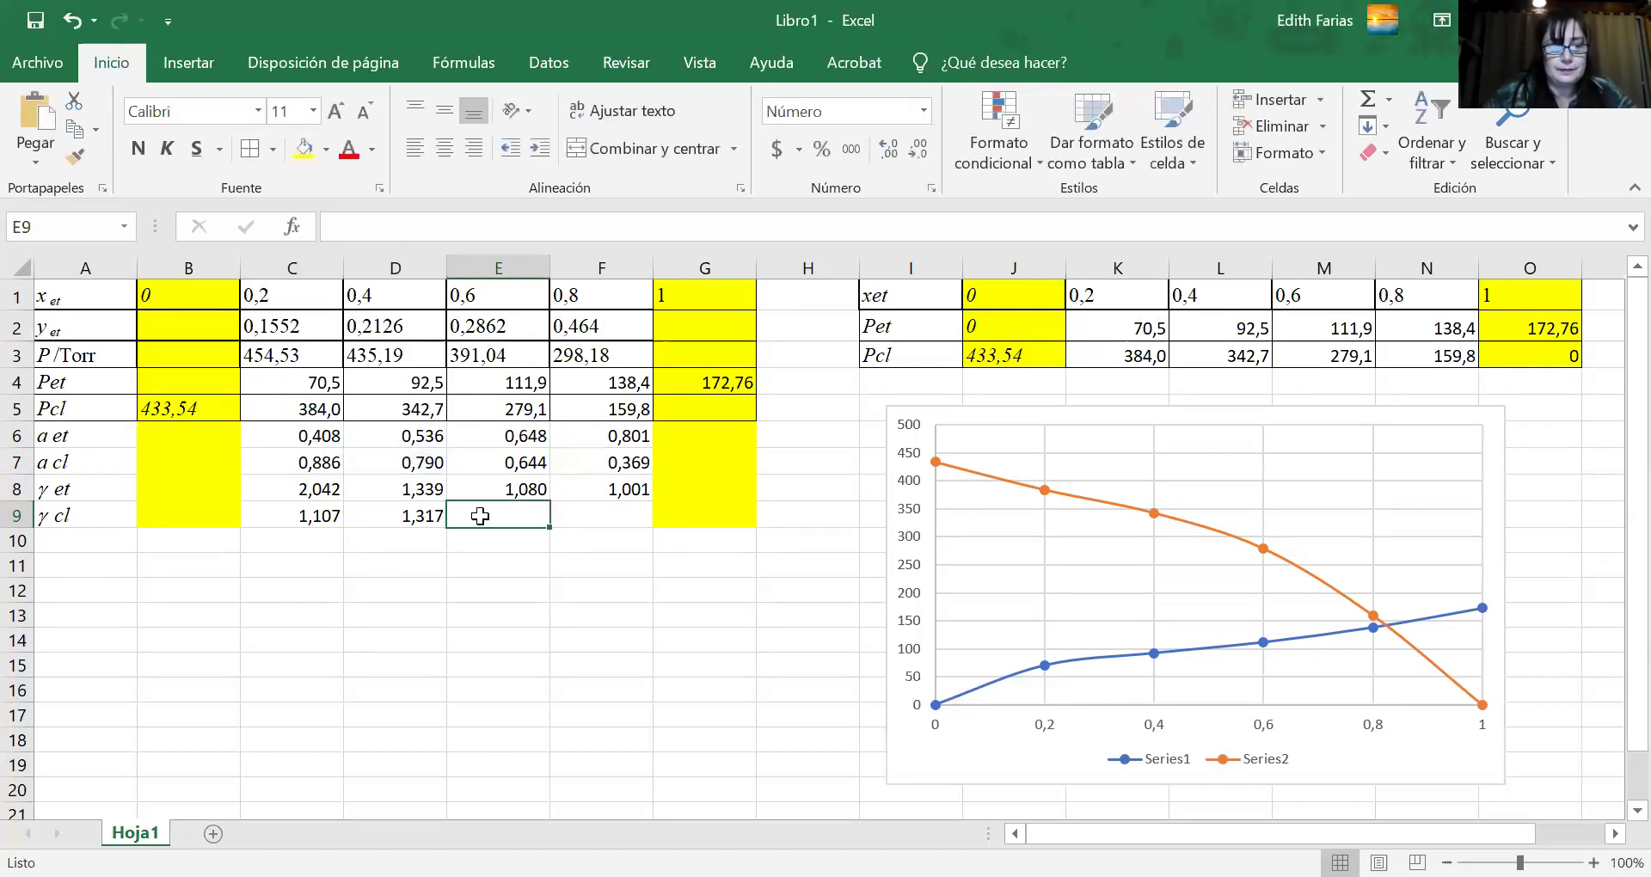
text(=)
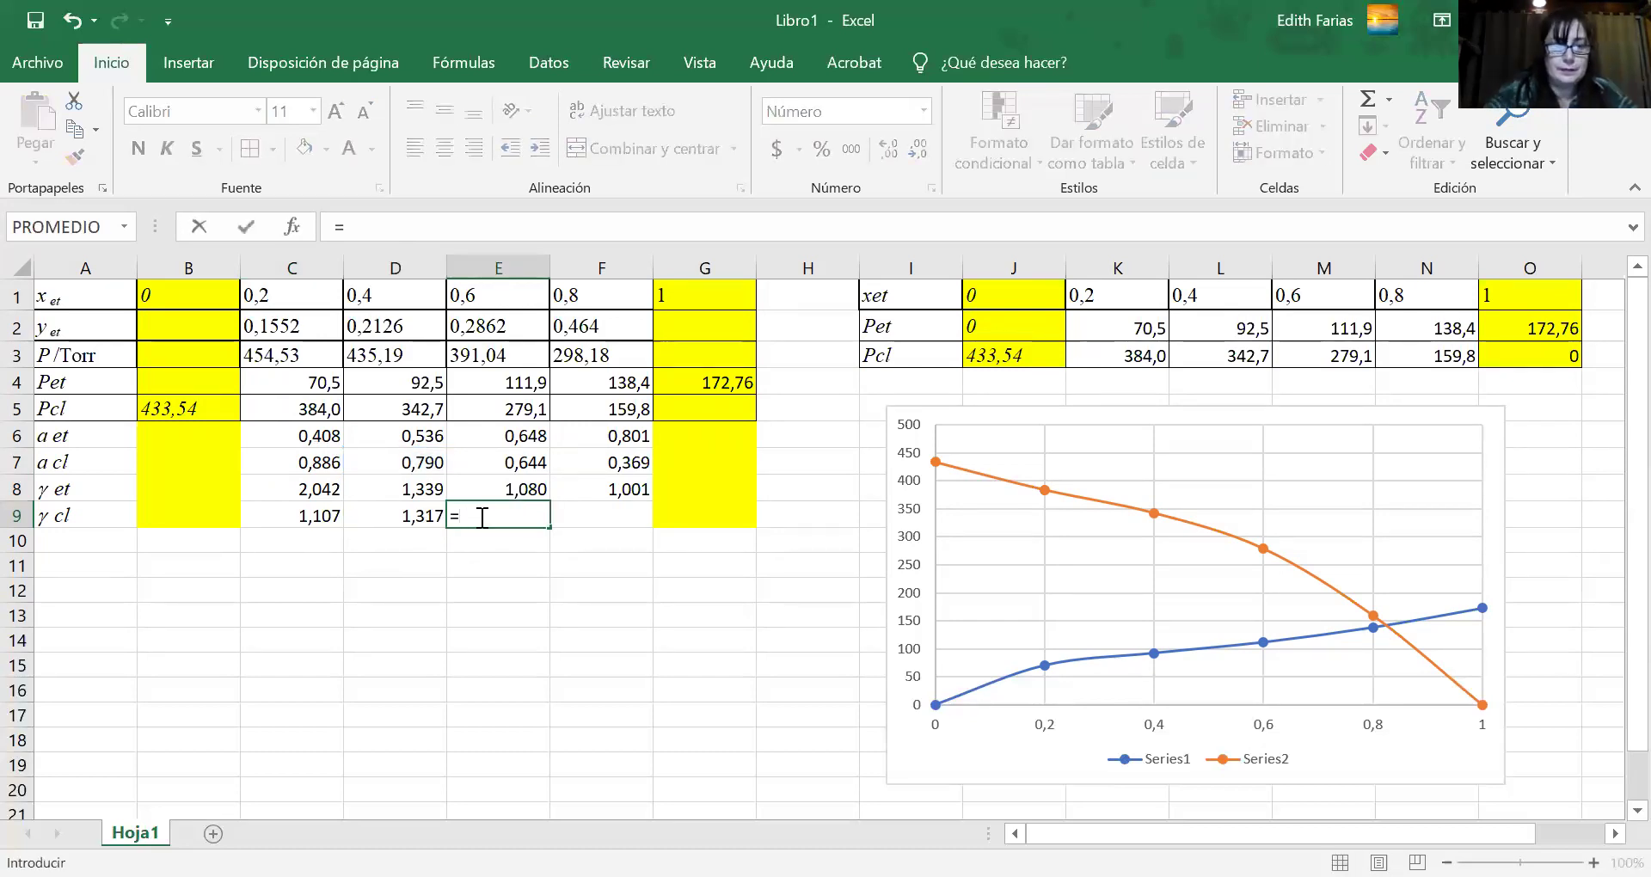
click(510, 465)
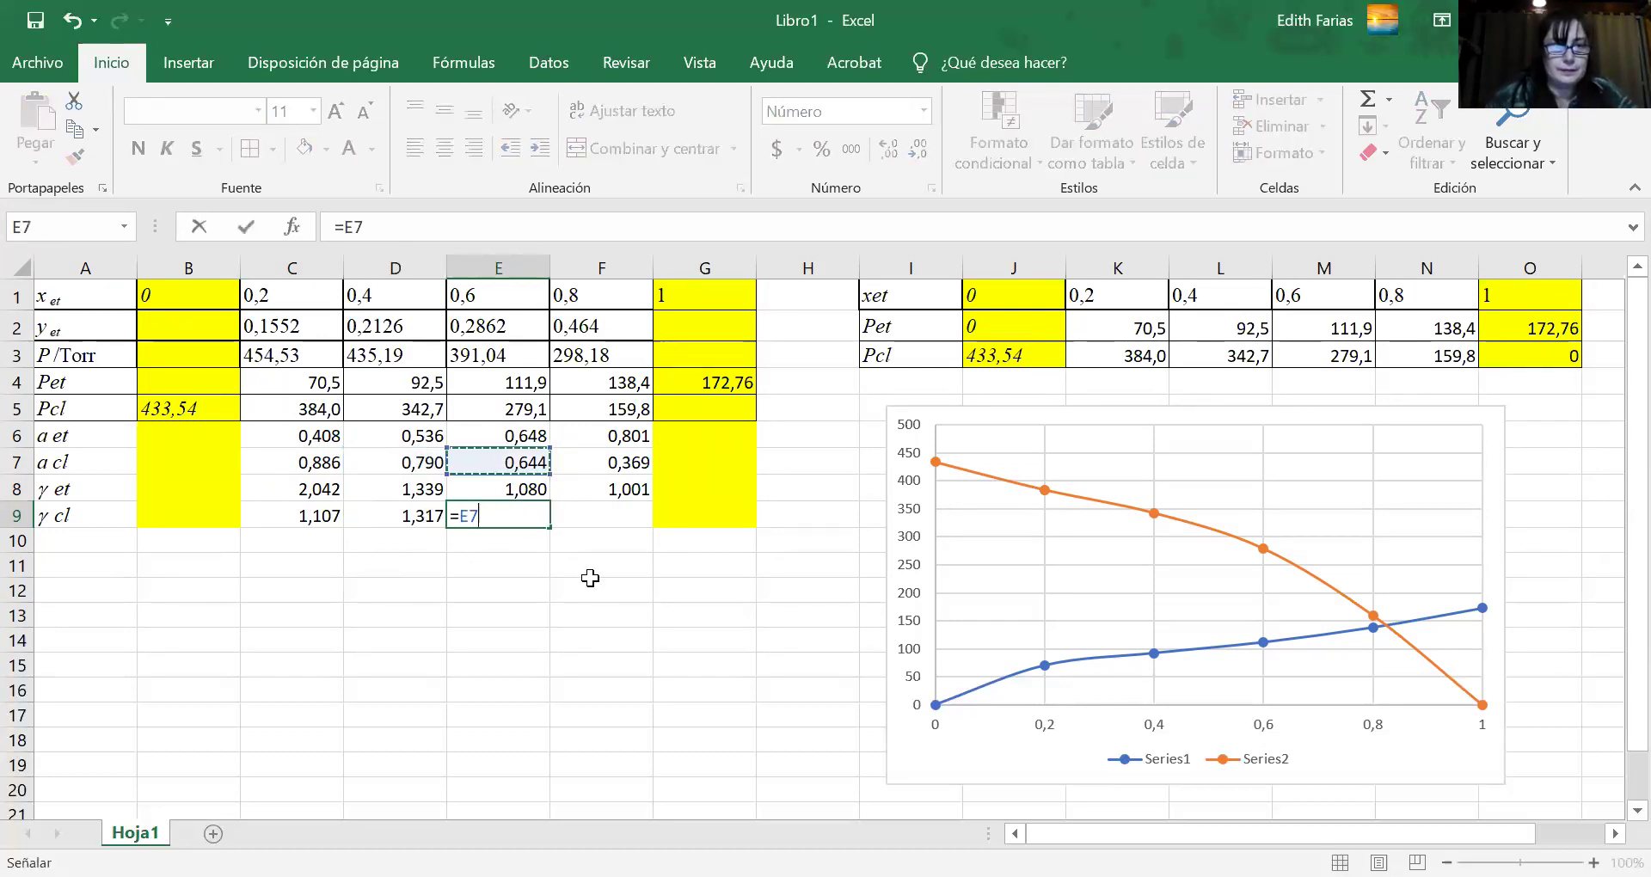
text(()
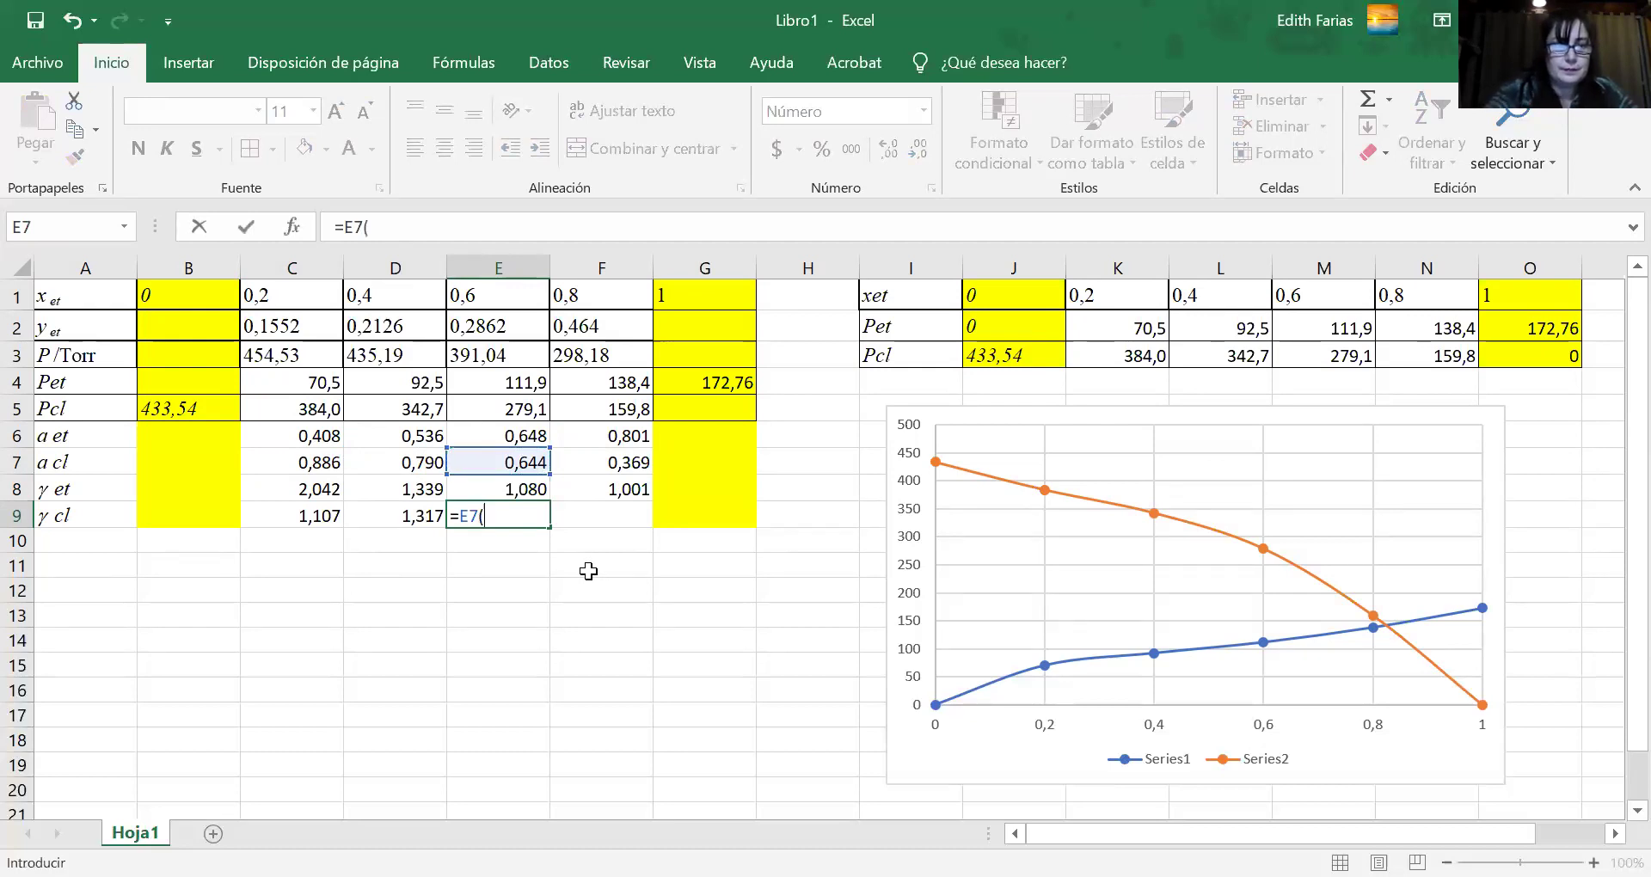
key(BackSpace)
text(/)
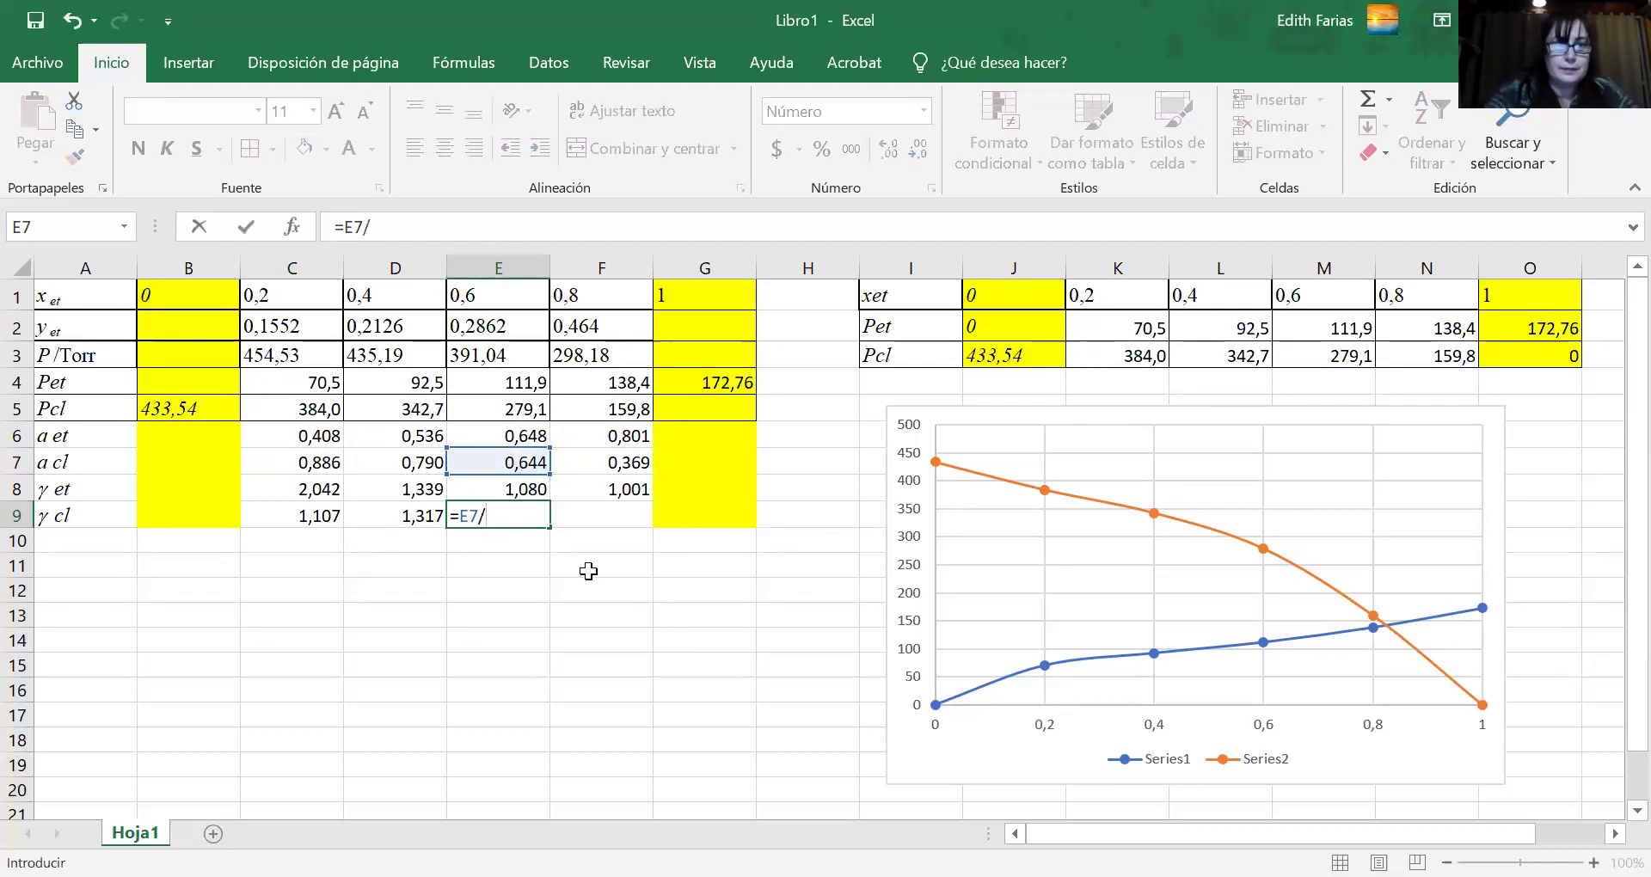
text(0,4)
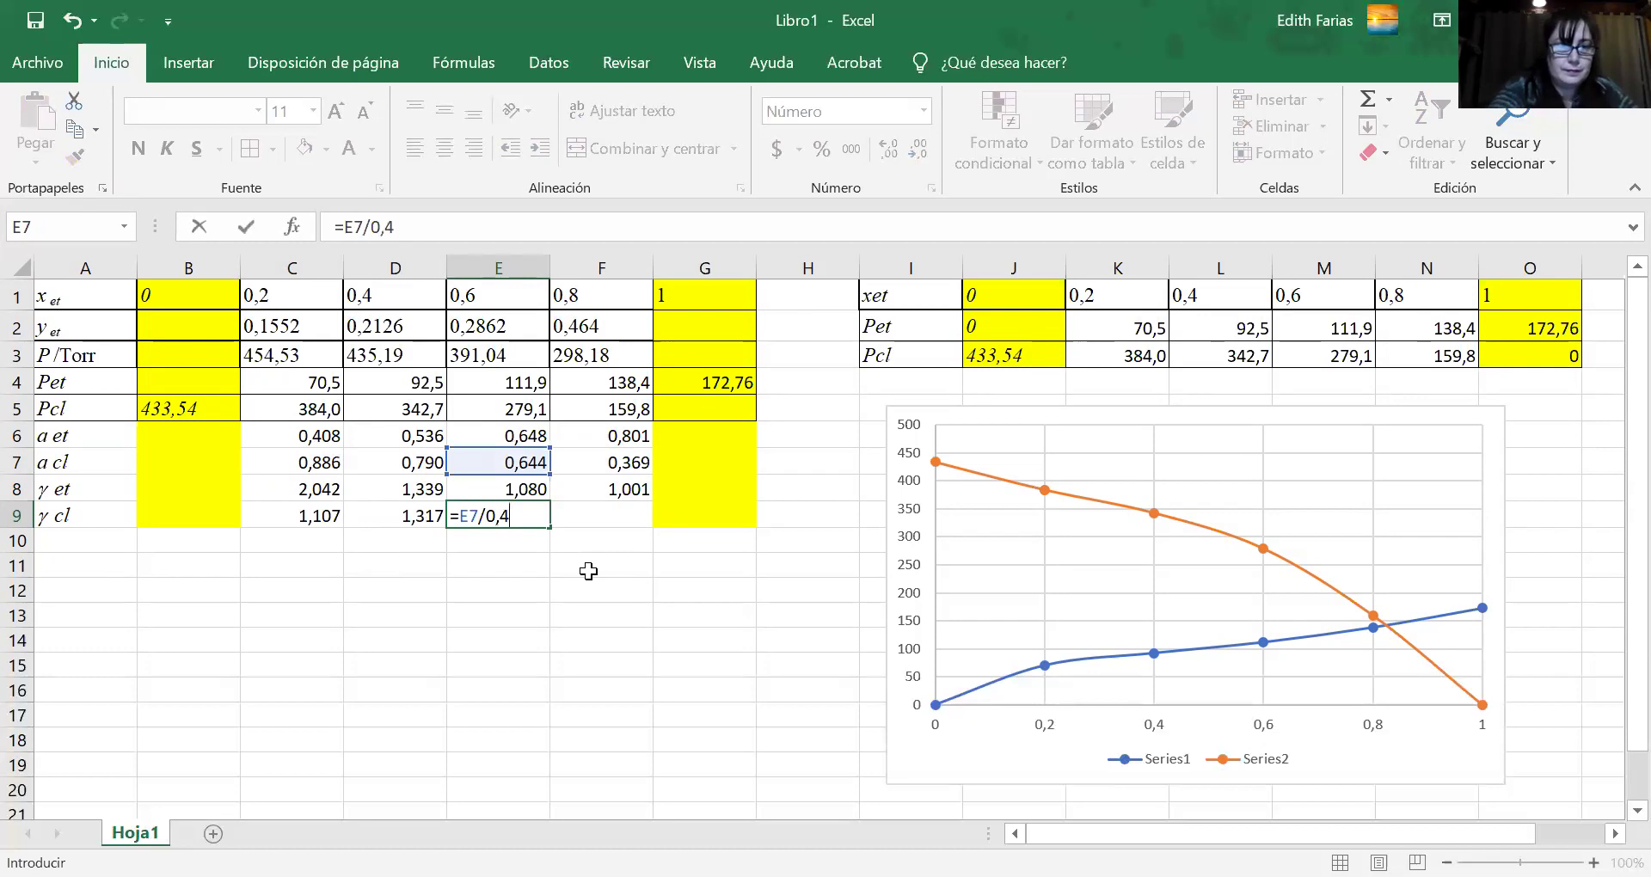
Calculate γ cl for x et 0,8 in F9 with =F7/0,2.
click(597, 525)
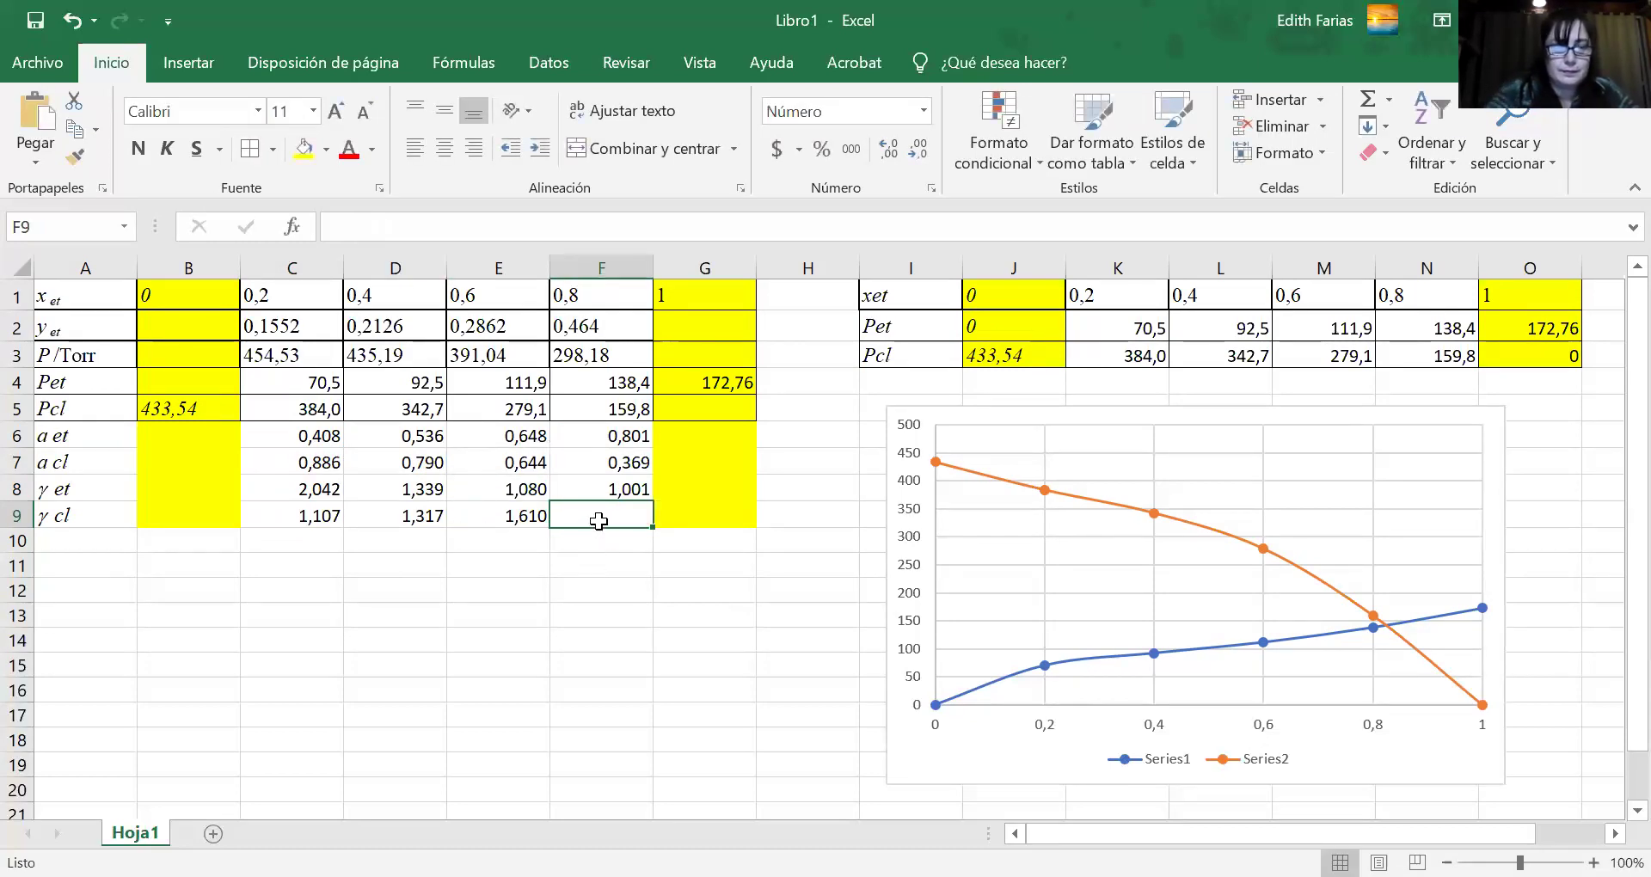
text(=)
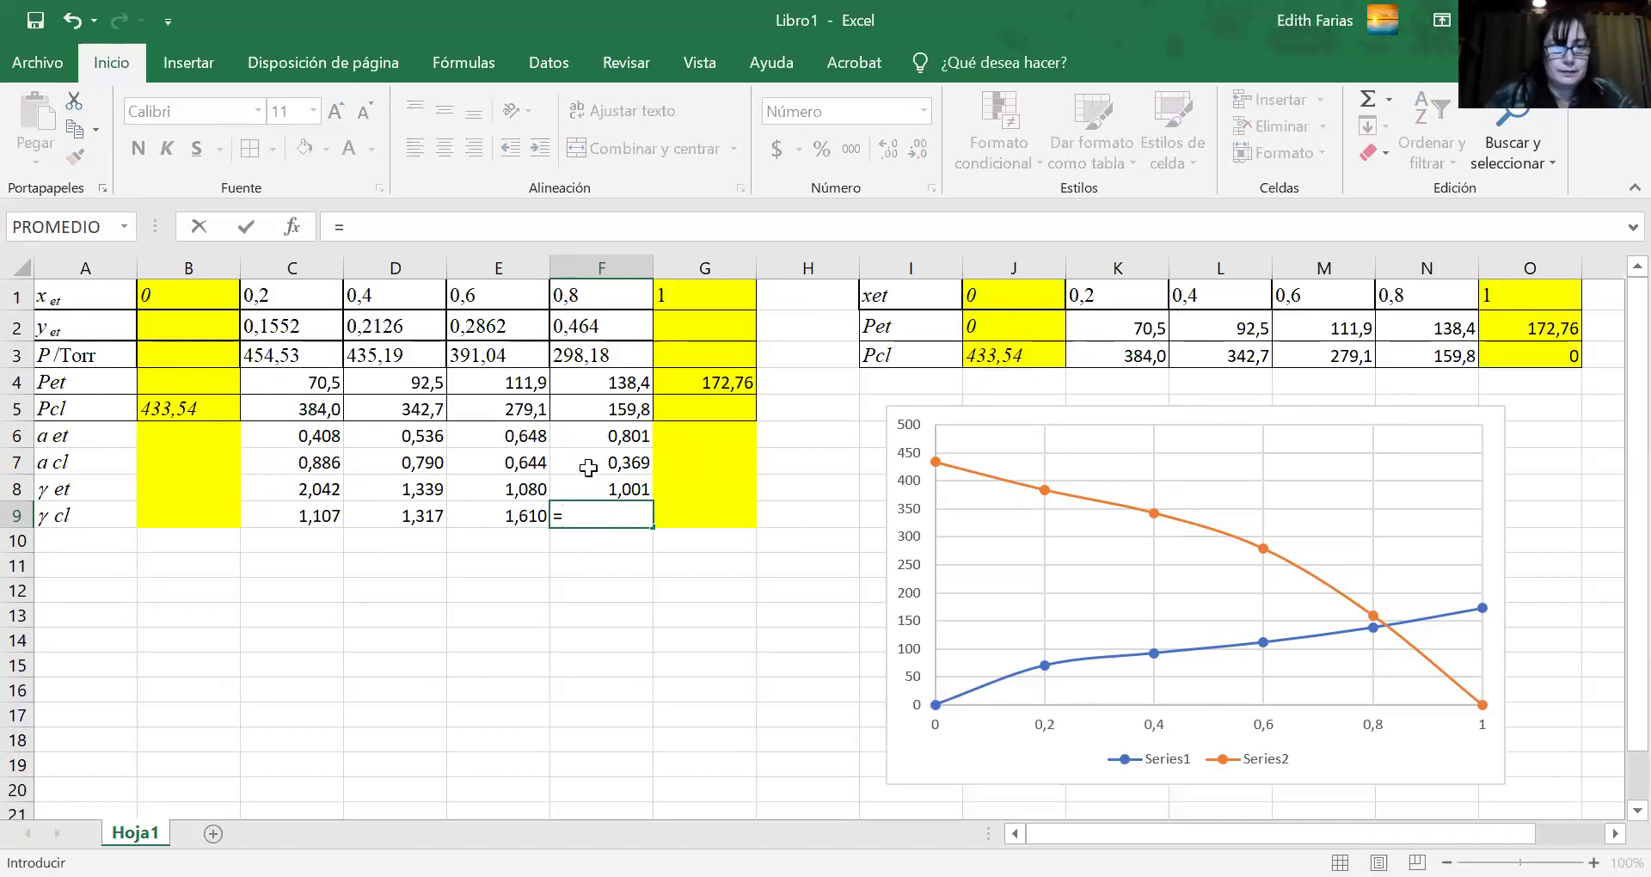
click(589, 468)
text(/0,2)
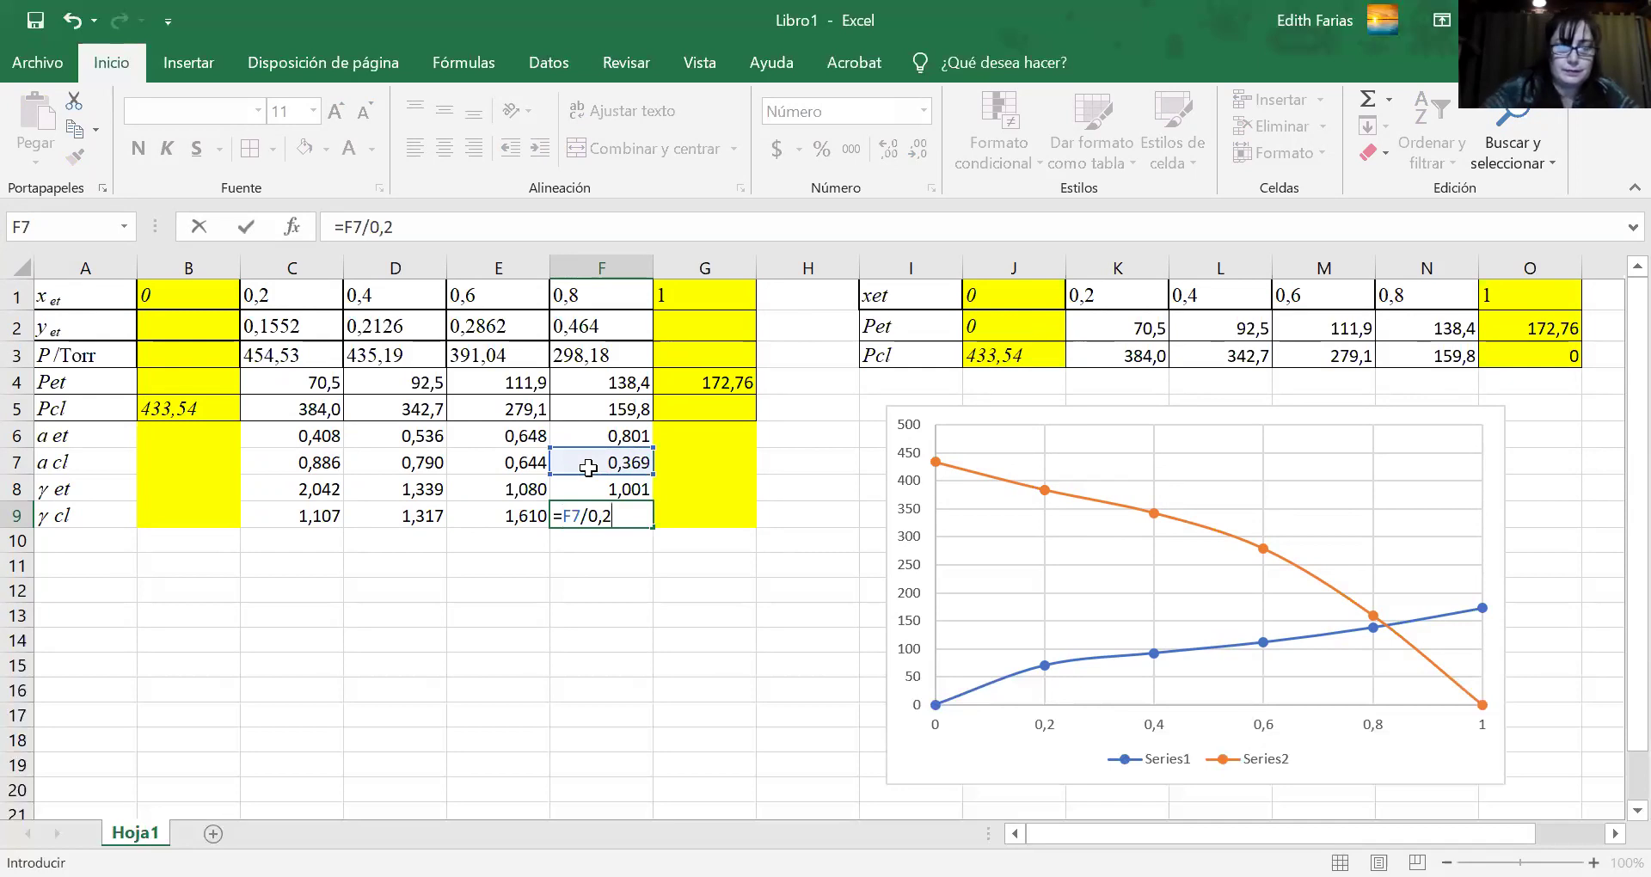
key(Return)
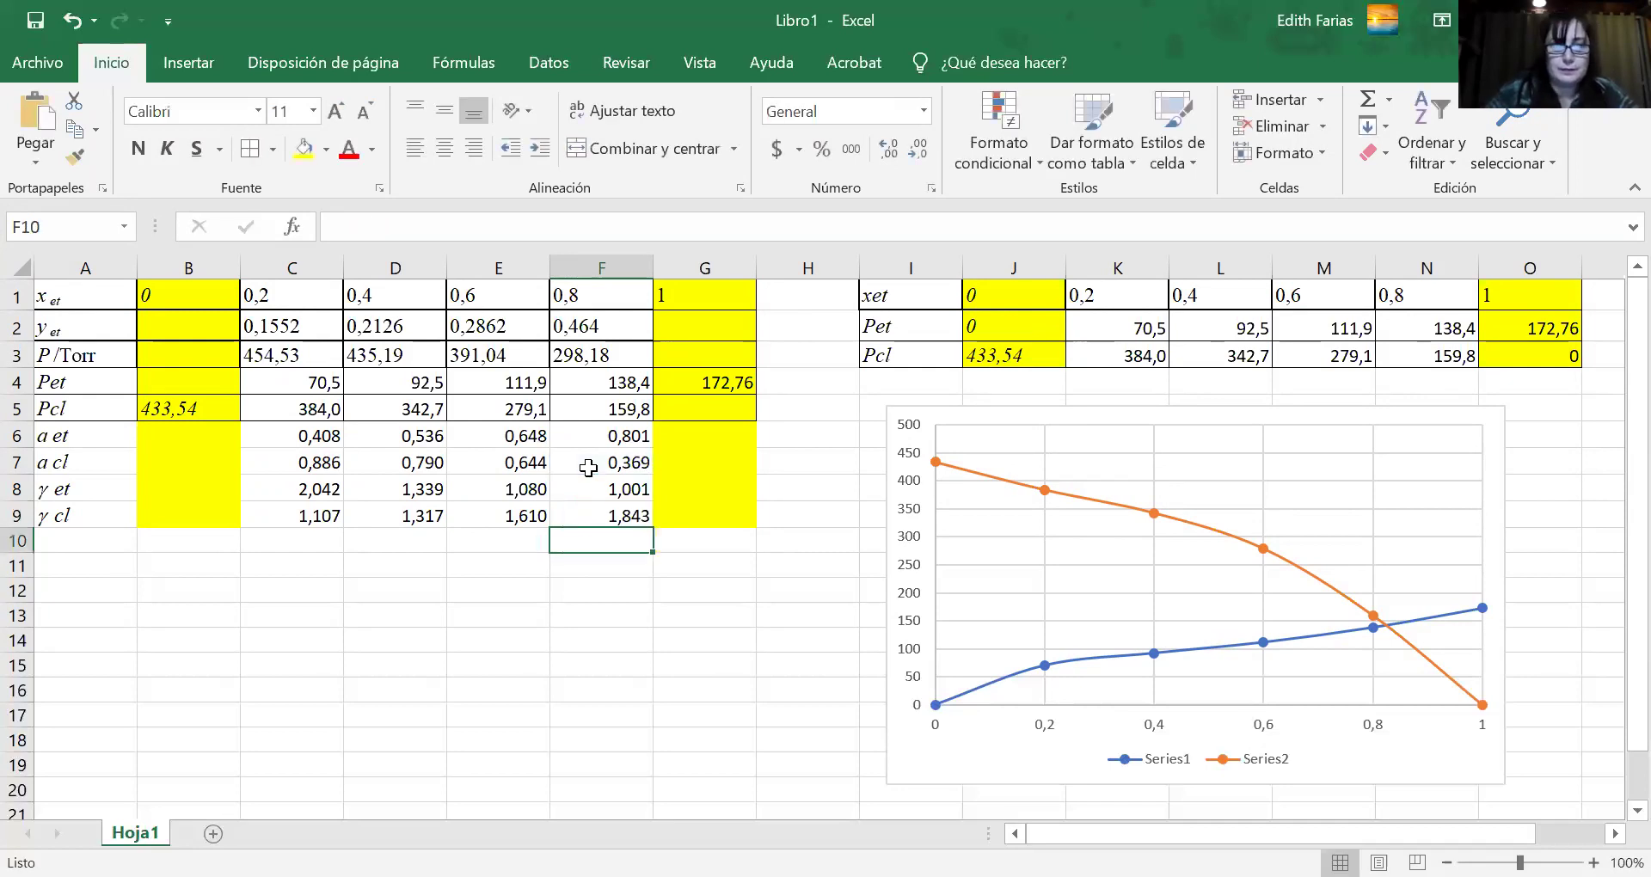
Apply all borders to the activity and activity-coefficient cells B6:G9.
click(435, 611)
drag(184, 428, 707, 511)
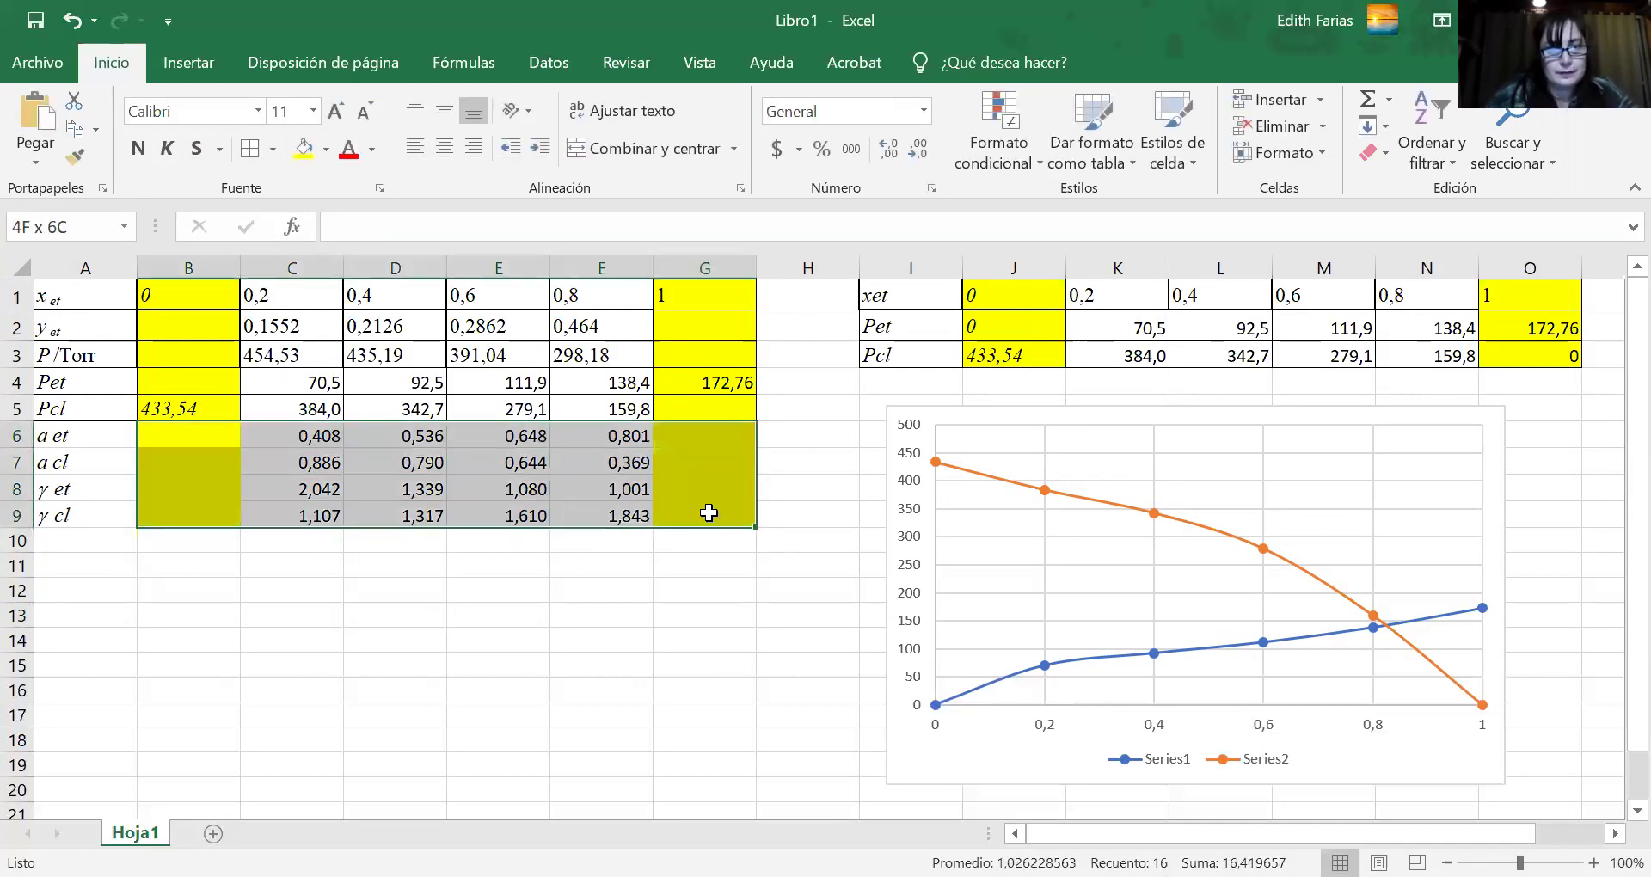
click(250, 149)
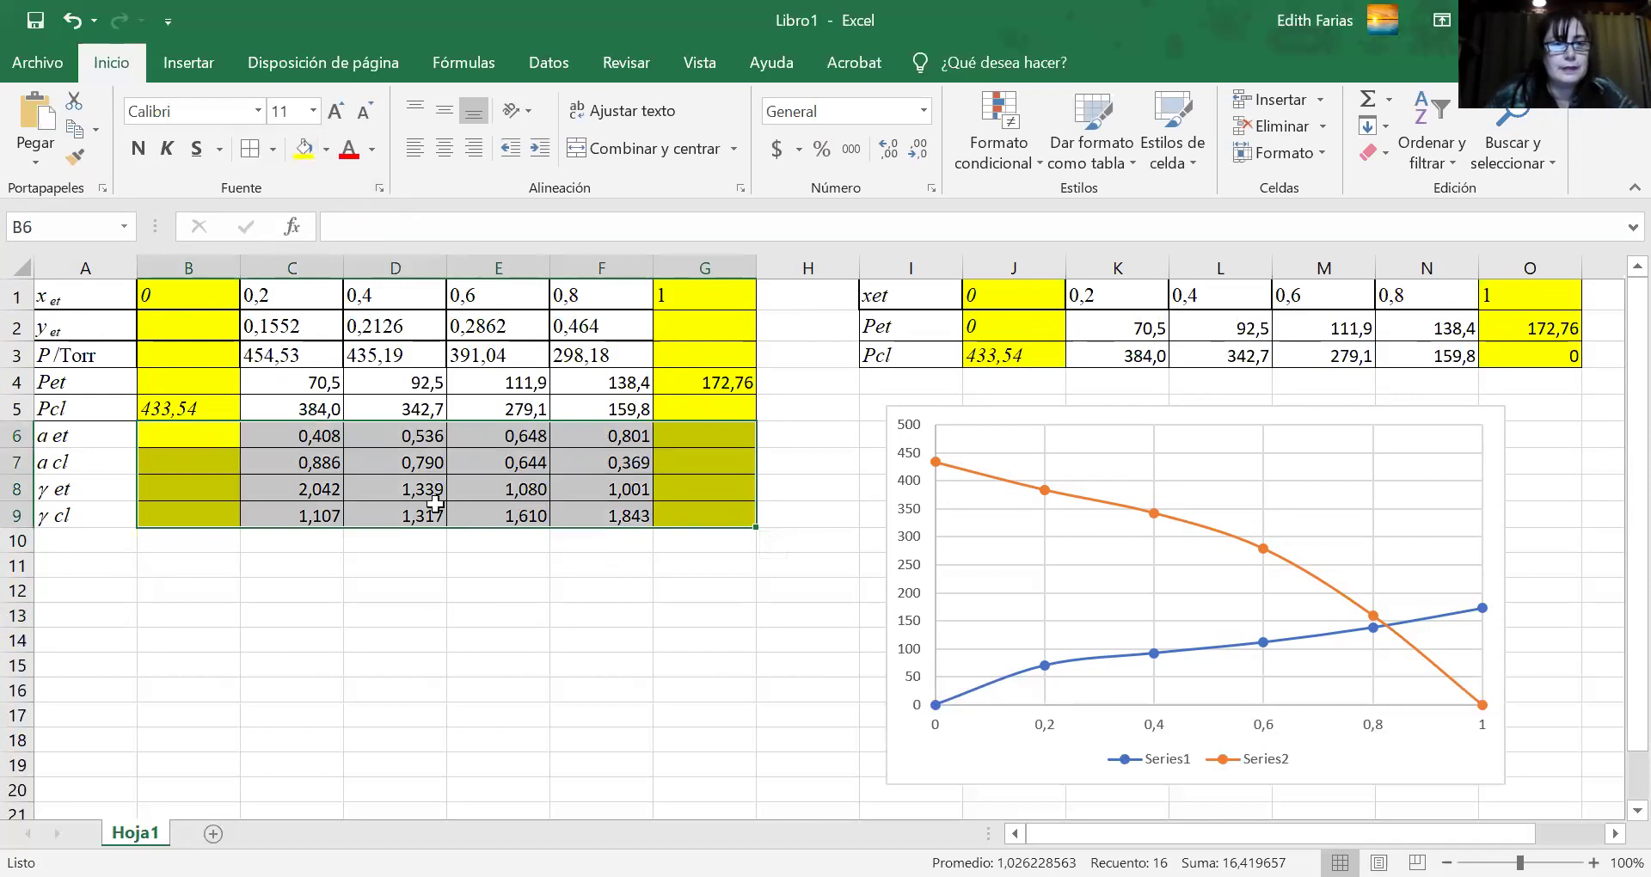
click(496, 606)
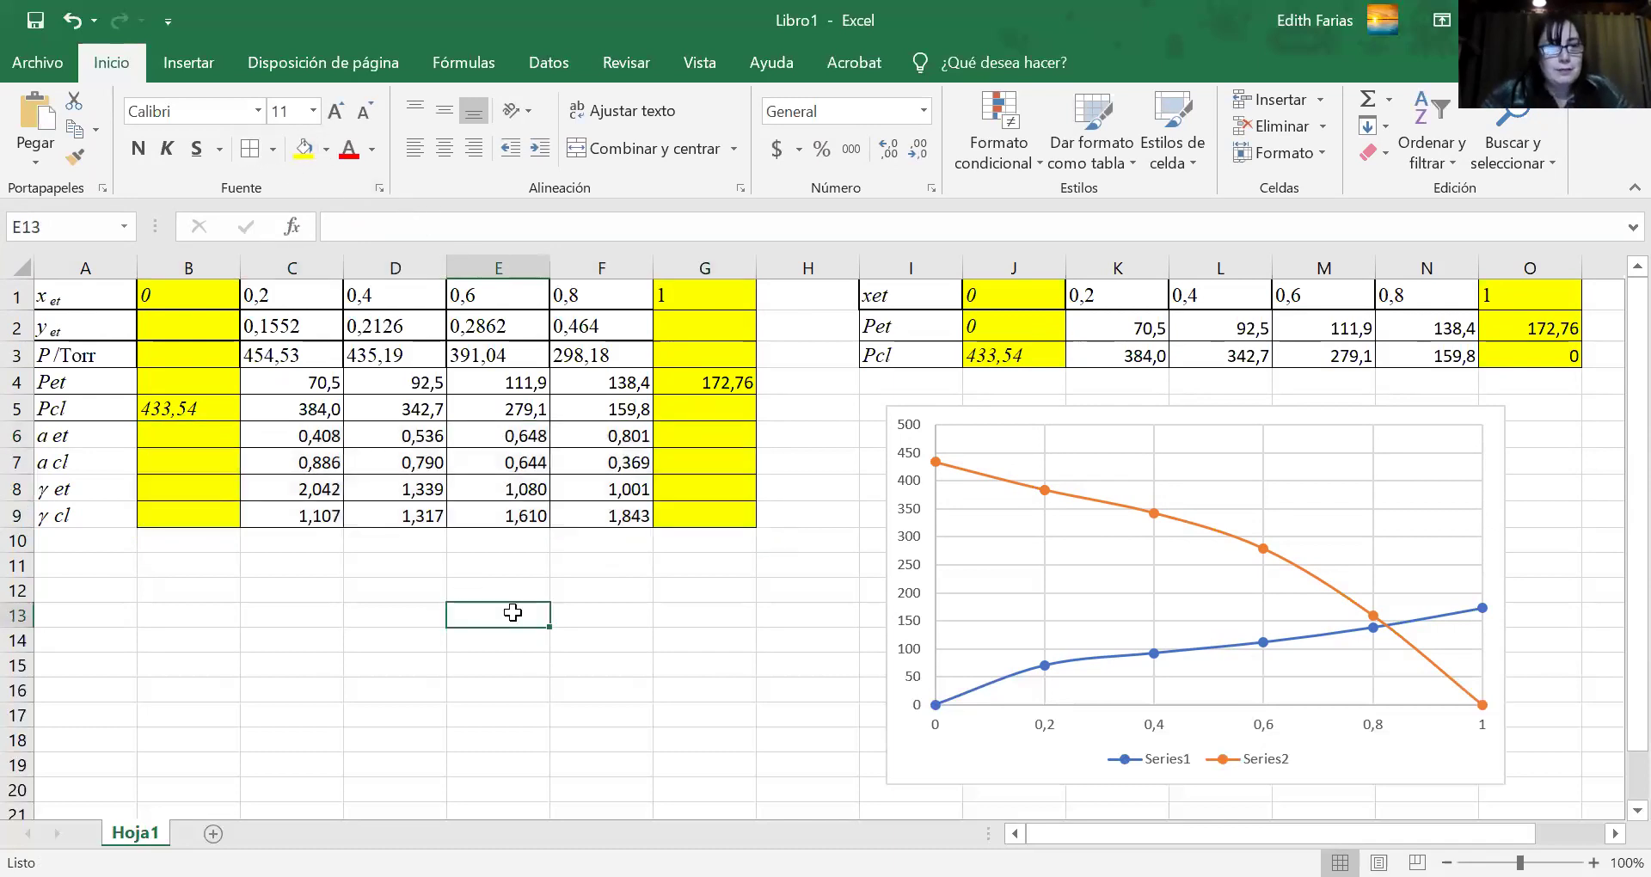